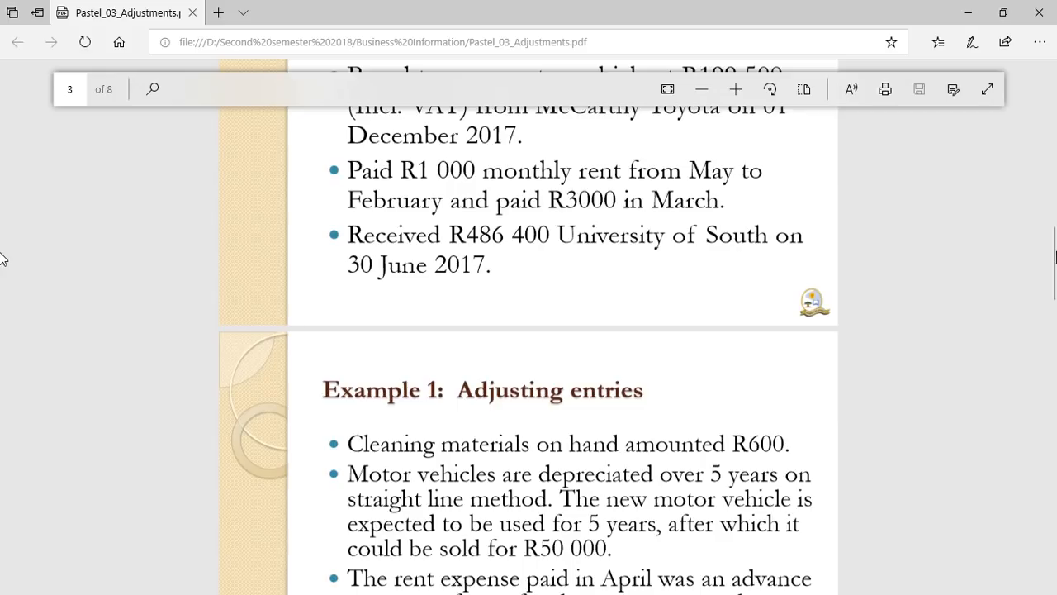
Scroll the PDF to page 4, the 'Example 1: Adjusting entries' slide.
drag(1056, 251, 1056, 228)
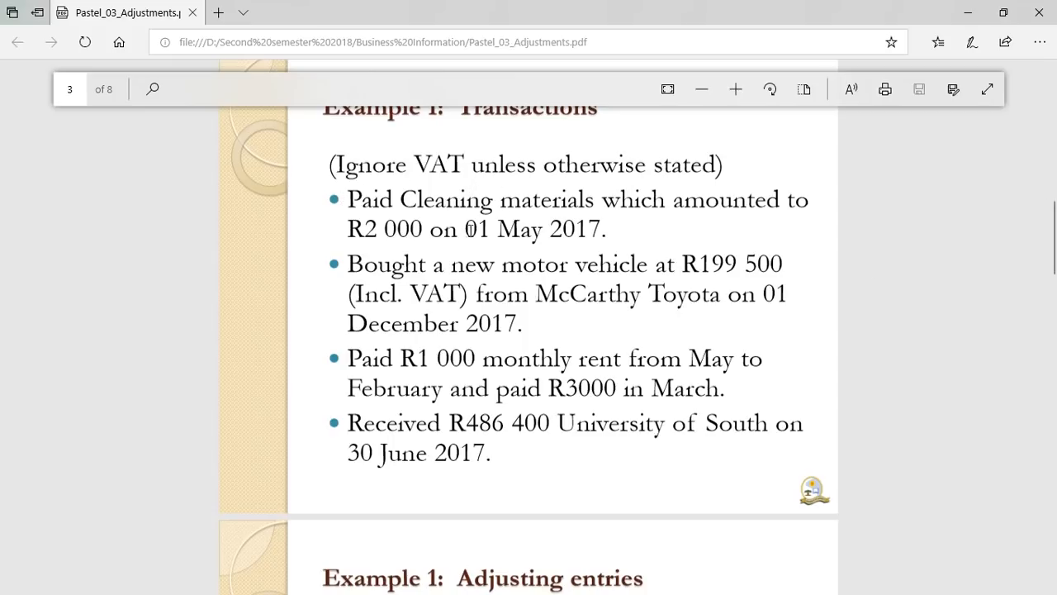
scroll(2, 248, down, 4)
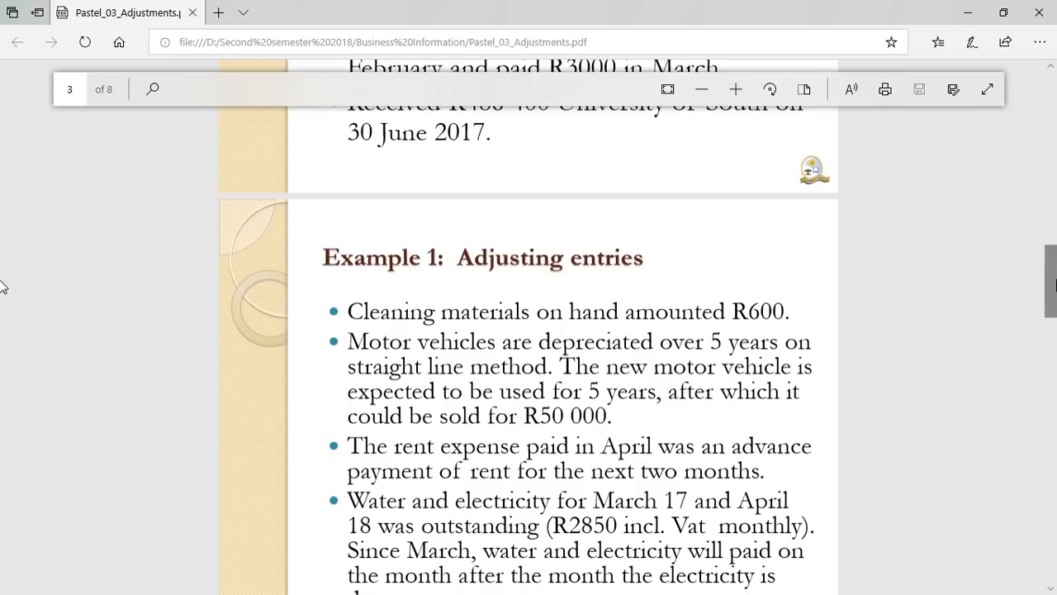
scroll(2, 287, up, 1)
scroll(2, 261, up, 1)
mouse_move(1056, 254)
mouse_down()
mouse_move(1056, 242)
mouse_move(1056, 254)
mouse_up()
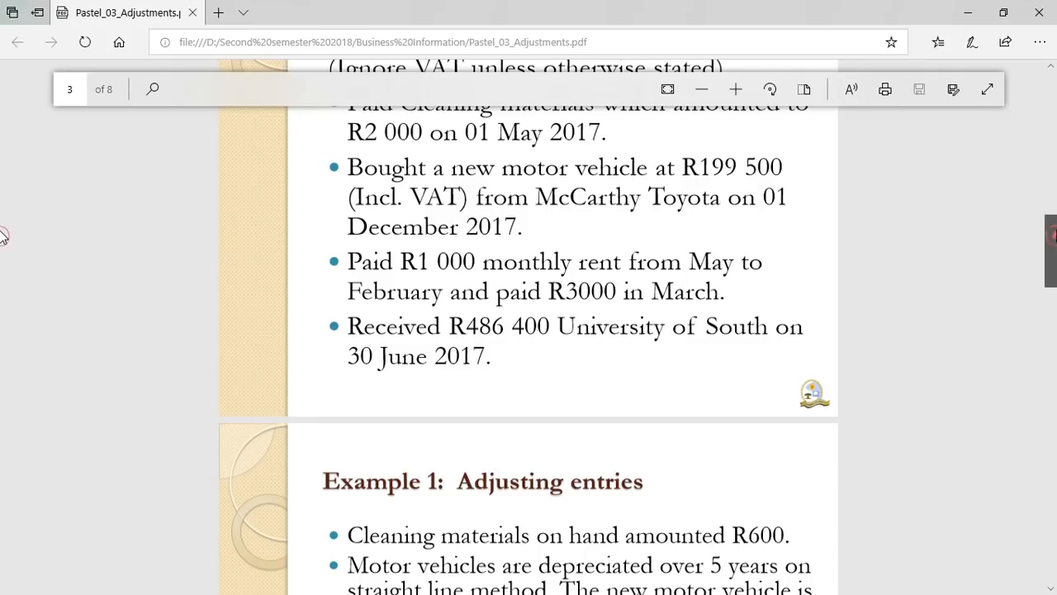
scroll(3, 233, up, 2)
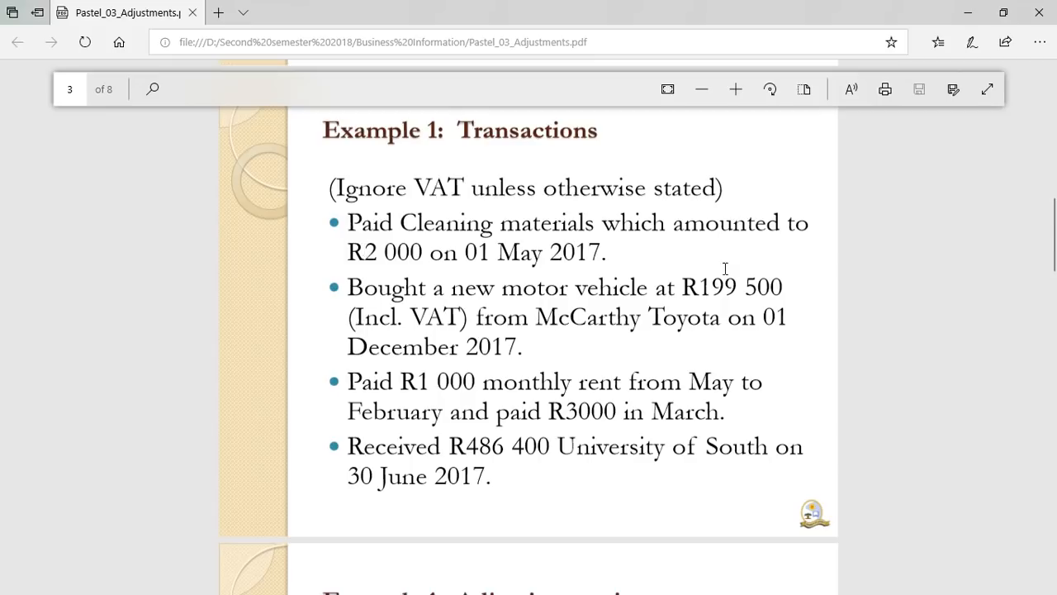
scroll(2, 248, down, 1)
mouse_move(1056, 248)
mouse_down()
mouse_move(1056, 280)
mouse_move(1056, 262)
mouse_up()
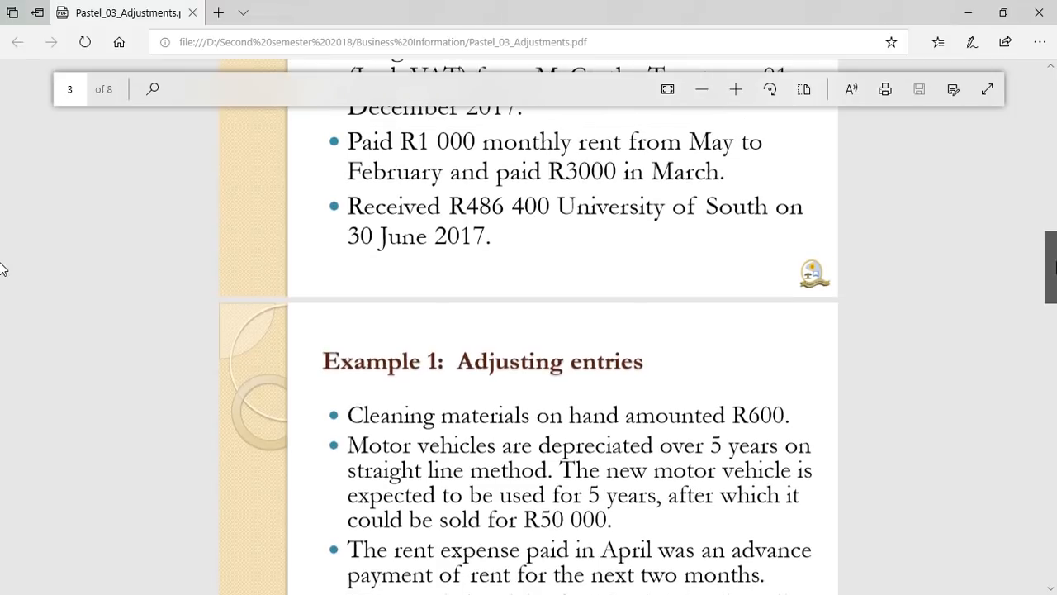
drag(1056, 262, 1045, 291)
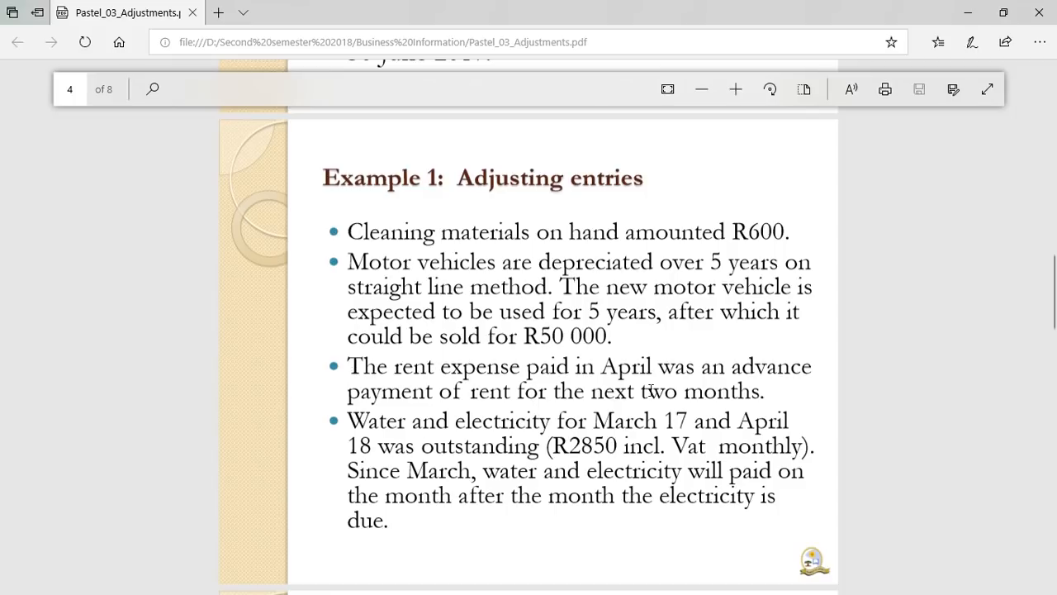
drag(1055, 296, 1055, 335)
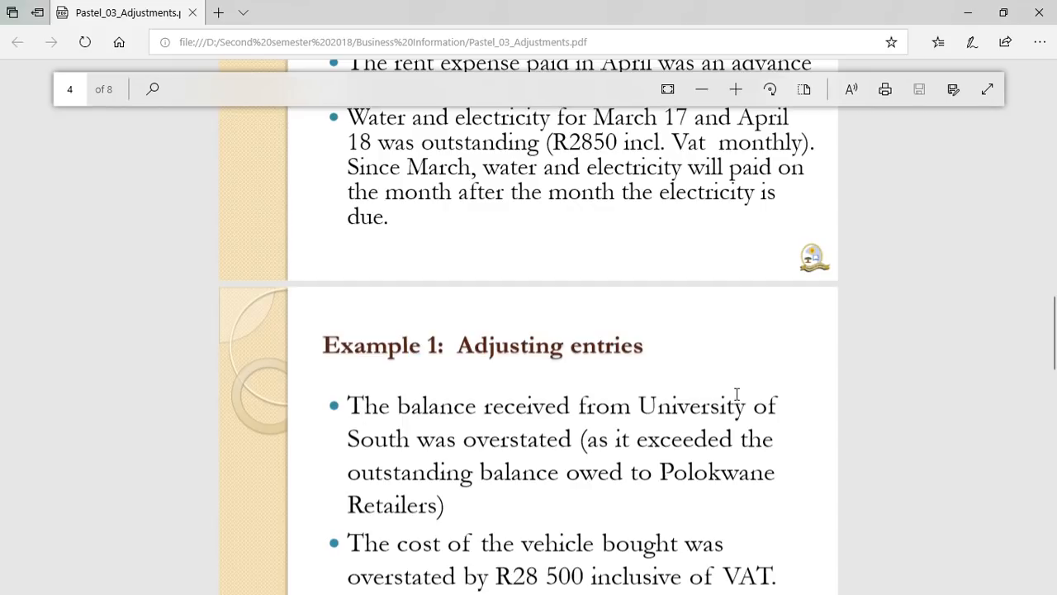
drag(1056, 329, 1056, 356)
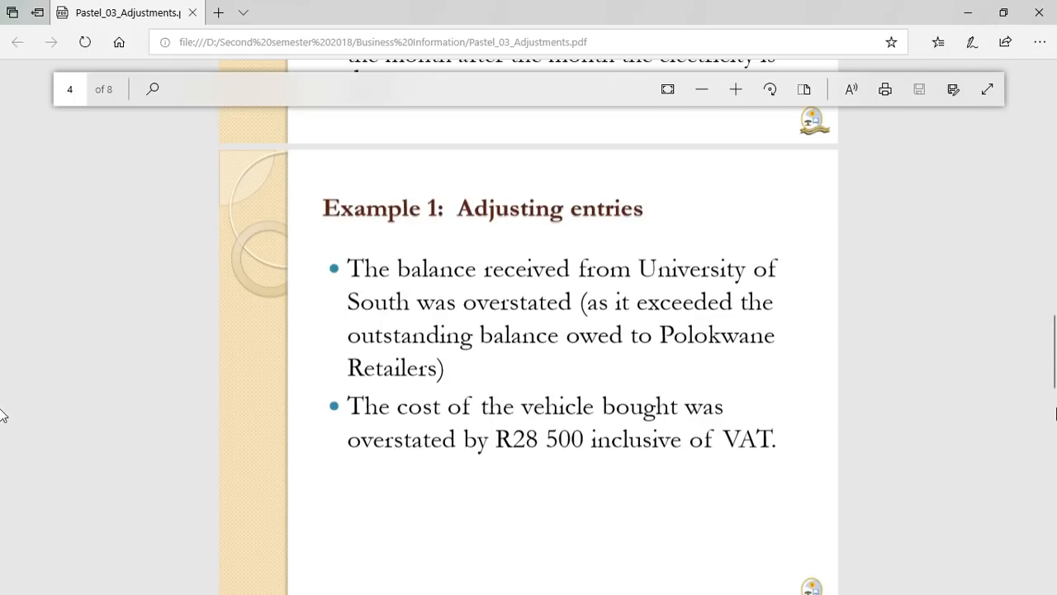
scroll(3, 371, up, 8)
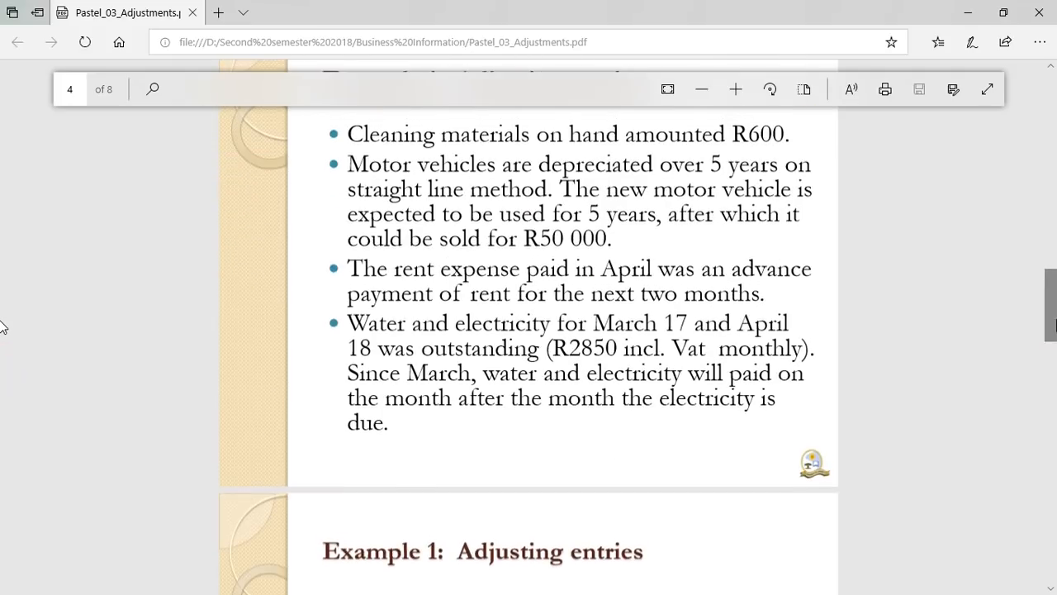
Scroll back to page 3, 'Example 1: Transactions', and restore down Edge to reveal Sage Pastel.
scroll(3, 289, up, 2)
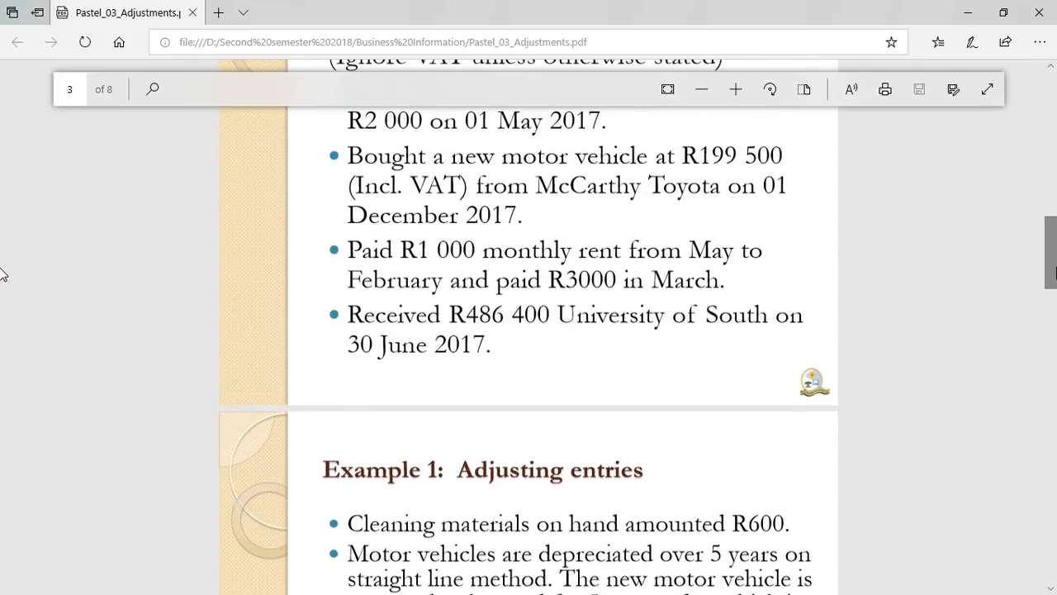
scroll(1044, 267, up, 3)
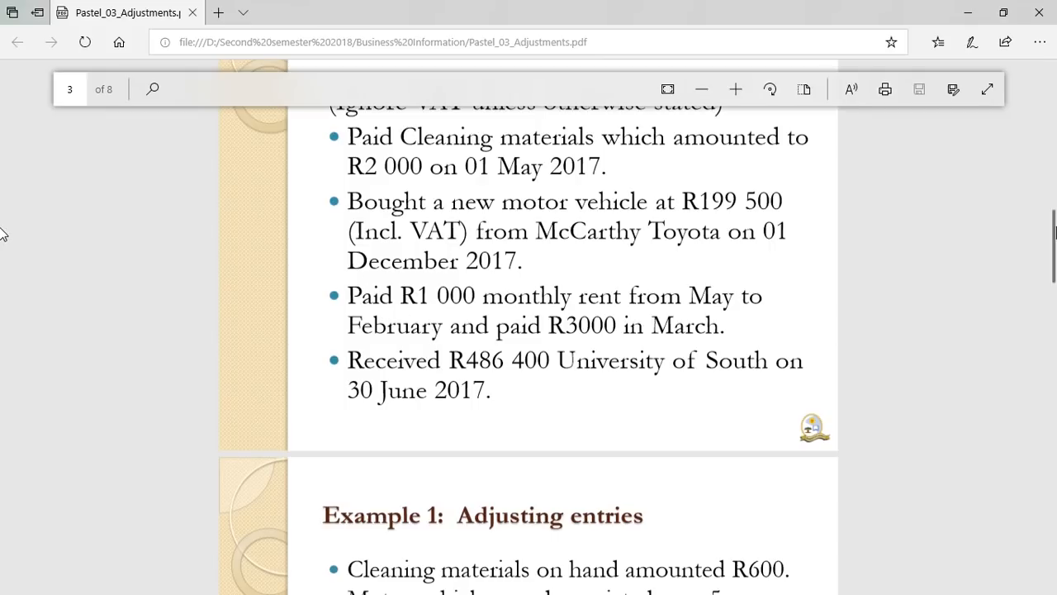
scroll(3, 234, up, 3)
scroll(3, 206, down, 4)
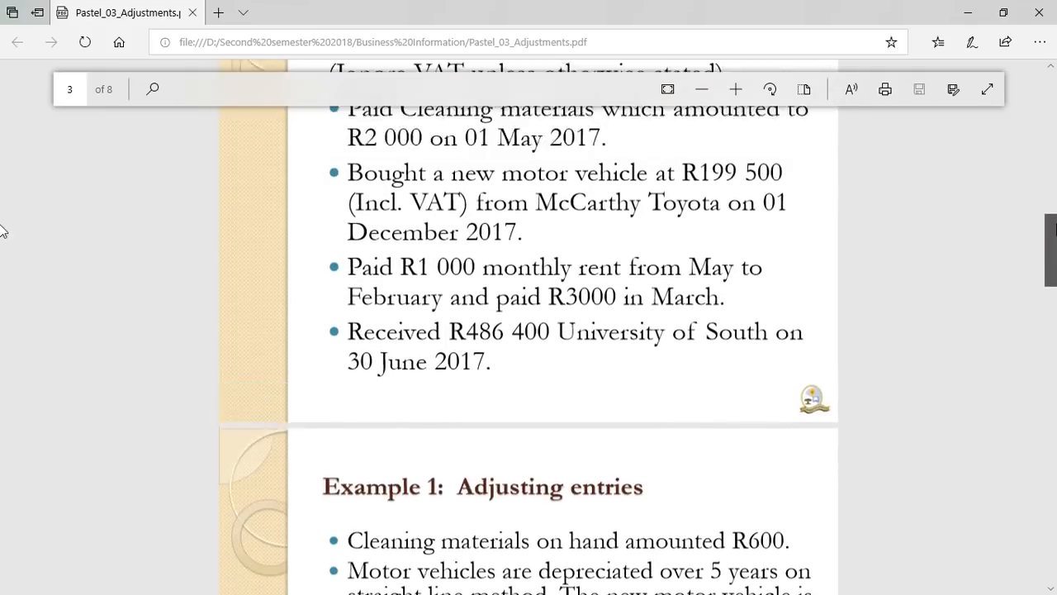
scroll(2, 207, up, 2)
scroll(2, 219, down, 3)
scroll(2, 220, up, 3)
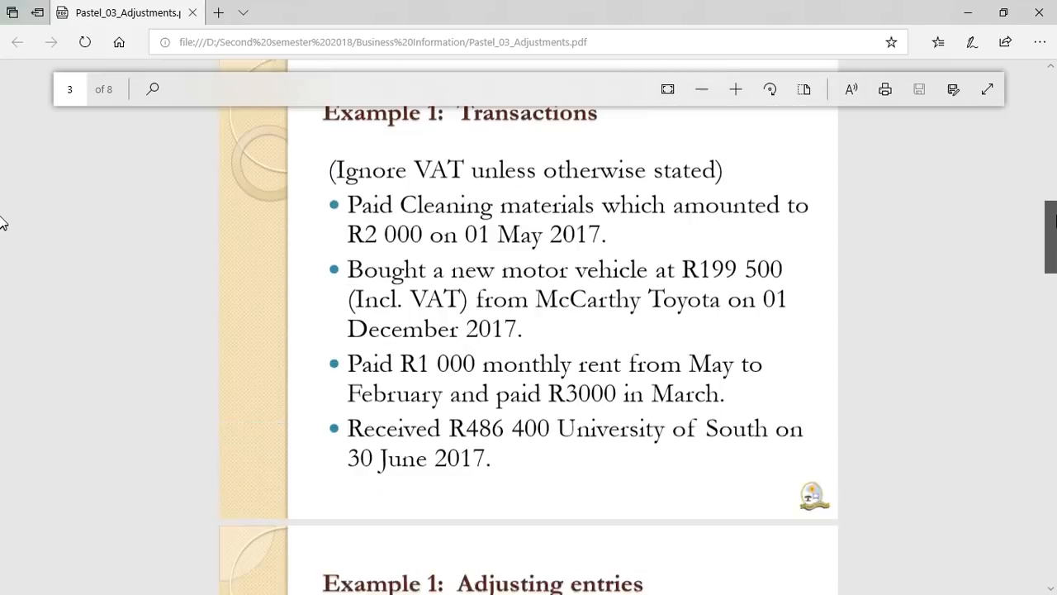
drag(1056, 217, 1056, 216)
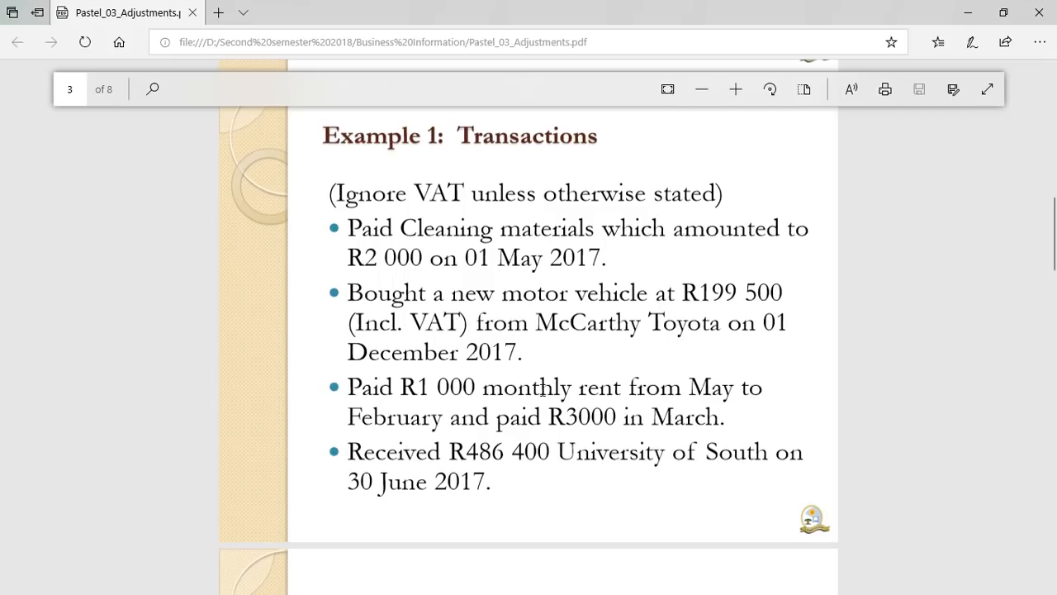
click(1005, 8)
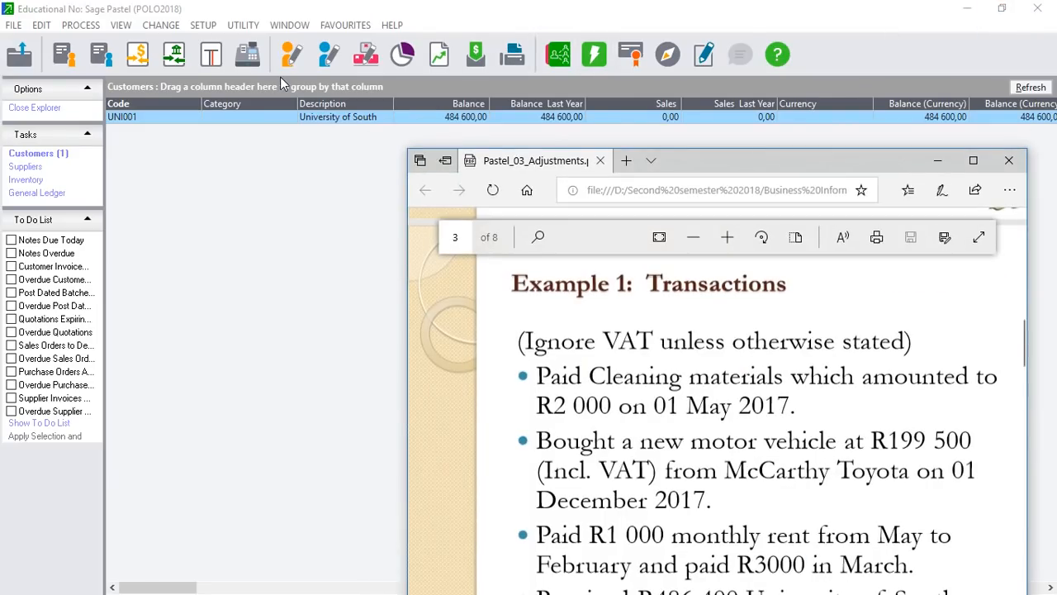
Bring Sage Pastel forward, cancel the New Company dialog, and show the Customers list.
click(15, 25)
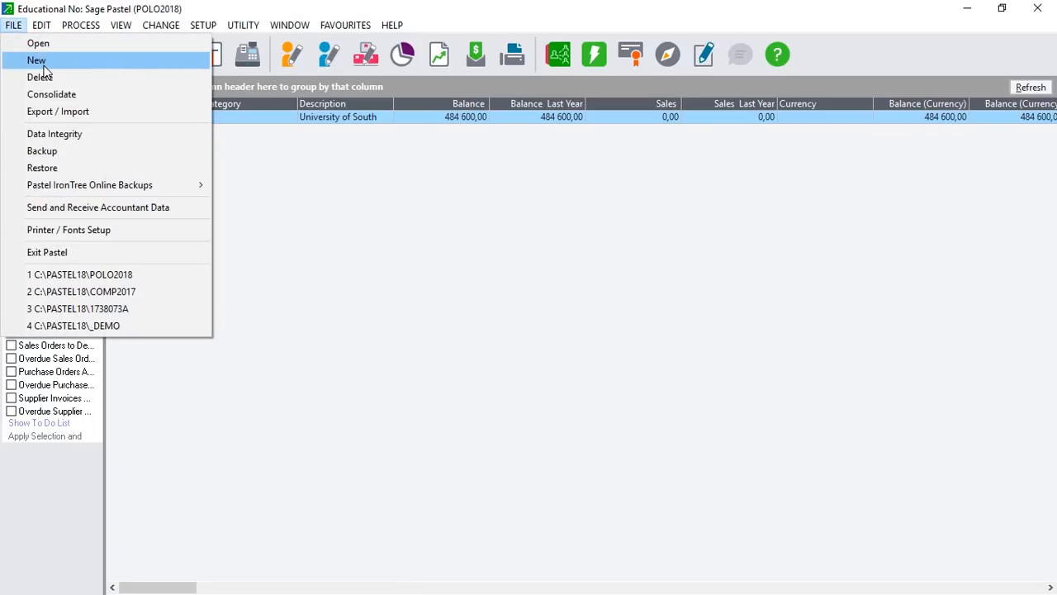
click(43, 63)
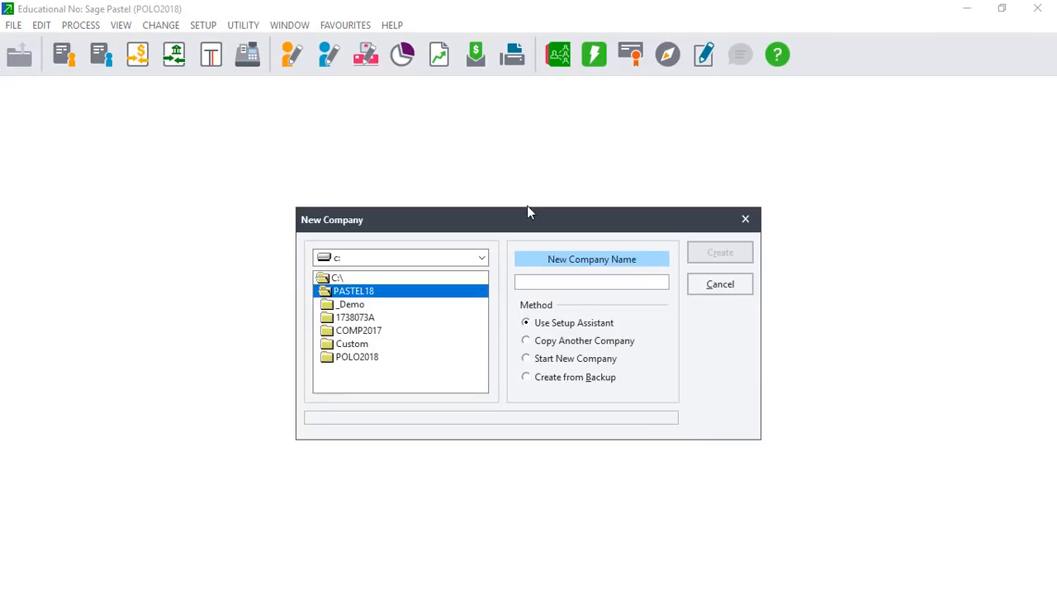
click(747, 217)
click(102, 52)
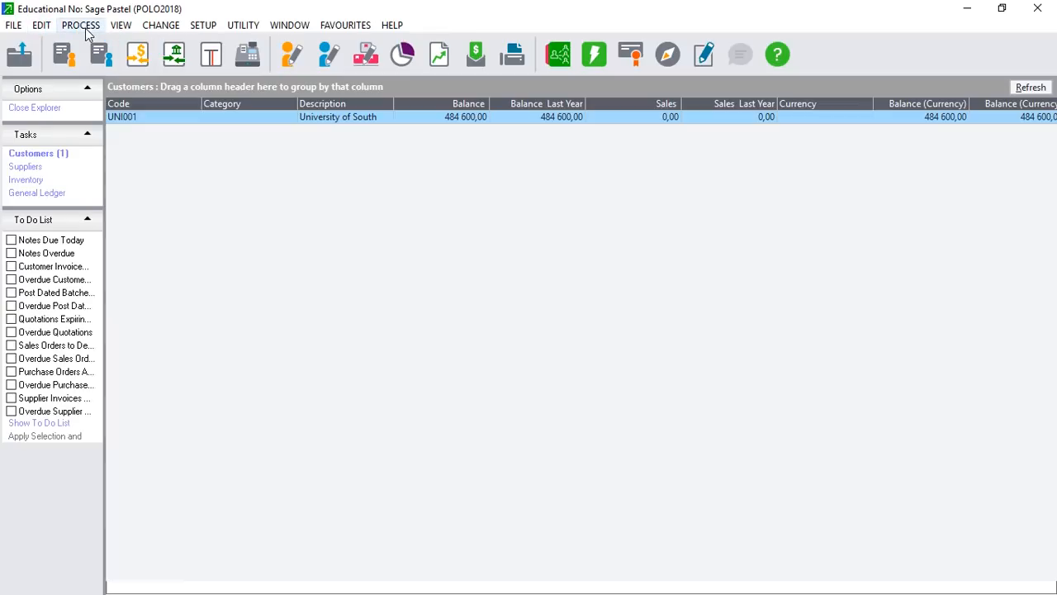
click(81, 25)
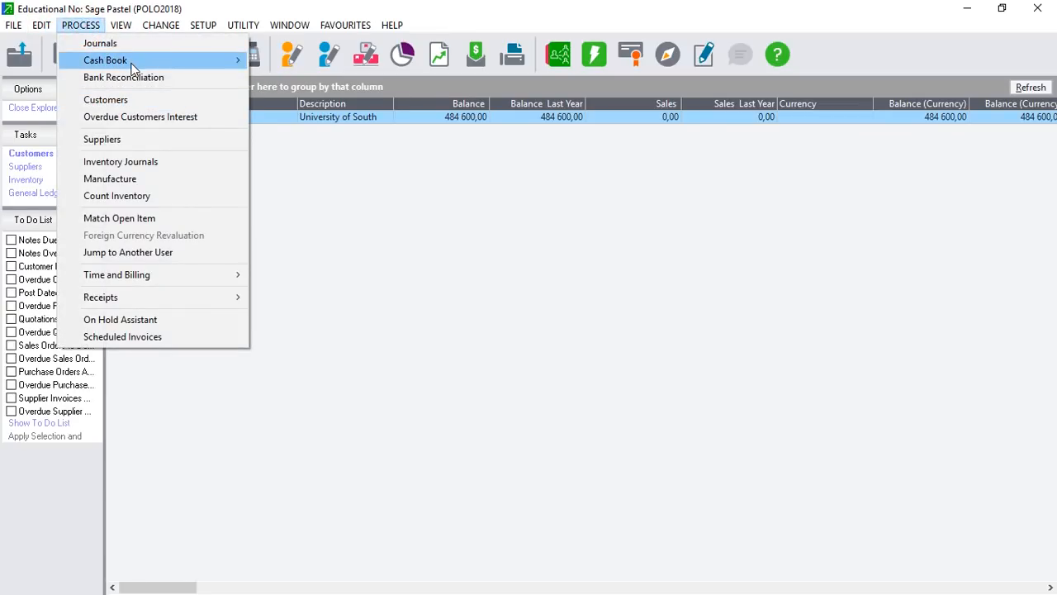
Open Process Cash Books for the FNB payments batch, cancelling the 15% VAT defaults change.
mouse_move(133, 63)
click(312, 60)
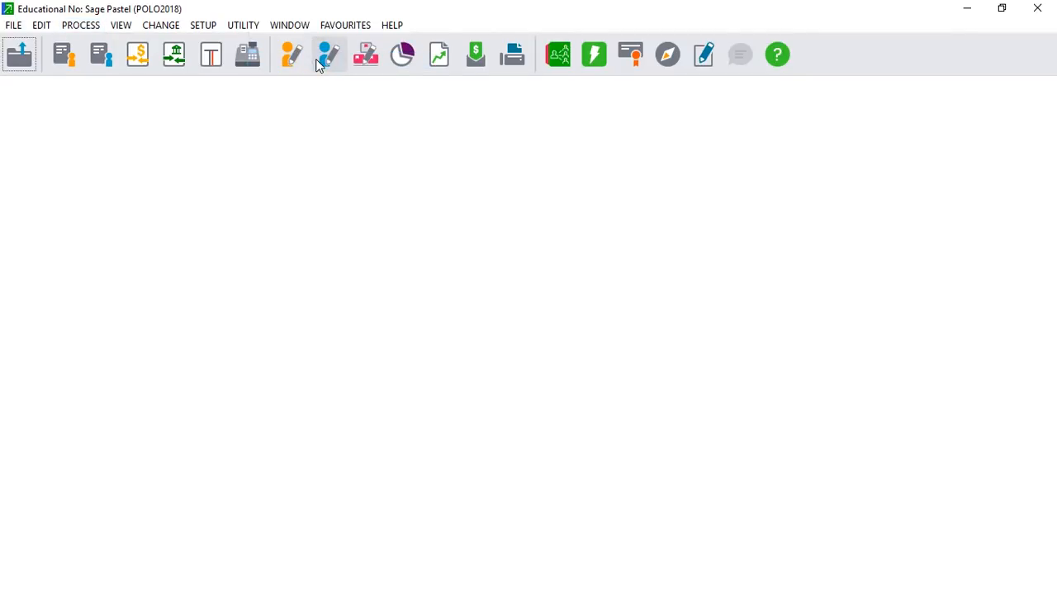
click(80, 26)
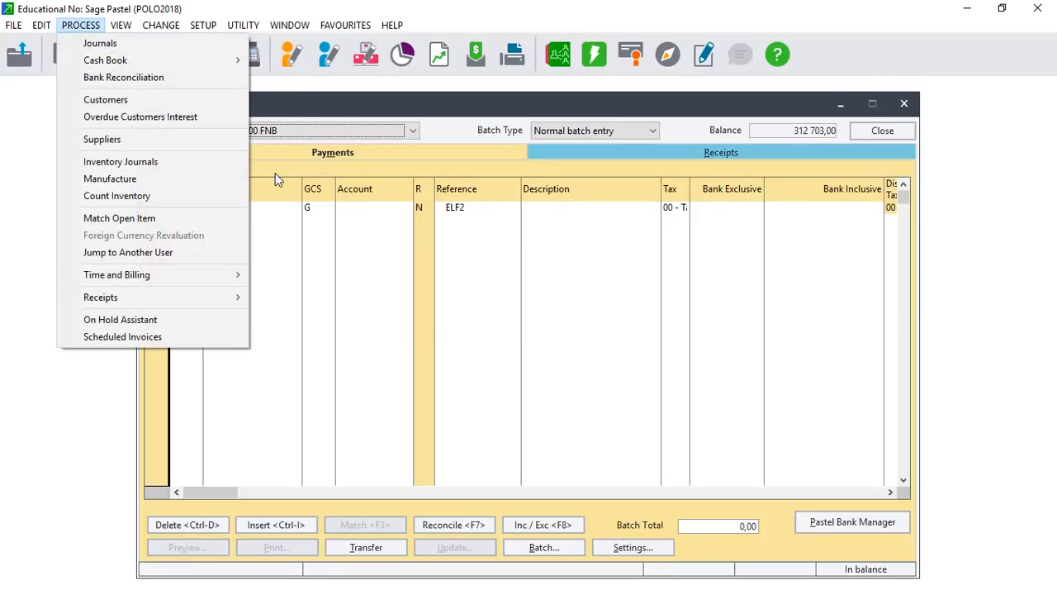
click(325, 208)
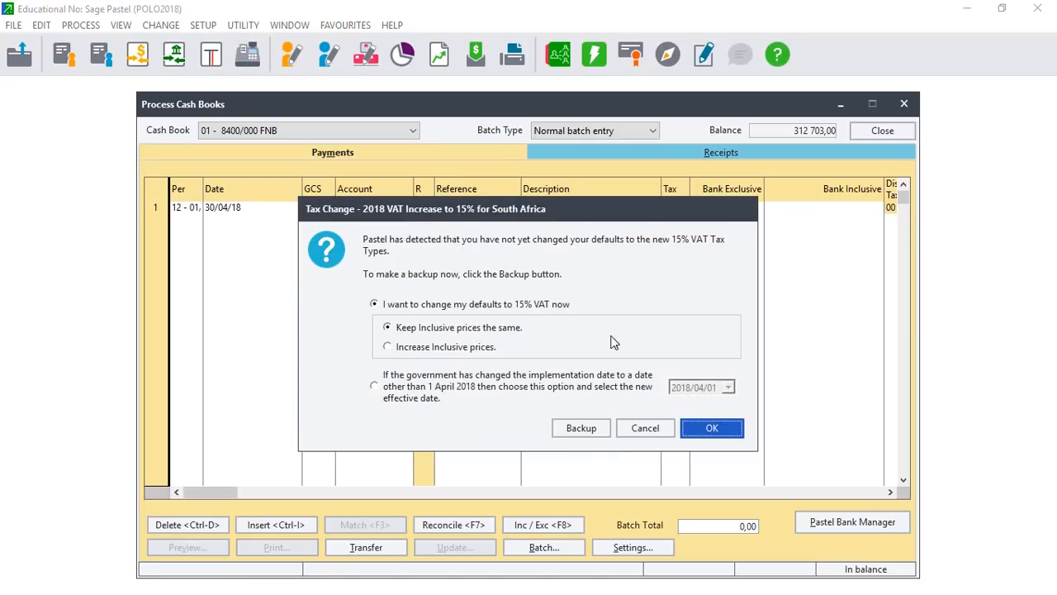
click(642, 427)
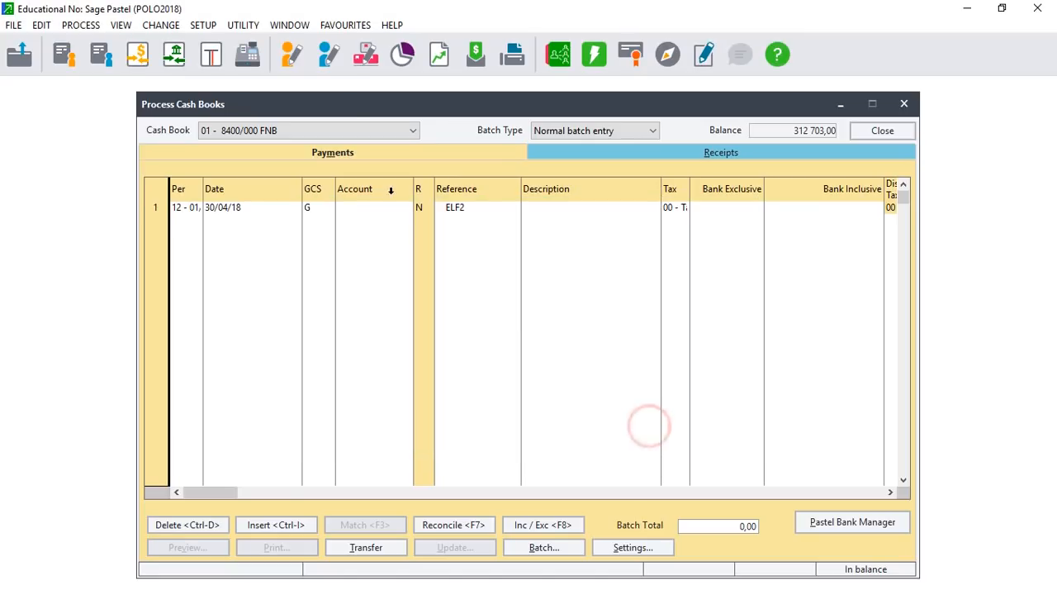
Set the first payment line to period 01, date 31/05/17, type G, reference ELF2.
click(191, 208)
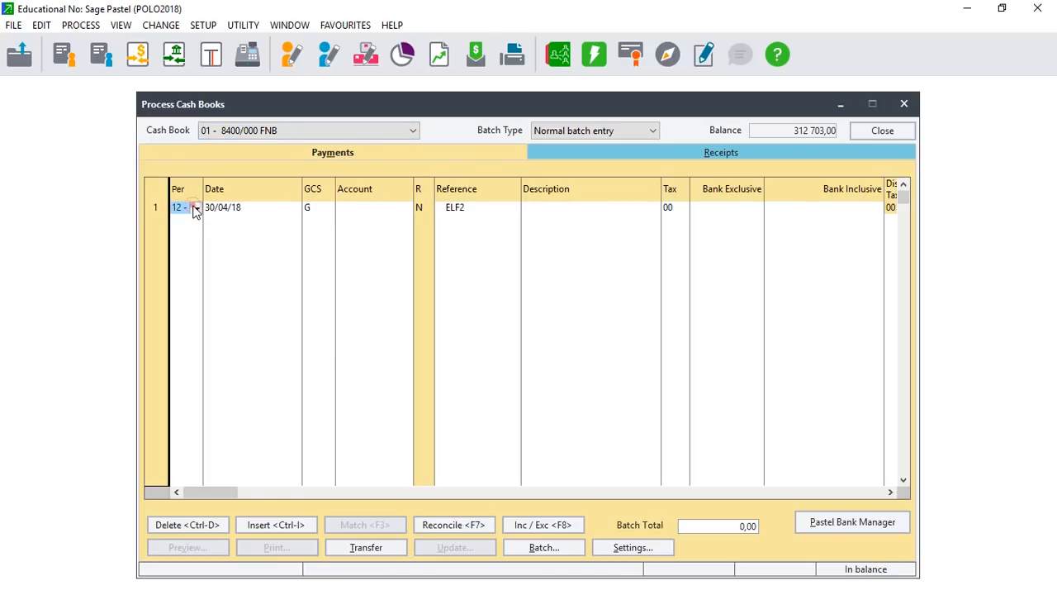
click(195, 208)
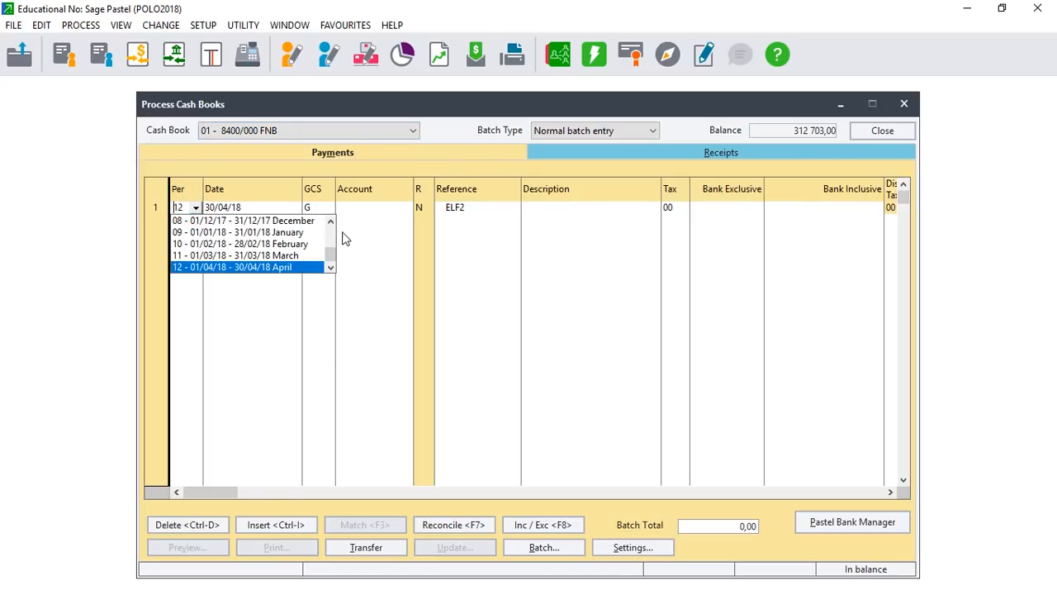
click(331, 223)
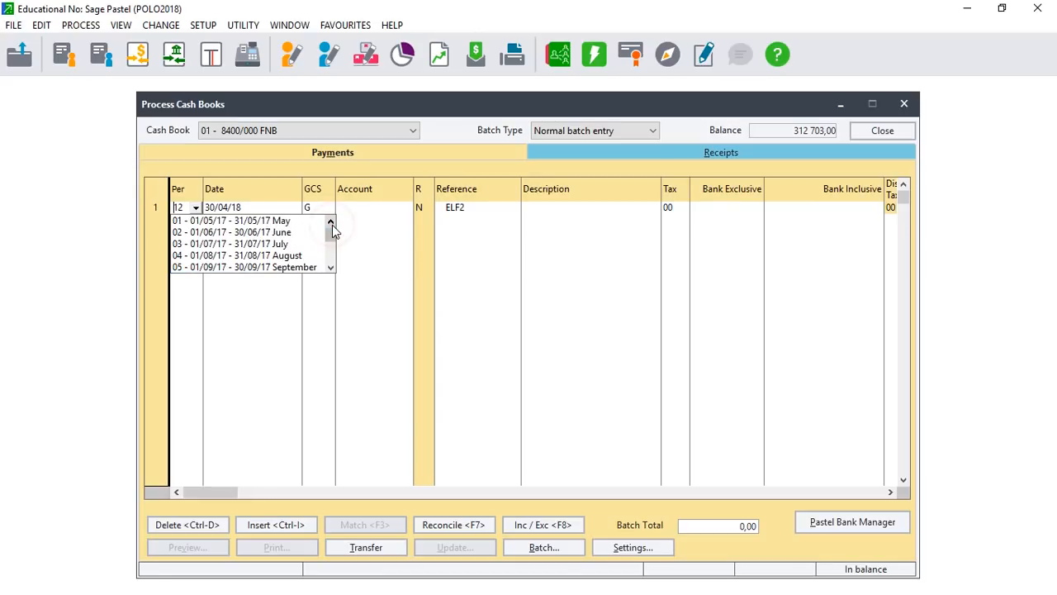
click(289, 222)
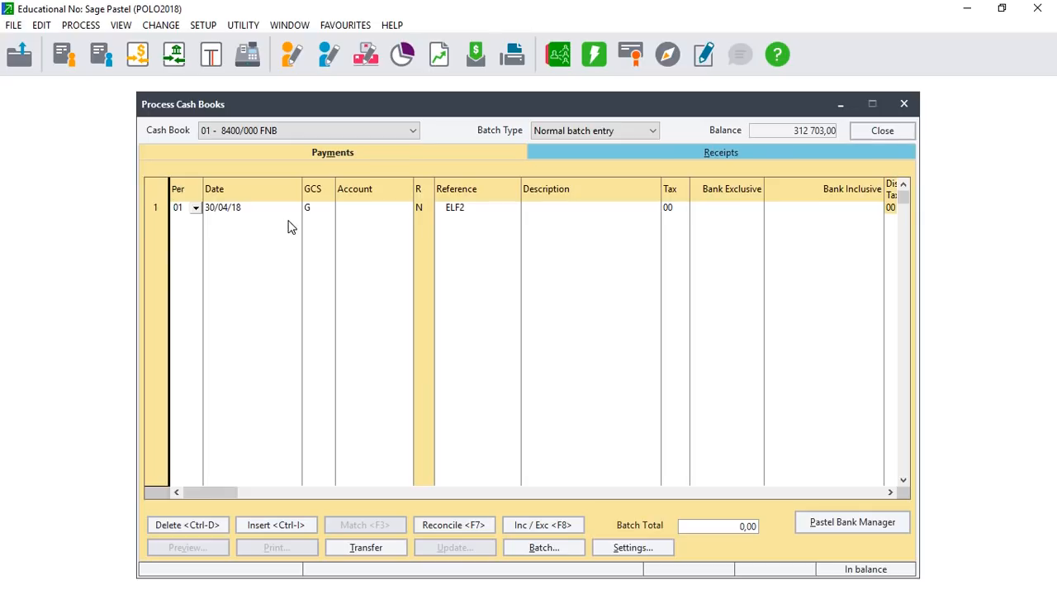
click(195, 207)
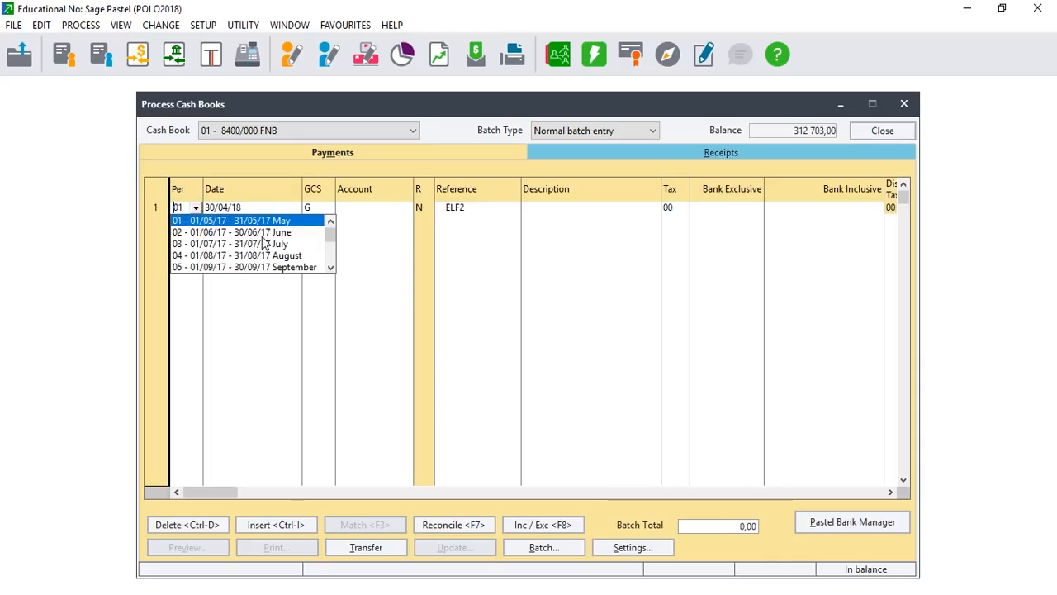
click(332, 268)
click(331, 268)
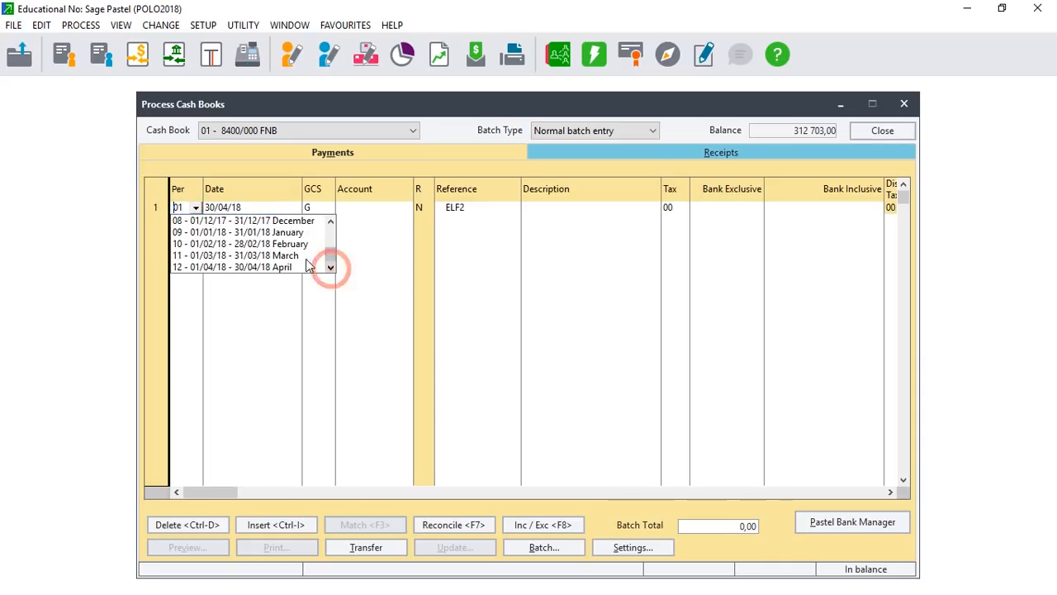
click(356, 299)
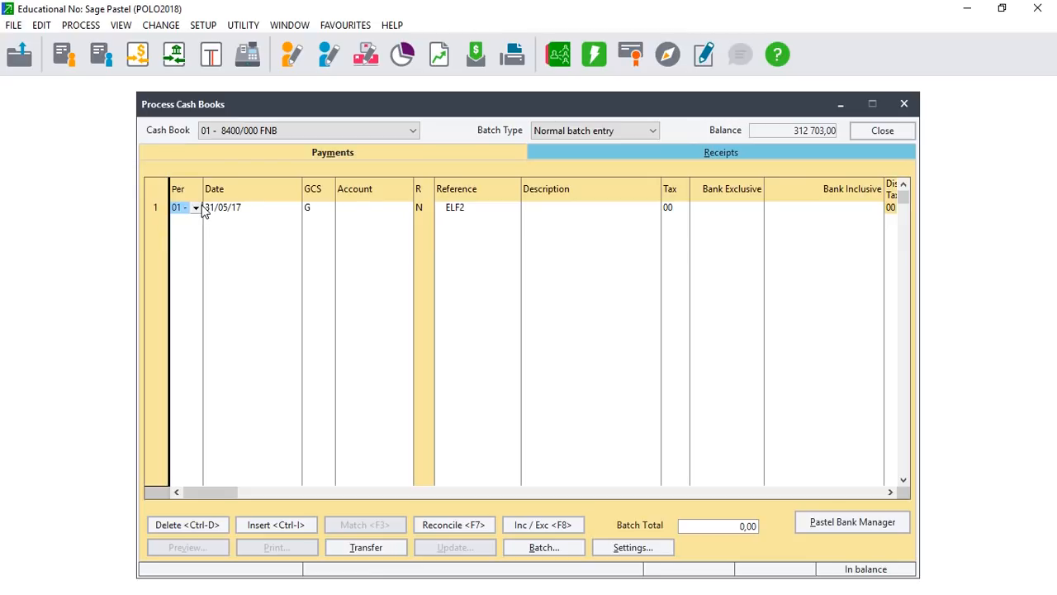
key(Tab)
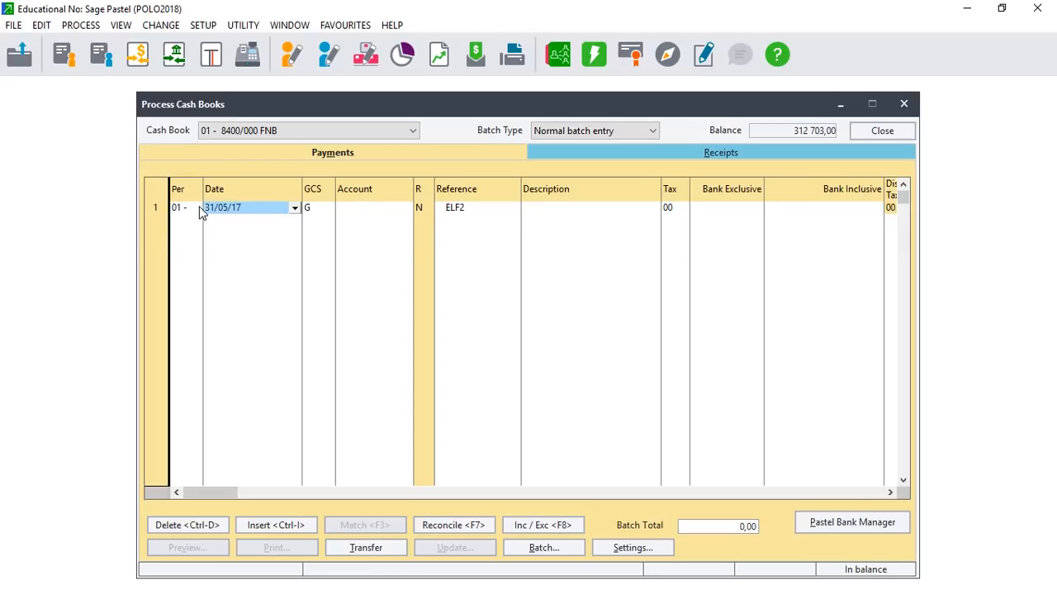
key(Tab)
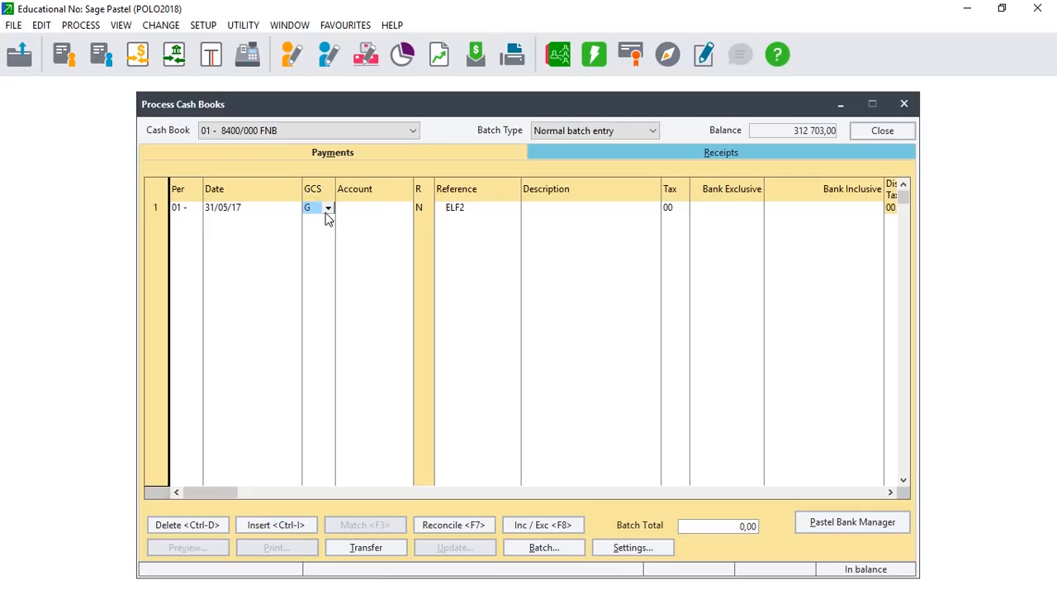
key(Tab)
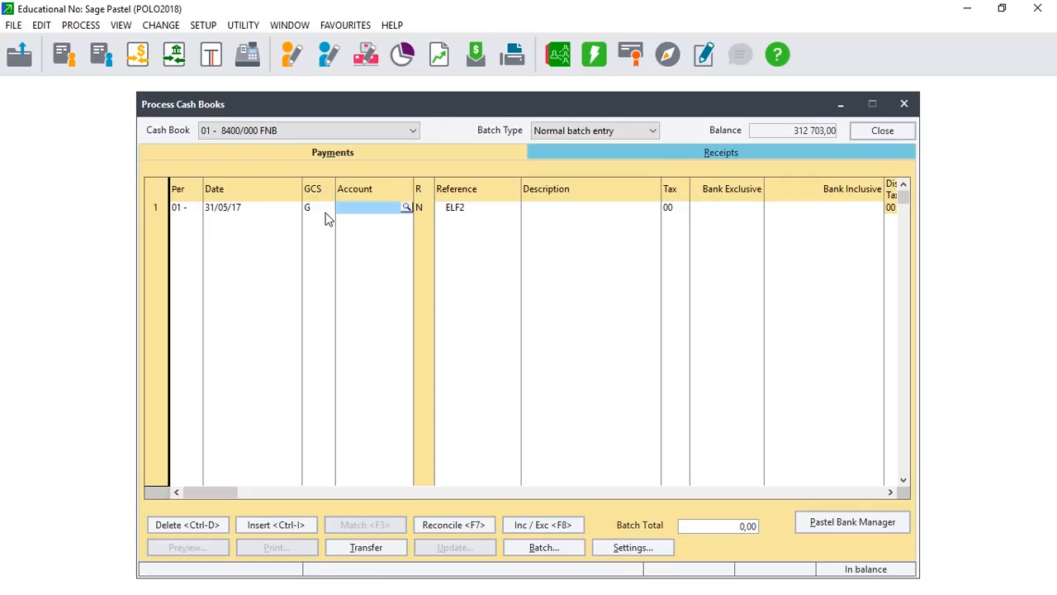
Find 'RE' in the account lookup and put Rent Paid 4300/000 on the first line.
click(405, 206)
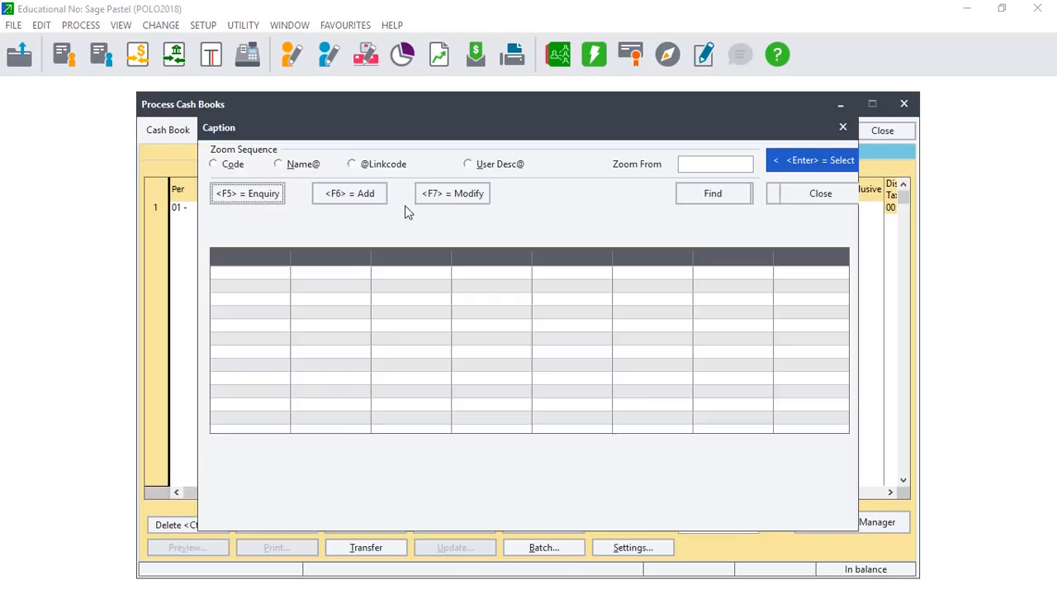
text(RE)
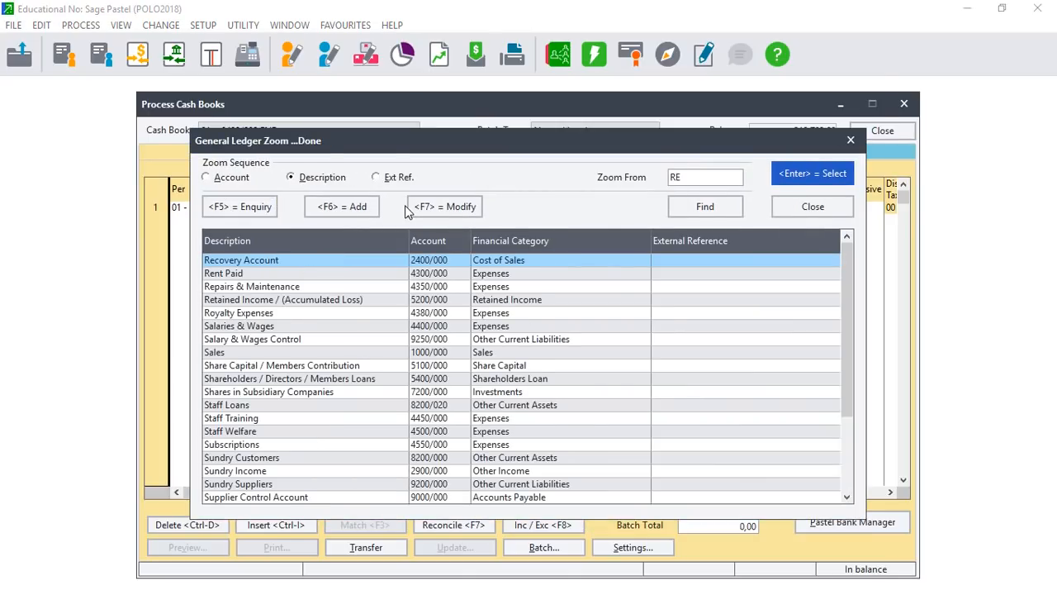
click(214, 266)
click(221, 273)
double_click(223, 273)
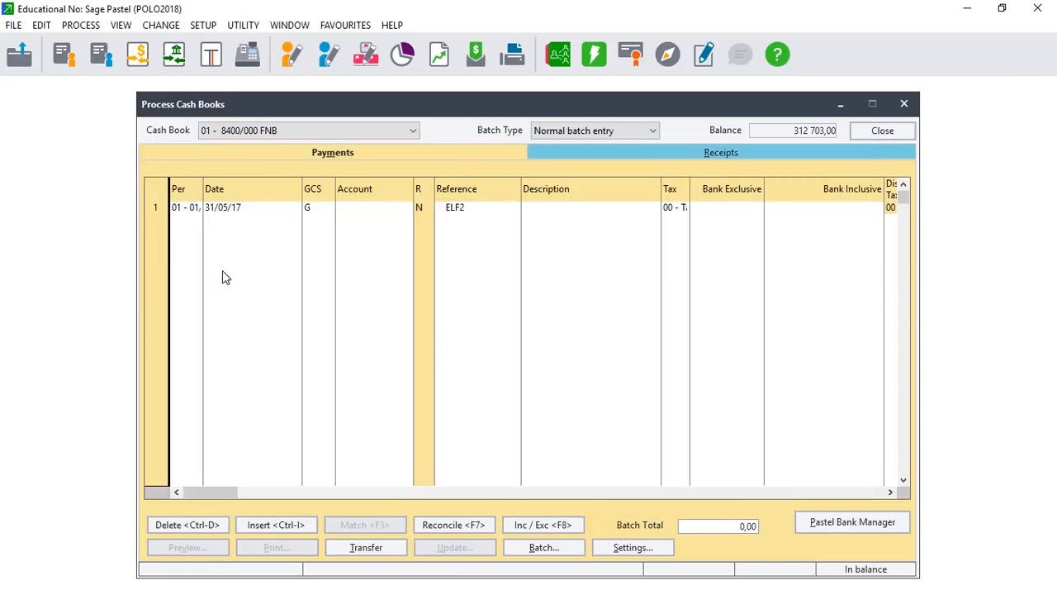
key(Tab)
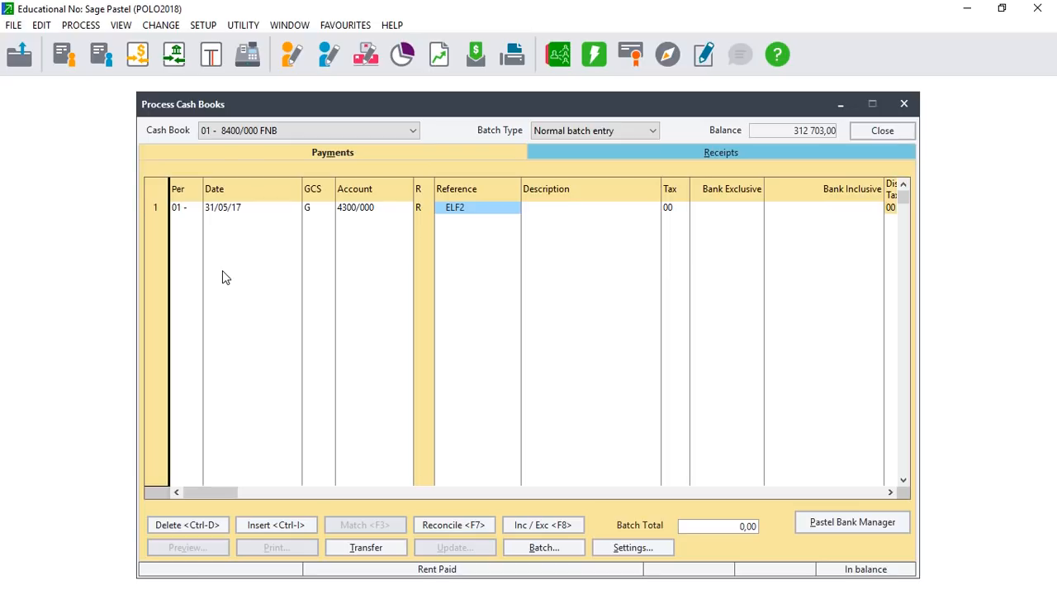
key(Tab)
key(Tab)
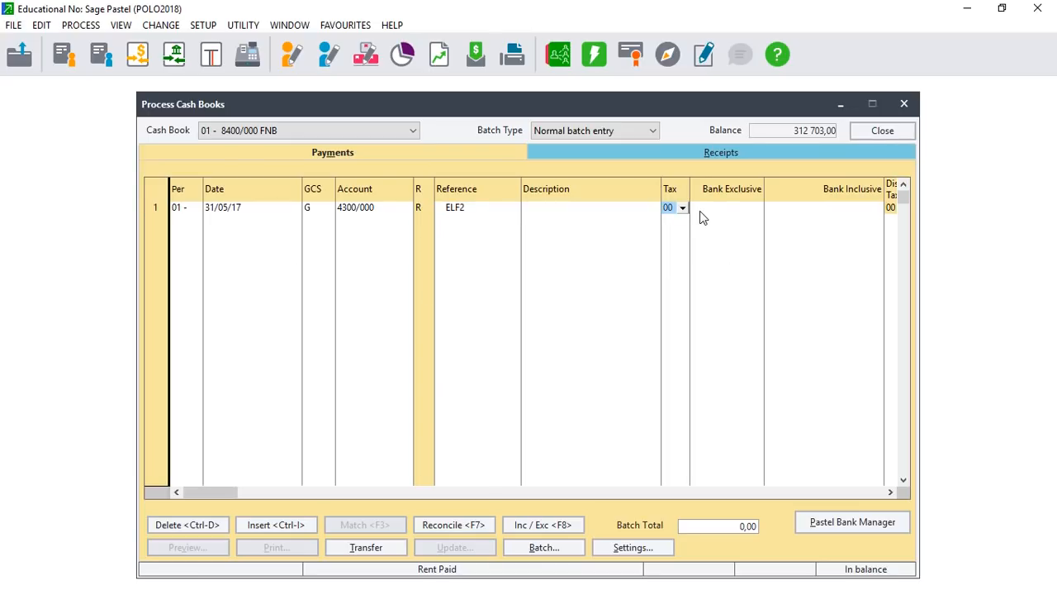
click(1002, 8)
click(973, 160)
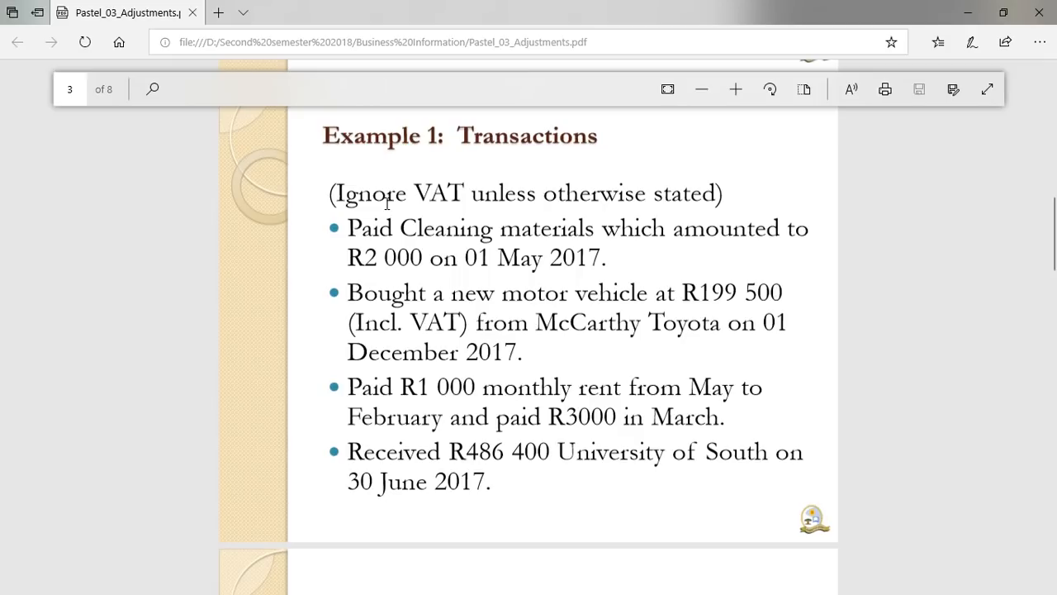
click(1015, 12)
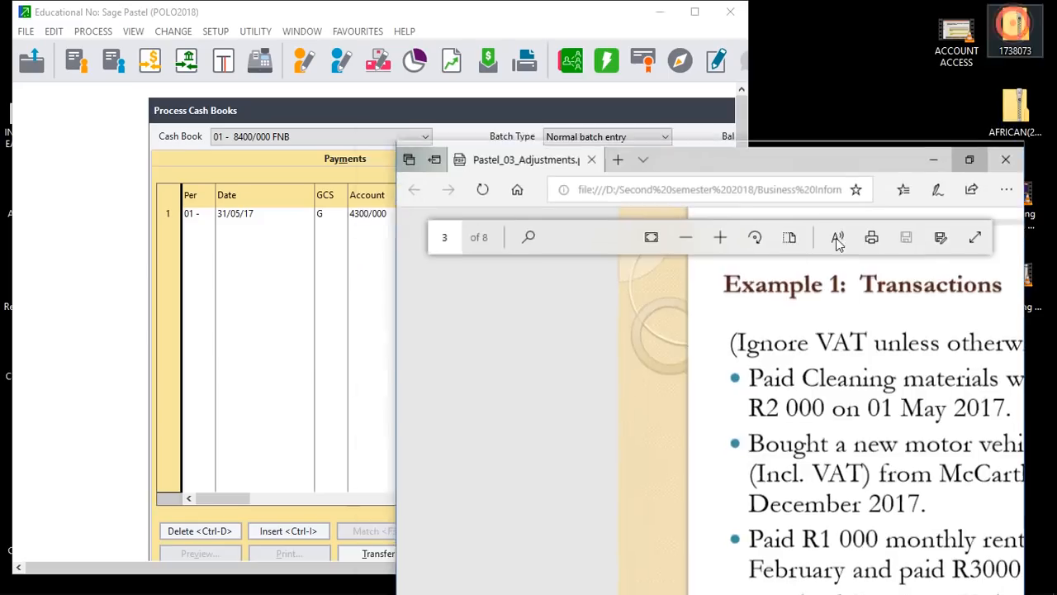
click(689, 24)
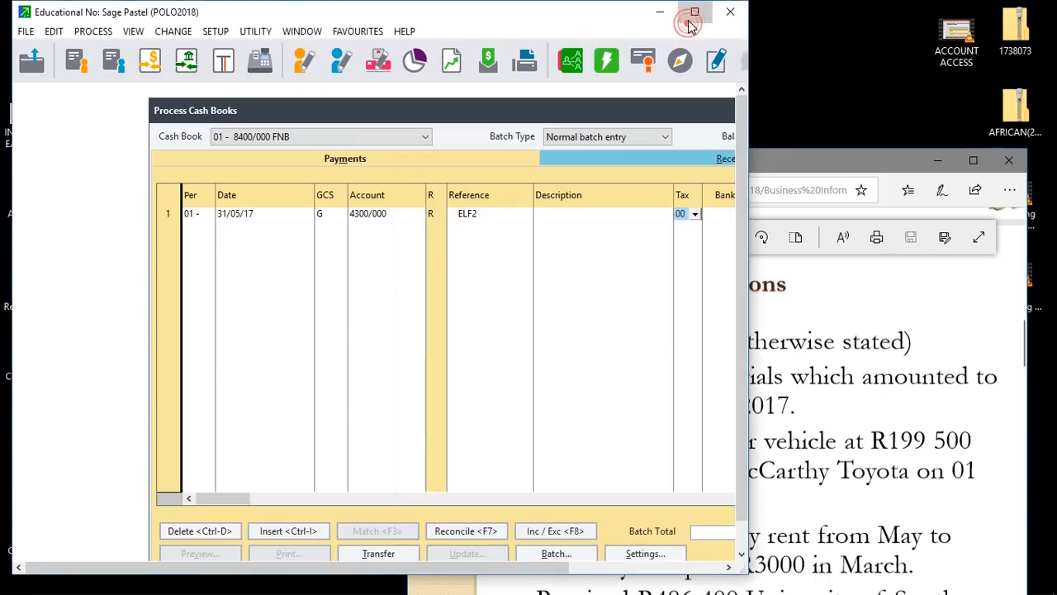
key(Tab)
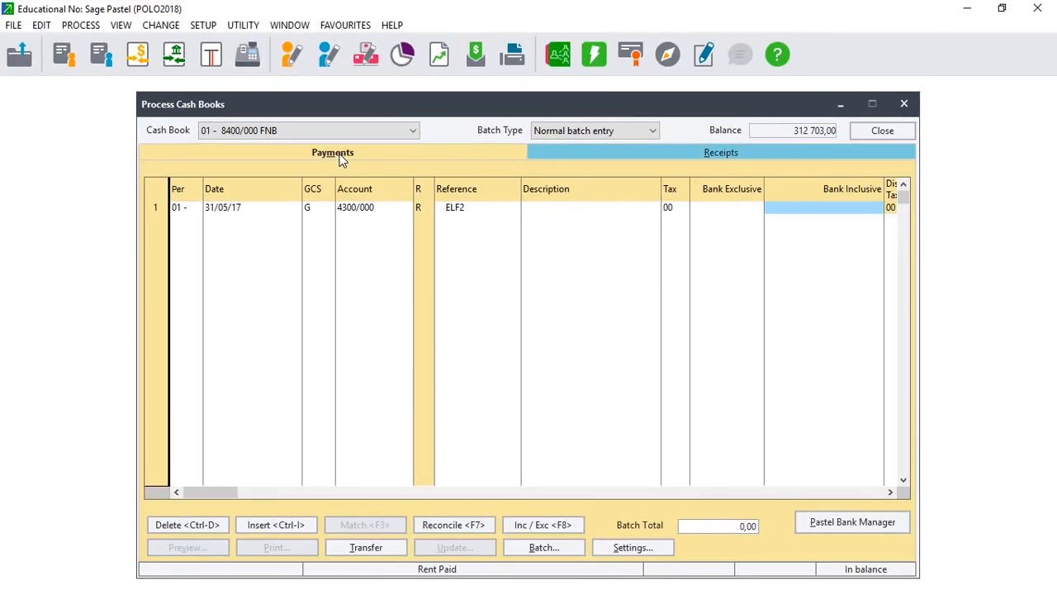
Enter 1 000,00 as the first line's Bank Inclusive amount.
key(Tab)
click(671, 207)
click(672, 207)
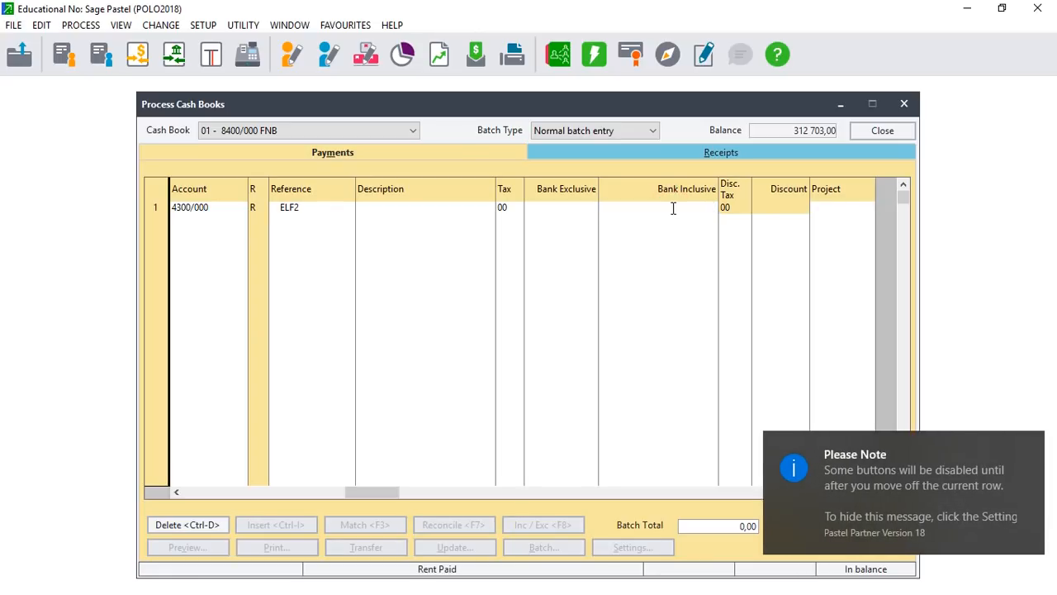
text(1000)
key(Tab)
Add line 2: period 02, dated 30/06/17, account 4300, amount 1 000,00.
key(Tab)
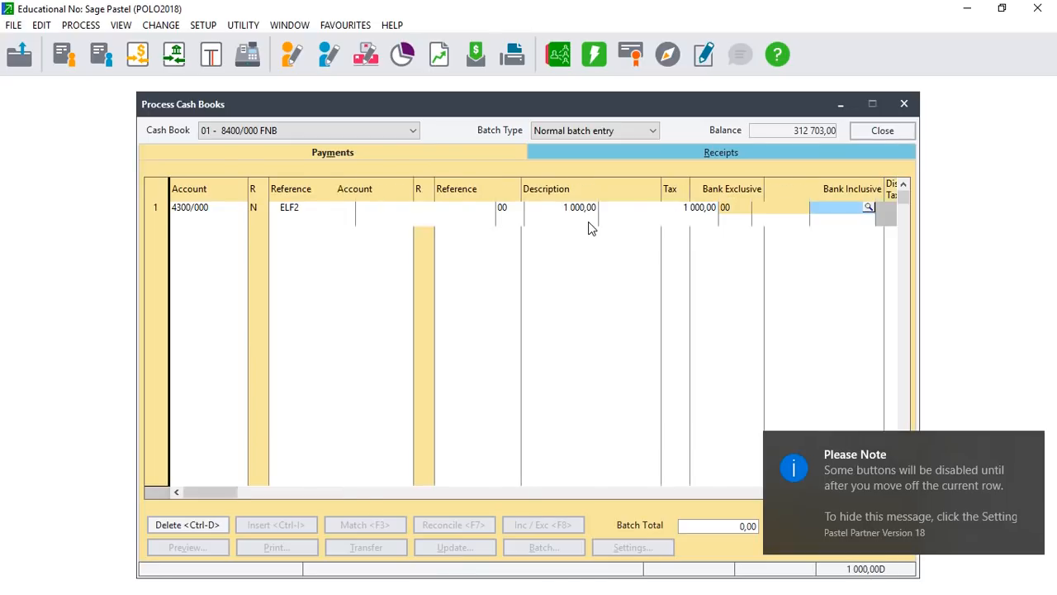
key(Down)
key(Tab)
key(Tab)
key(Tab)
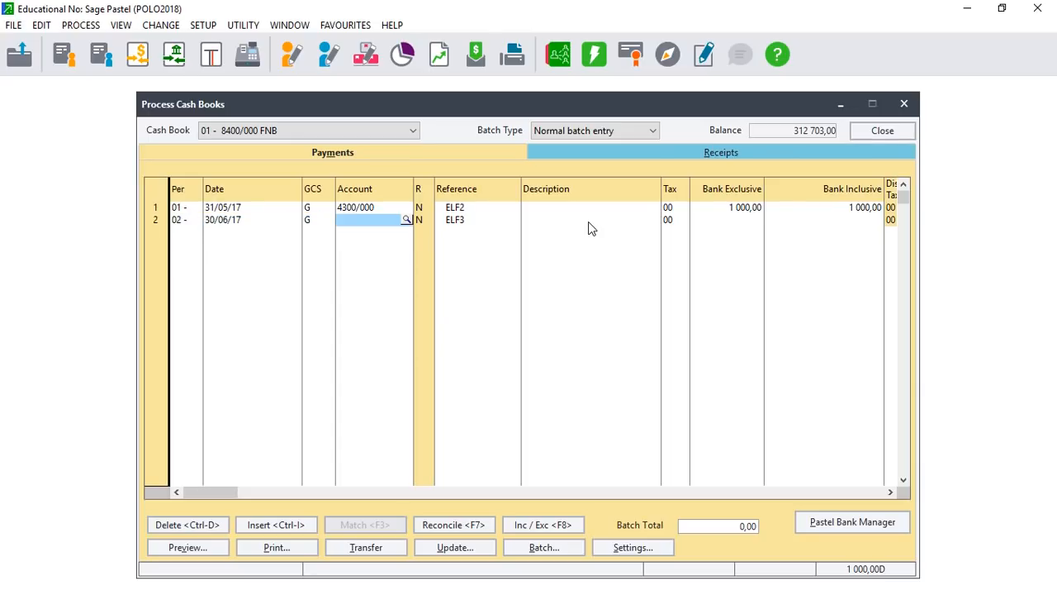
text(4300)
key(Tab)
key(Tab)
key(Tab)
key(Tab)
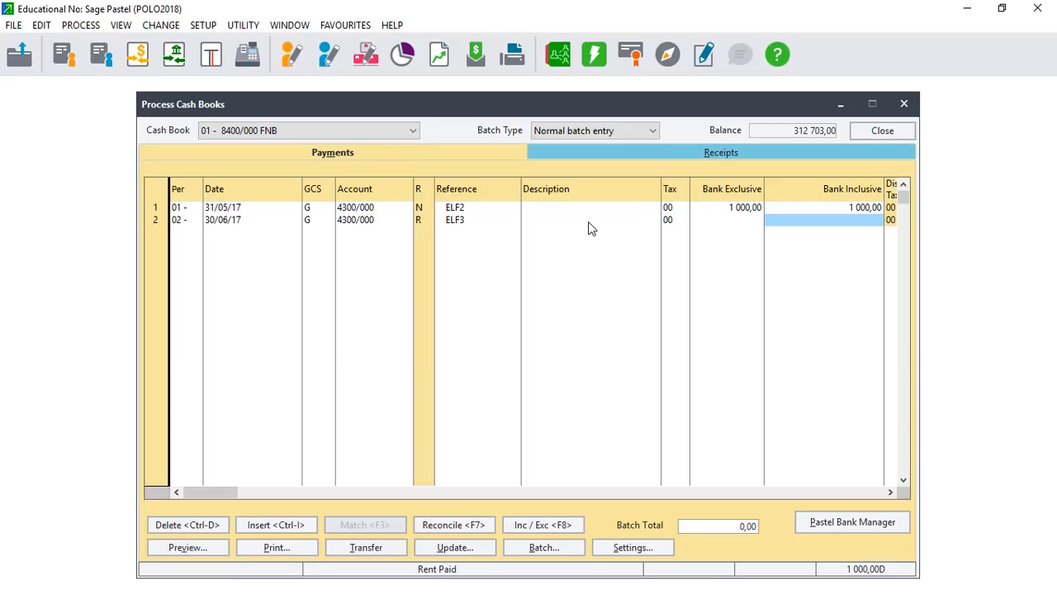
text(1000)
key(Tab)
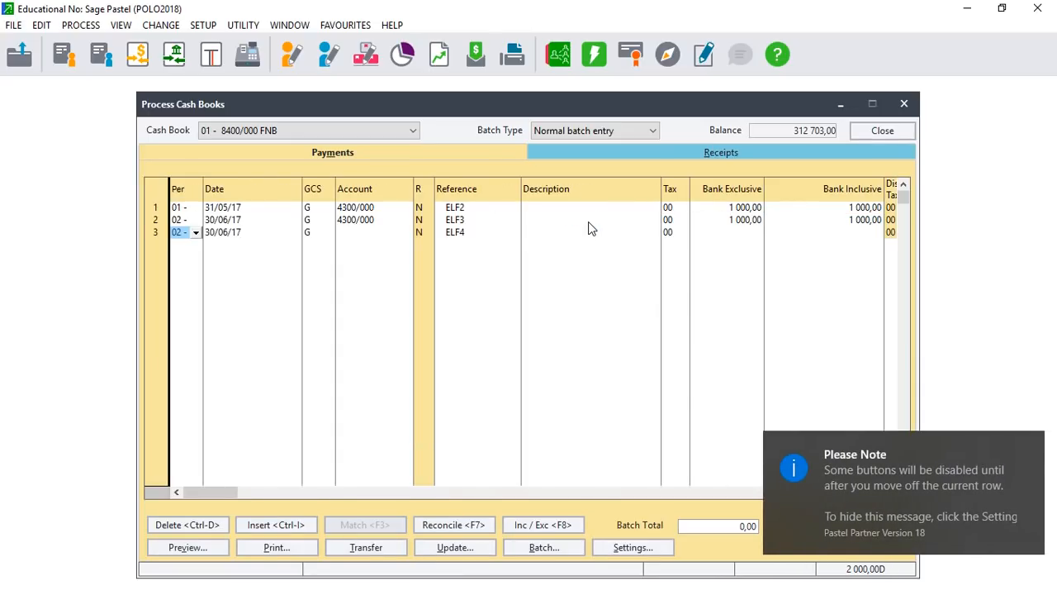
Add line 3 for period 03, dated 31/07/17, to Rent Paid 4300/000 with an amount.
text(3)
key(Tab)
key(Tab)
key(Tab)
text(4300)
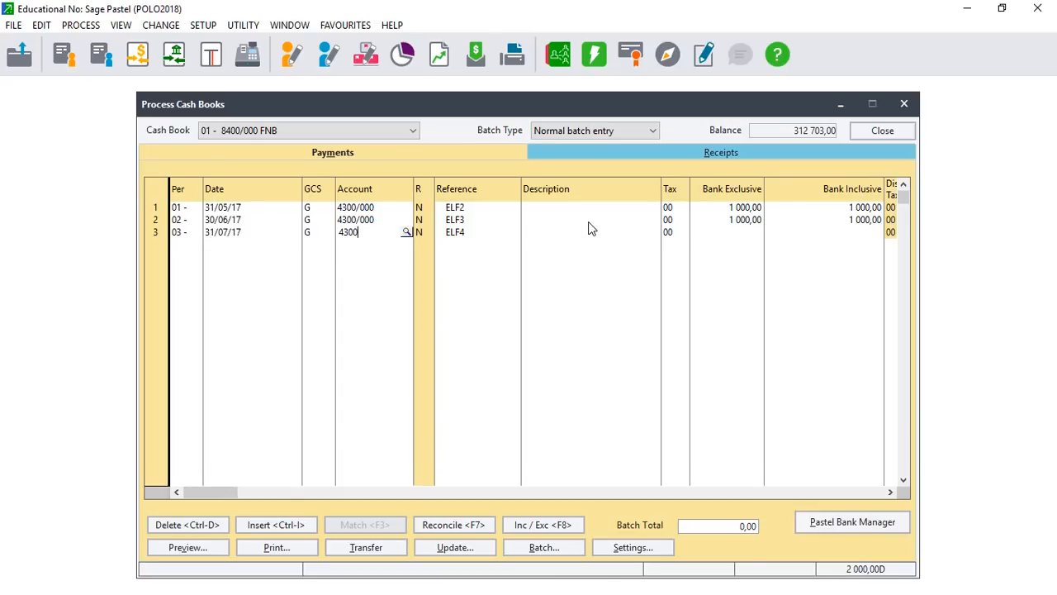
key(Tab)
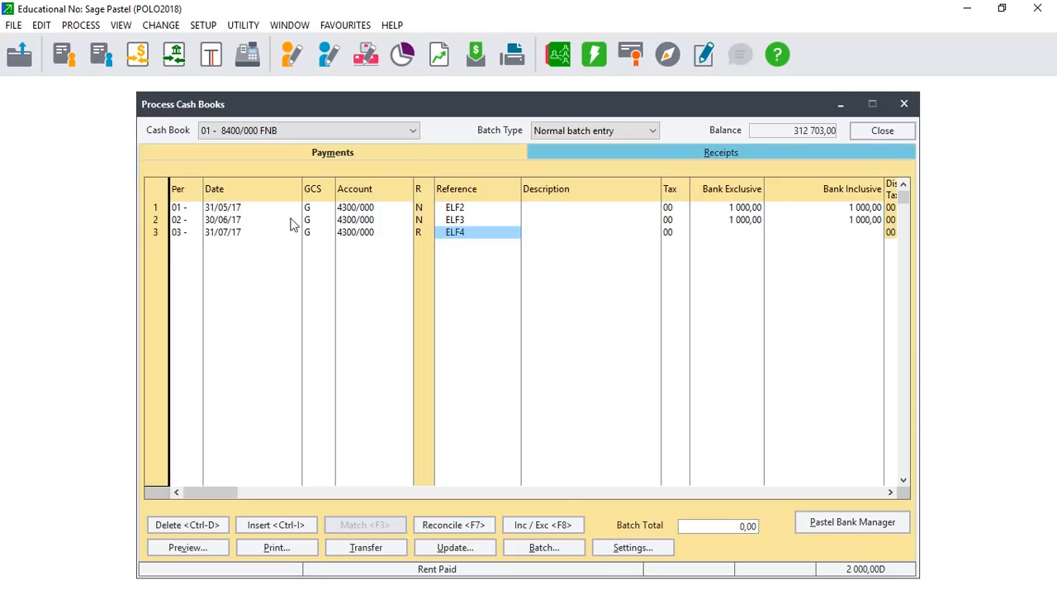
click(358, 235)
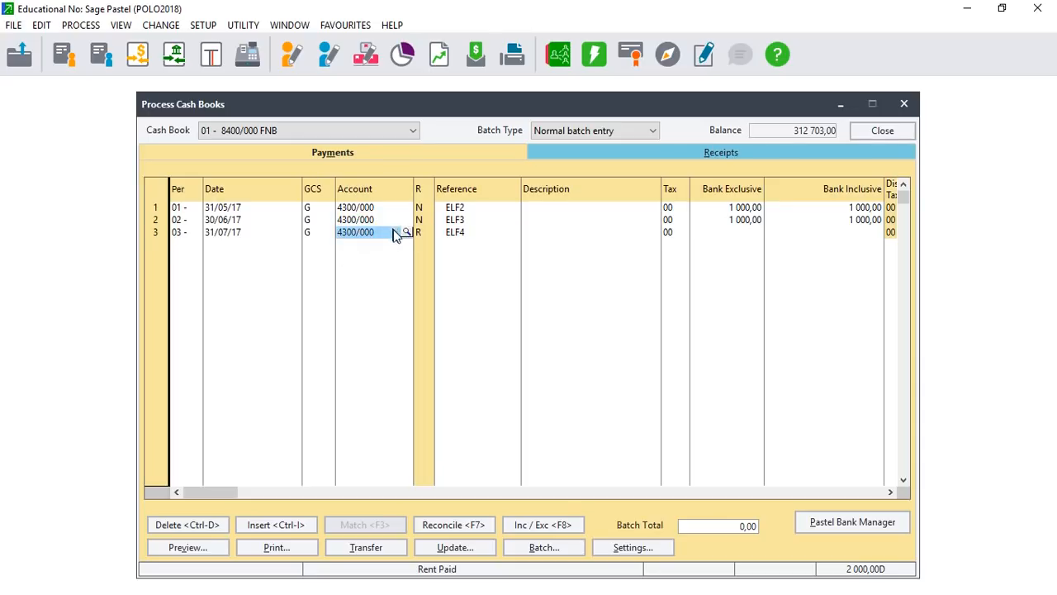
click(382, 235)
key(Tab)
key(Tab)
key(Tab)
key(Tab)
key(Tab)
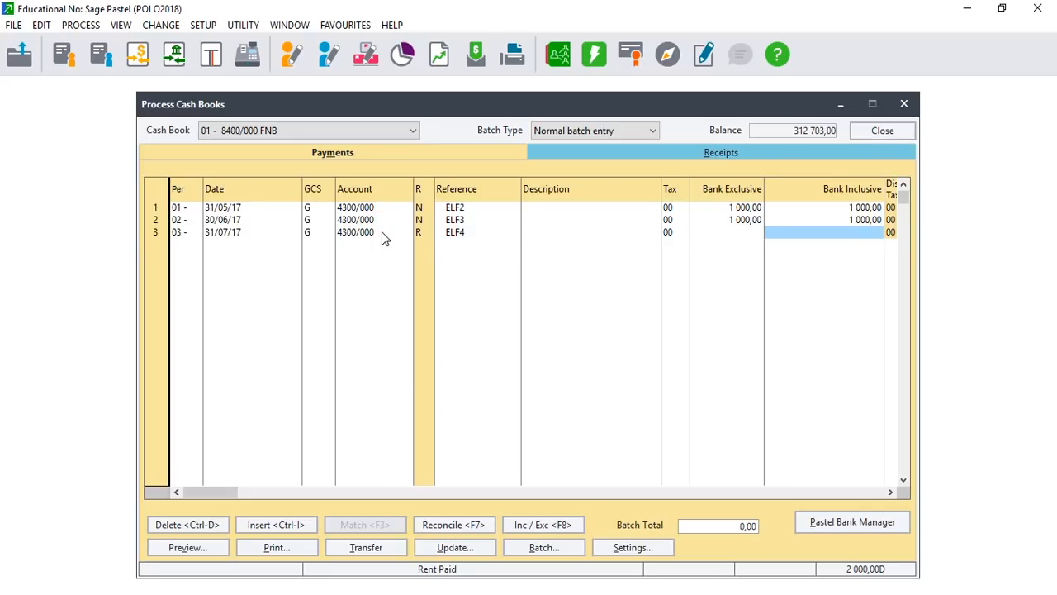
text(100)
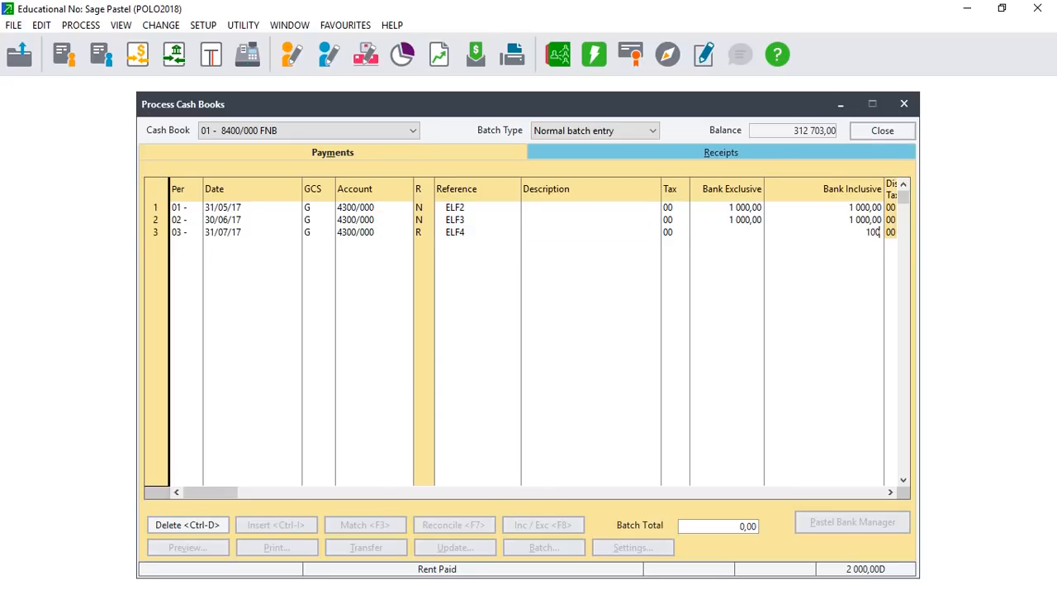
key(Tab)
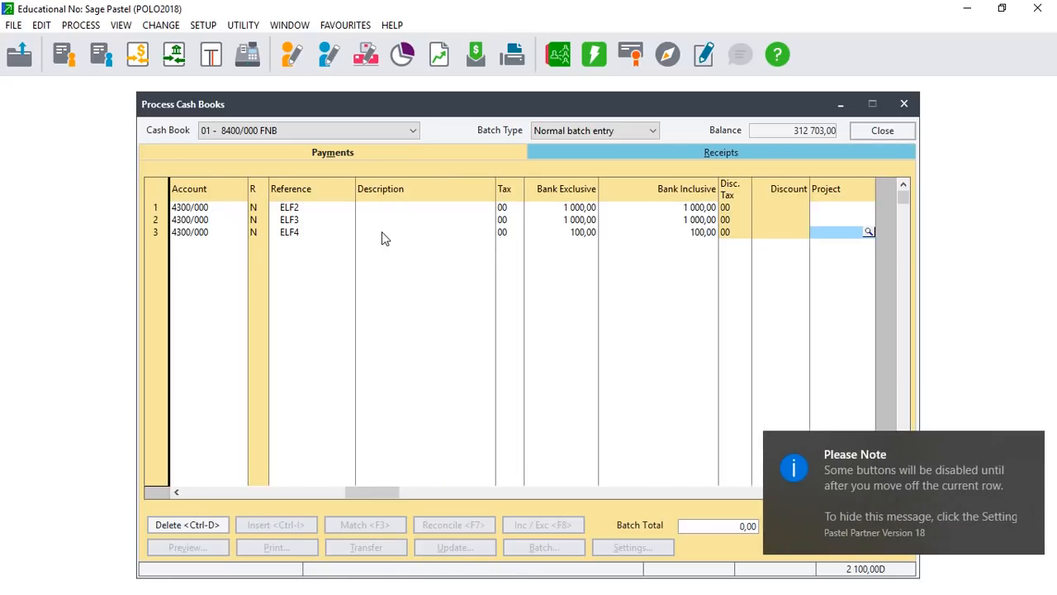
Correct line 3's amount from 100 to 1 000,00 and begin line 4 with account 430.
click(699, 239)
text(1000)
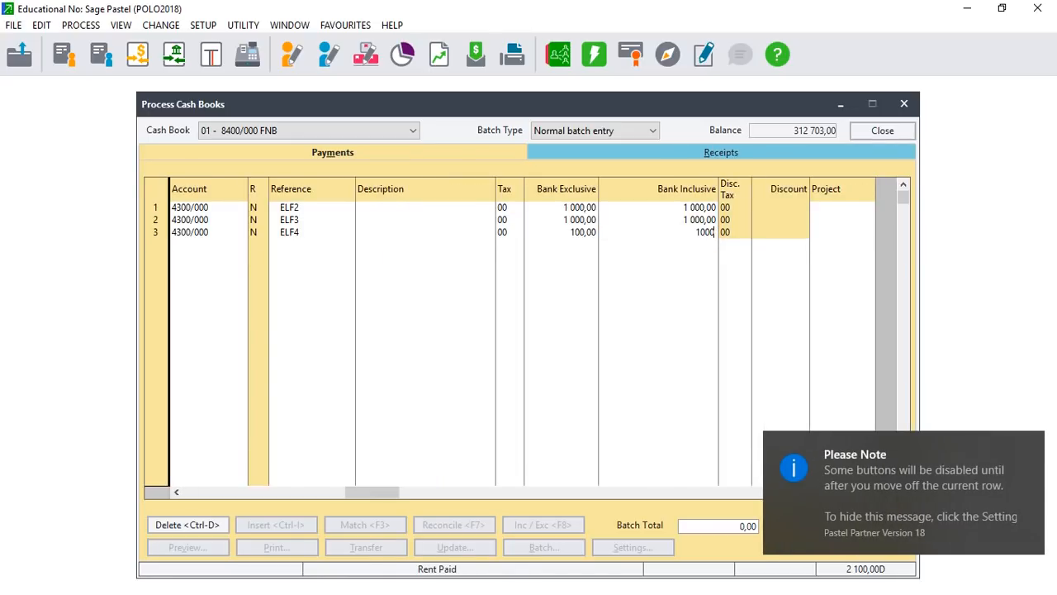
key(Tab)
key(Tab)
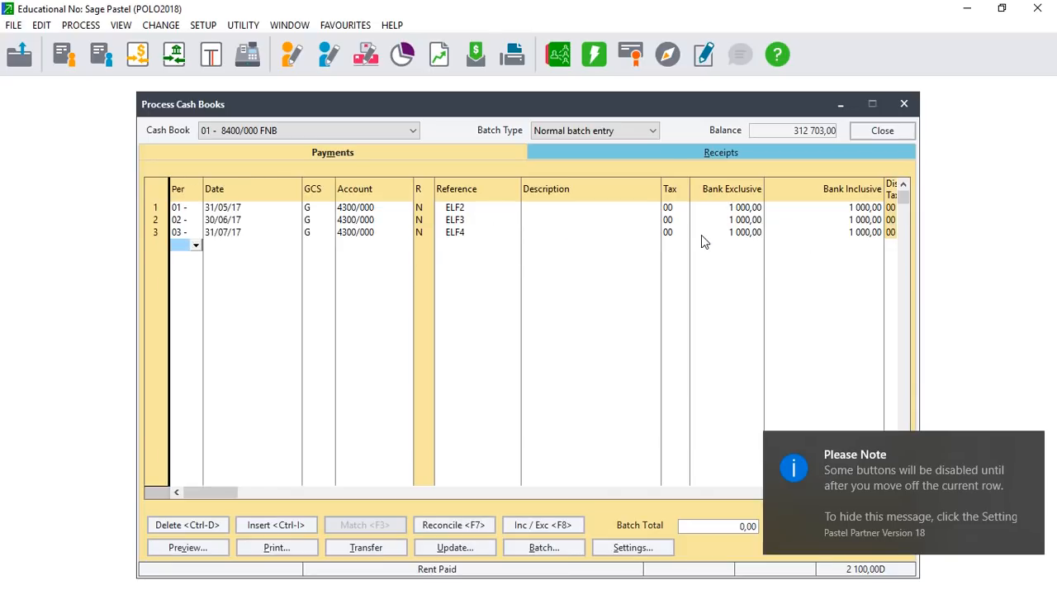
key(Tab)
key(Tab)
key(Tab)
text(430)
key(Tab)
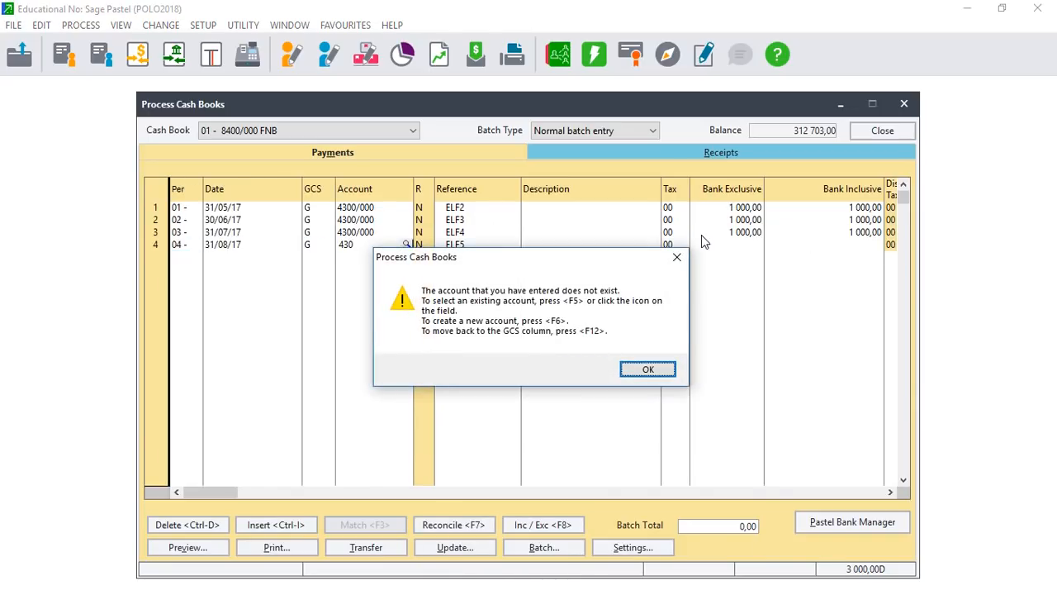
Dismiss the account-not-found warning and complete line ELF5 with account 4300/000 and 1000.
click(649, 370)
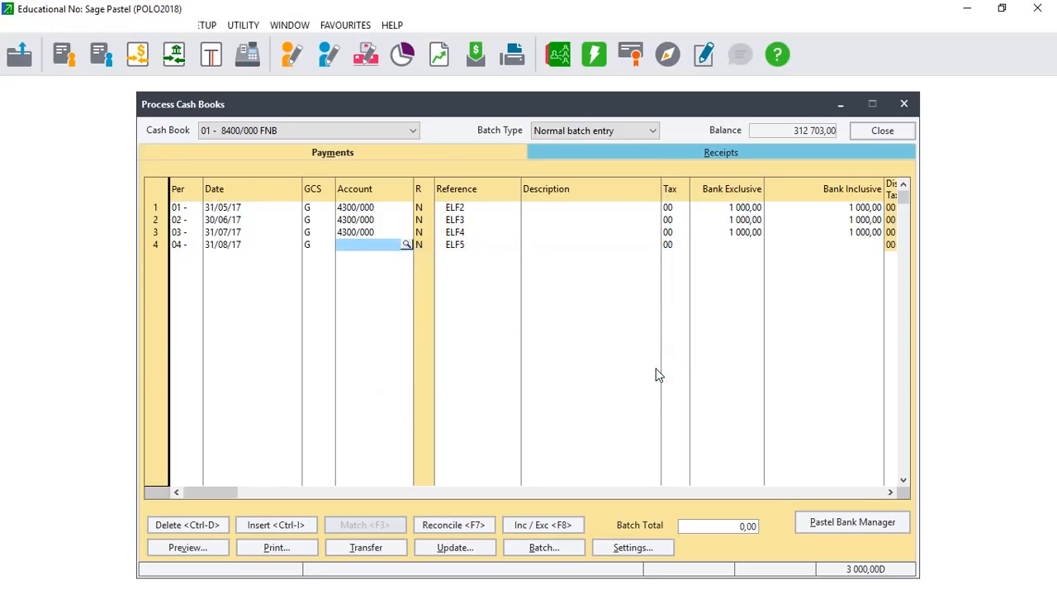
text(430)
key(Tab)
key(Tab)
key(Tab)
key(Tab)
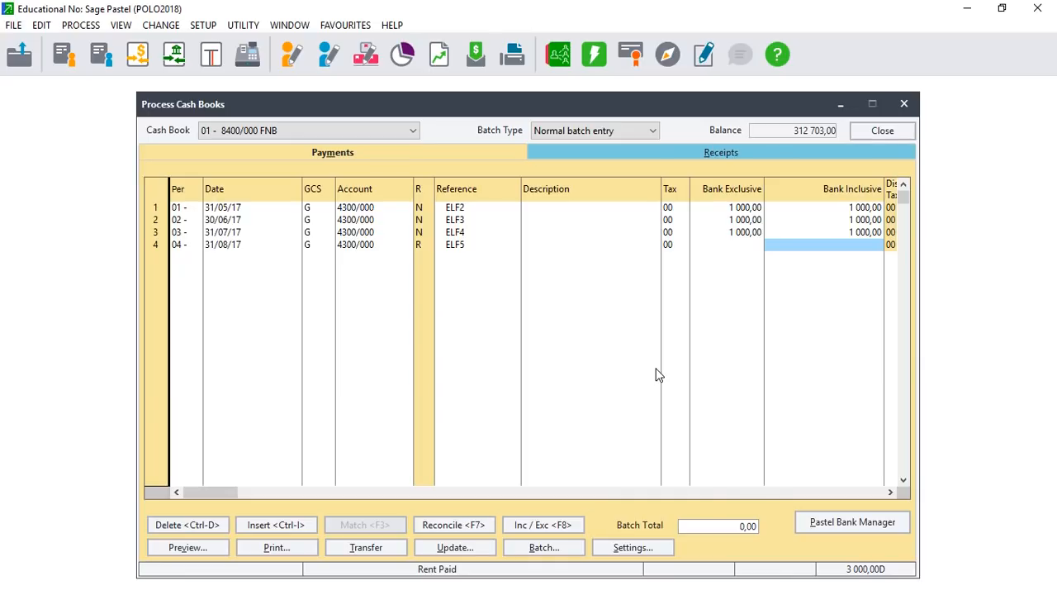
text(1000)
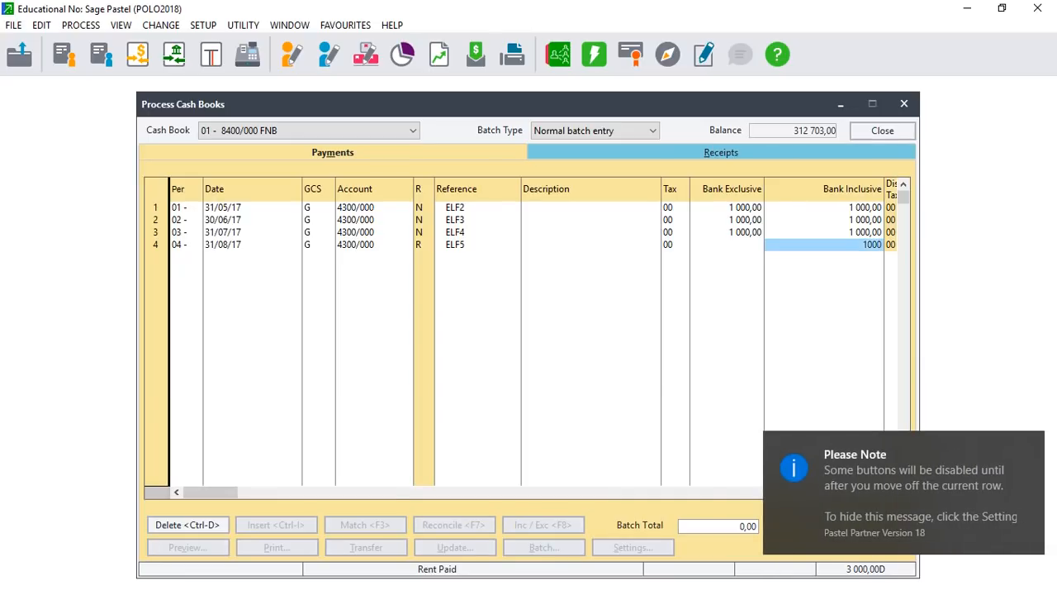
key(Return)
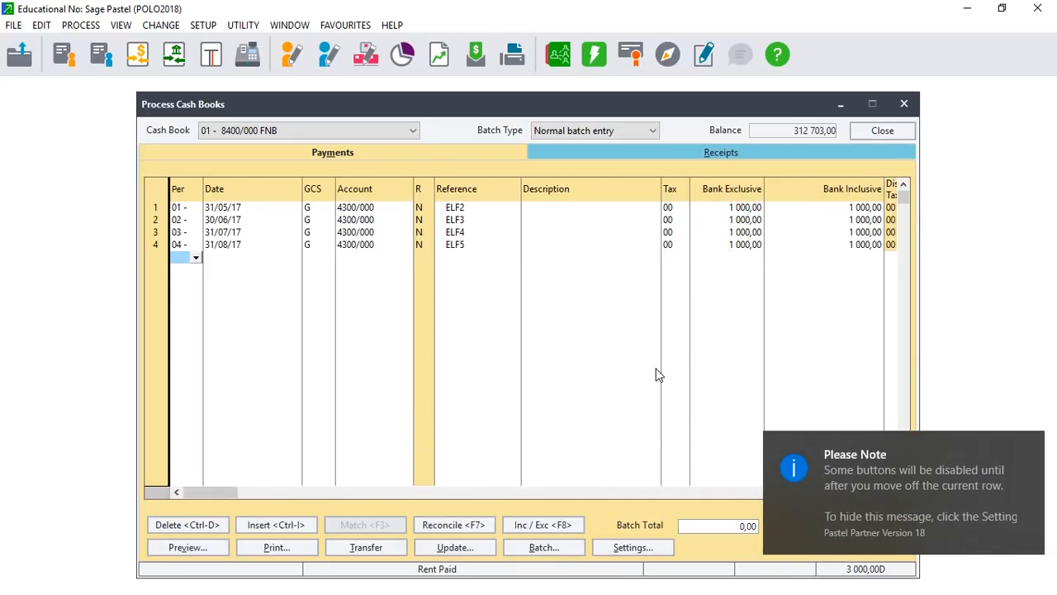
Add 1 000,00 rent payments to 4300/000 for periods 05, 06 and 07.
text(05)
key(Tab)
key(Tab)
key(Tab)
text(4300)
key(Tab)
key(Tab)
key(Tab)
key(Tab)
key(Tab)
text(1000)
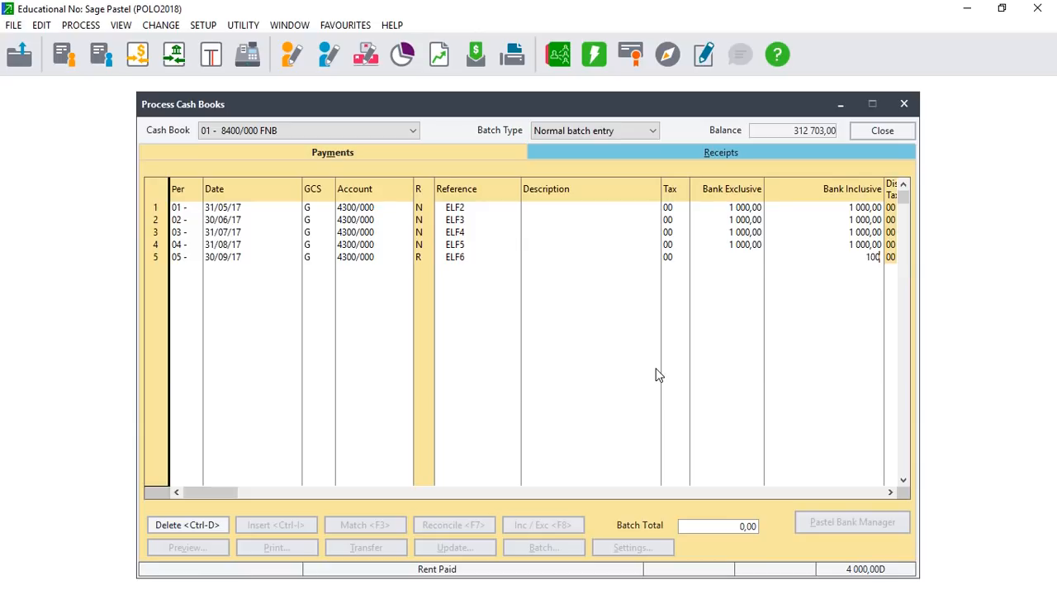
key(Tab)
key(Tab)
key(Tab)
key(Tab)
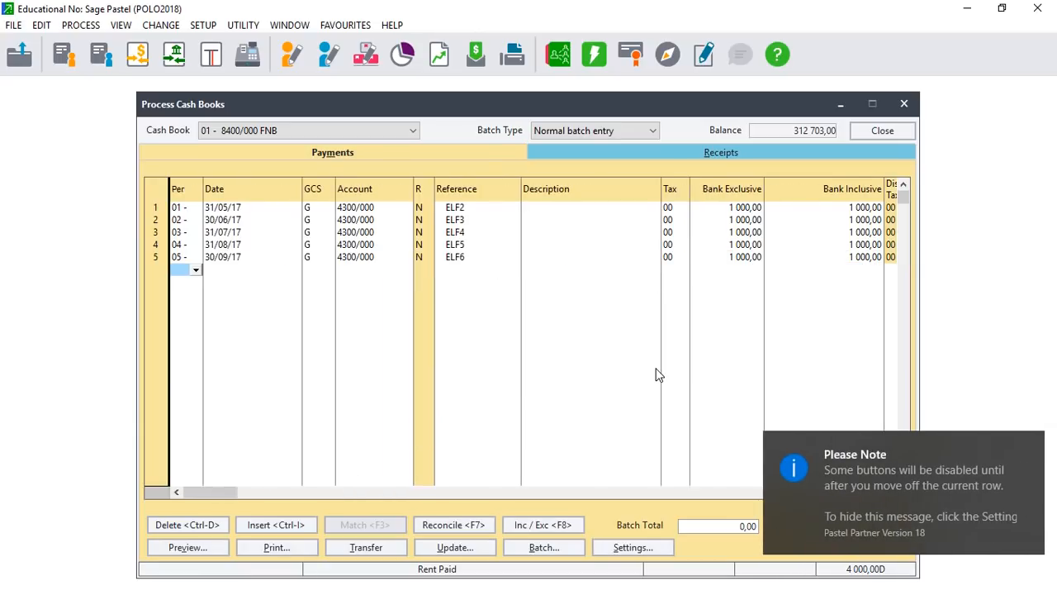
text(6)
key(Tab)
key(Tab)
key(Tab)
text(43)
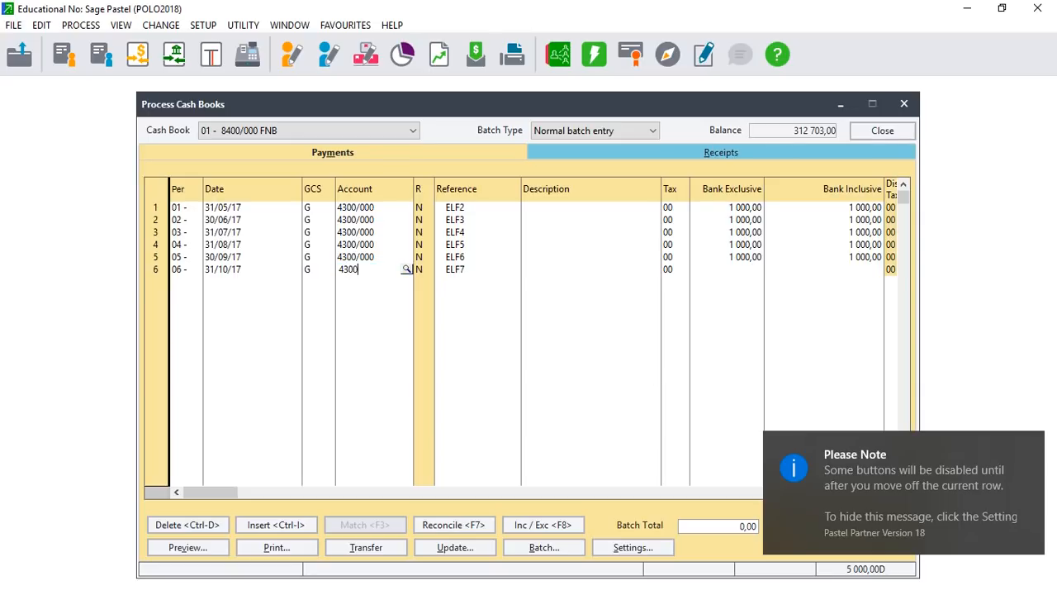
text(00)
key(Tab)
key(Tab)
key(Tab)
key(Tab)
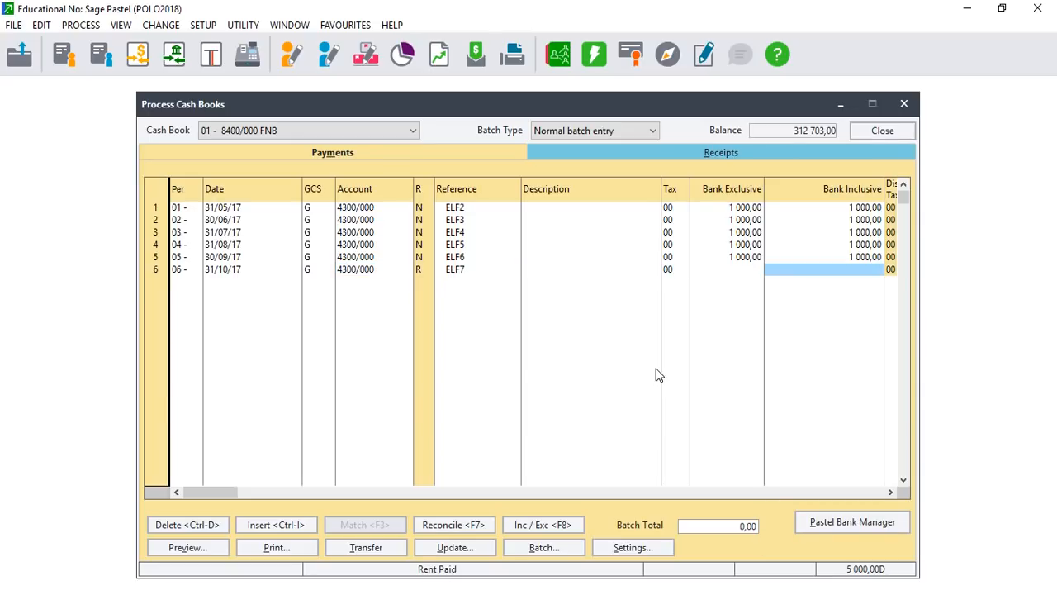
text(1000)
key(Tab)
key(Tab)
key(Tab)
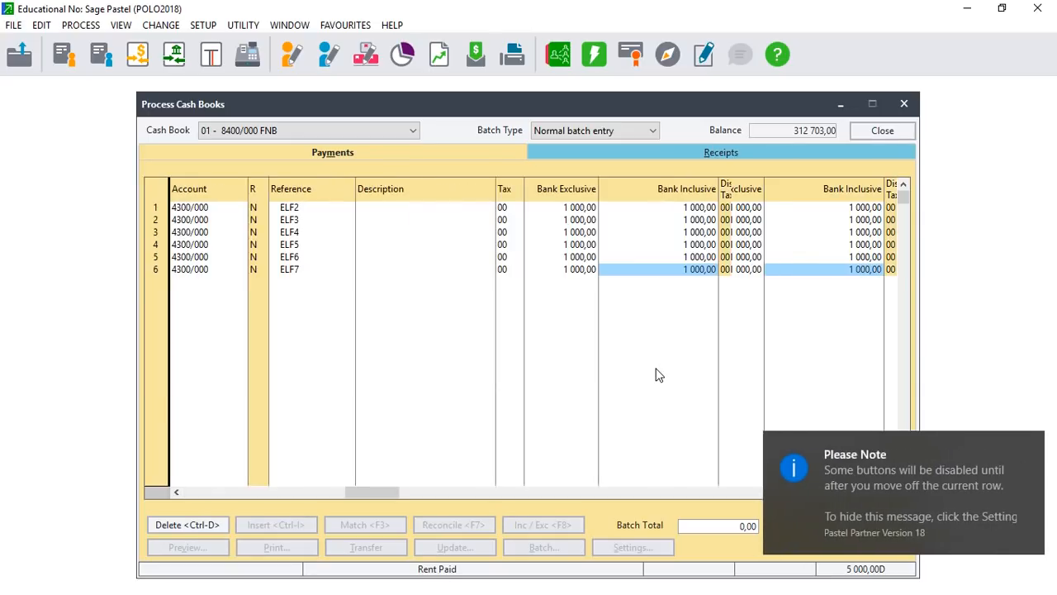
key(Tab)
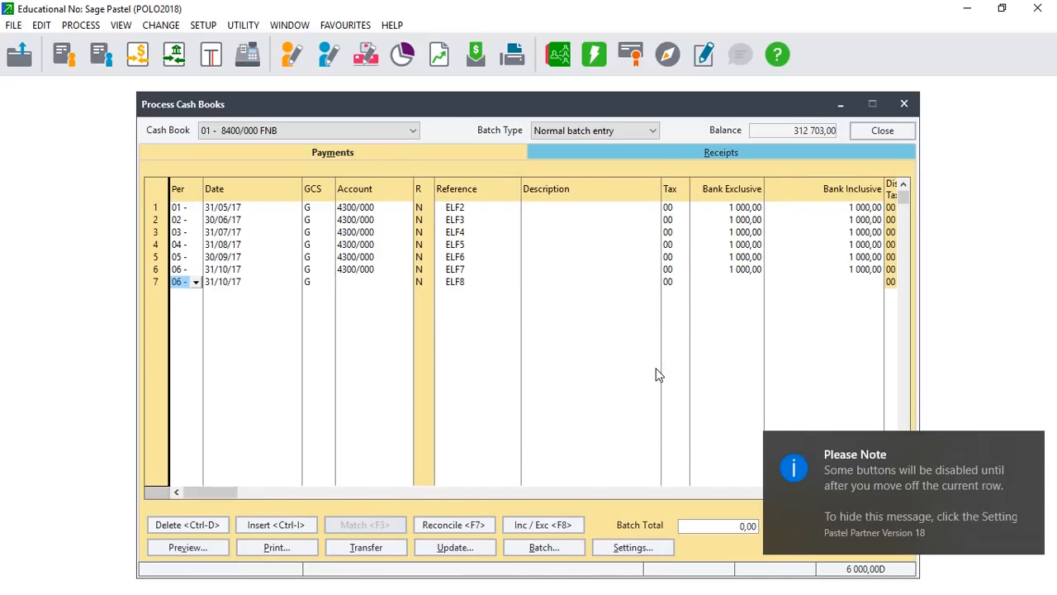
text(07)
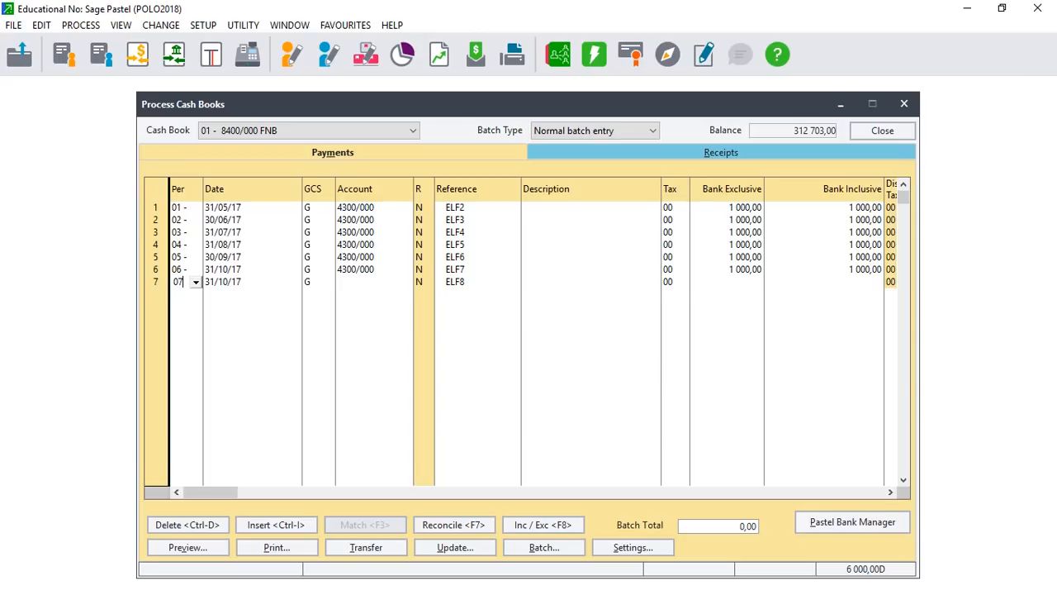
key(Tab)
key(Tab)
key(Tab)
text(430)
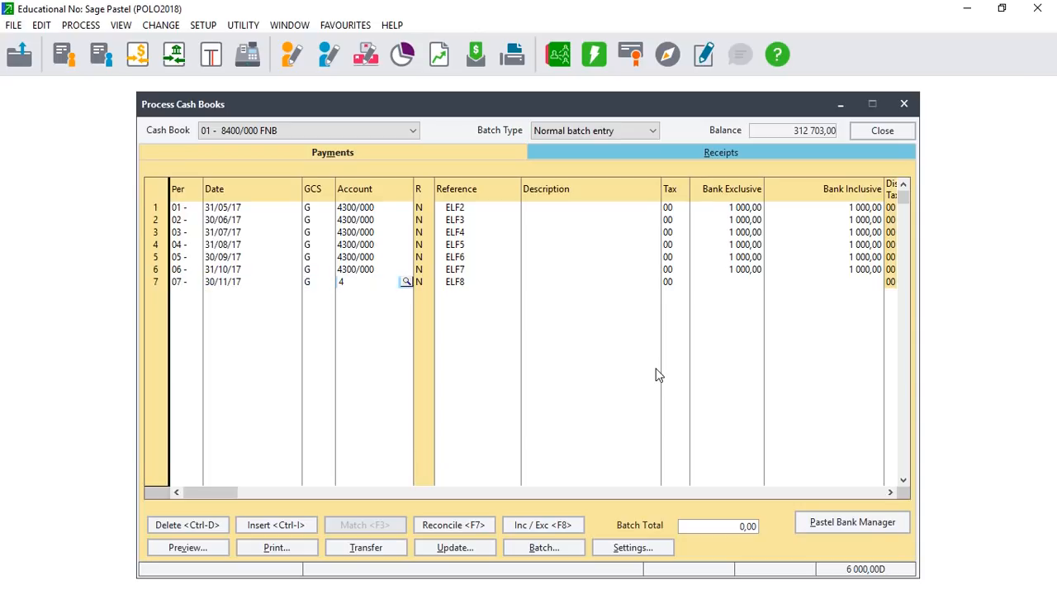
key(Tab)
key(Tab)
key(Tab)
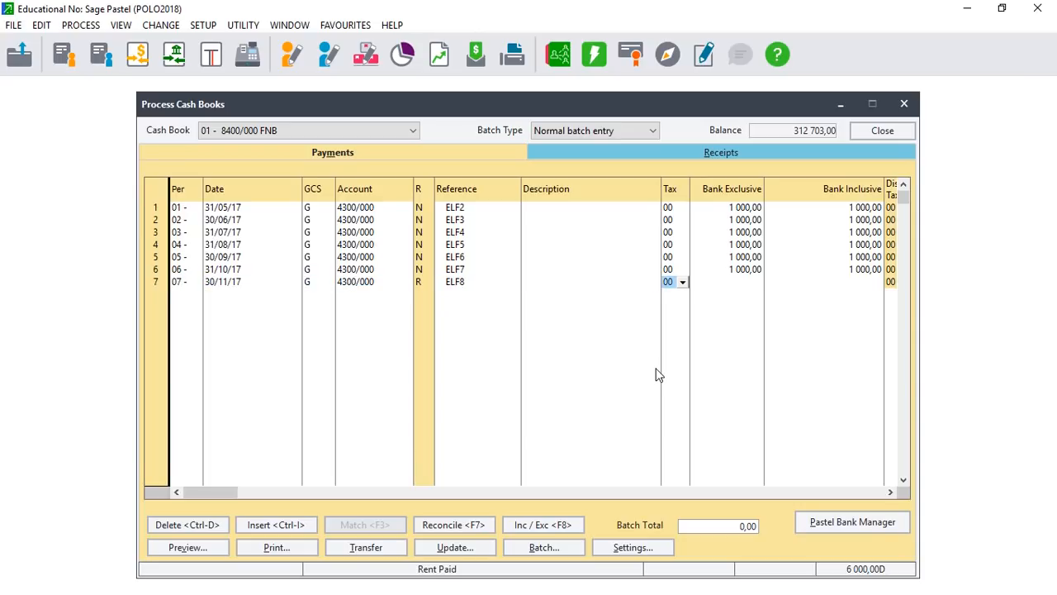
key(Tab)
text(1000)
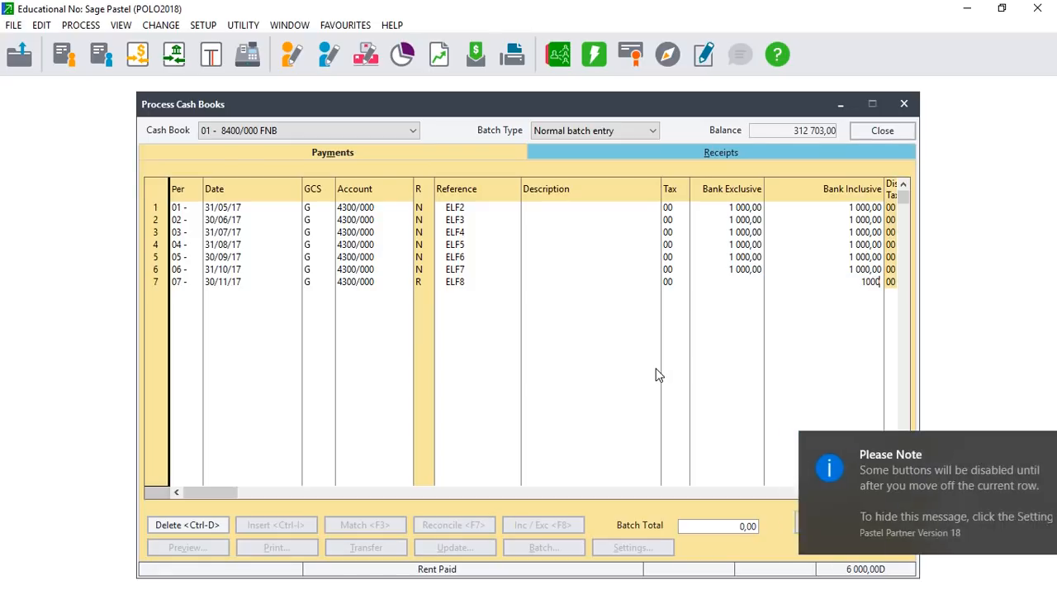
key(Return)
Add 1 000,00 rent payments to 4300/000 for periods 08, 09 and 10, through 28/02/18.
key(Return)
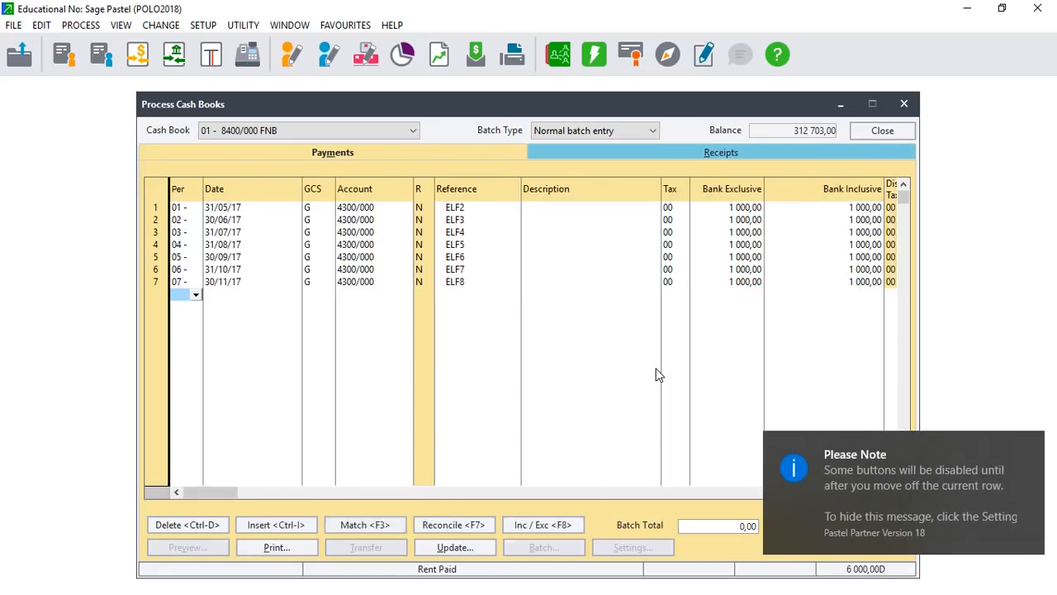
text(08)
key(Return)
key(Return)
key(Return)
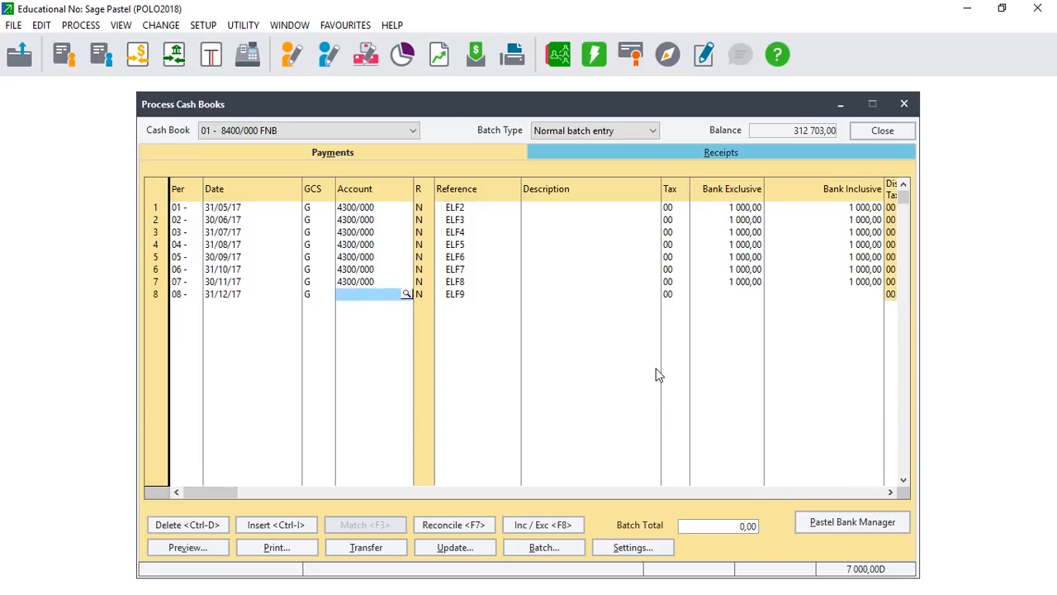
text(430)
key(Return)
key(Return)
key(Return)
key(Return)
text(1000)
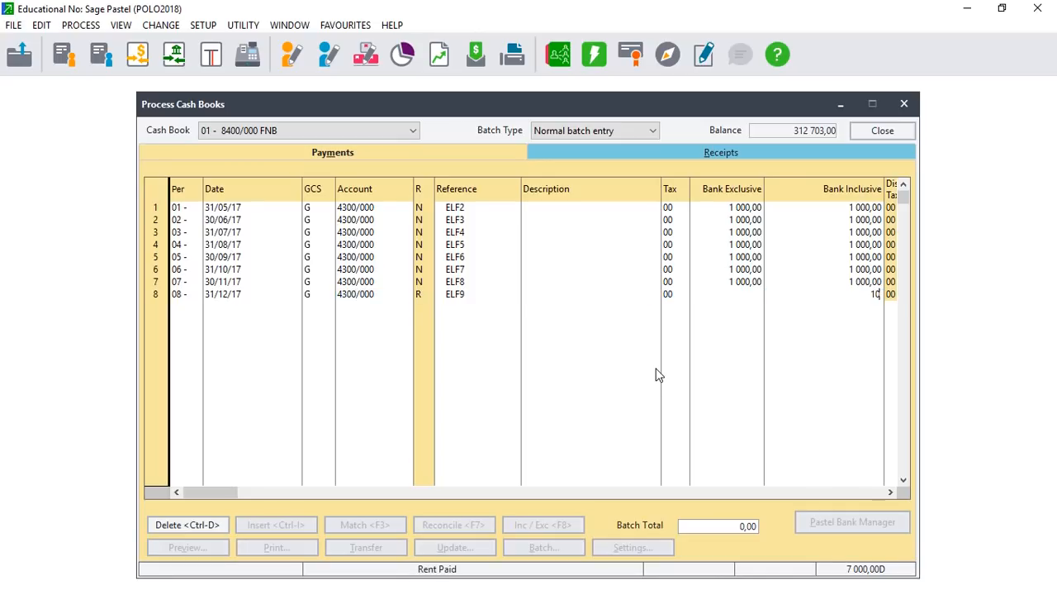
key(Return)
key(Return)
key(Return)
key(Return)
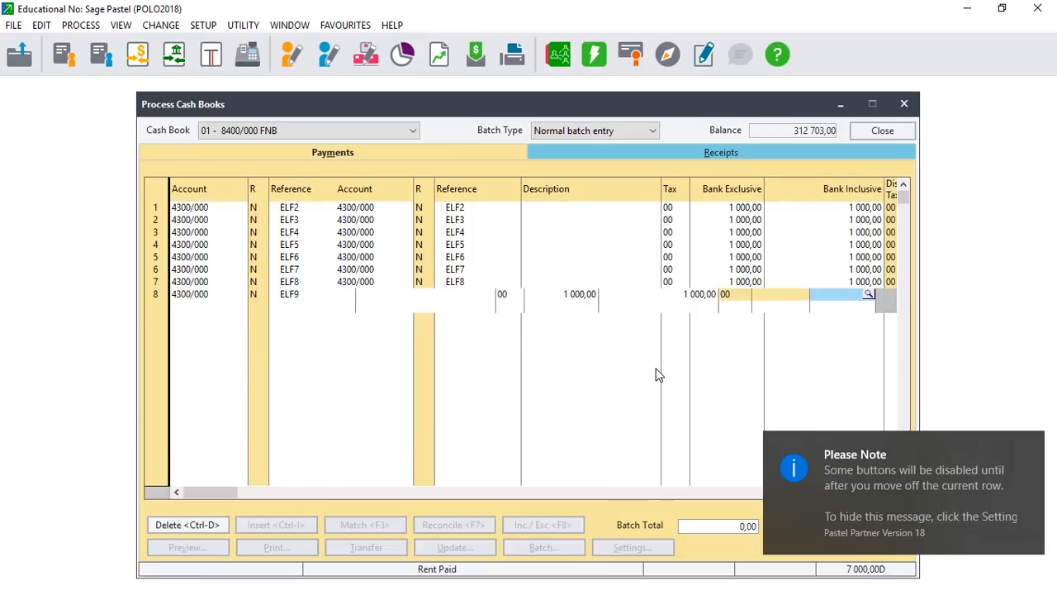
key(Return)
key(Return)
key(Return)
key(Return)
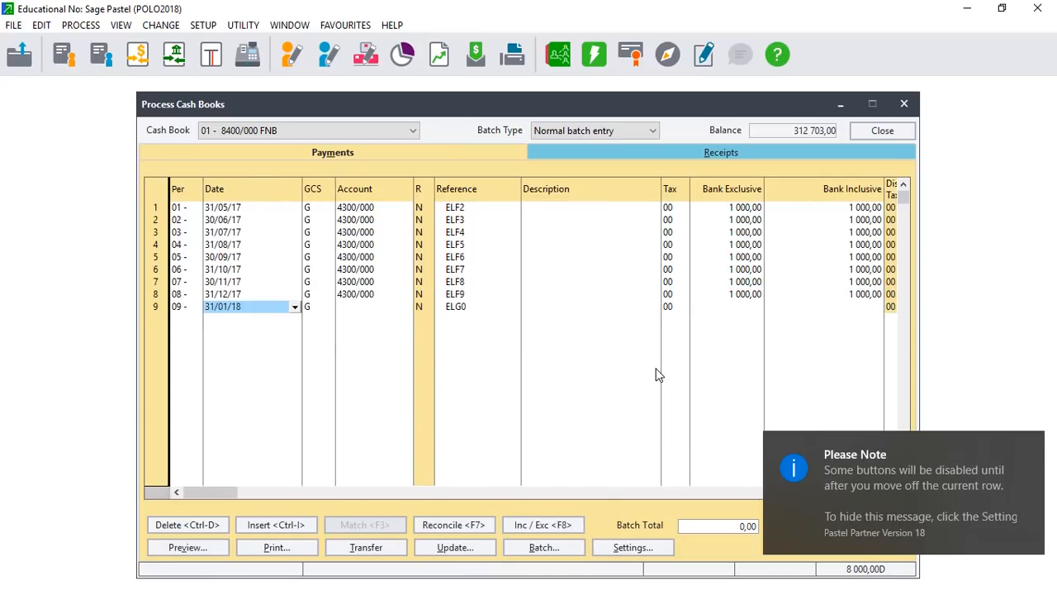
text(4300)
key(Return)
key(Return)
key(Return)
key(Return)
text(1000)
key(Return)
key(Return)
key(Return)
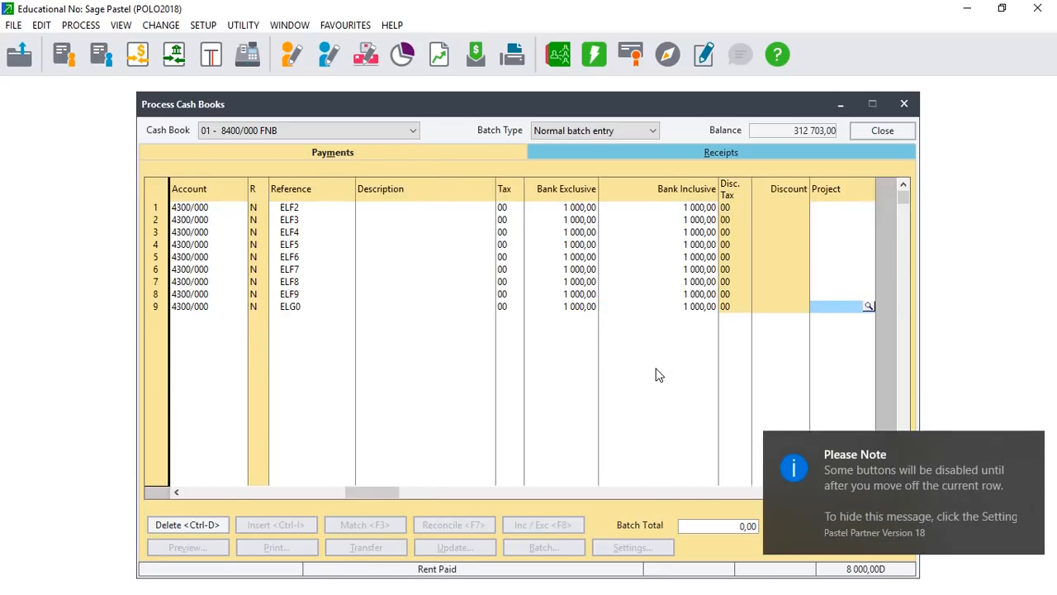
key(Return)
key(Return)
key(Return)
key(Return)
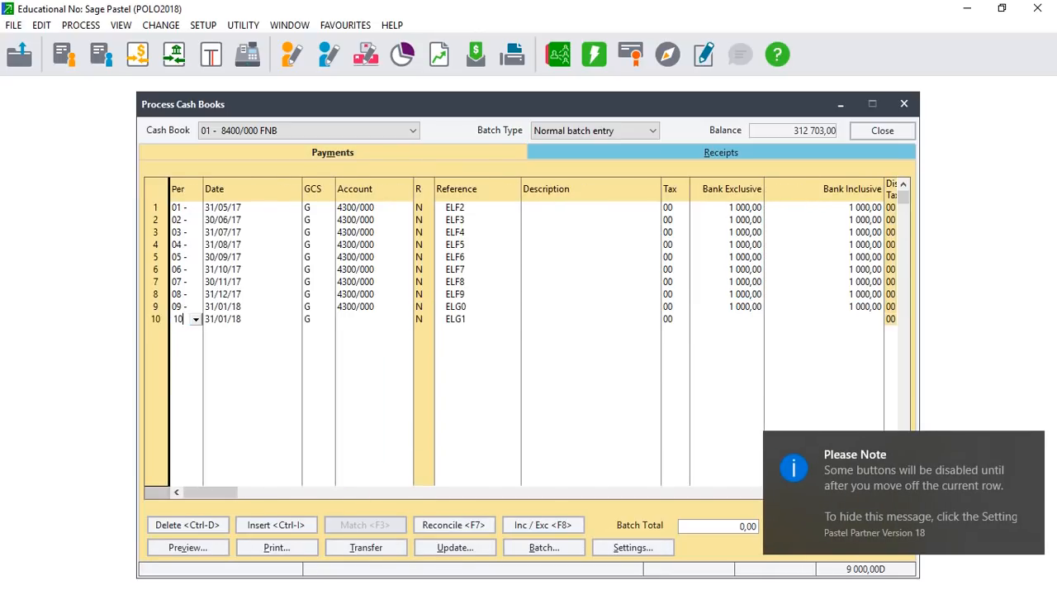
text(4300)
key(Return)
key(Return)
key(Return)
key(Return)
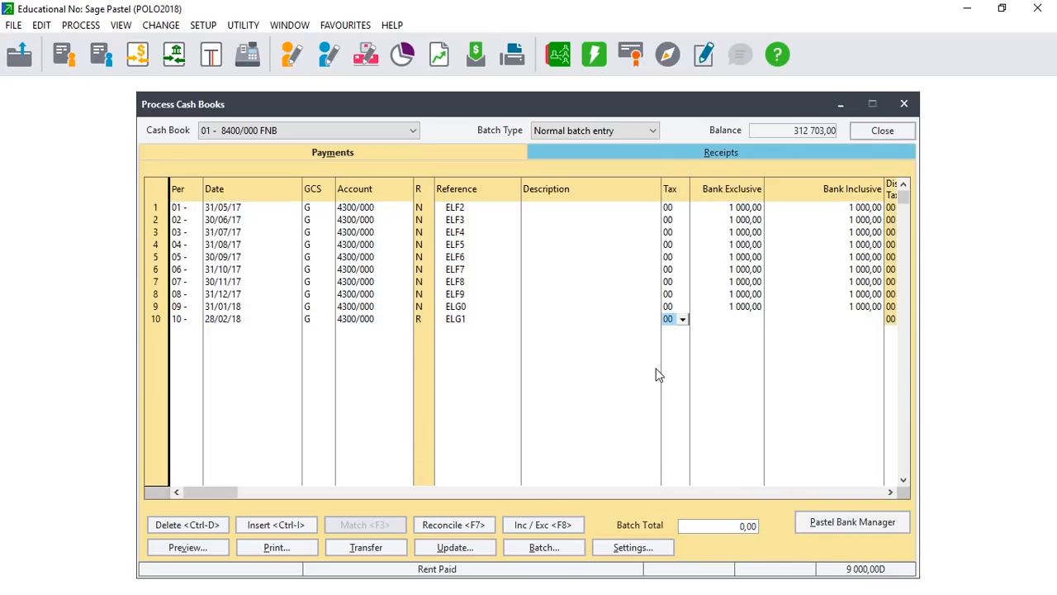
key(Return)
text(1000)
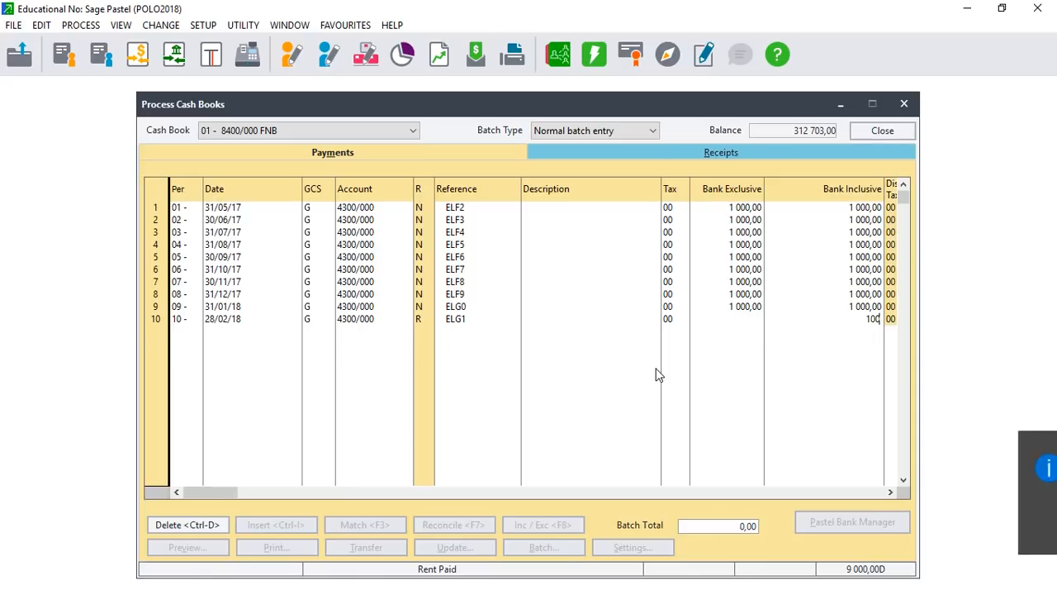
key(Return)
key(Return)
key(Return)
key(Return)
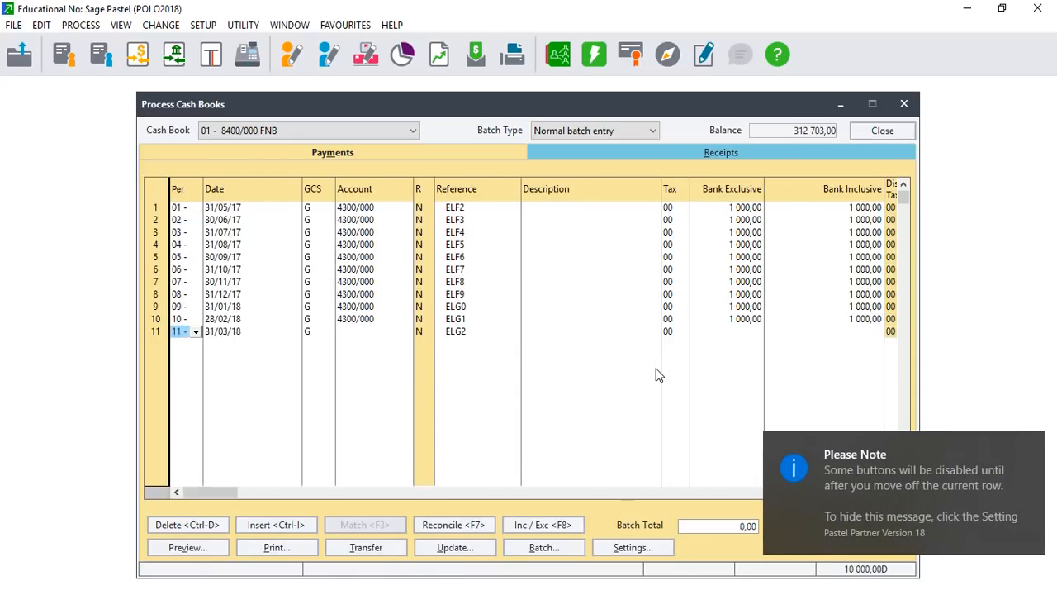
key(Return)
key(Return)
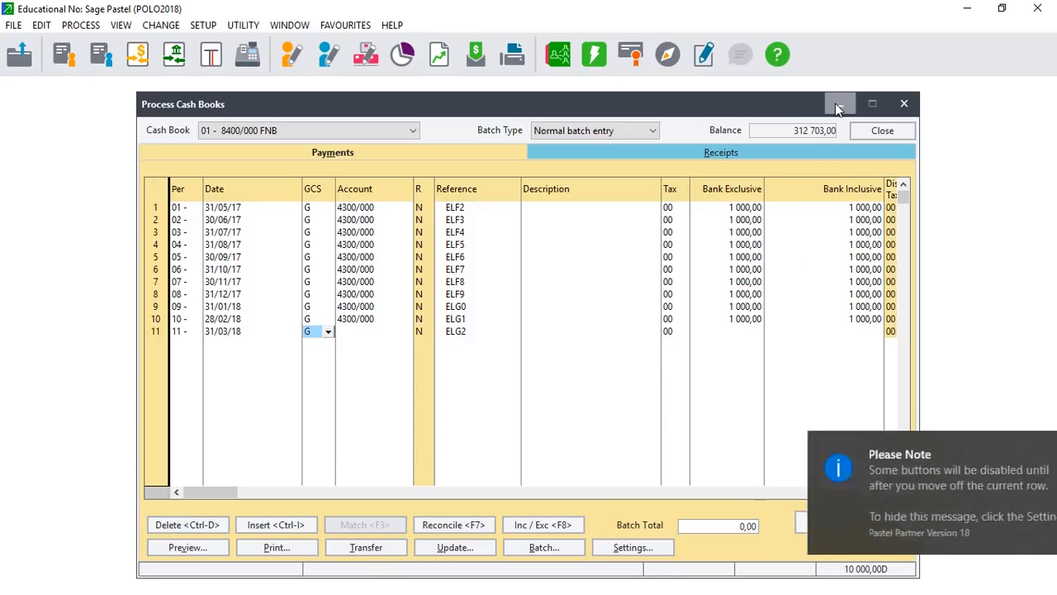
click(1003, 10)
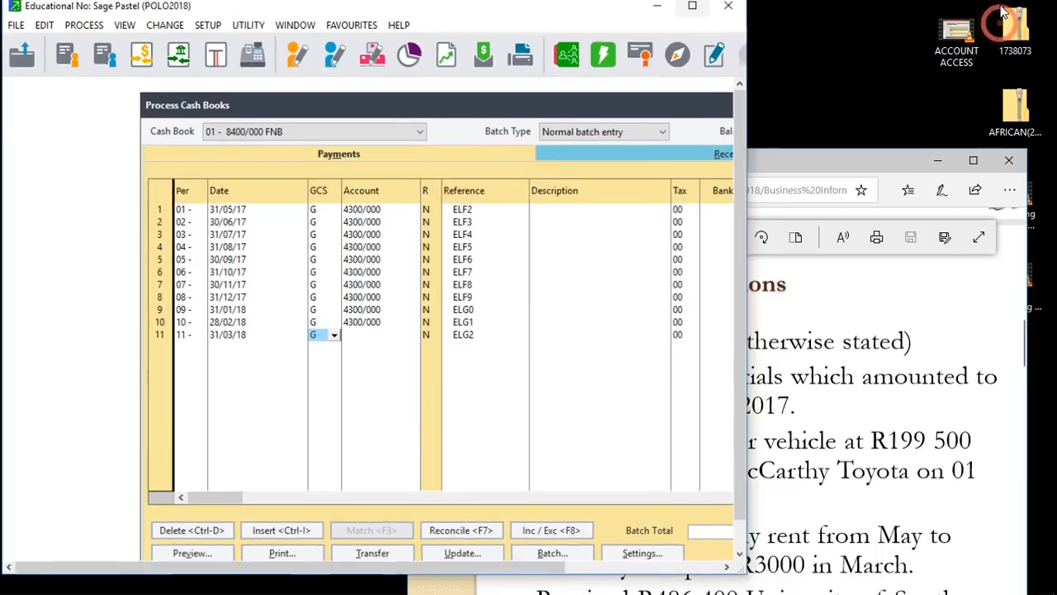
click(975, 161)
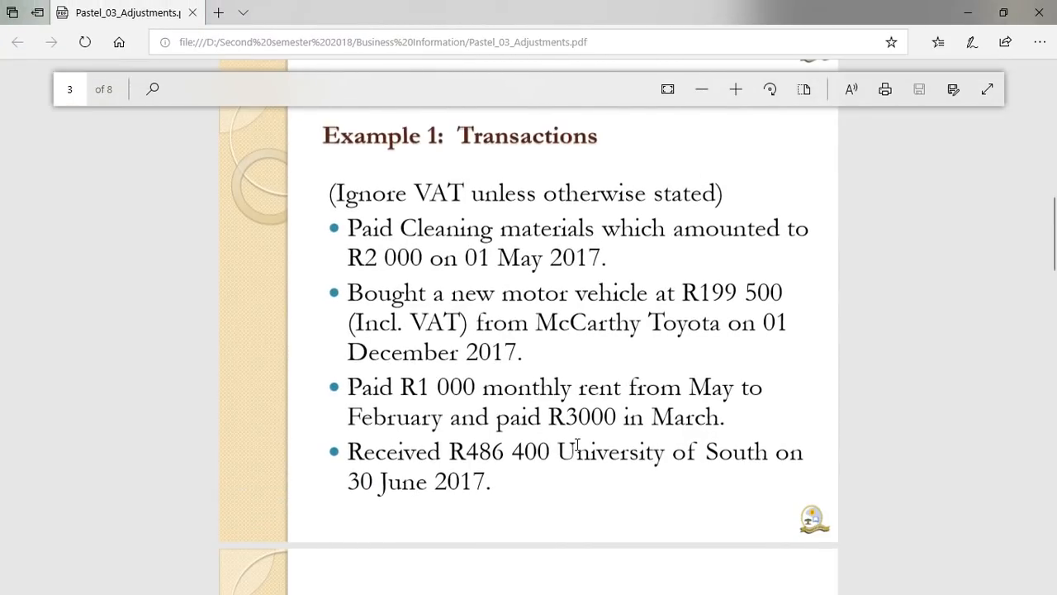
click(1002, 12)
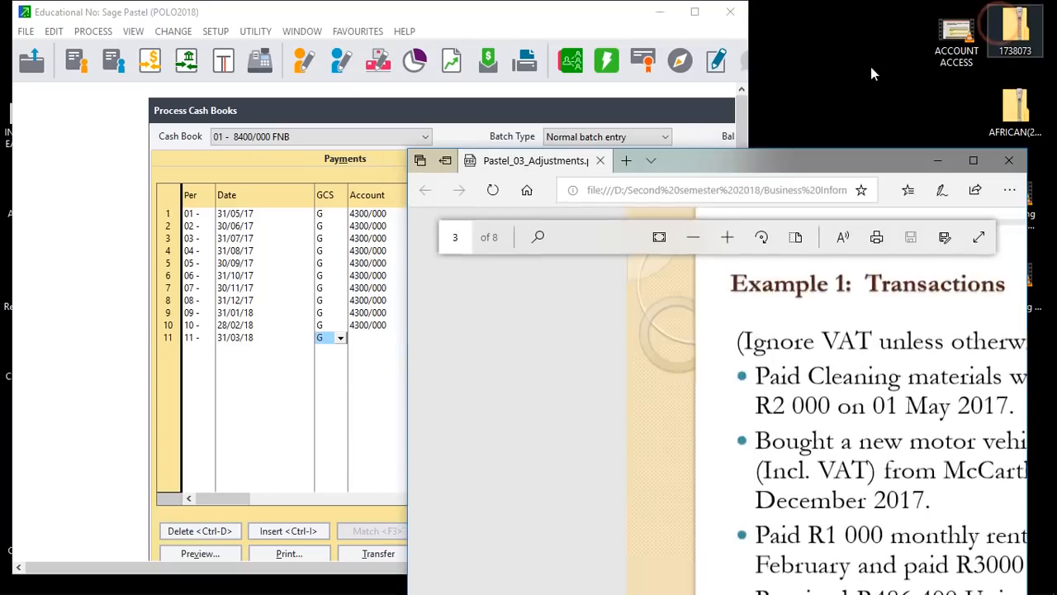
click(696, 13)
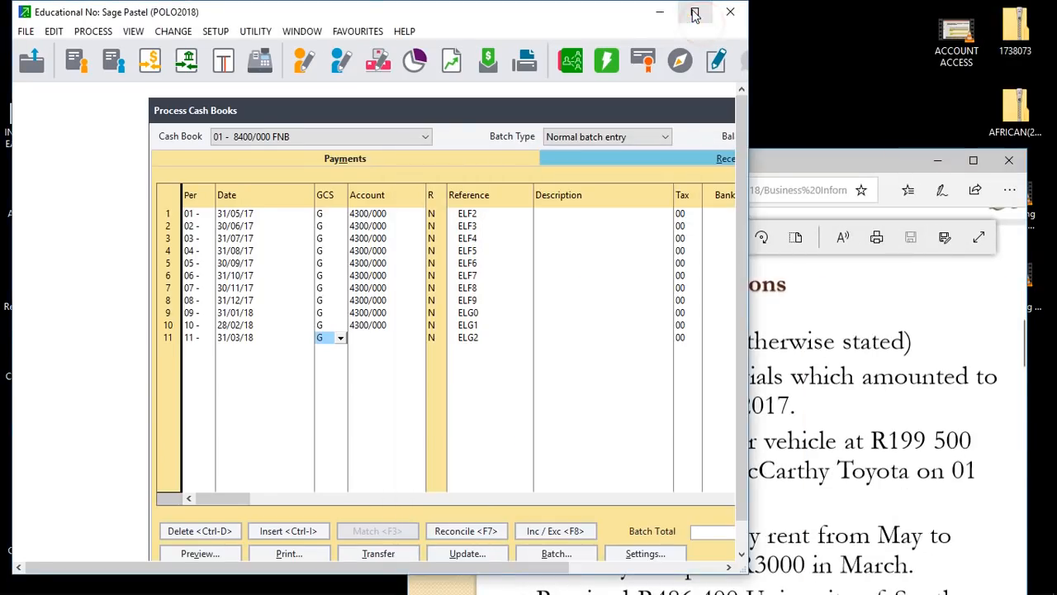
click(696, 14)
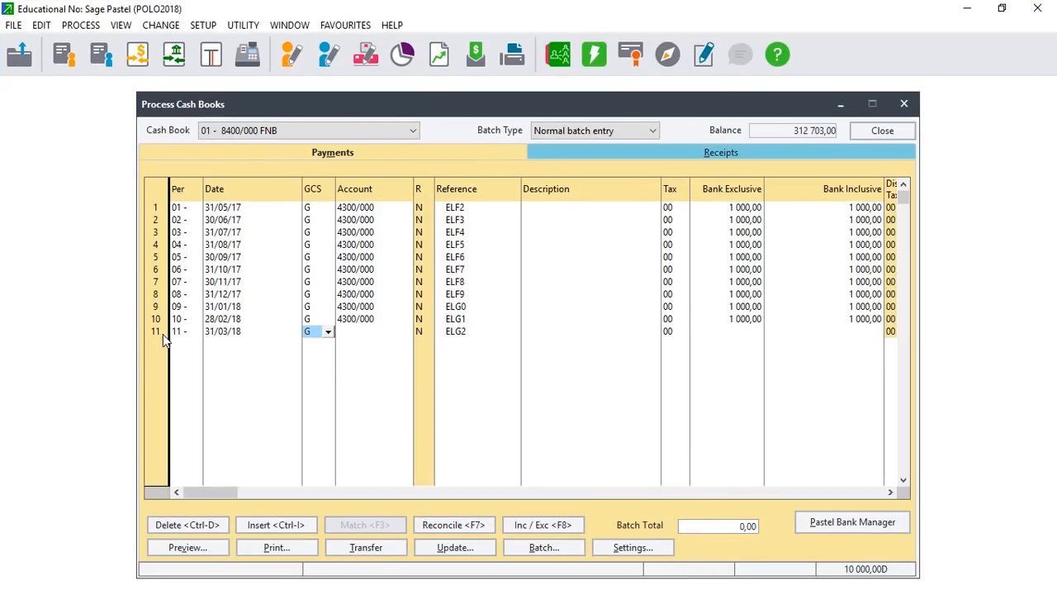
Add row 11 for period 11 (March 2018) to account 4300/000 at 3 000,00.
click(194, 332)
click(195, 331)
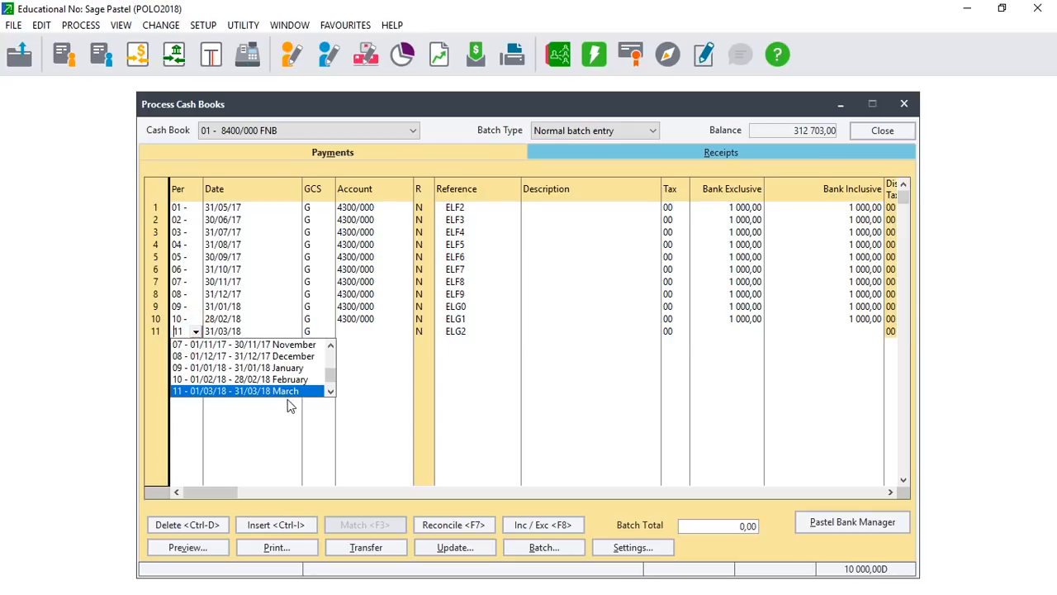
key(Return)
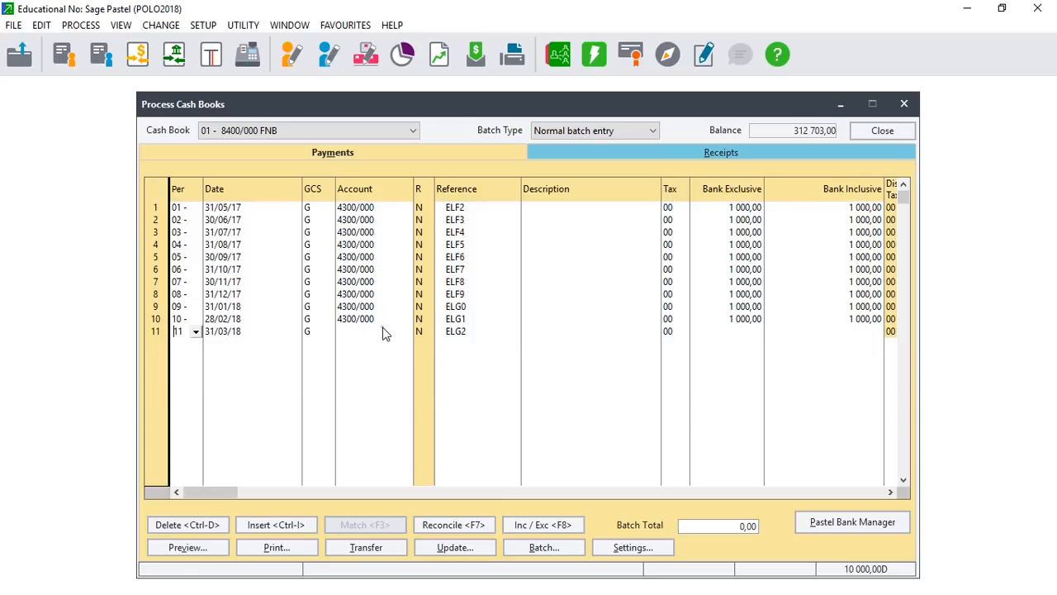
key(Tab)
key(Tab)
key(Tab)
text(4300)
key(Tab)
key(Tab)
key(Tab)
key(Tab)
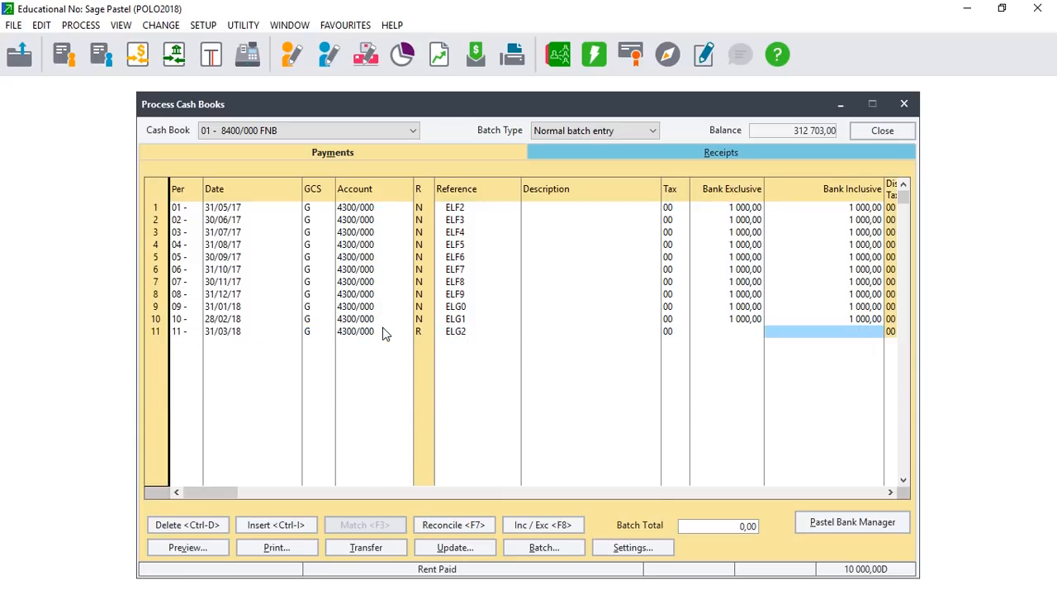
text(3000)
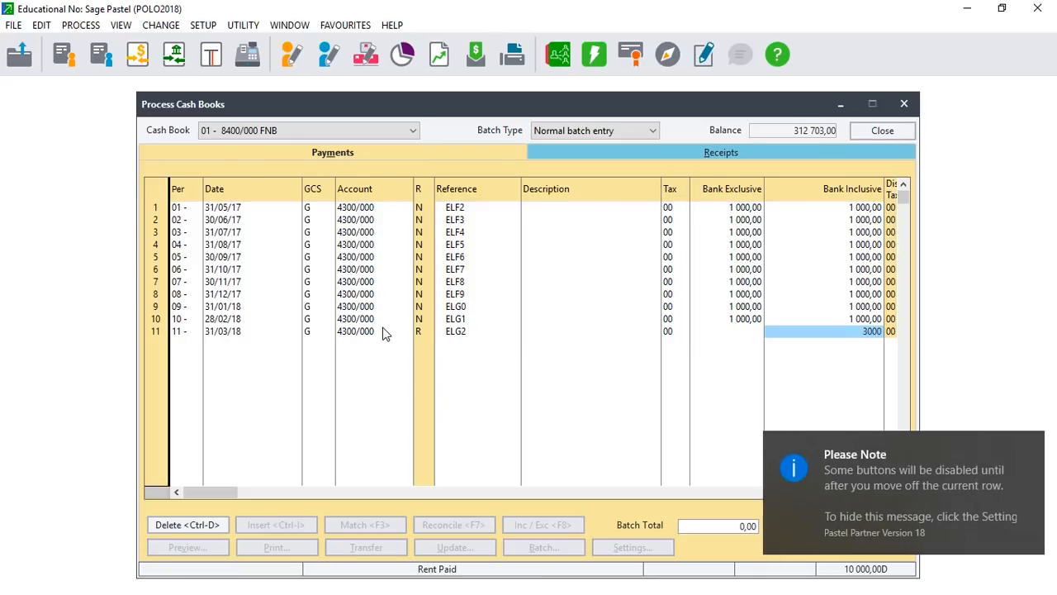
key(Tab)
key(Tab)
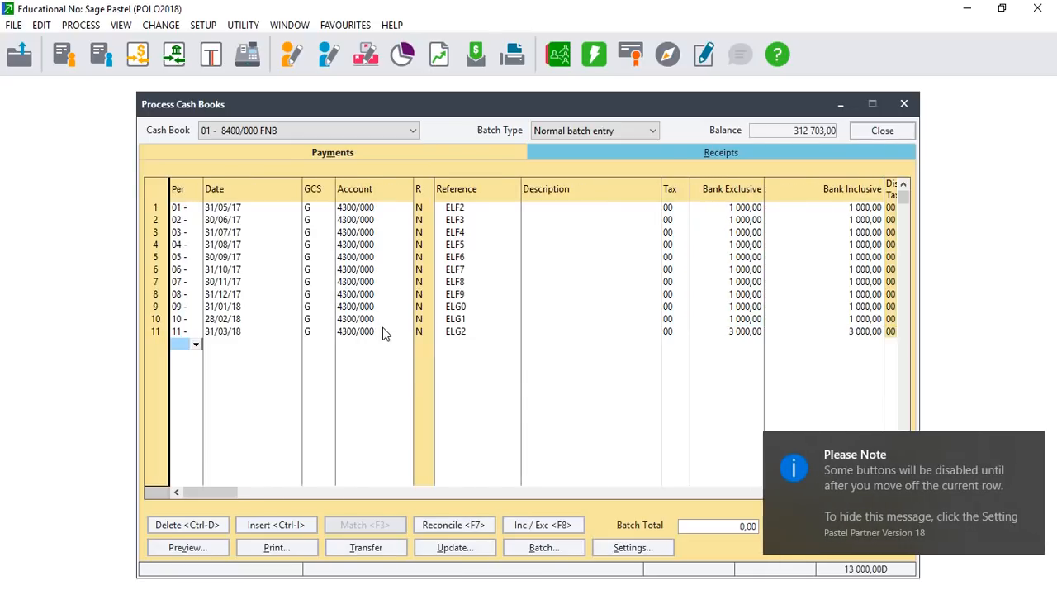
Post the batch with Update Payments Batch.
click(421, 547)
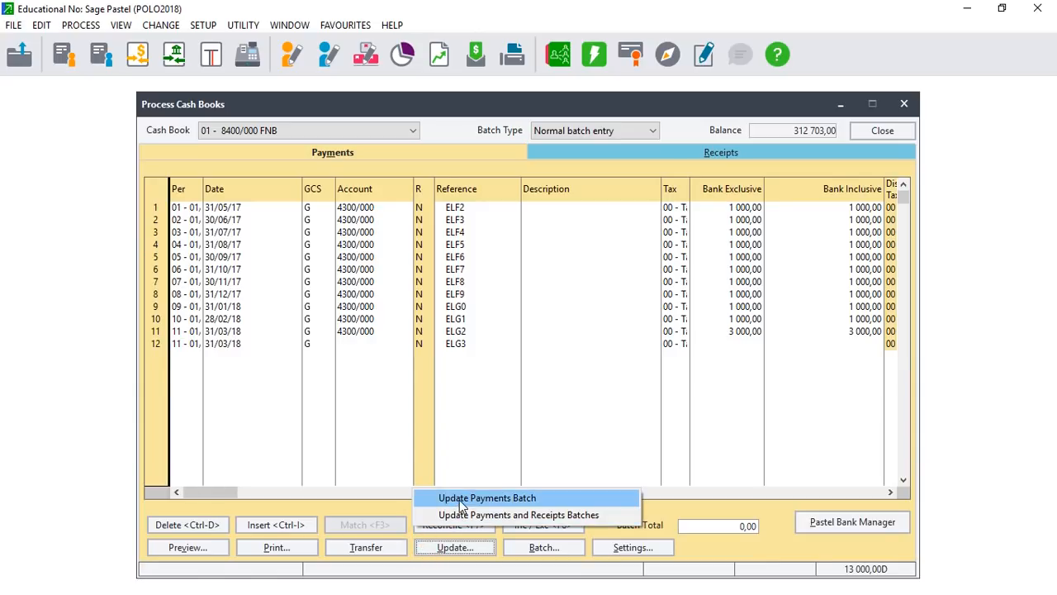
click(459, 499)
click(634, 311)
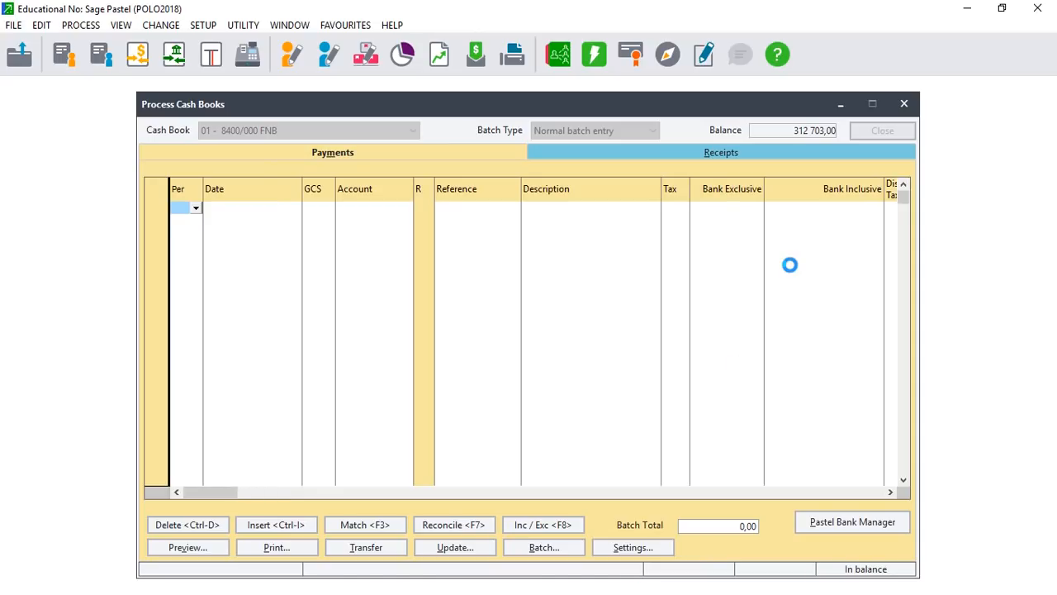
Check the next transaction in the transactions PDF viewed full-screen in Edge.
click(1002, 9)
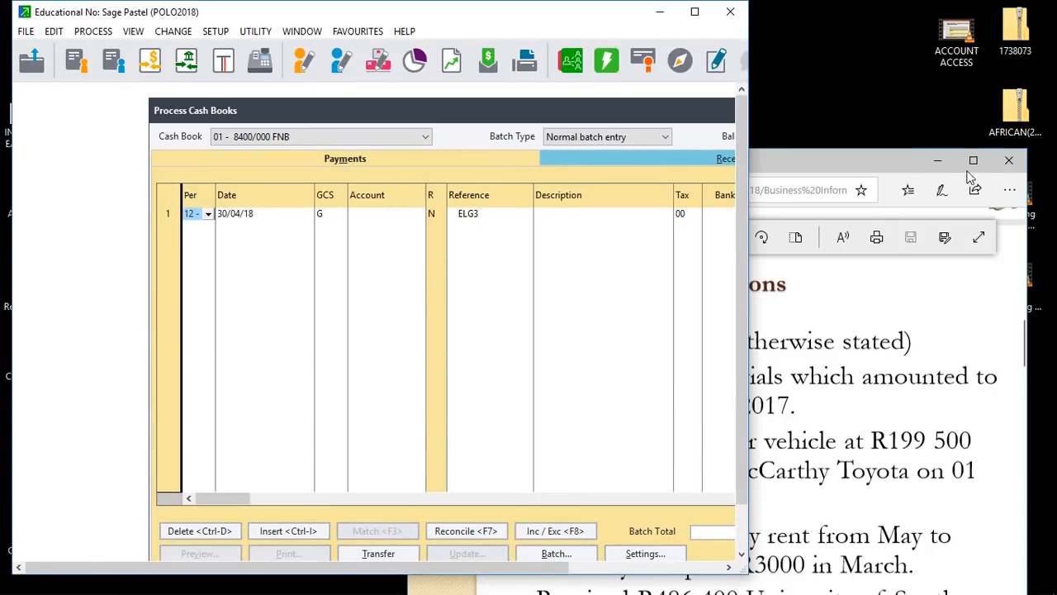
click(973, 160)
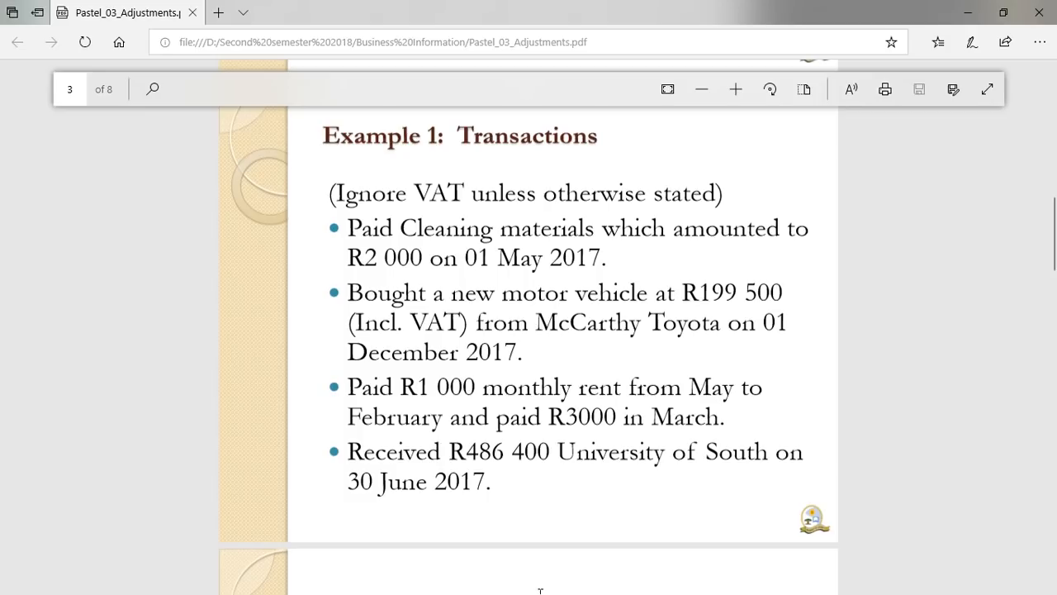
click(1003, 13)
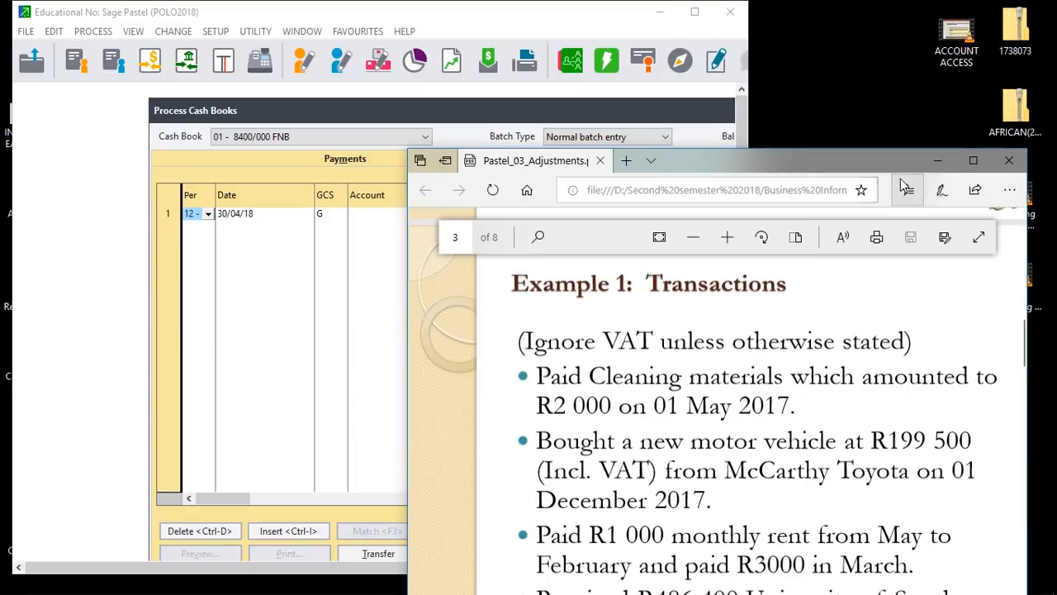
Bring Pastel back to full screen on the FNB cash book's Receipts tab.
click(701, 20)
click(692, 12)
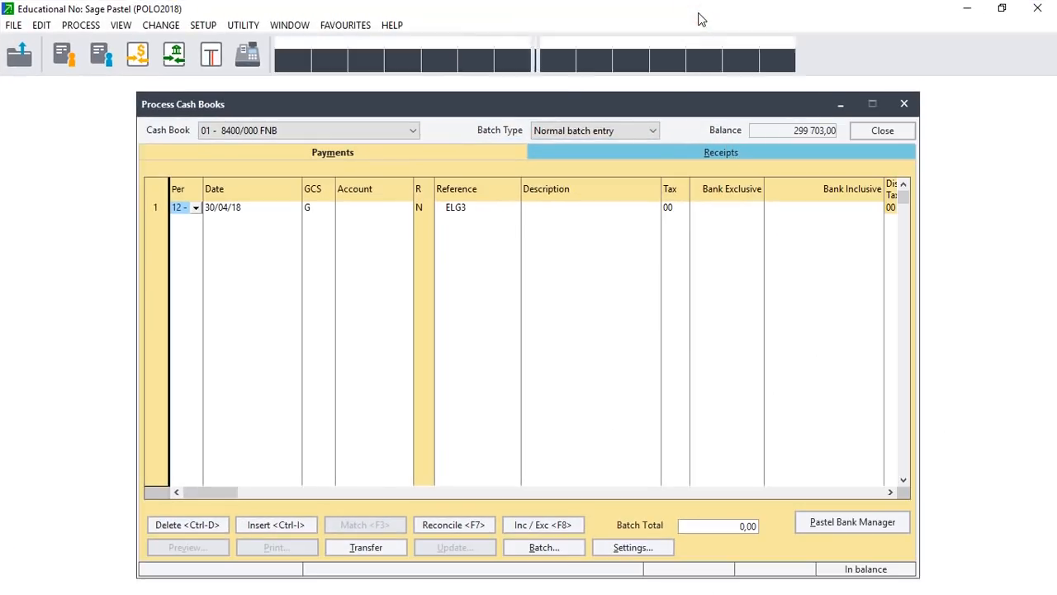
click(717, 147)
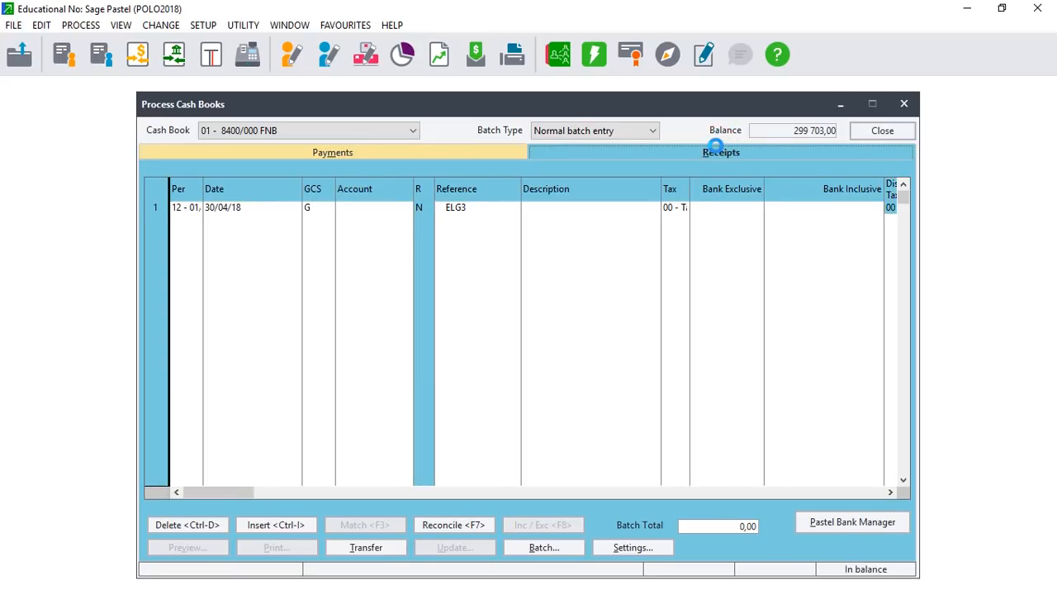
Glance at the transactions PDF again, then return Pastel to full screen.
click(1002, 8)
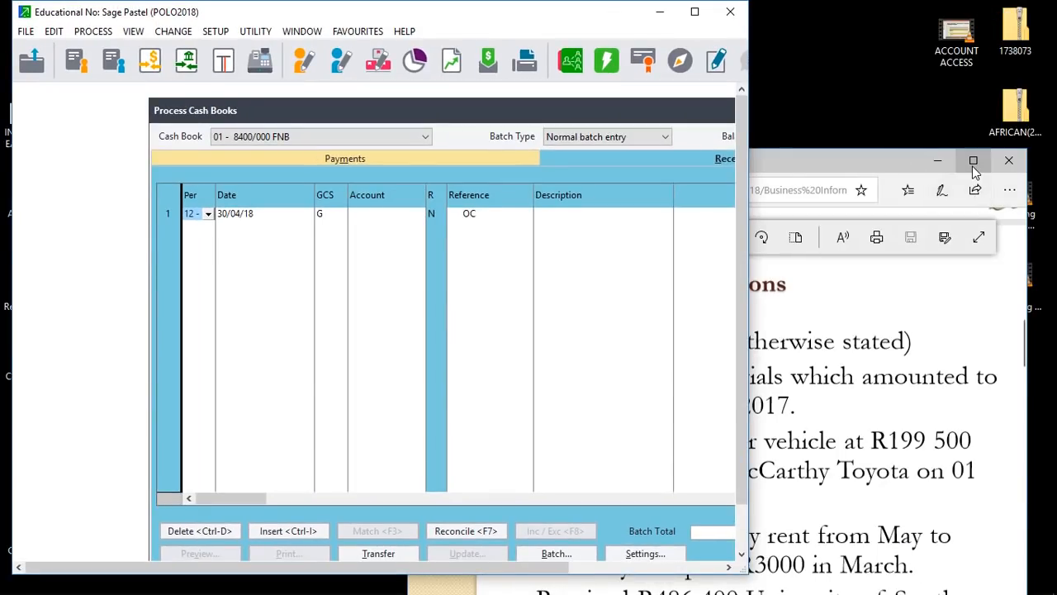
click(973, 161)
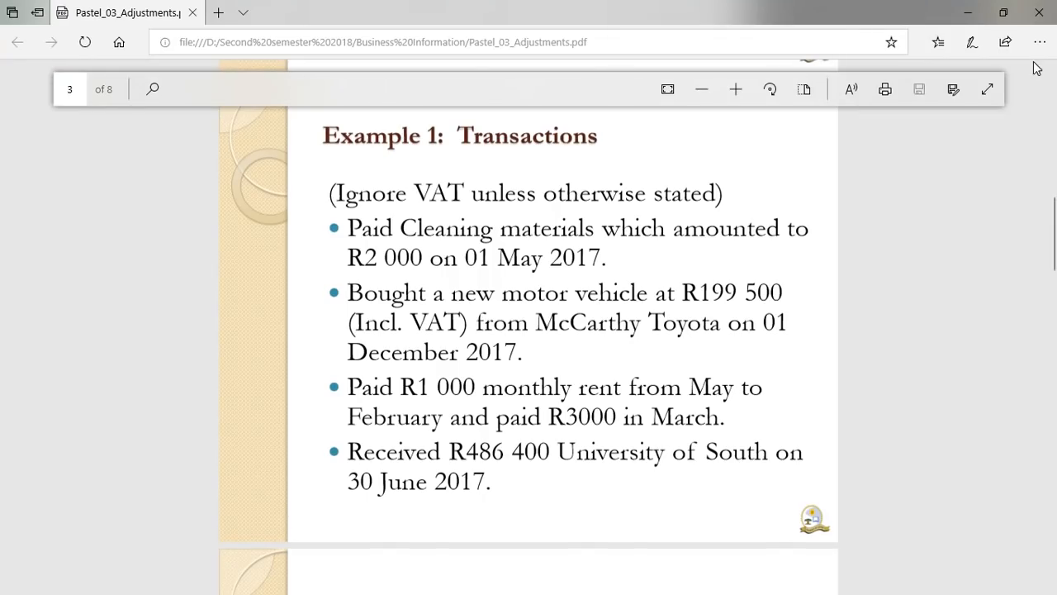
click(1002, 12)
click(684, 21)
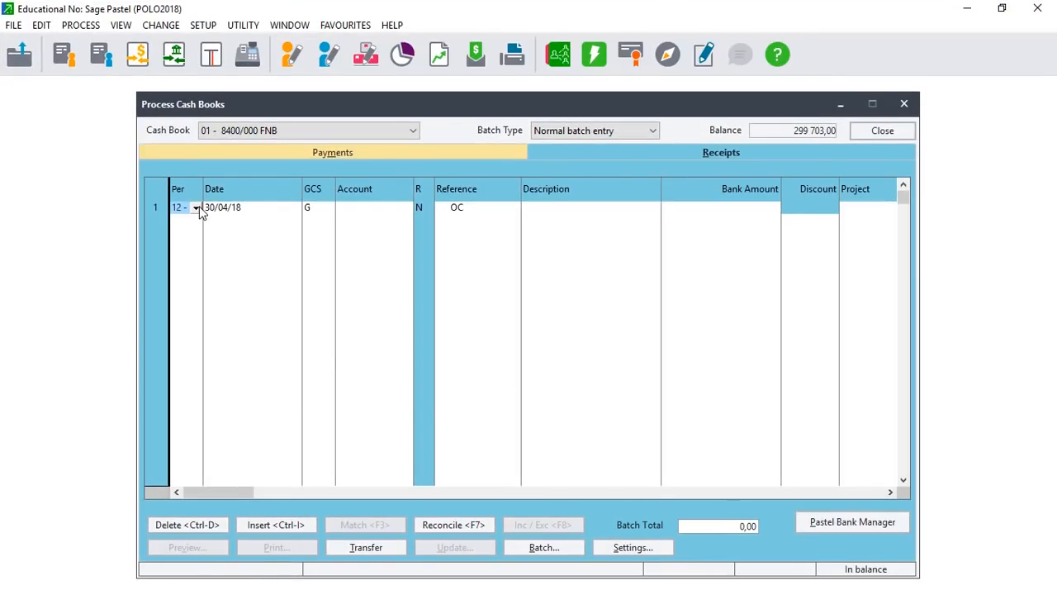
Set the receipt line to period 02, dated 30/06/17.
click(197, 208)
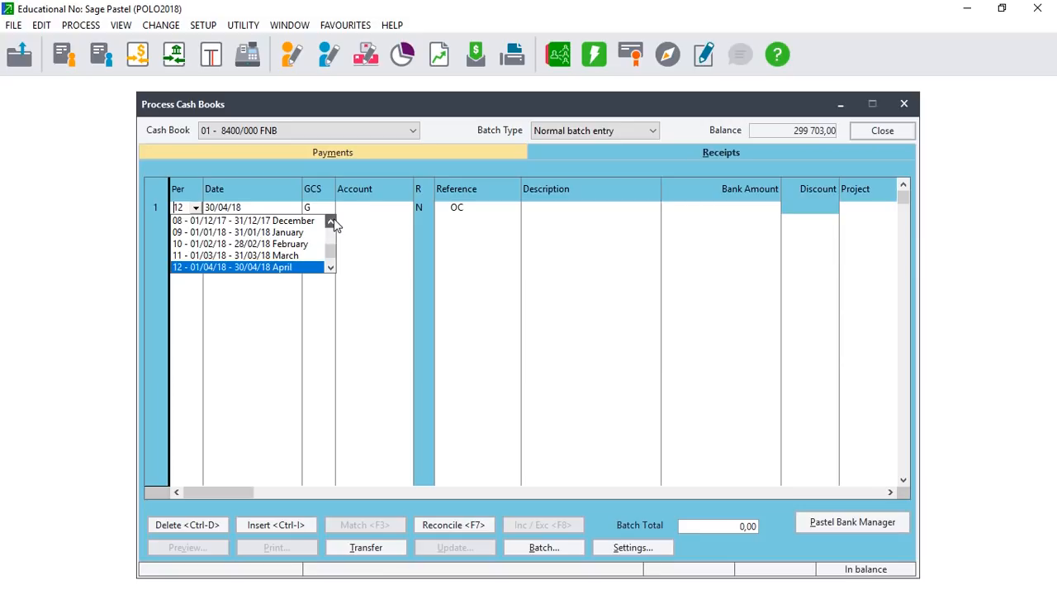
click(332, 222)
click(331, 222)
click(331, 222)
click(331, 222)
click(331, 222)
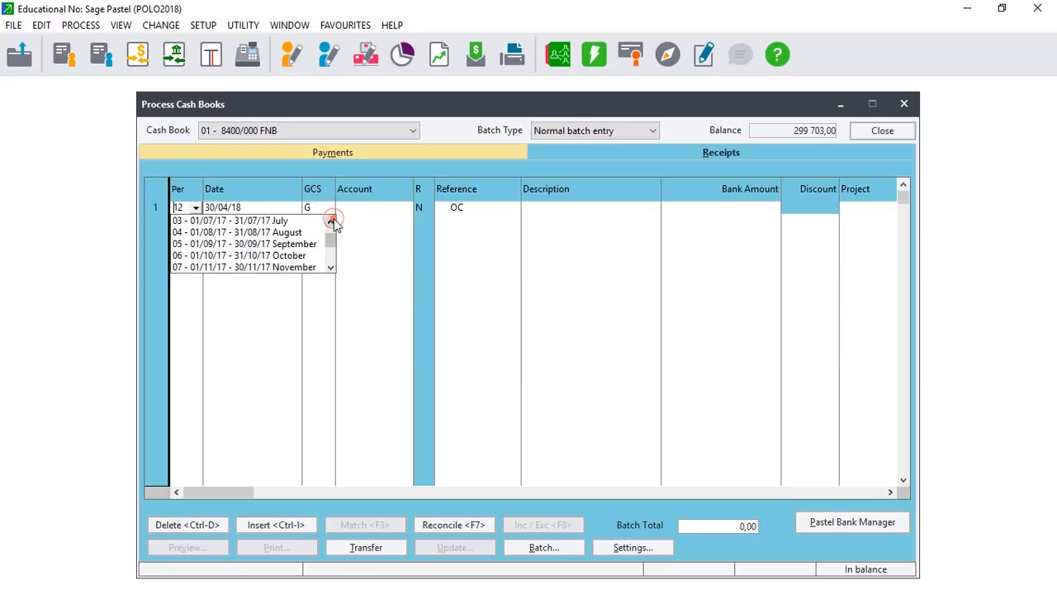
click(331, 222)
click(300, 222)
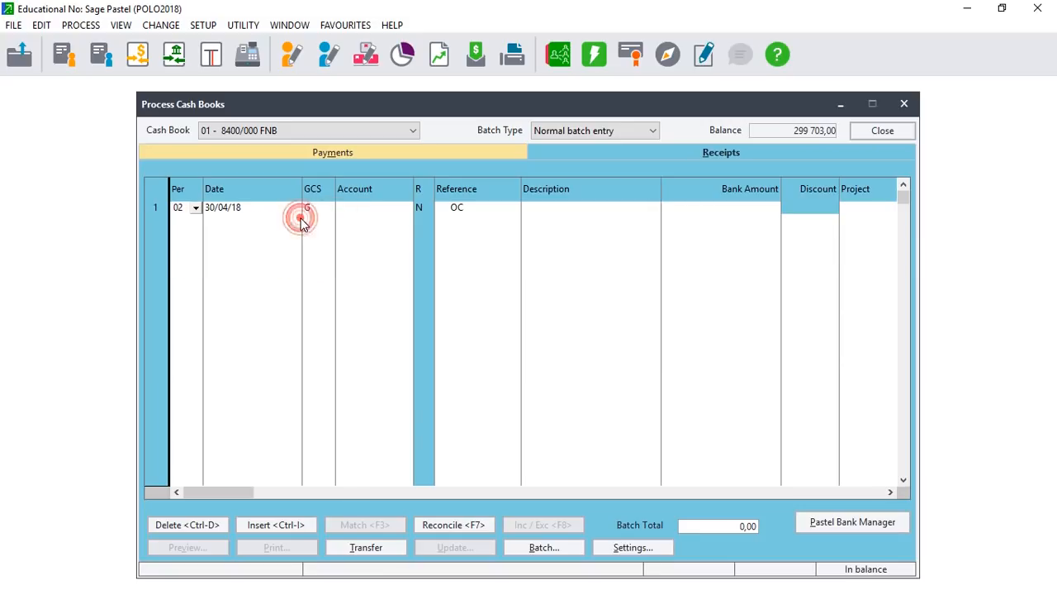
key(Tab)
Make the line a customer receipt (type C) and open the customer account list.
key(Tab)
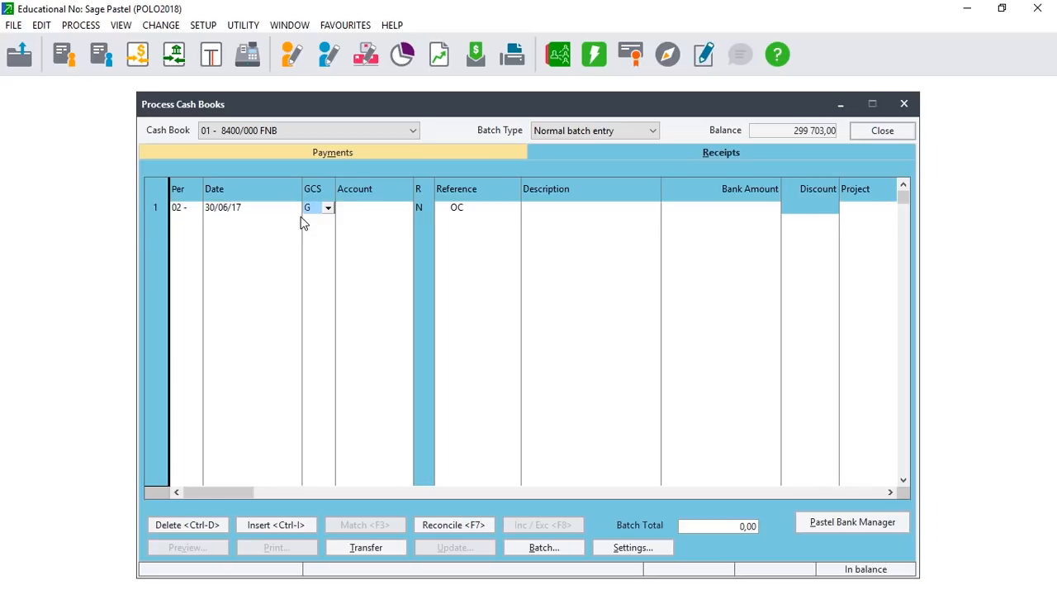
click(328, 208)
click(322, 232)
key(Tab)
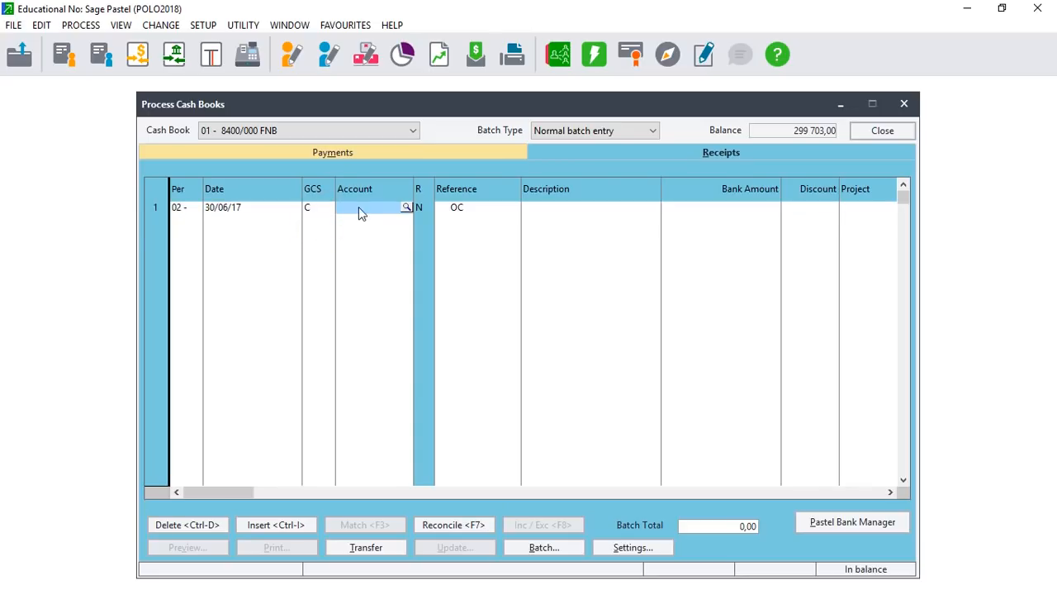
click(406, 209)
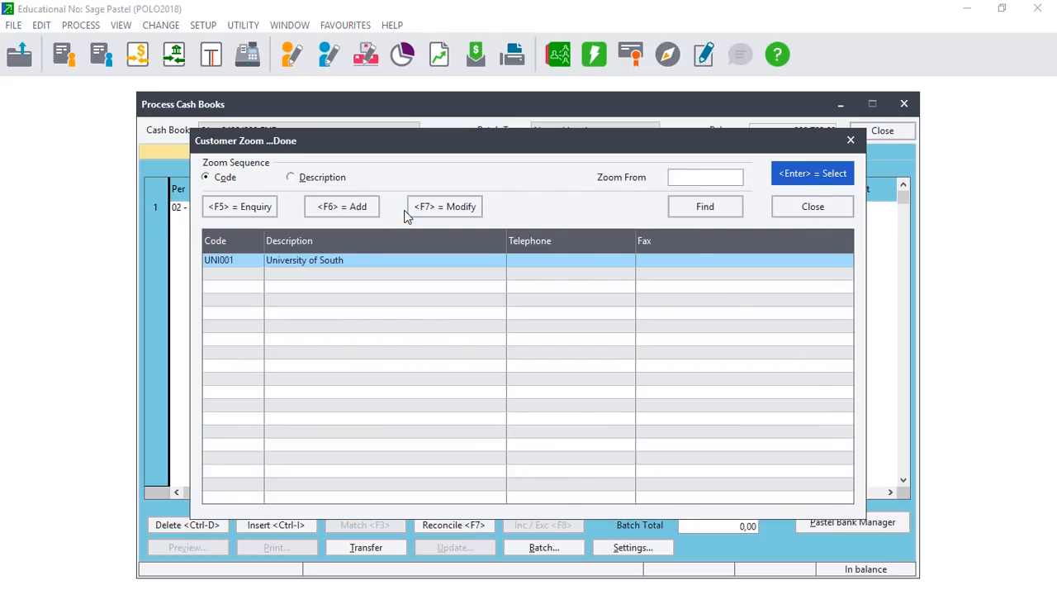
Select customer account UNI001 for the receipt line.
key(Return)
click(403, 210)
key(Return)
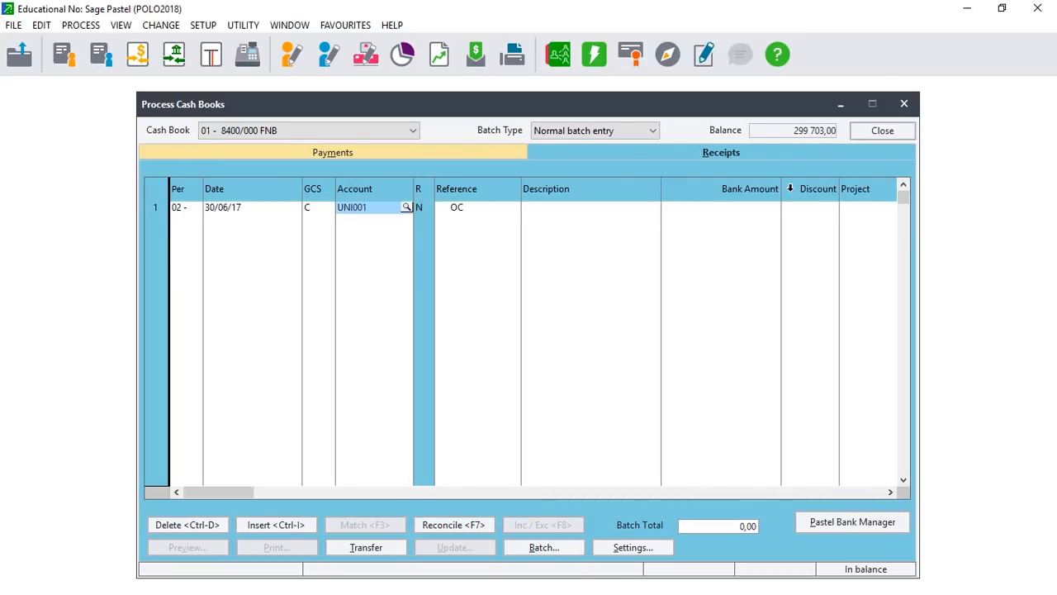
key(Return)
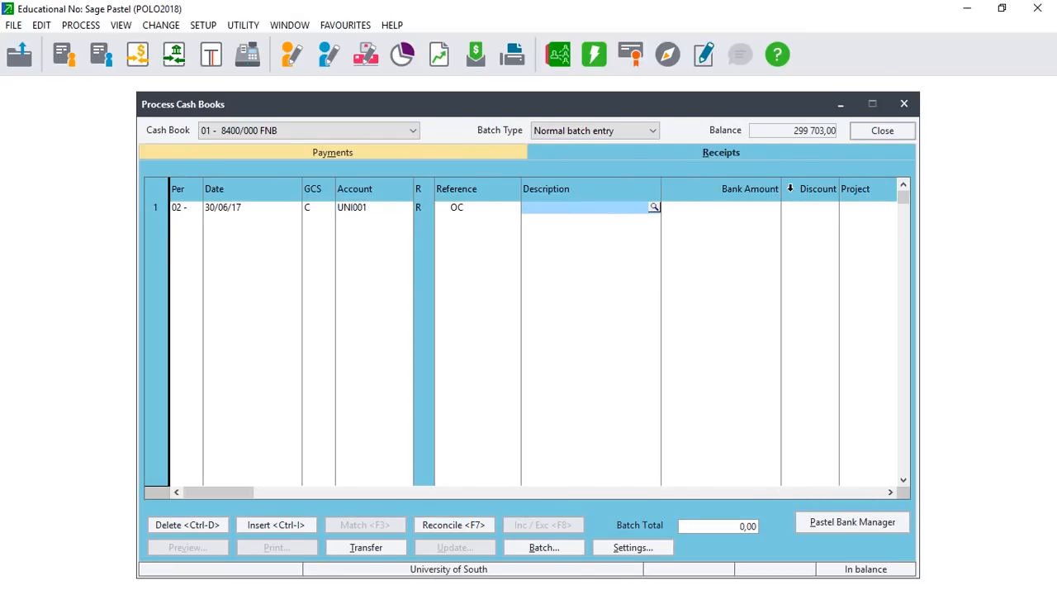
key(Return)
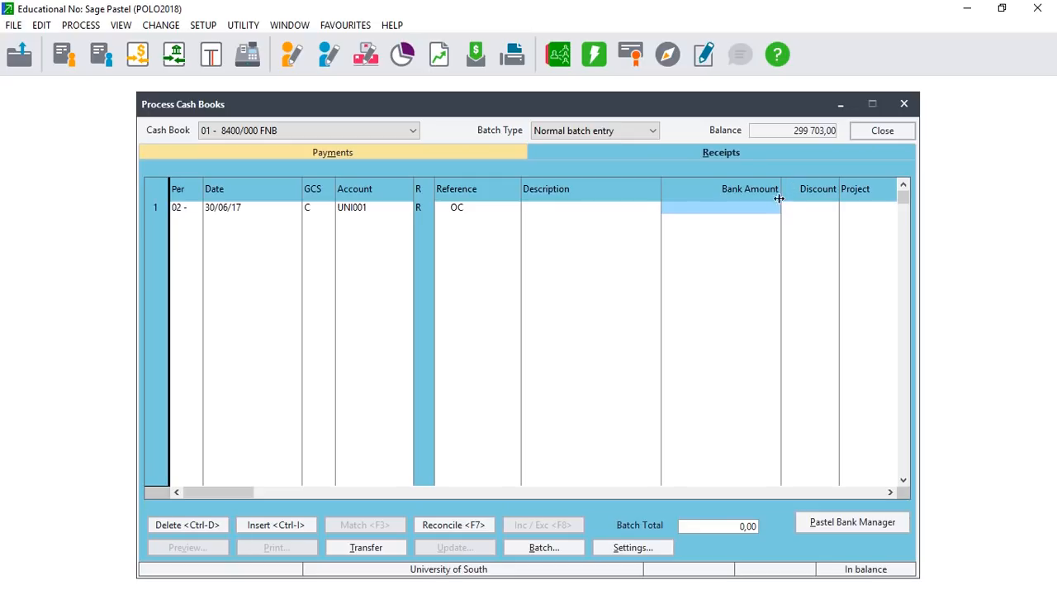
Enter a bank amount of 486 400,00, verified against the PDF, and finish the line.
click(767, 213)
text(486400)
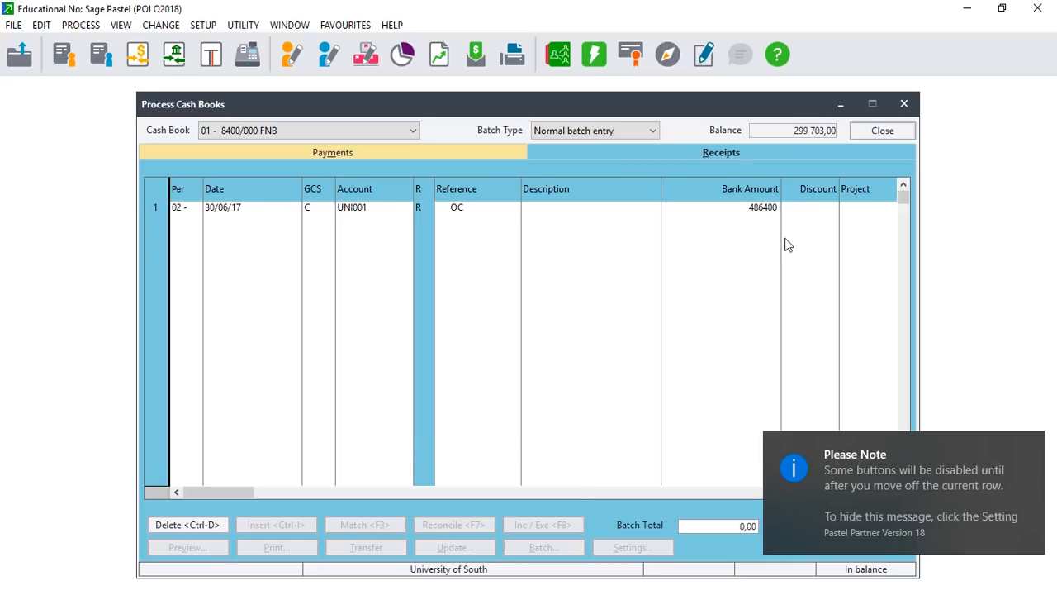
click(1002, 9)
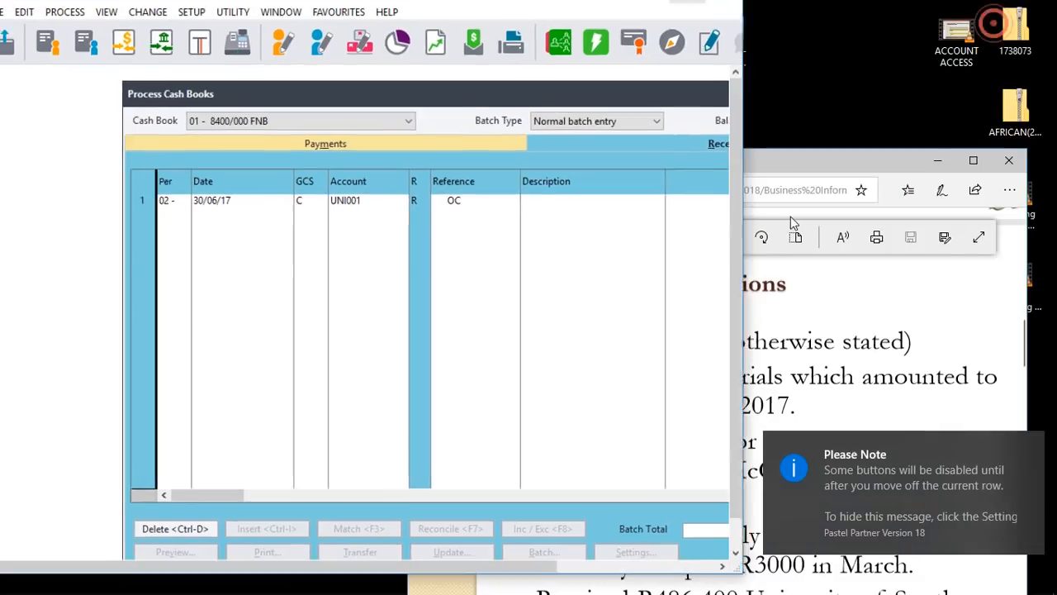
click(975, 160)
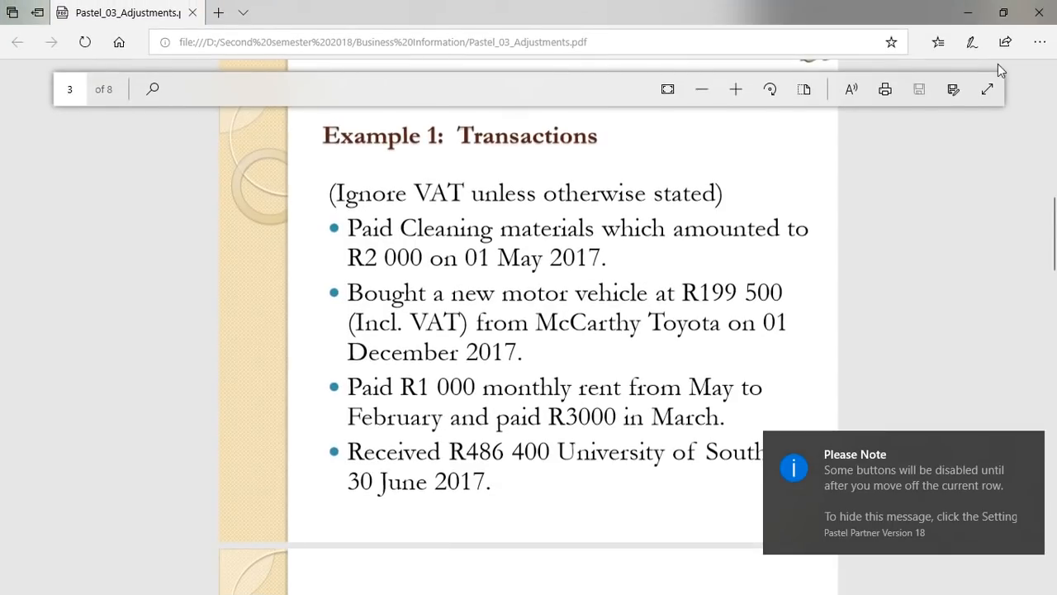
click(1003, 12)
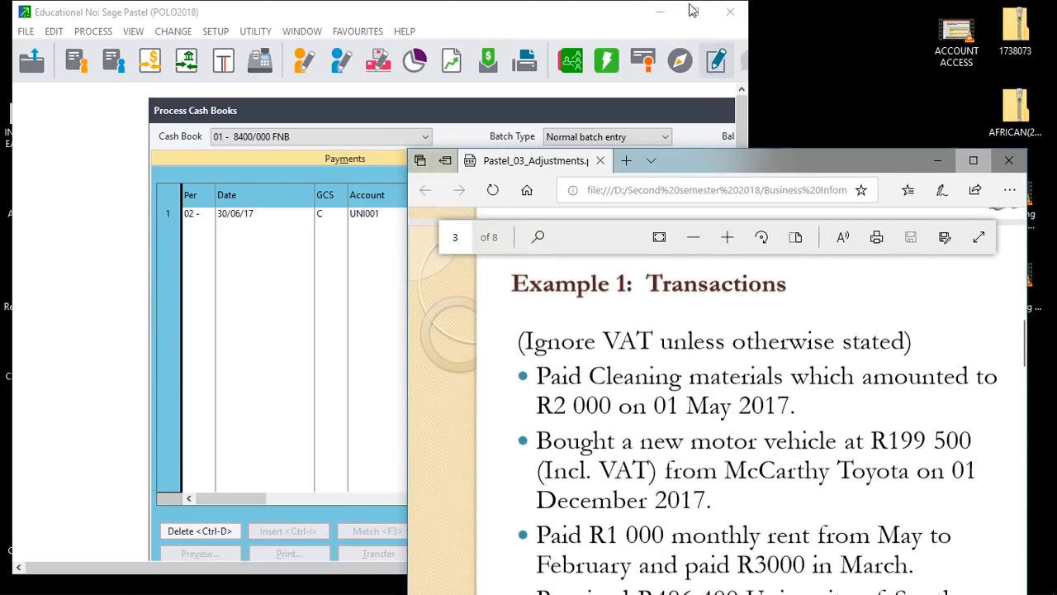
click(691, 12)
key(Return)
key(Return)
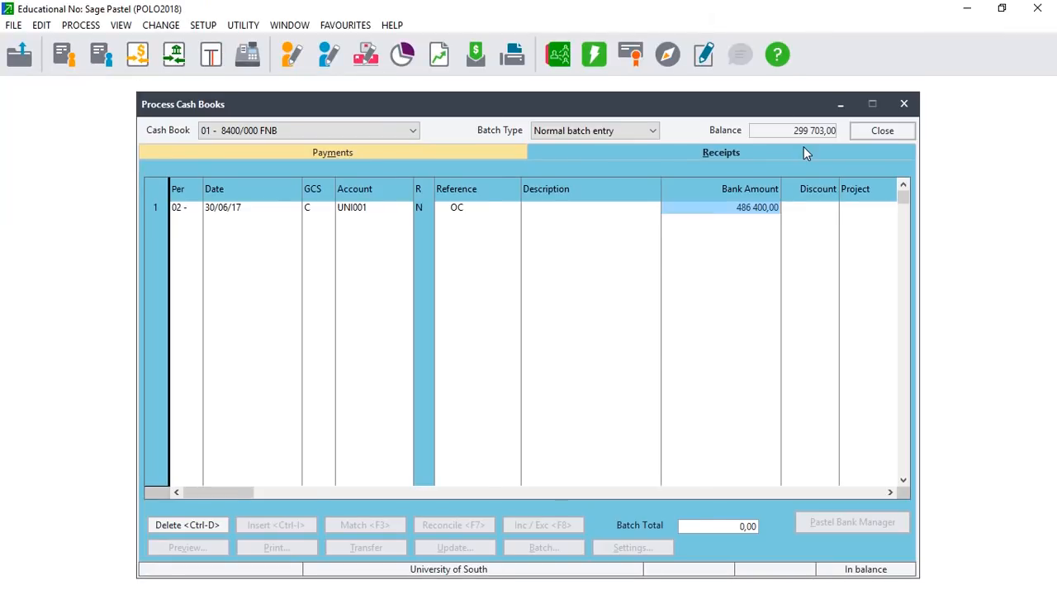
key(Return)
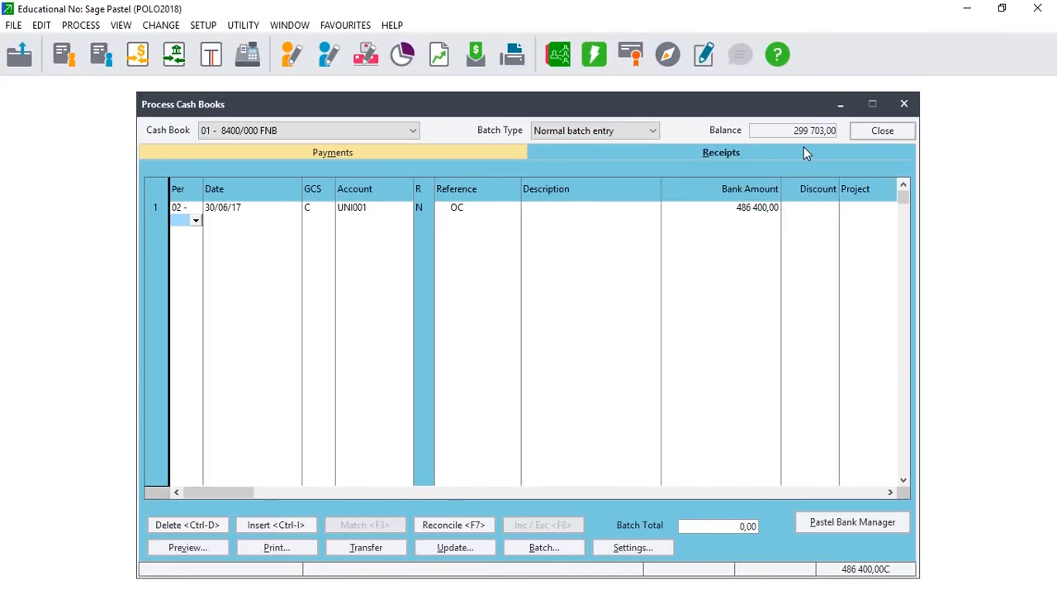
Post the receipts batch using Update Receipts Batch.
click(468, 547)
click(476, 500)
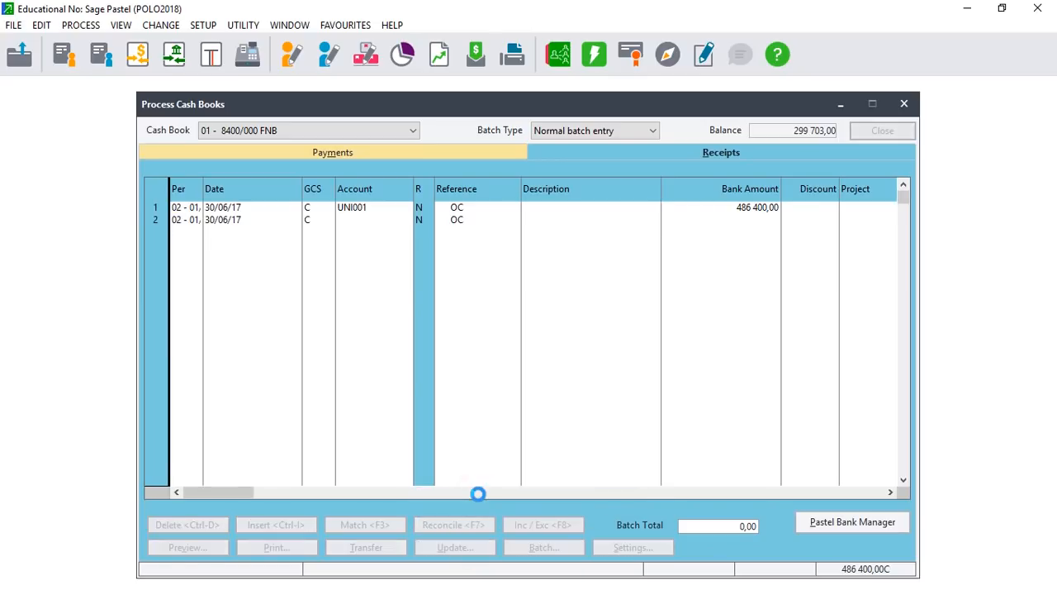
click(637, 307)
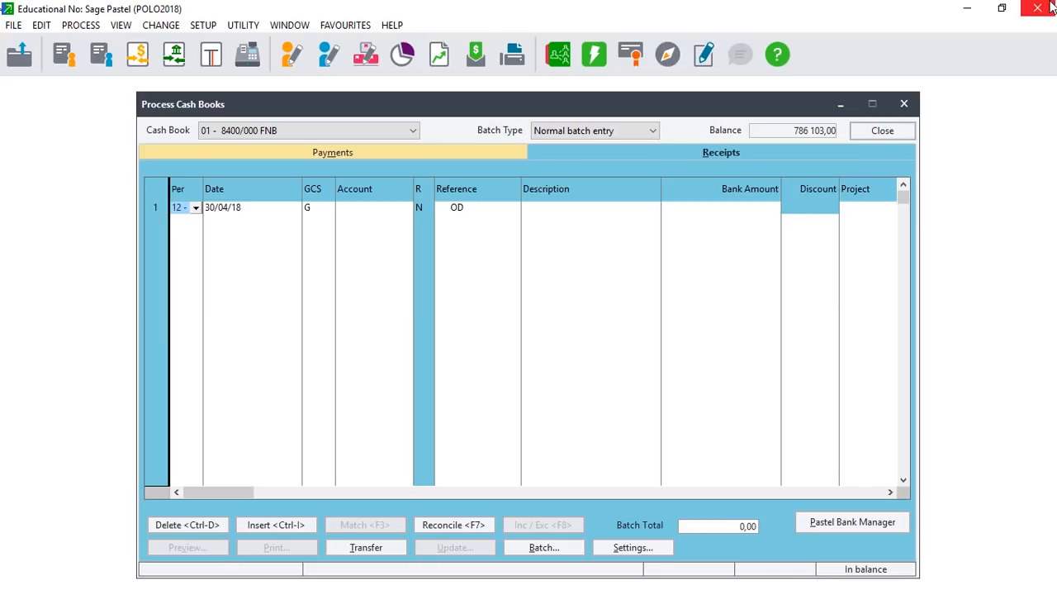
Read the Example 1 rent payment and adjusting-entry slides on pages 3–4 of Pastel_03_Adjustments.pdf.
click(1002, 8)
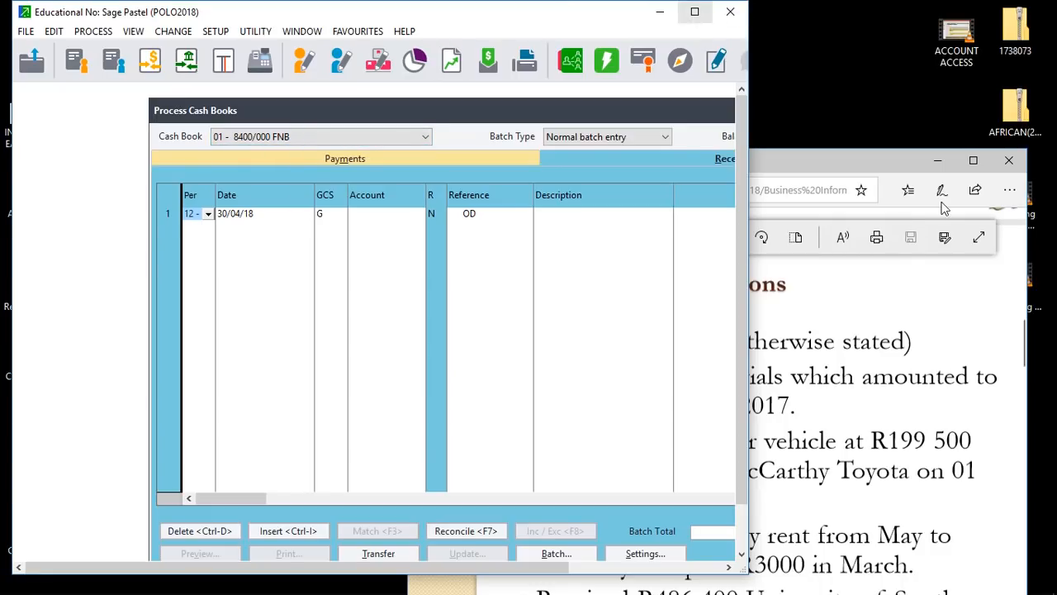
click(973, 159)
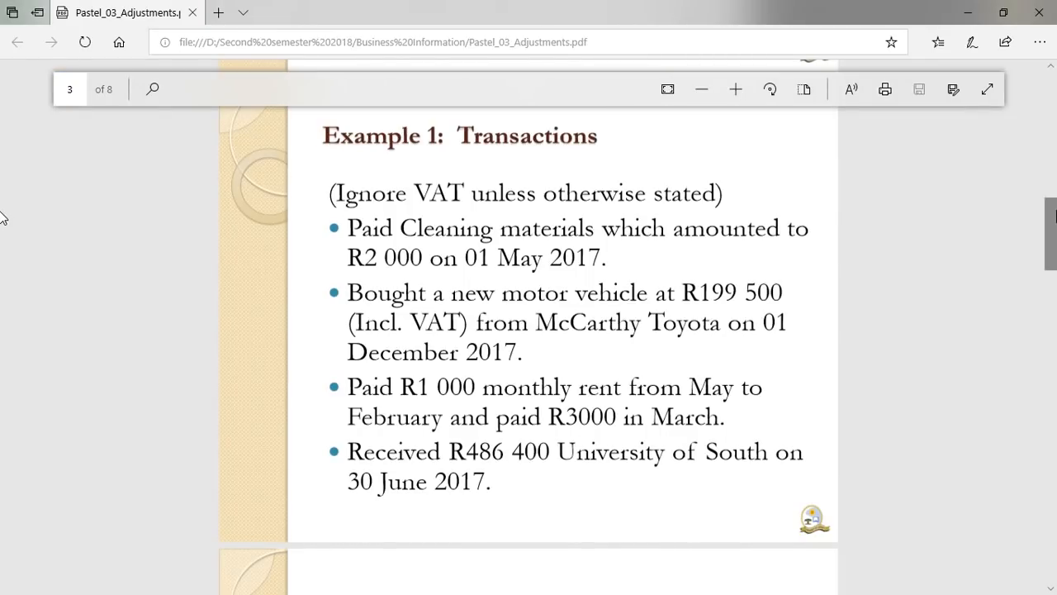
scroll(3, 218, down, 5)
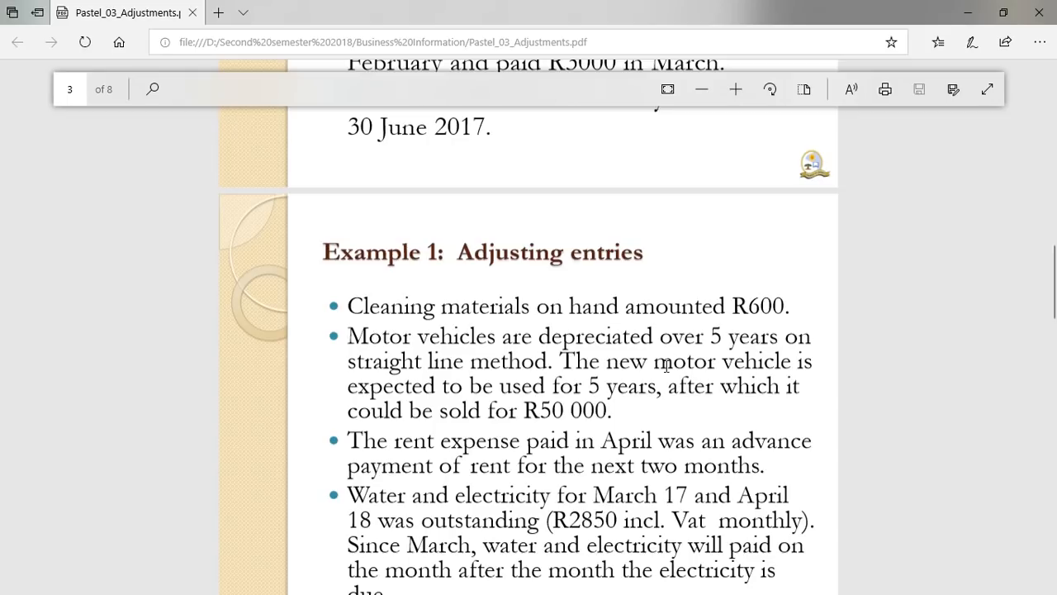
drag(1055, 292, 1056, 322)
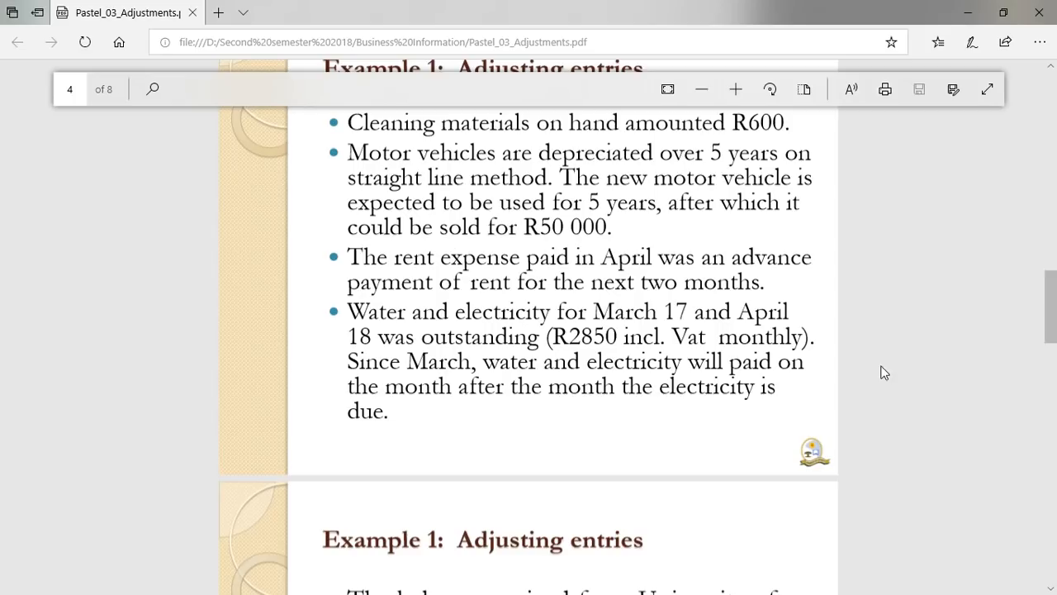
scroll(3, 314, up, 3)
scroll(3, 293, up, 1)
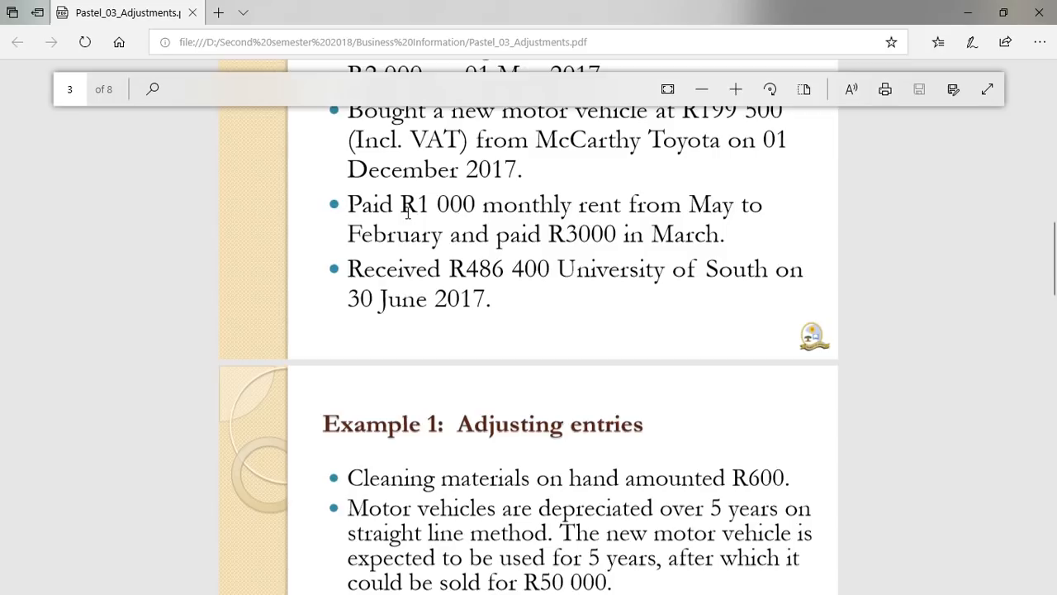
scroll(3, 271, up, 1)
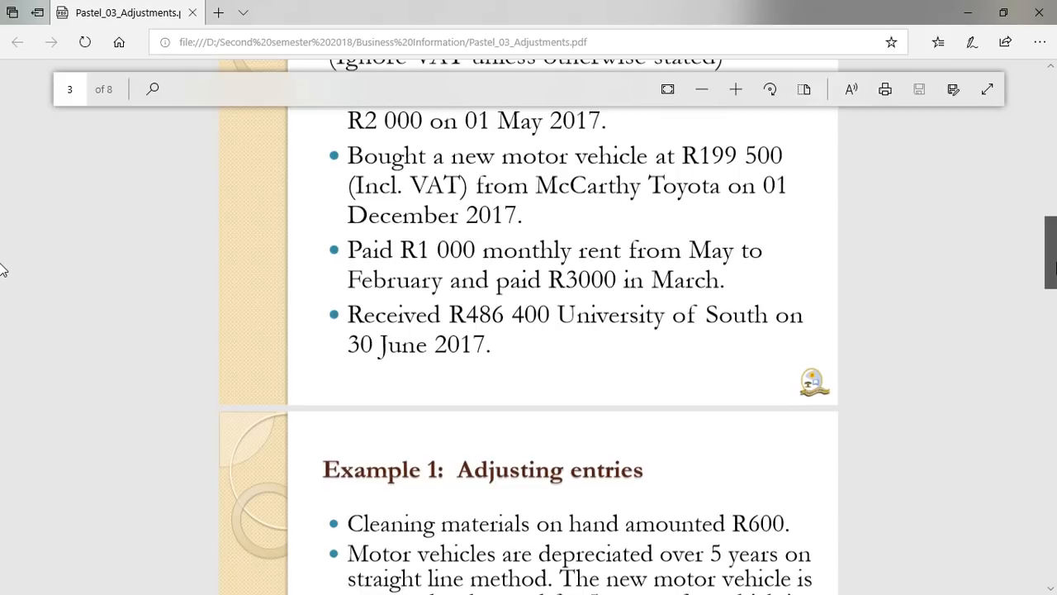
scroll(4, 271, down, 5)
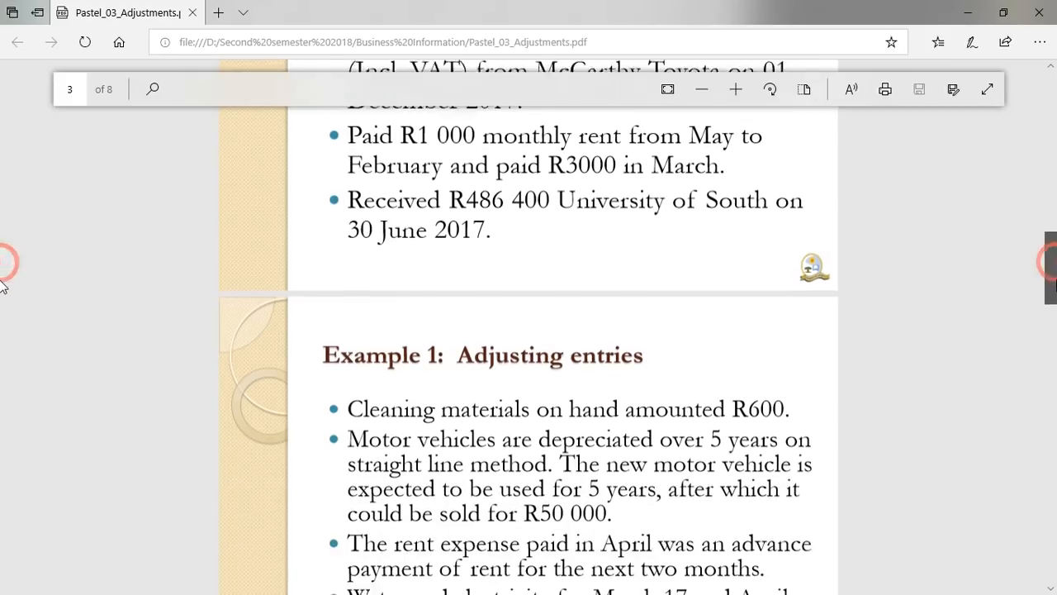
drag(1056, 306, 1056, 318)
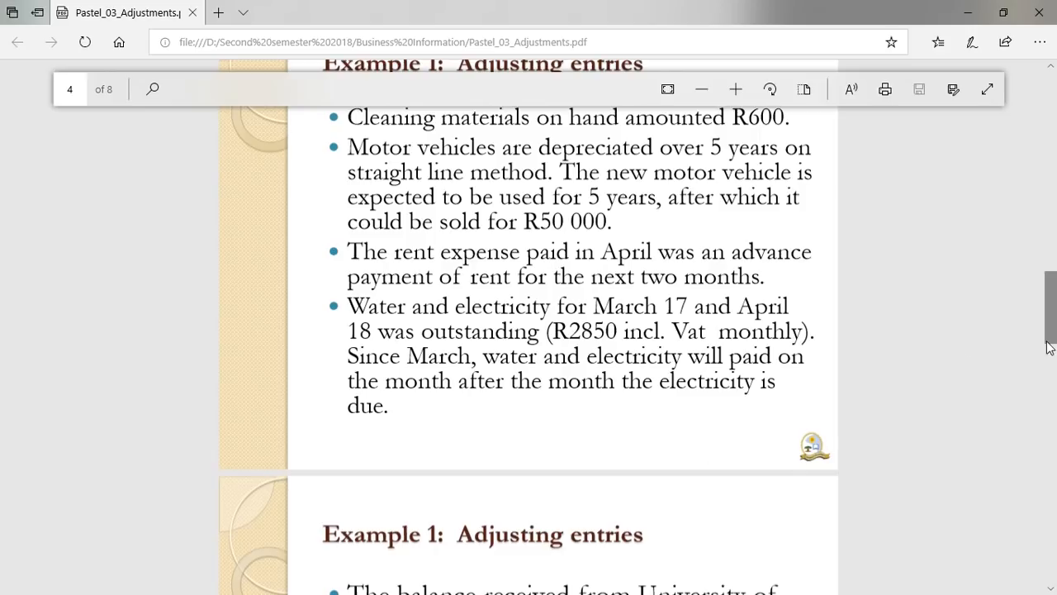
scroll(4, 331, up, 3)
scroll(3, 297, up, 2)
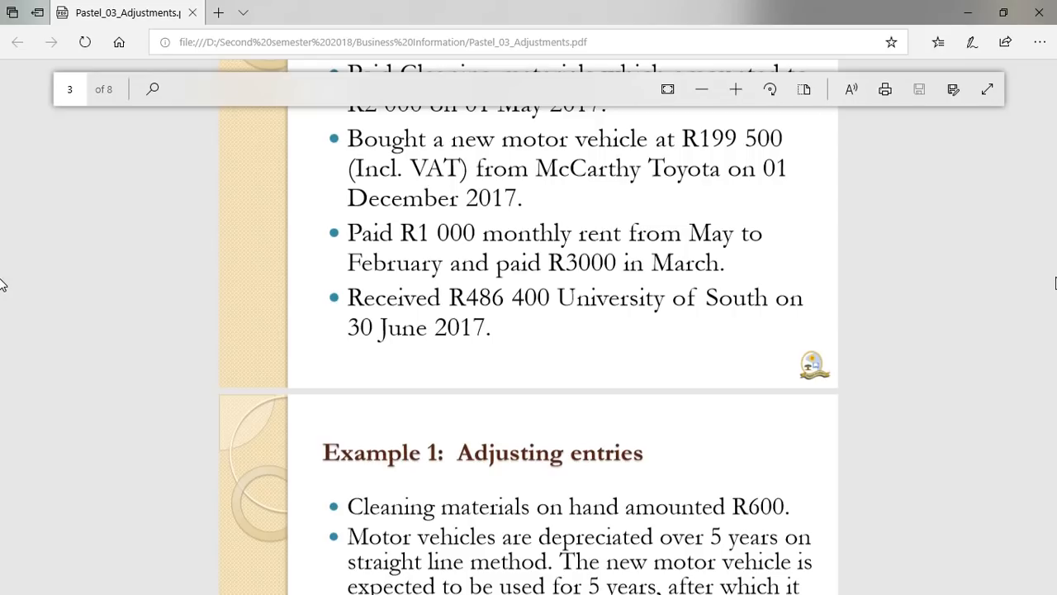
click(1003, 13)
Open Process > Journals on 05 - General Journal, first line in period 11 (March), dated 31/03/18.
click(695, 11)
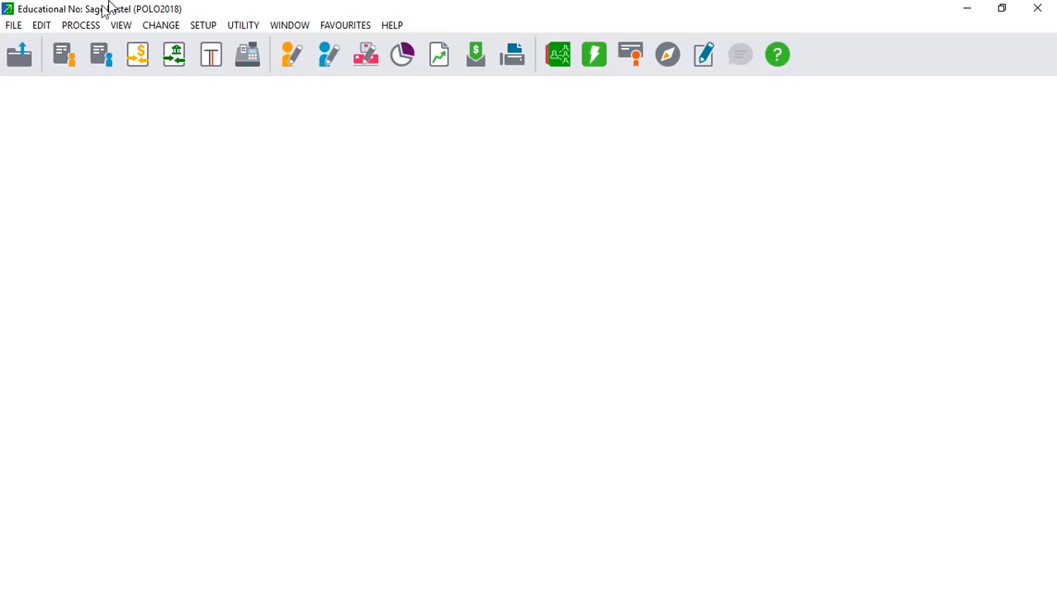
click(80, 25)
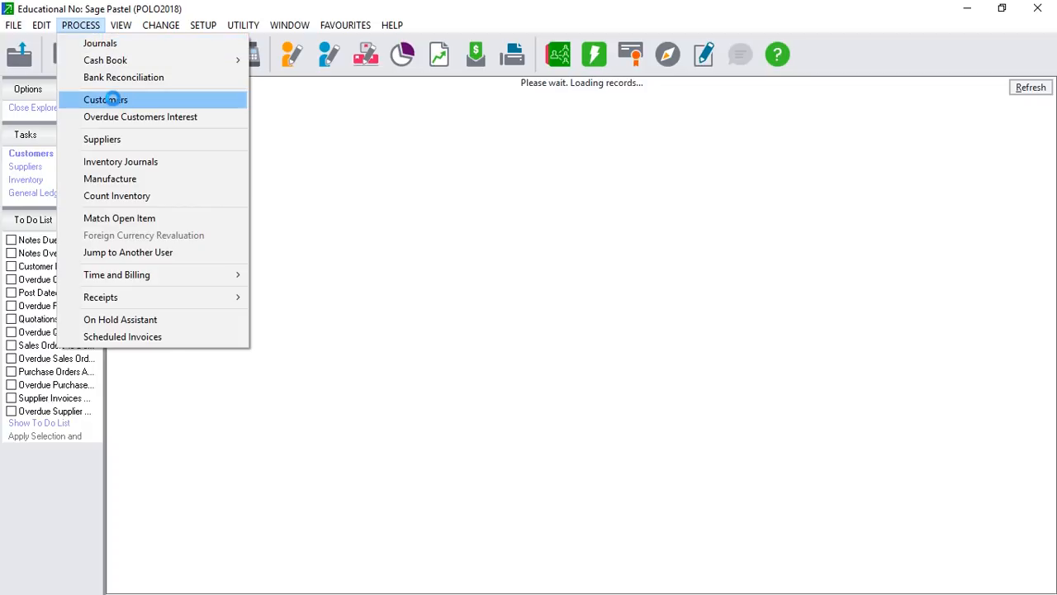
click(121, 44)
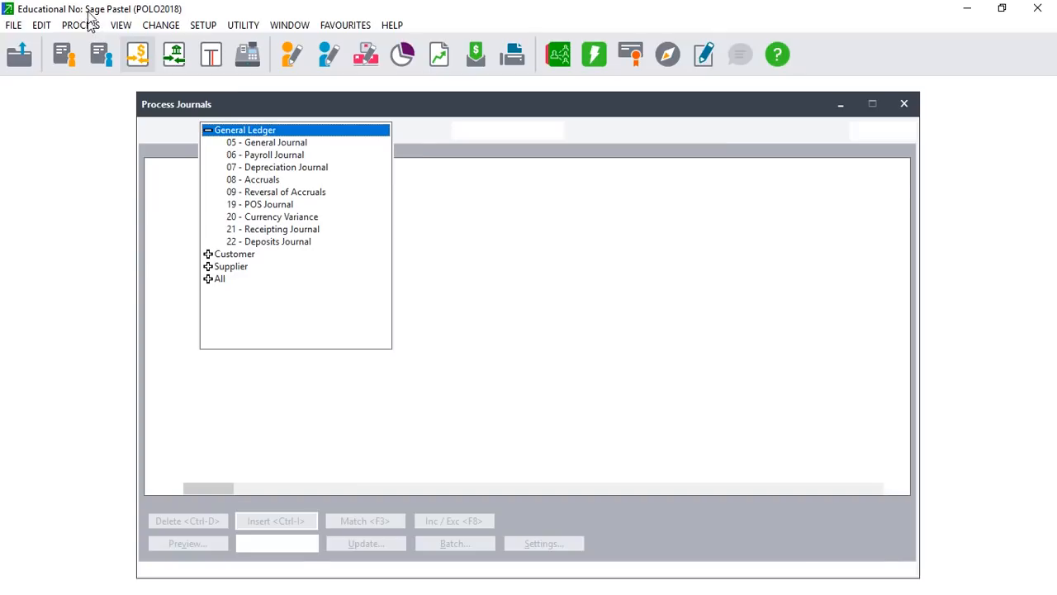
click(273, 143)
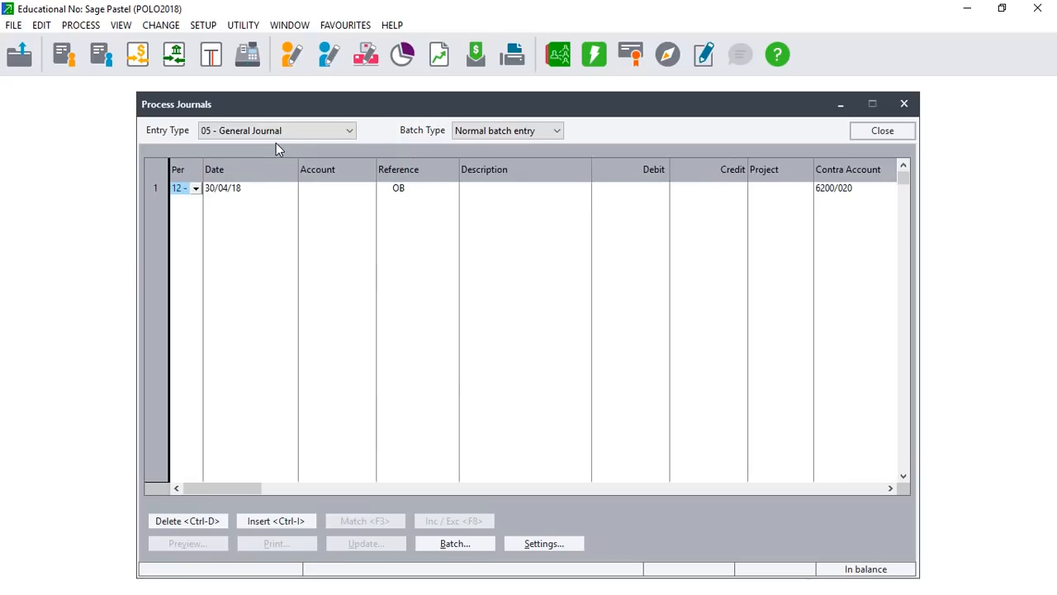
click(196, 189)
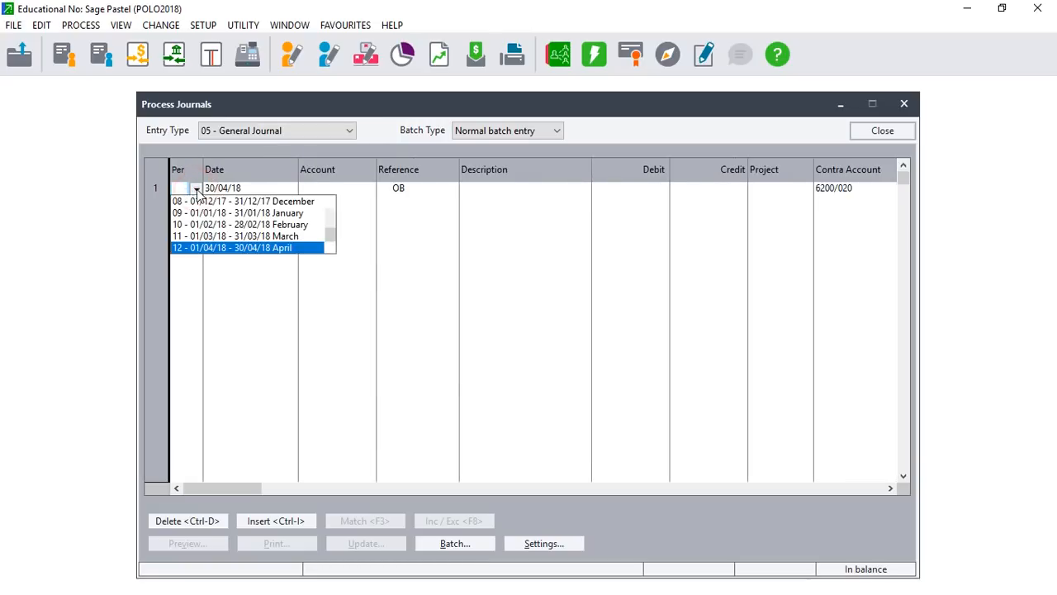
click(285, 235)
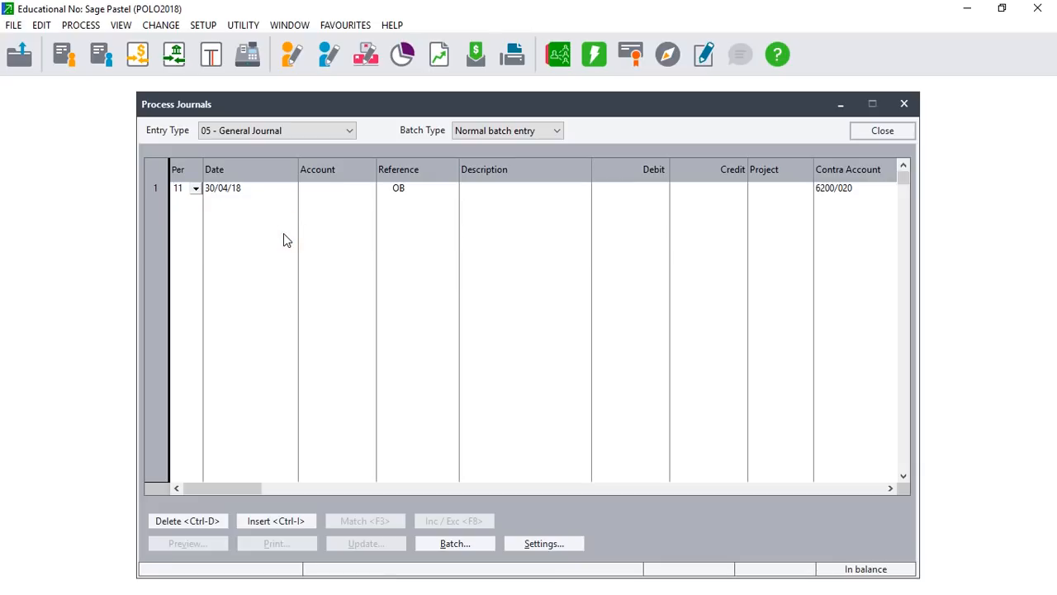
click(284, 233)
key(Tab)
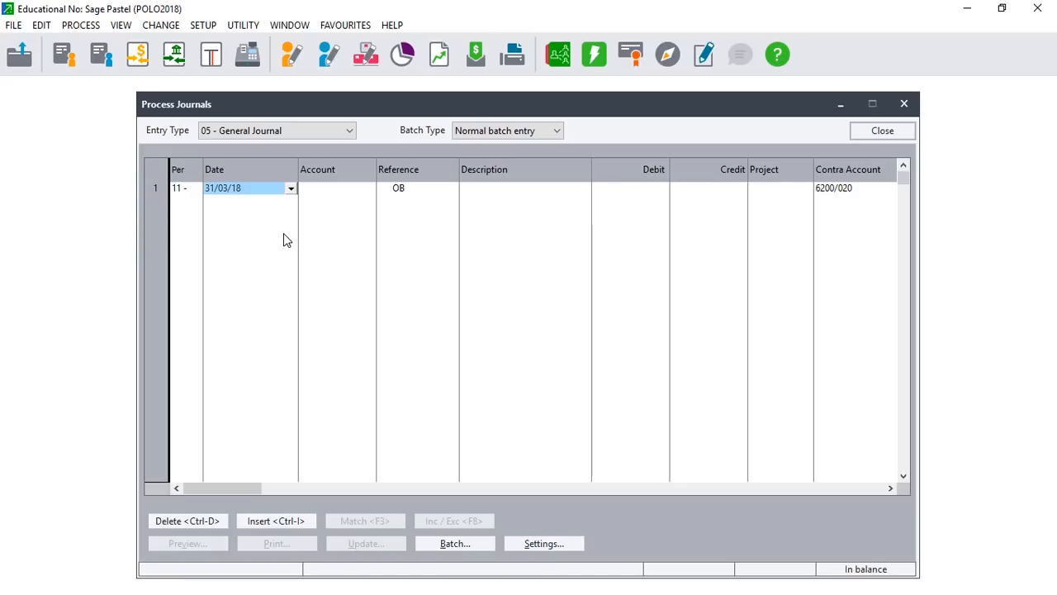
Set the journal line's account to Rent Paid 4300/000 via a 'RE' lookup search.
key(Tab)
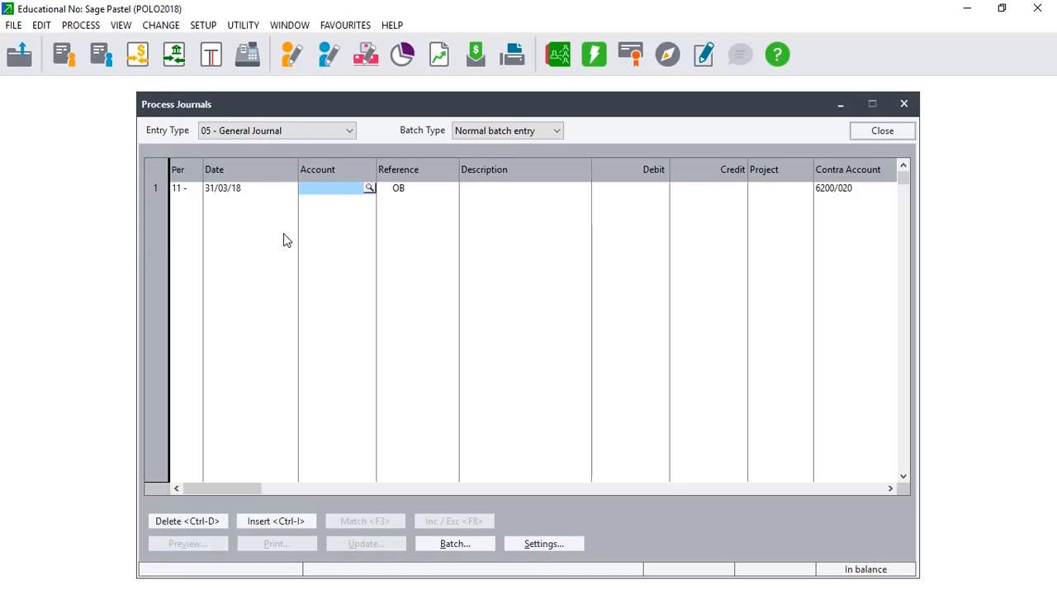
click(369, 187)
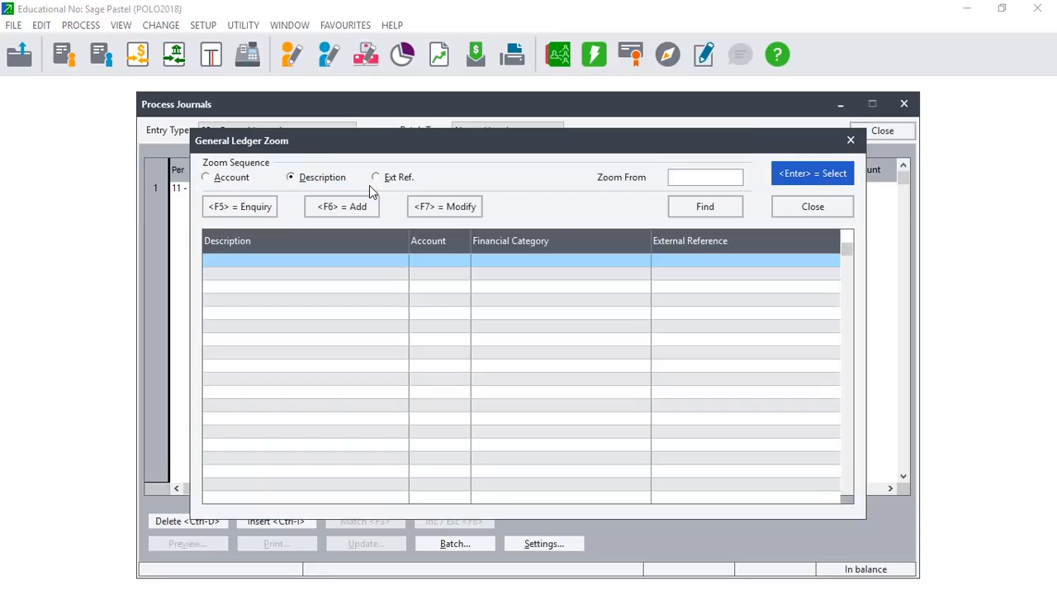
text(RE)
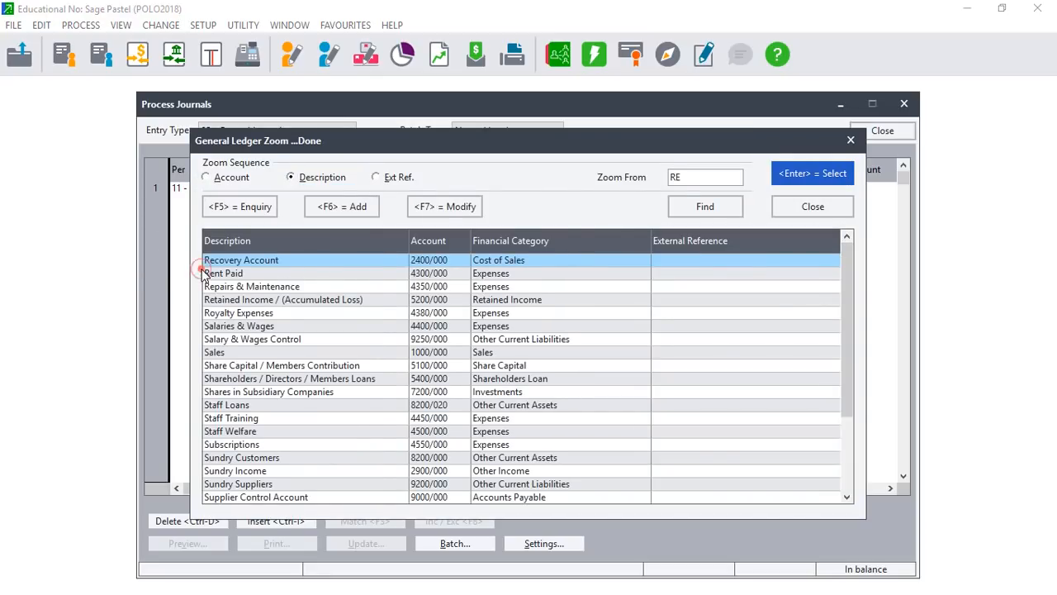
double_click(217, 275)
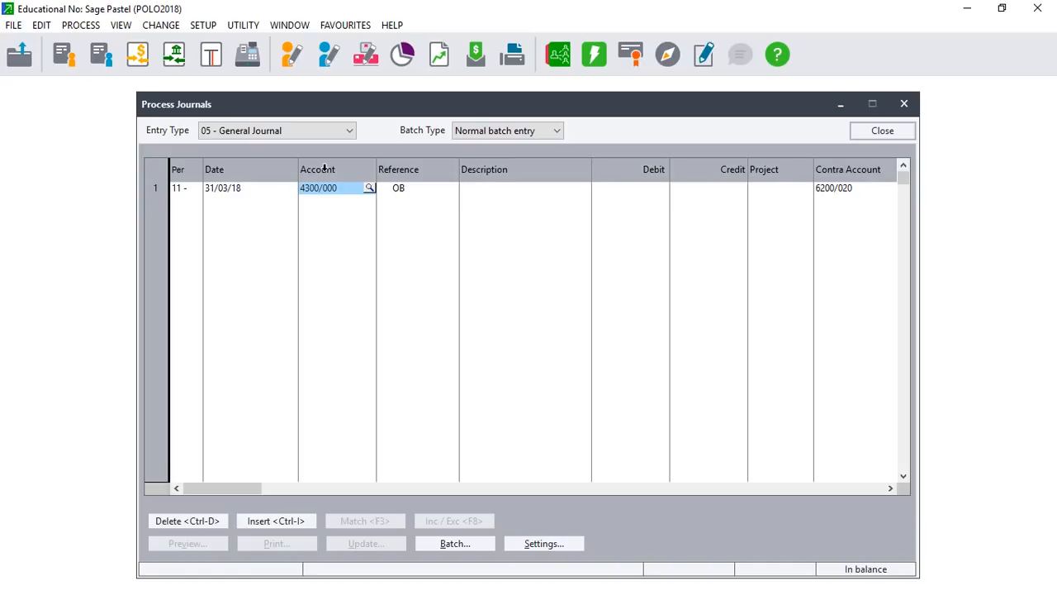
click(1002, 8)
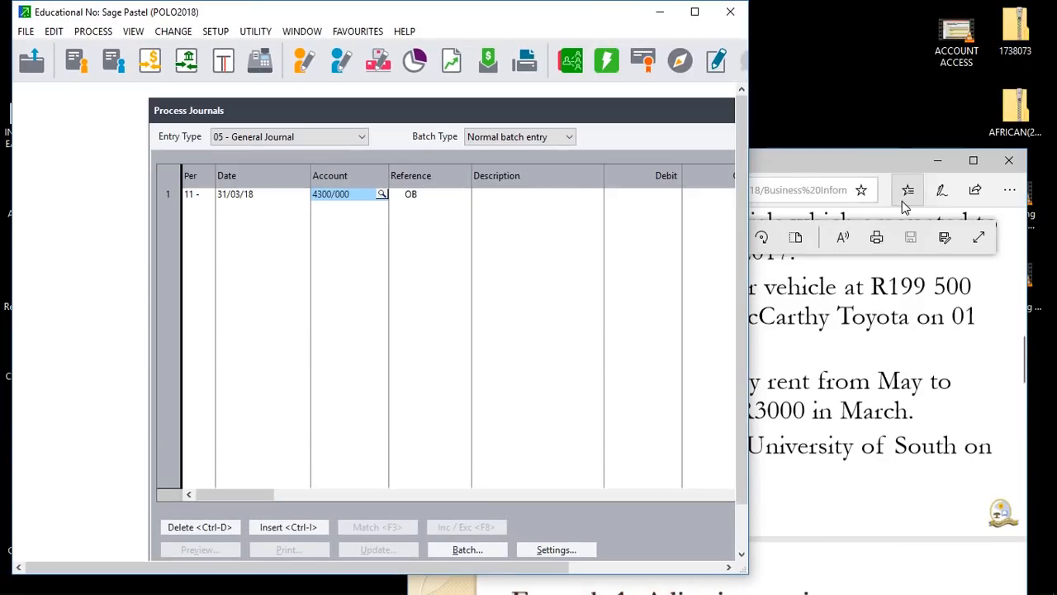
Recheck the rent transaction in the full-screen PDF, then maximize the Pastel journal again.
click(974, 162)
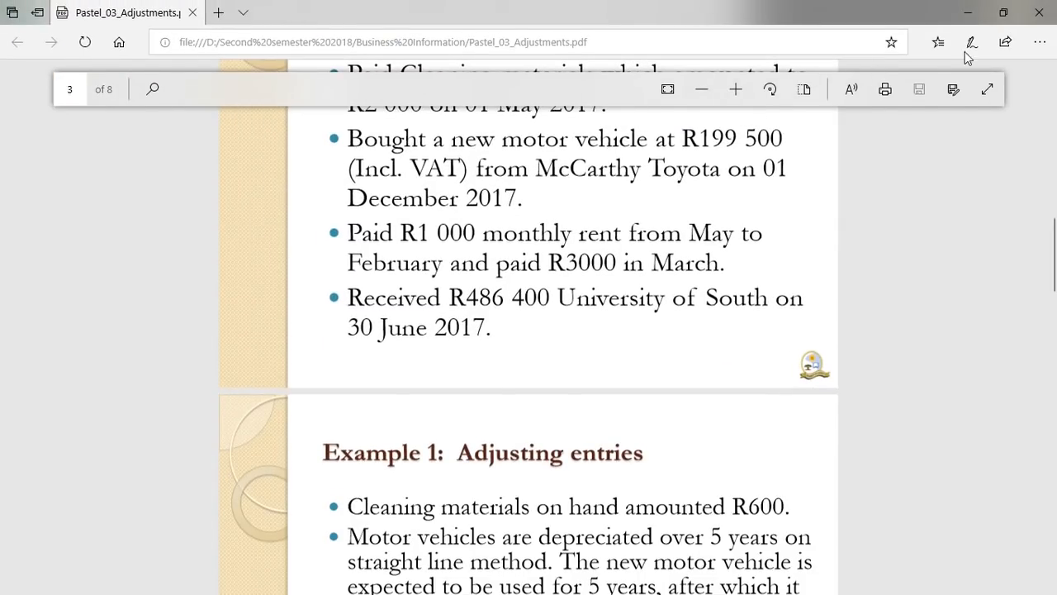
click(1002, 13)
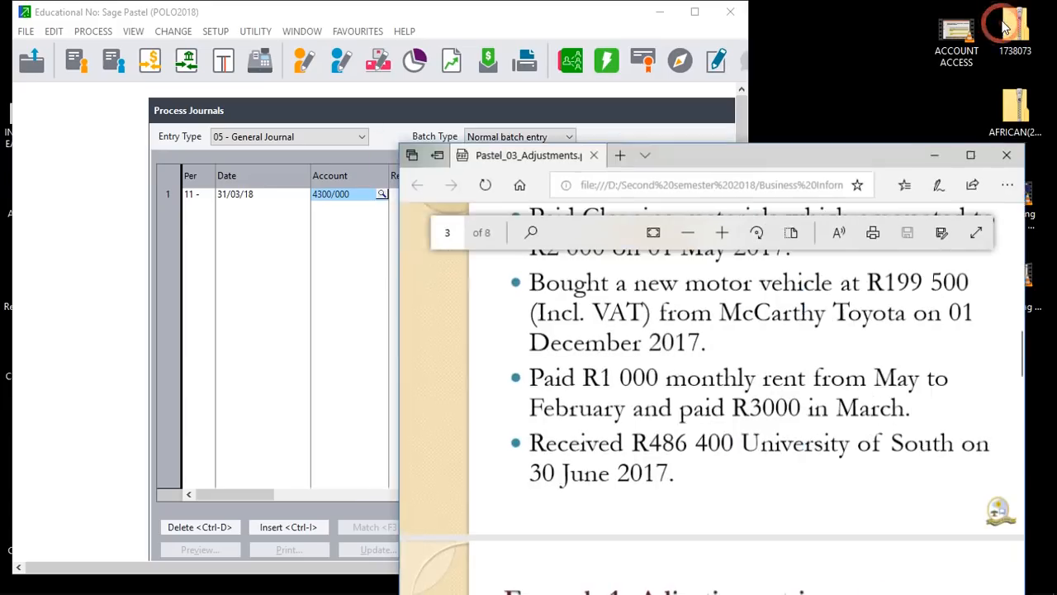
click(690, 13)
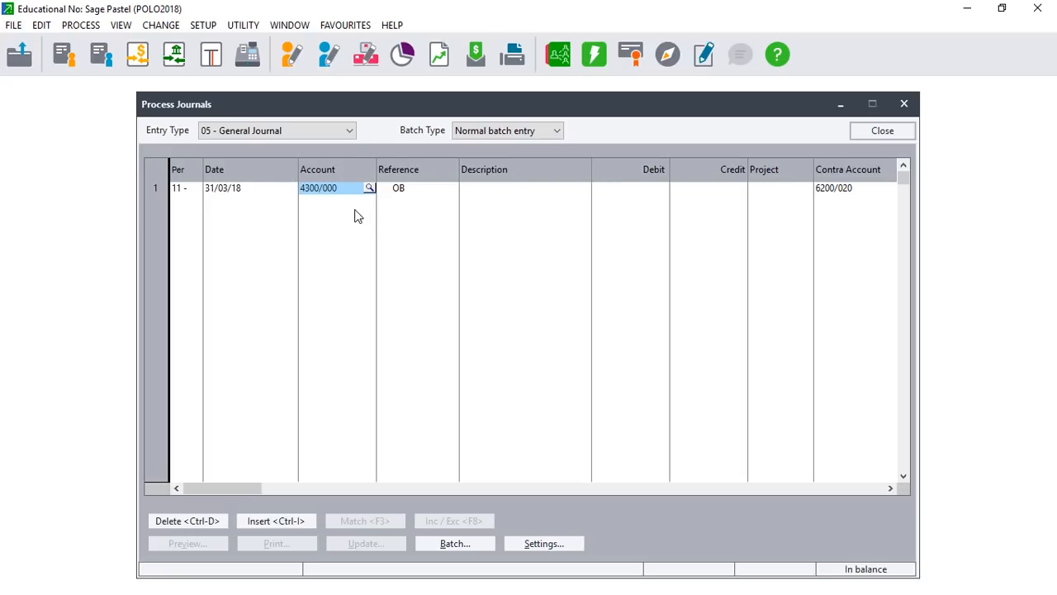
Credit Rent Paid 1 000,00 against contra account 8200/010 Prepayments / Deferred Expenses.
key(Tab)
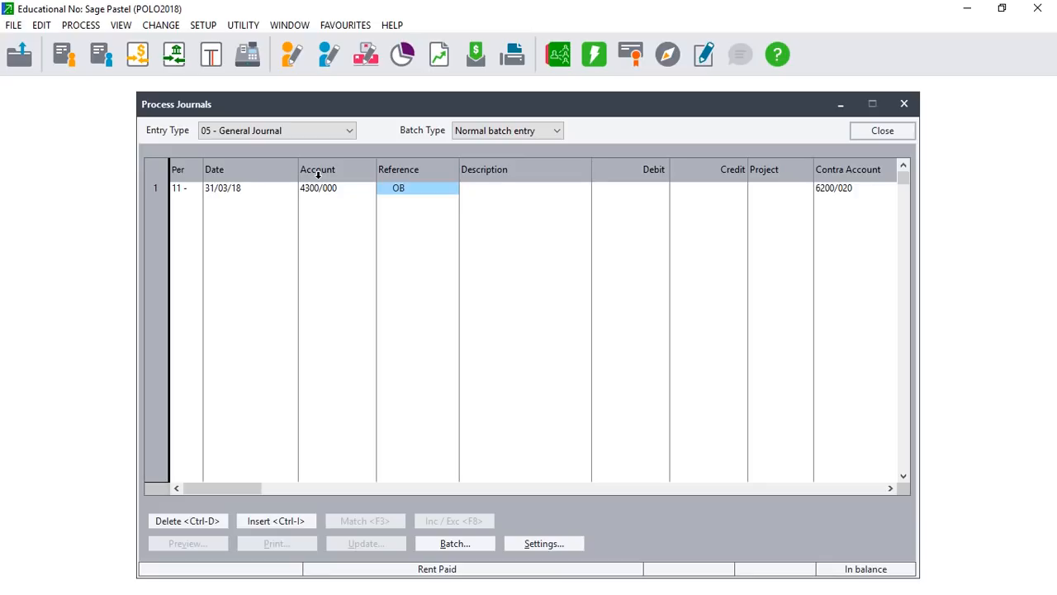
key(Tab)
key(Tab)
key(Tab)
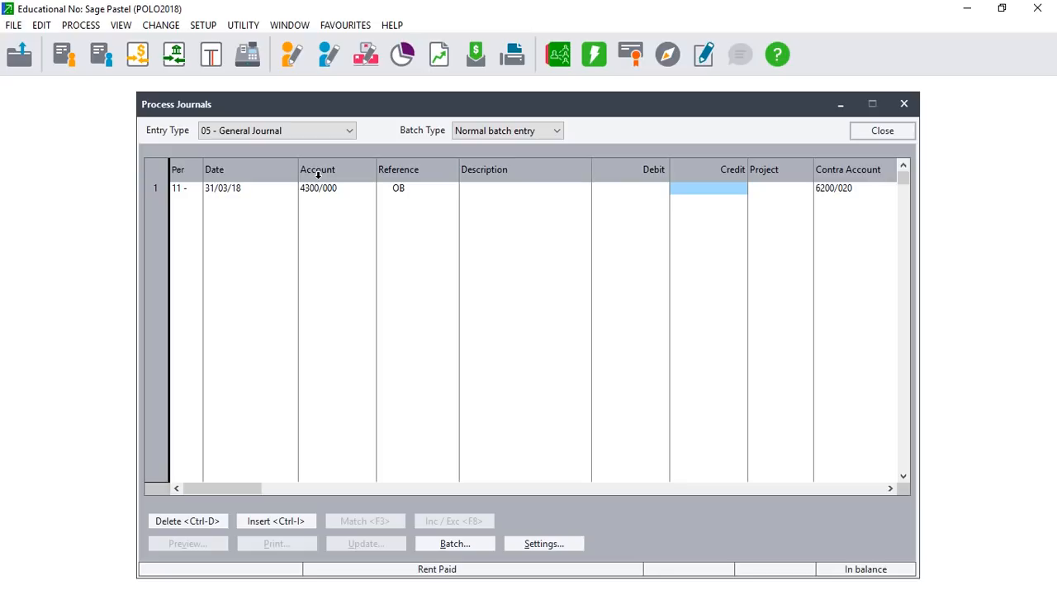
text(1000)
key(Tab)
key(Tab)
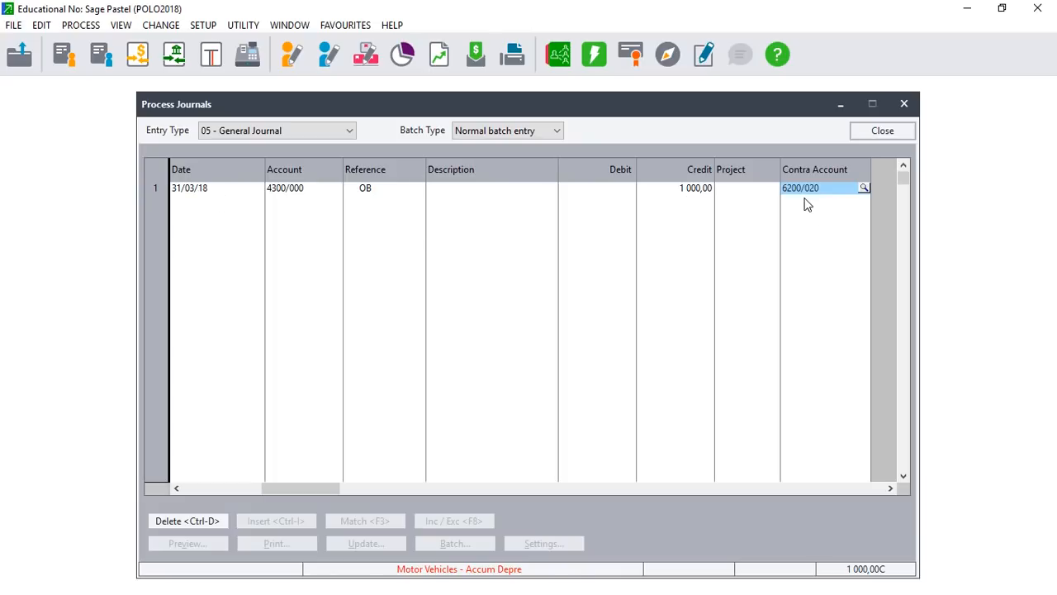
click(865, 189)
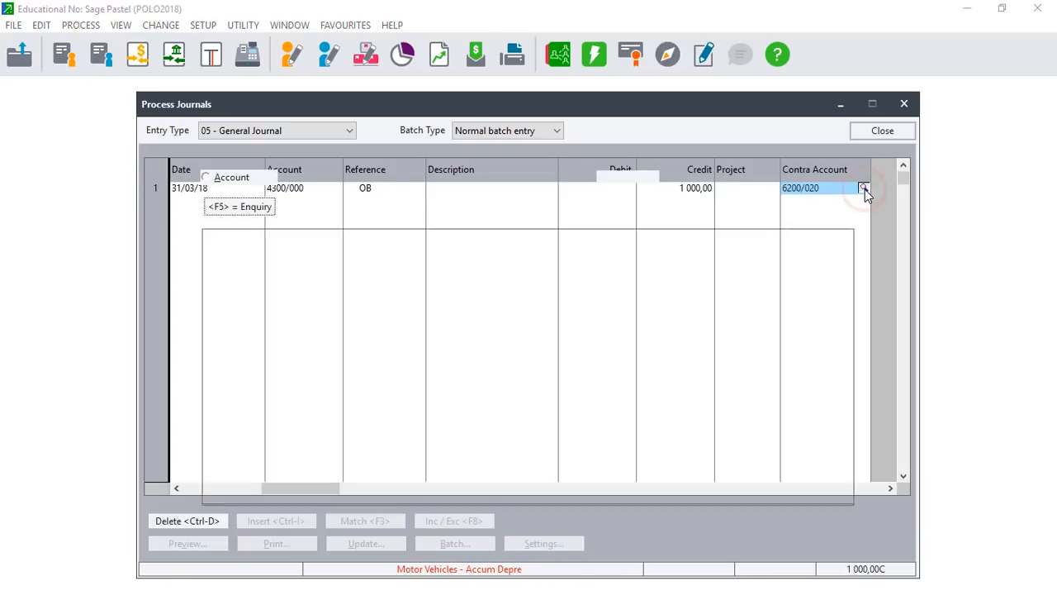
text(PREA)
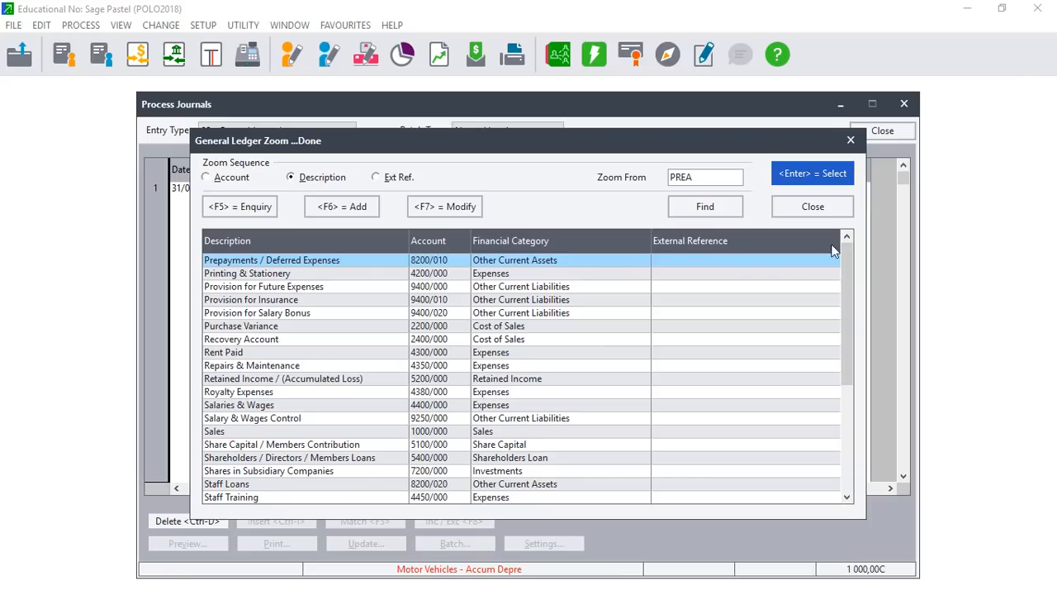
double_click(352, 261)
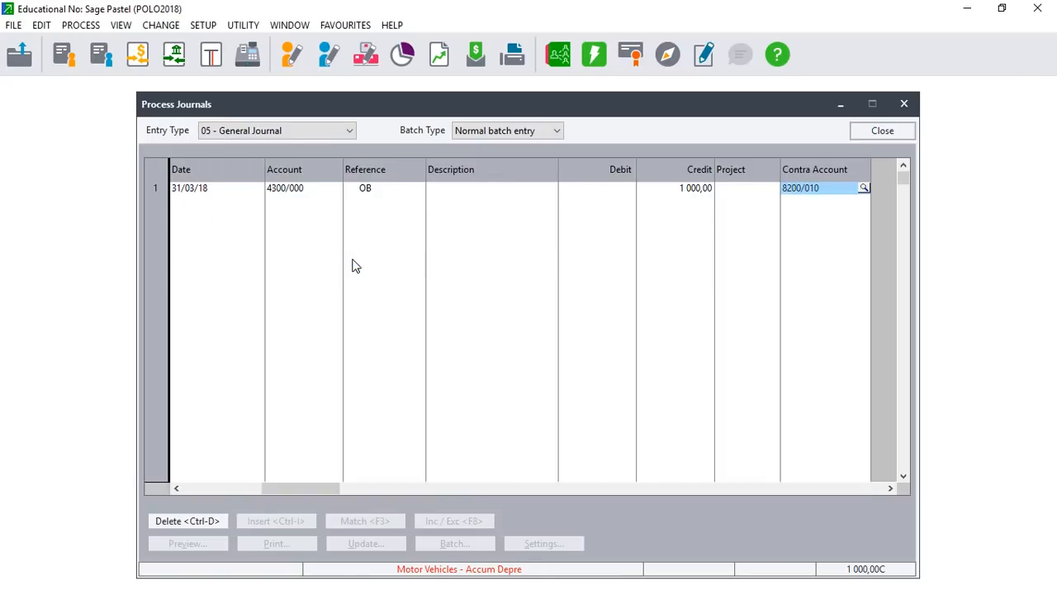
key(Return)
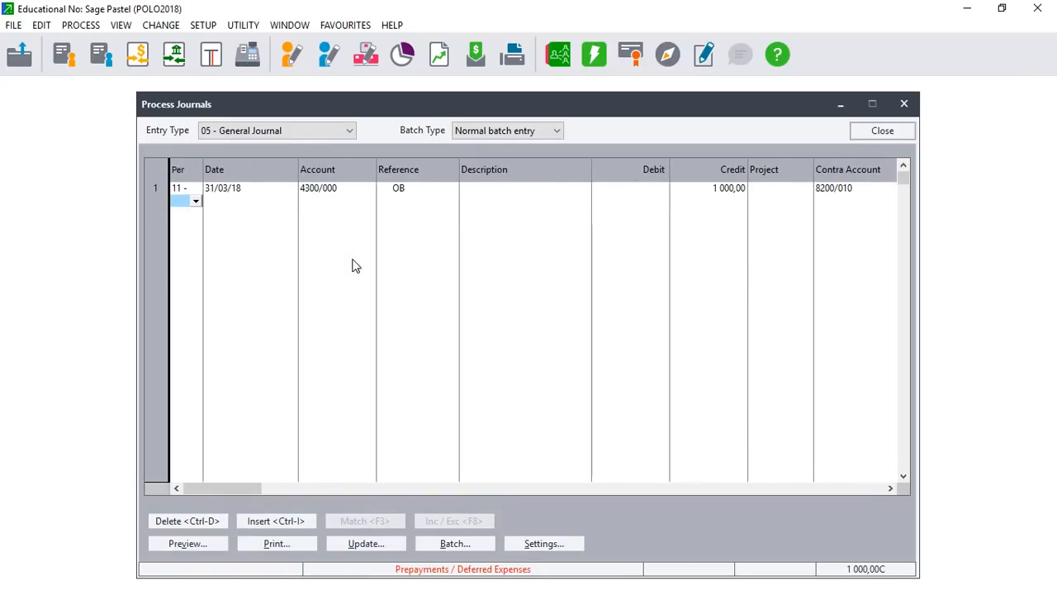
Choose 05 - General Journal from the General Ledger entry types.
click(352, 132)
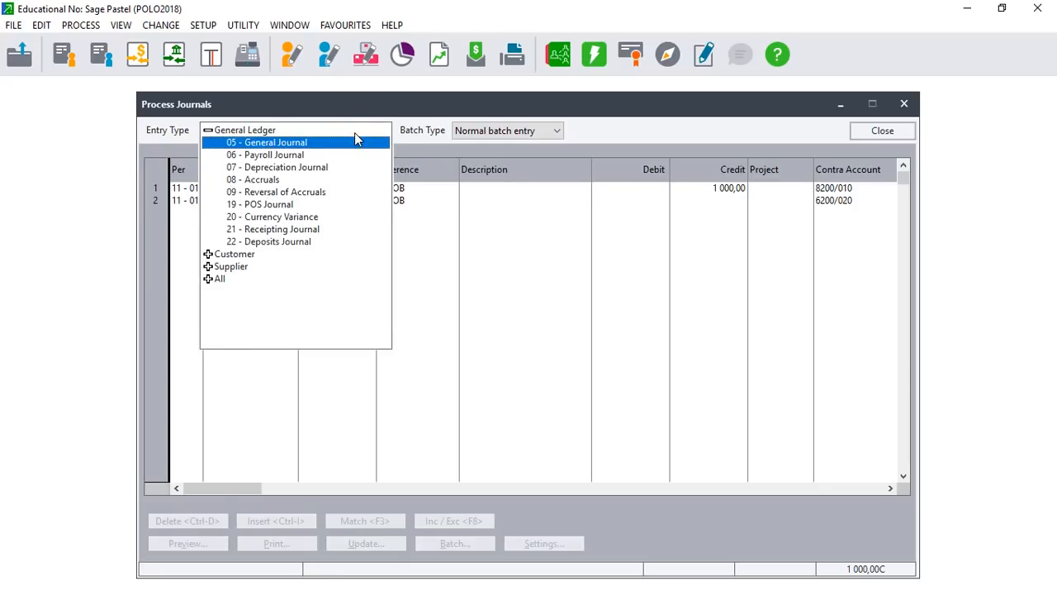
click(353, 133)
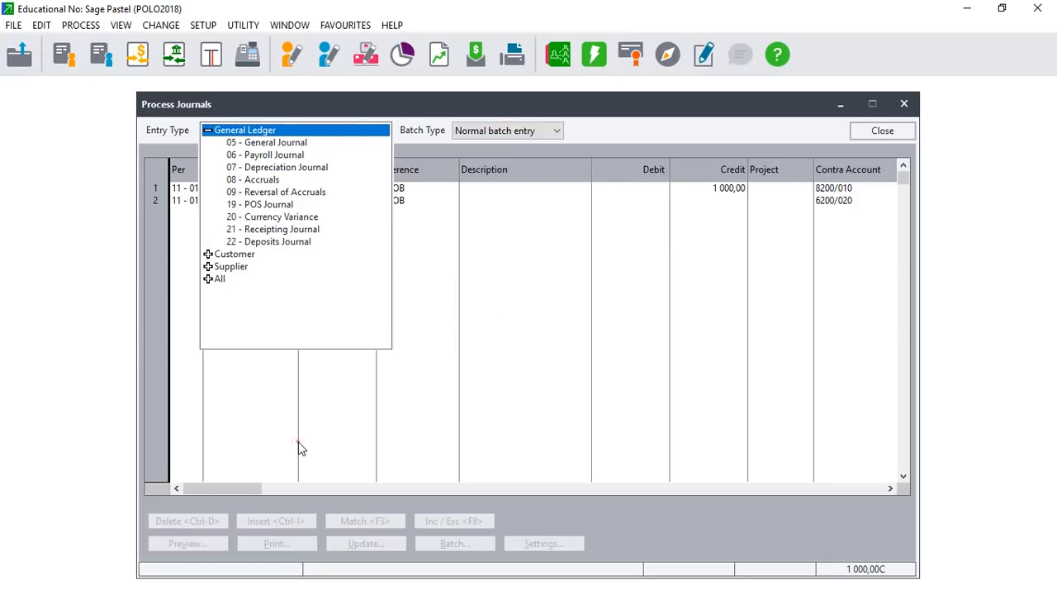
double_click(285, 133)
double_click(281, 132)
click(267, 143)
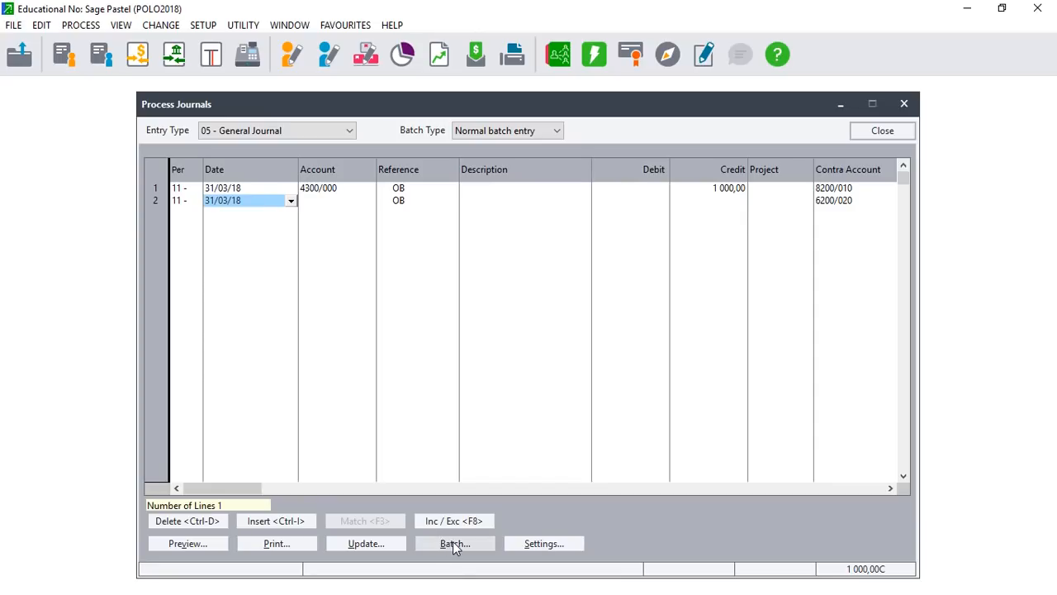
Post this journal batch with Automatically Reverse Journal ticked.
click(396, 543)
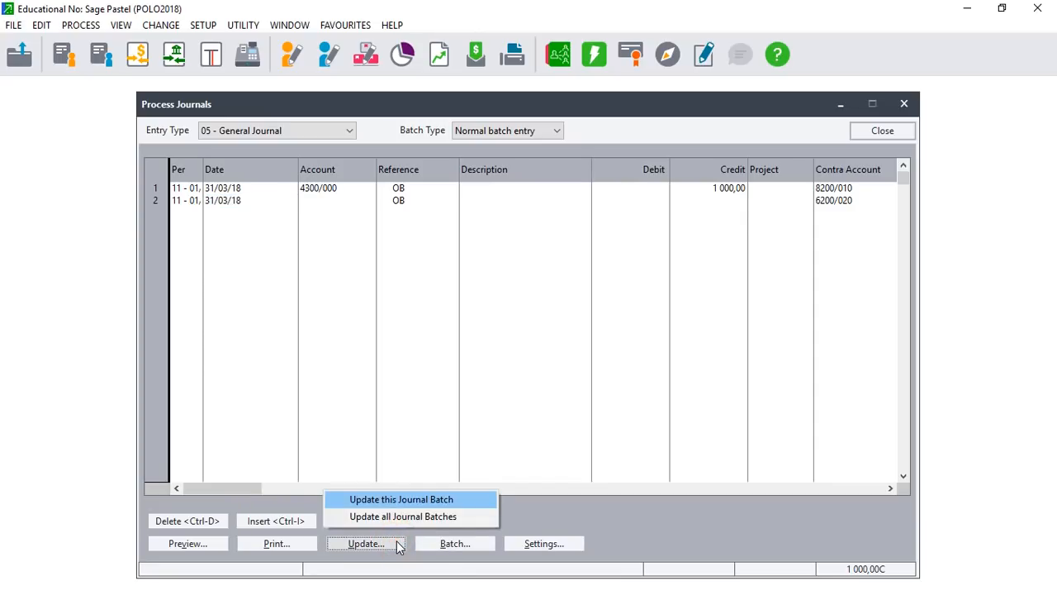
click(400, 500)
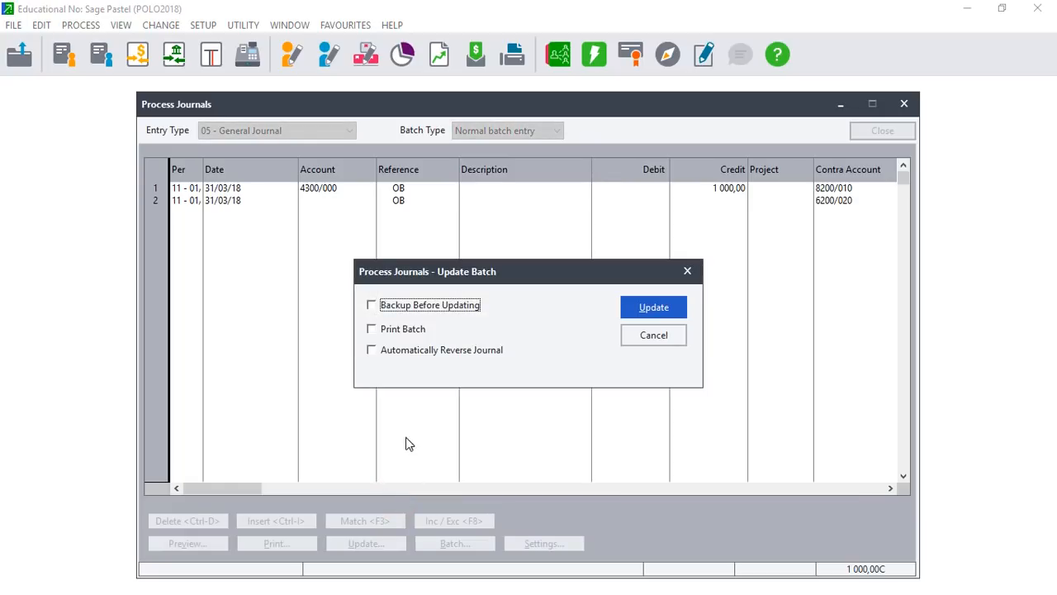
click(372, 351)
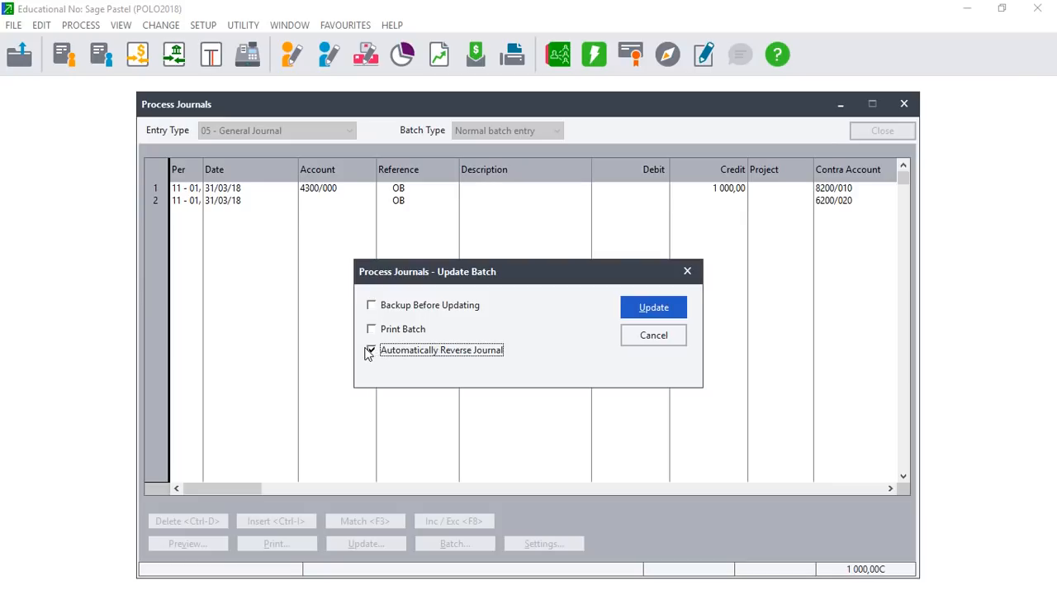
click(659, 311)
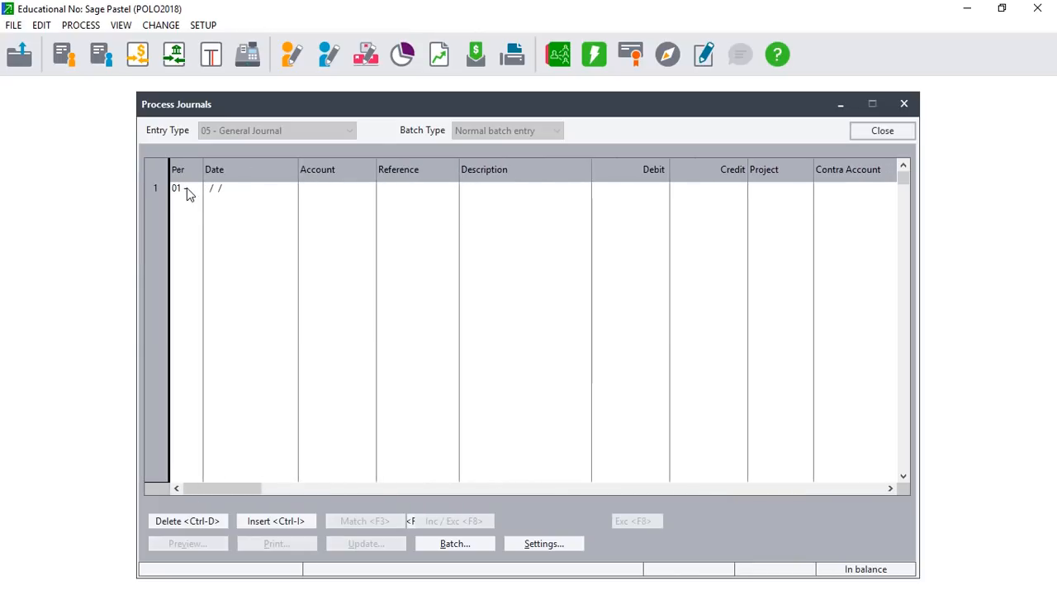
Start a period 11 journal line dated 31/03/18 on account Rent Paid 4300/000.
click(196, 188)
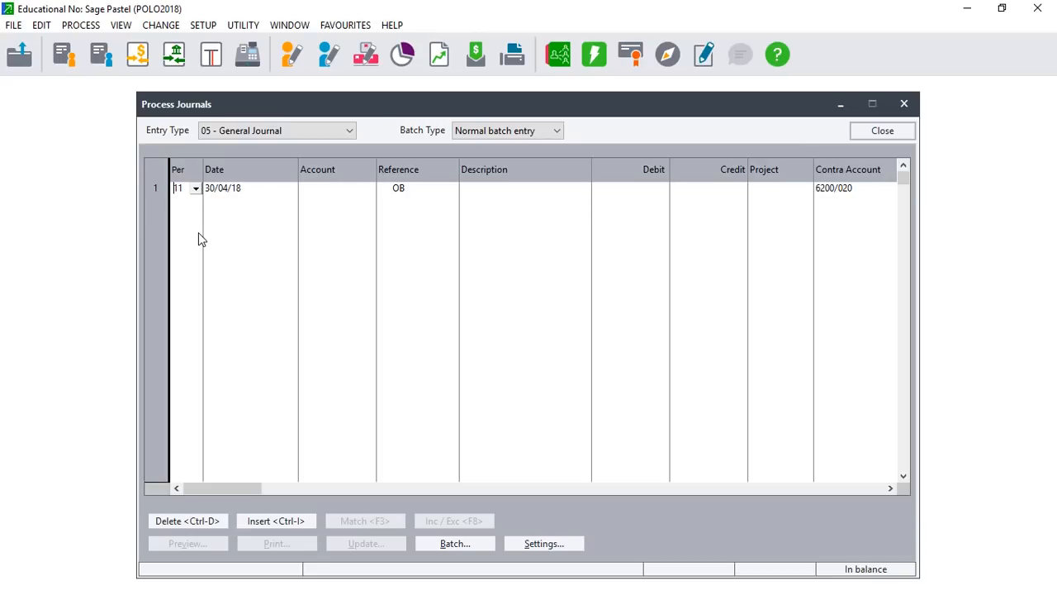
key(Tab)
key(Tab)
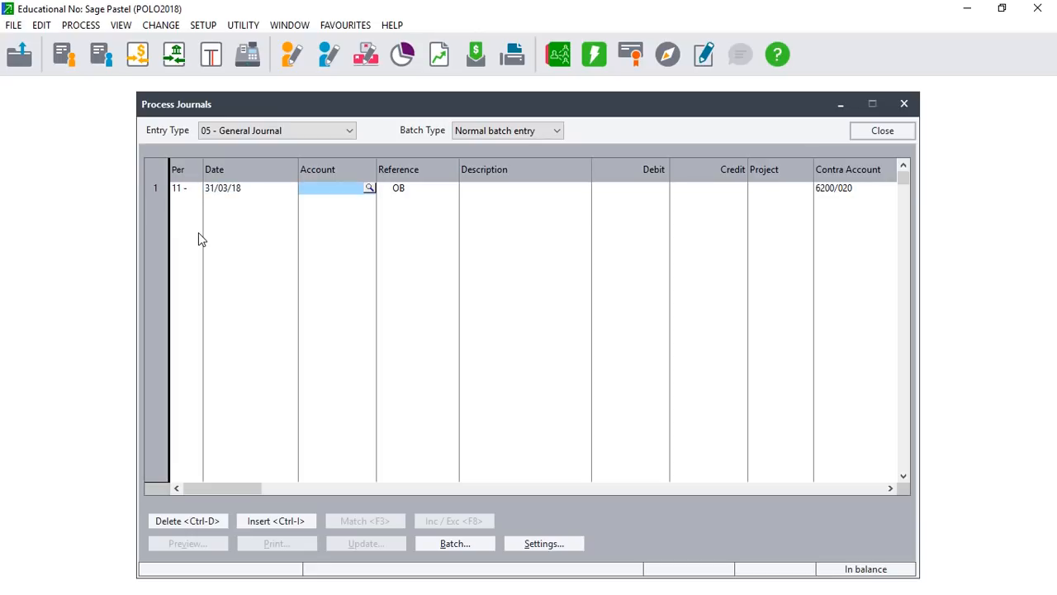
click(369, 188)
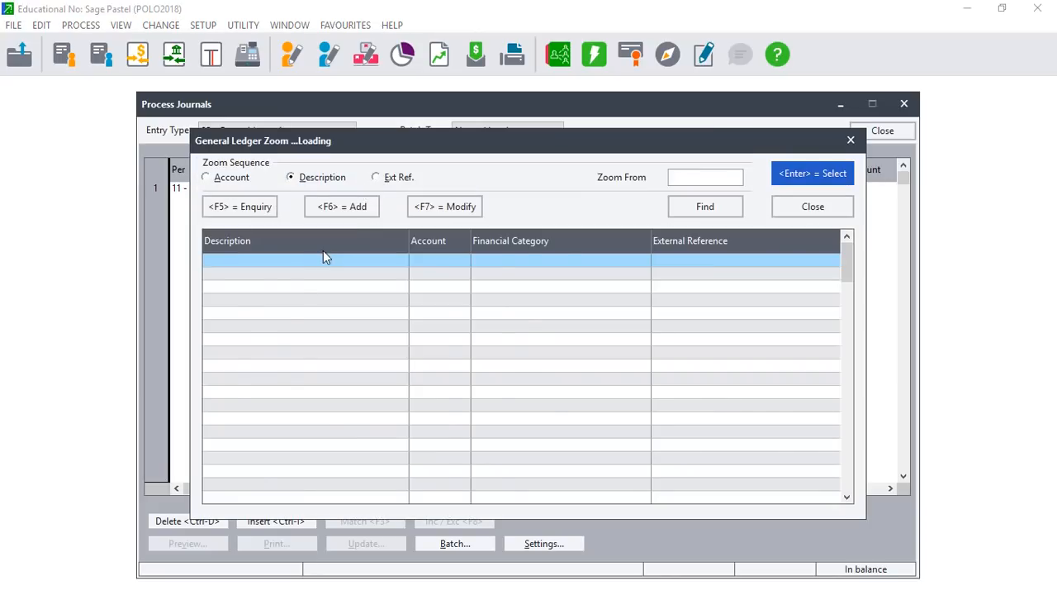
text(RE)
click(307, 281)
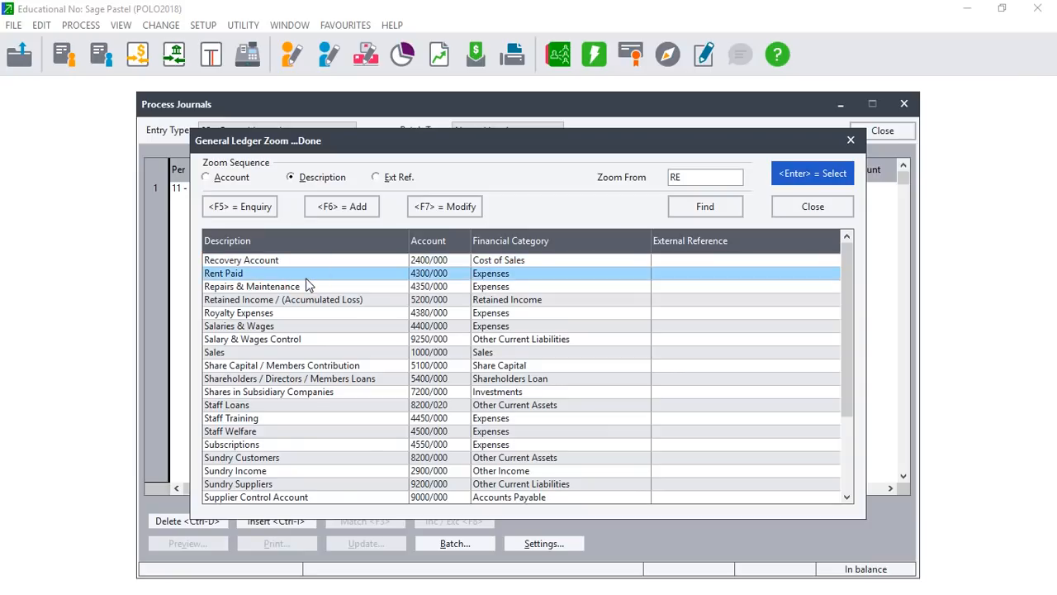
key(Return)
key(Return)
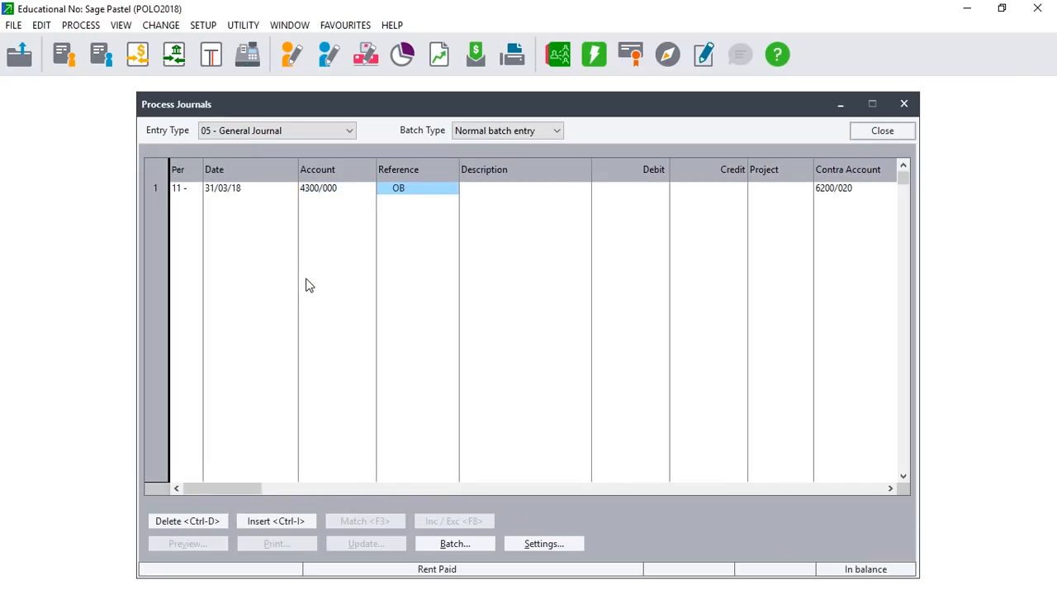
key(Return)
key(Return)
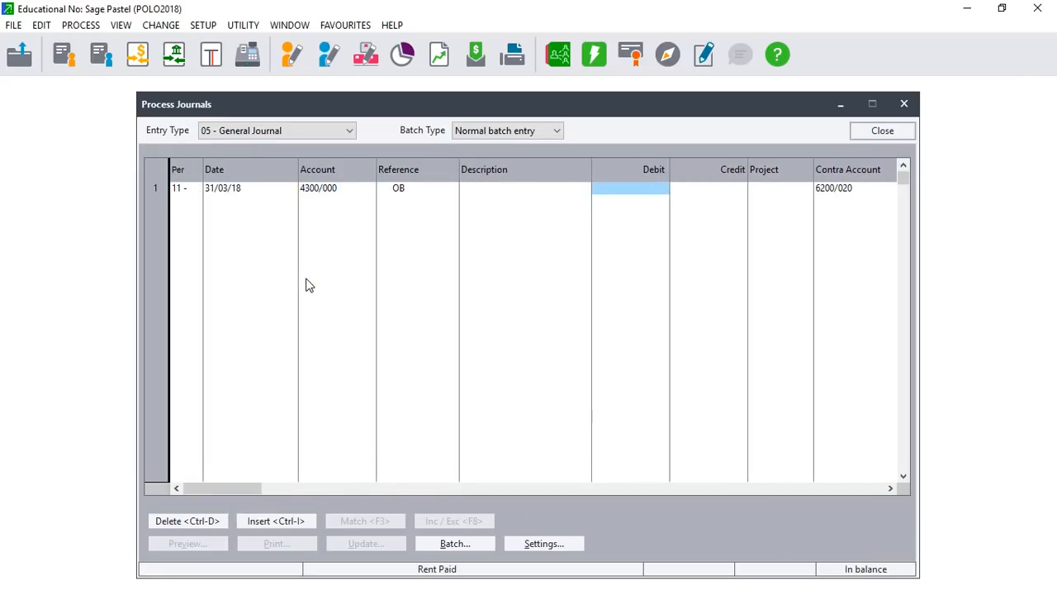
Credit 1 000,00 against contra account Prepayments / Deferred Expenses 8200/010, starting line 2.
click(653, 187)
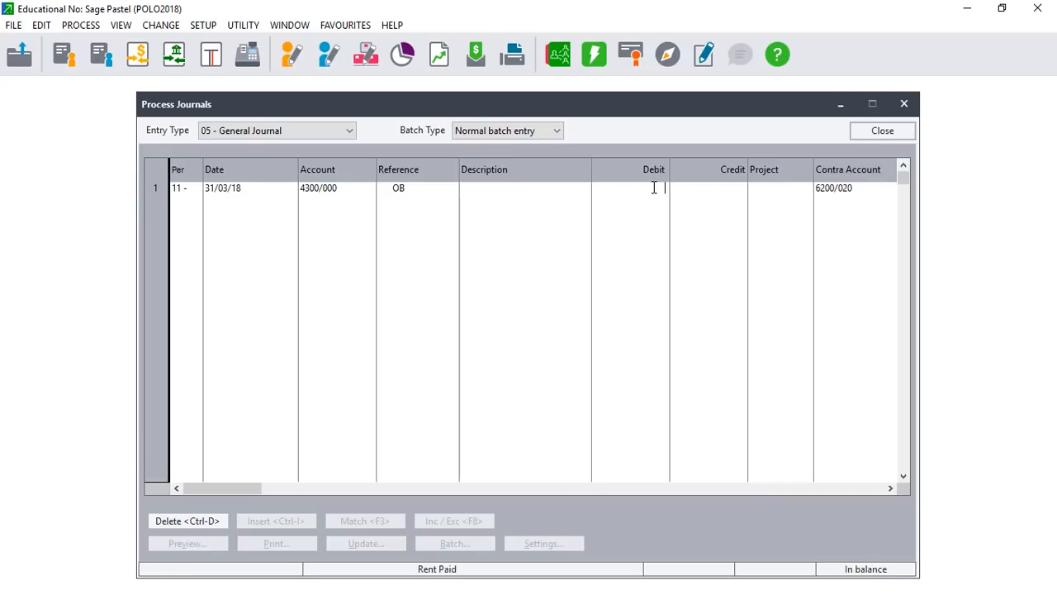
click(679, 188)
text(1000)
key(Return)
key(Return)
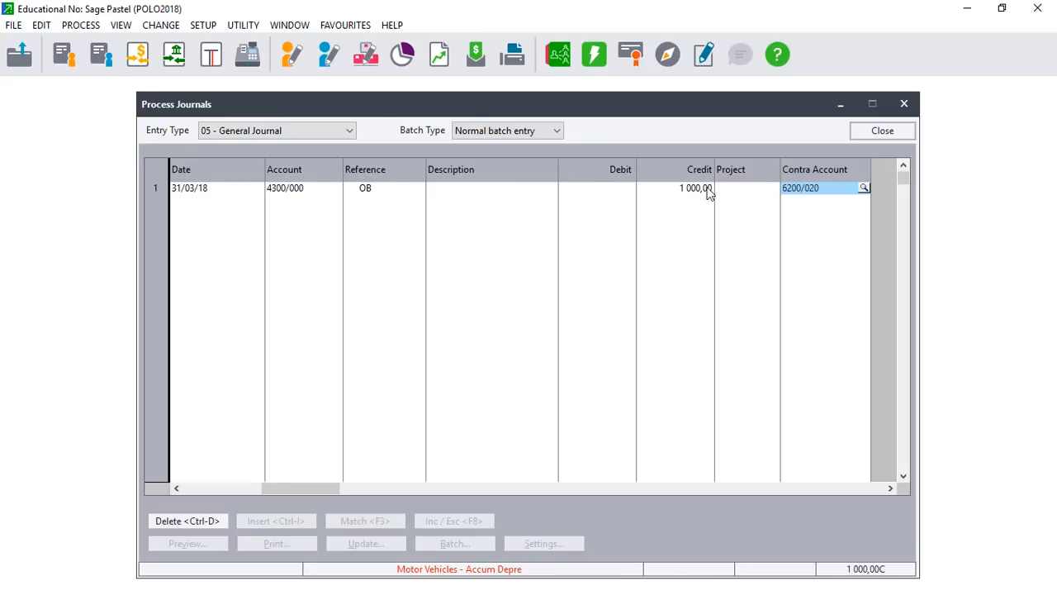
click(863, 190)
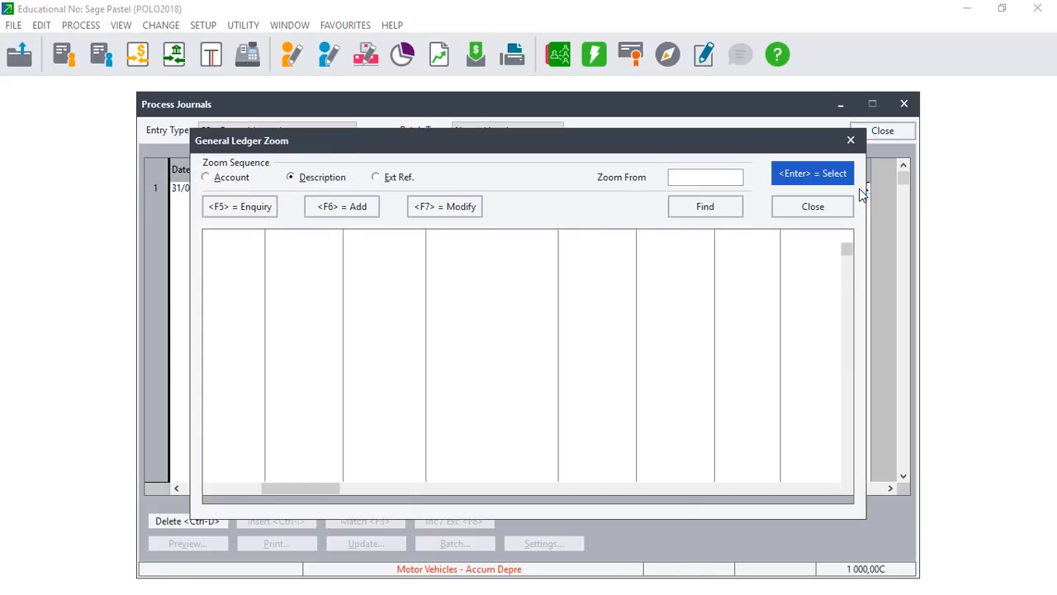
text(PRE)
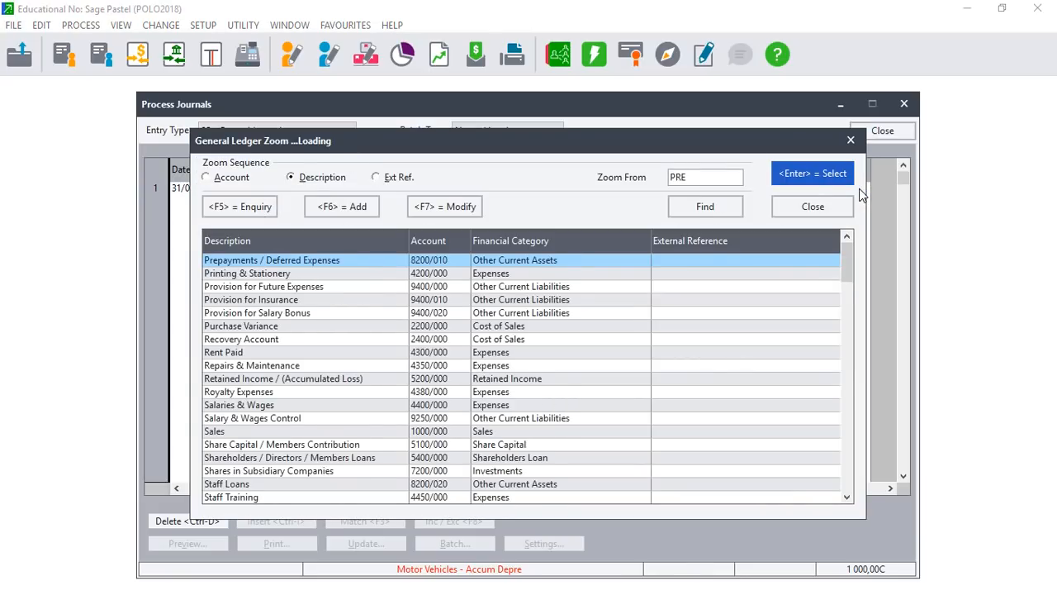
key(Return)
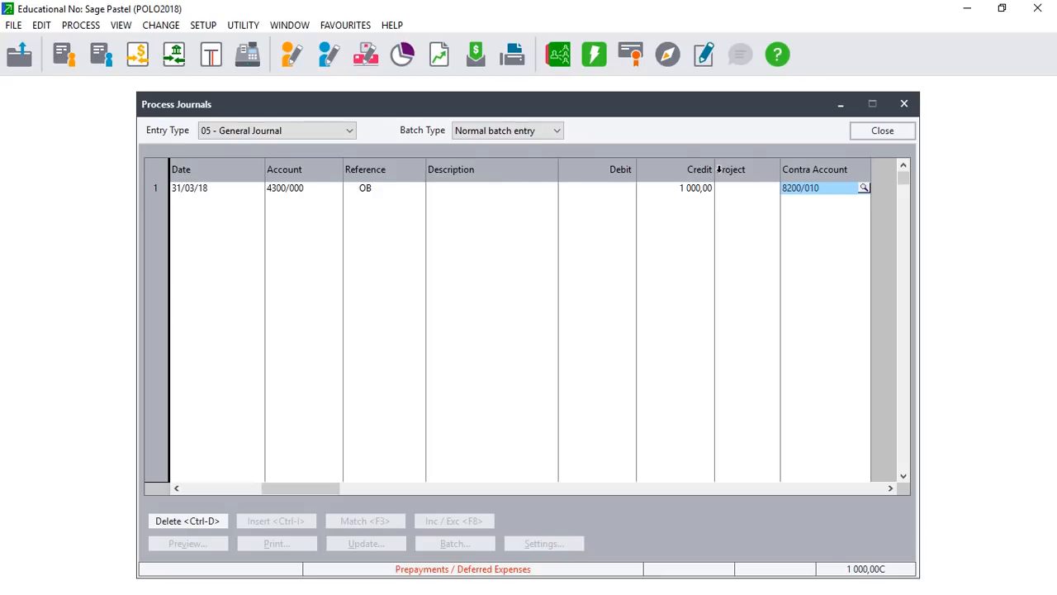
key(Return)
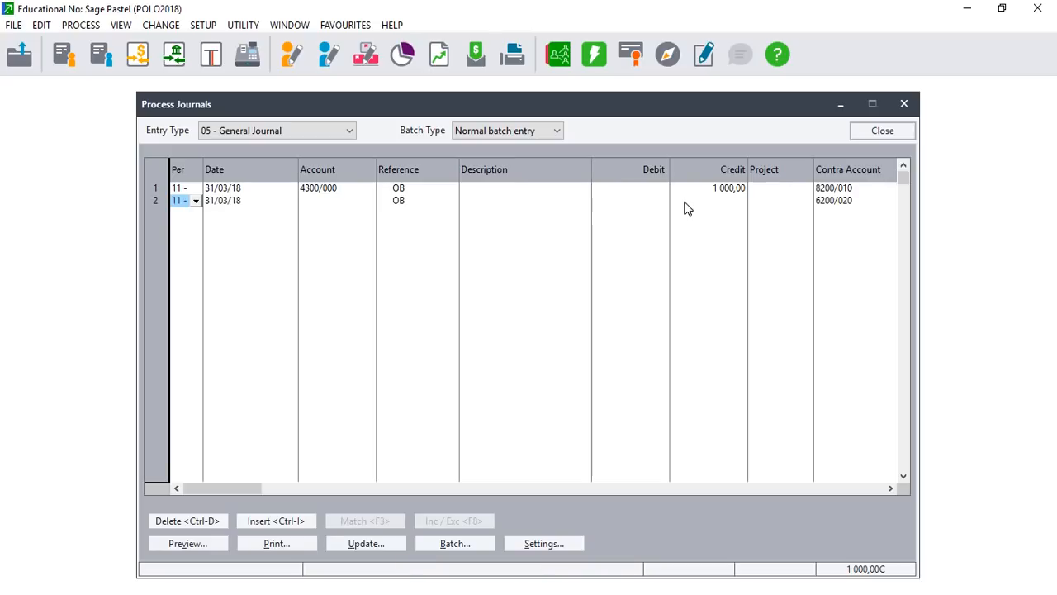
Post only this journal batch without reversal, then close Process Journals.
click(367, 542)
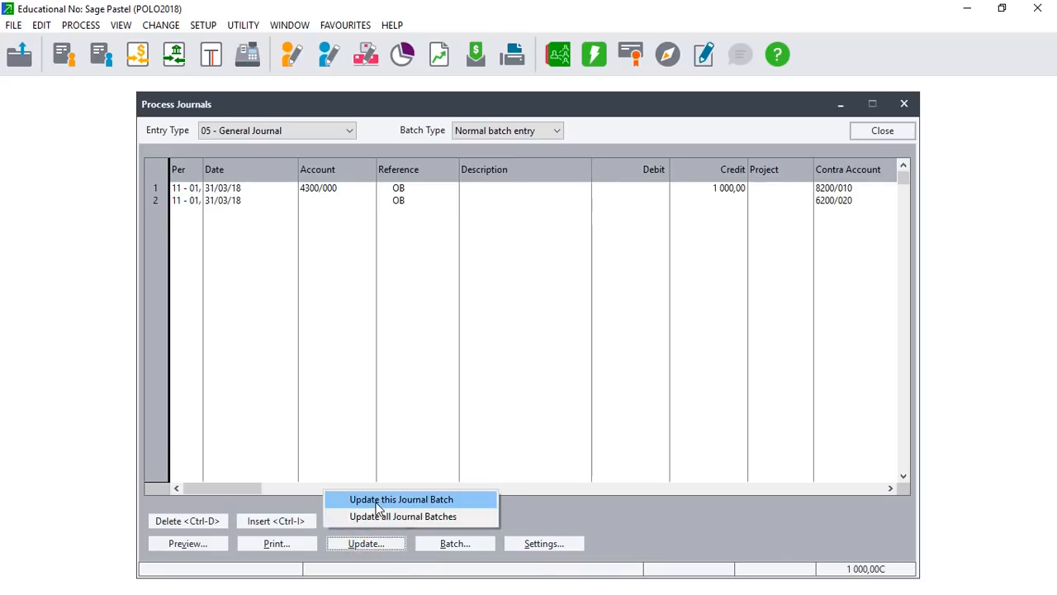
click(377, 501)
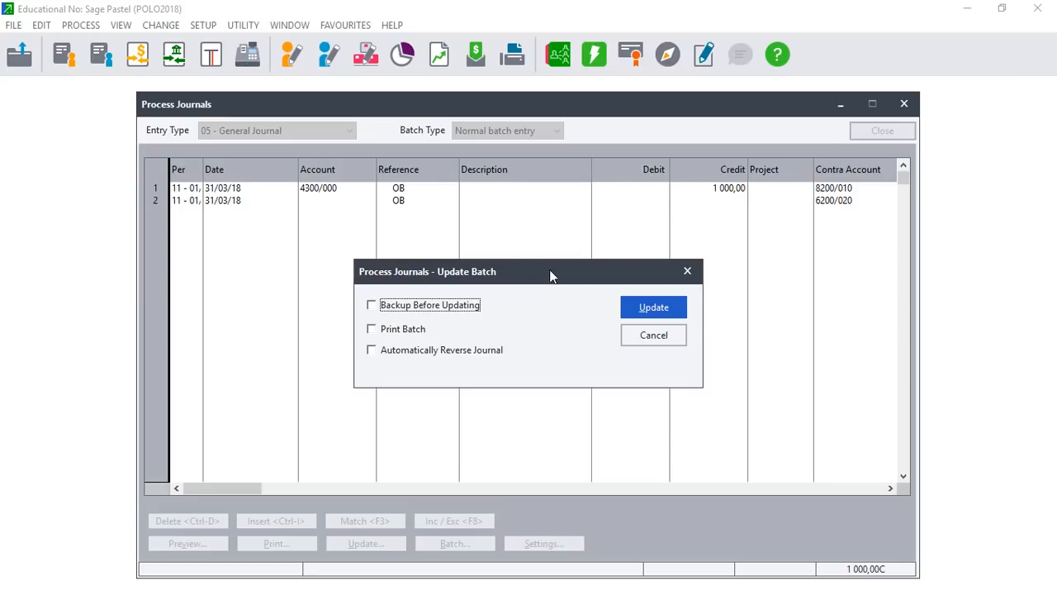
click(657, 310)
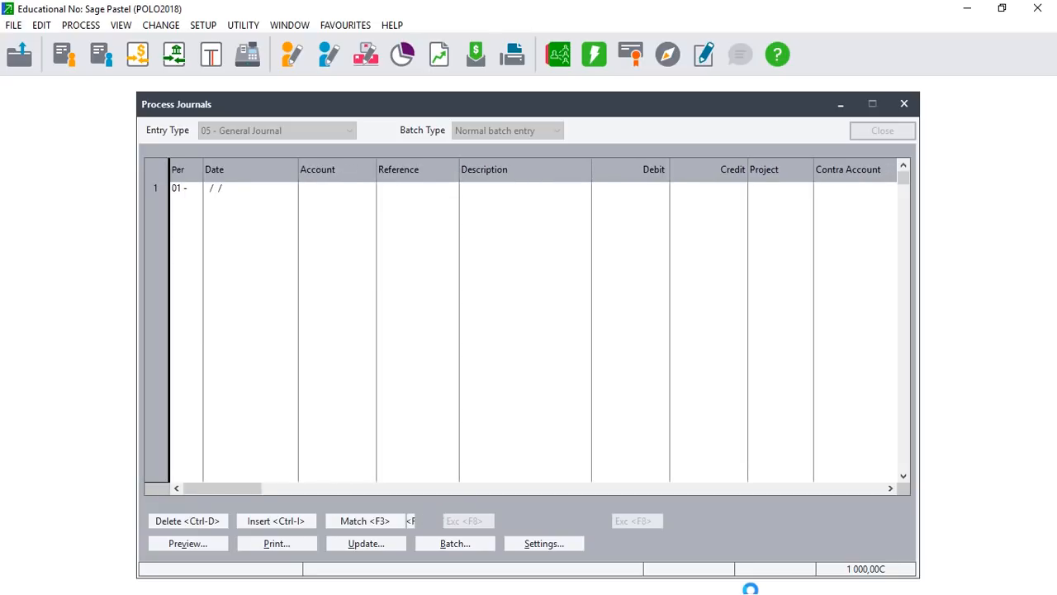
click(908, 104)
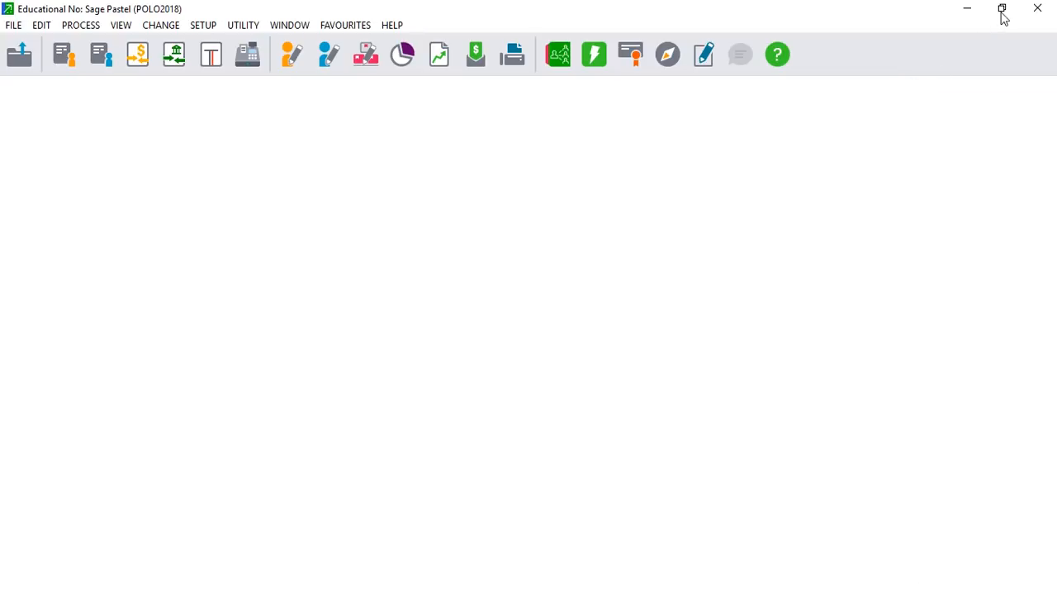
Restore Sage Pastel, maximise the Edge PDF, and scroll to page 4, 'Example 1: Adjusting entries'.
click(1002, 10)
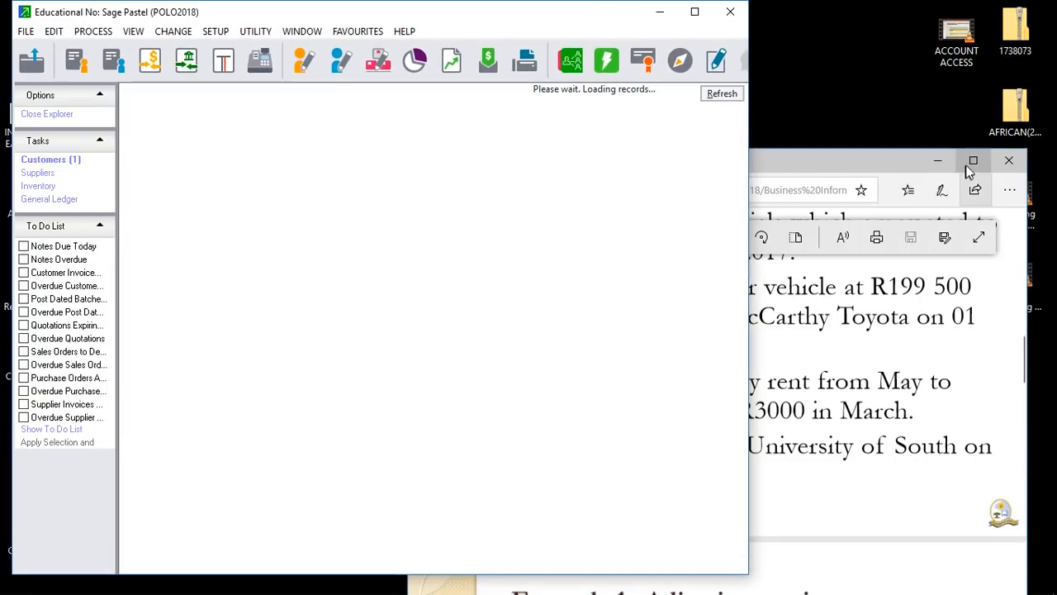
click(971, 163)
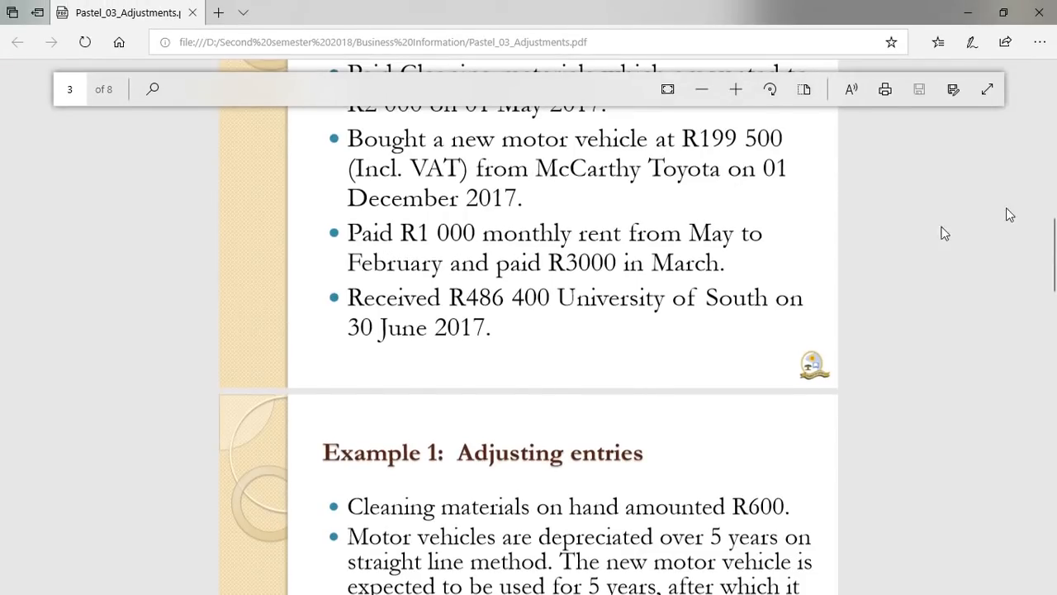
scroll(2, 273, down, 3)
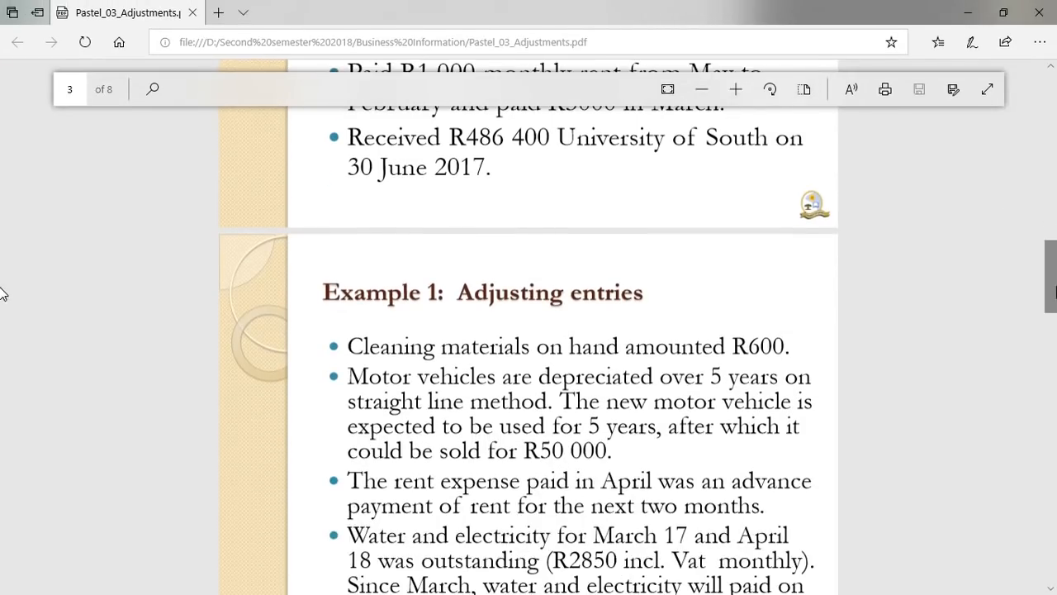
scroll(2, 308, down, 1)
scroll(1, 307, up, 1)
scroll(1, 310, down, 2)
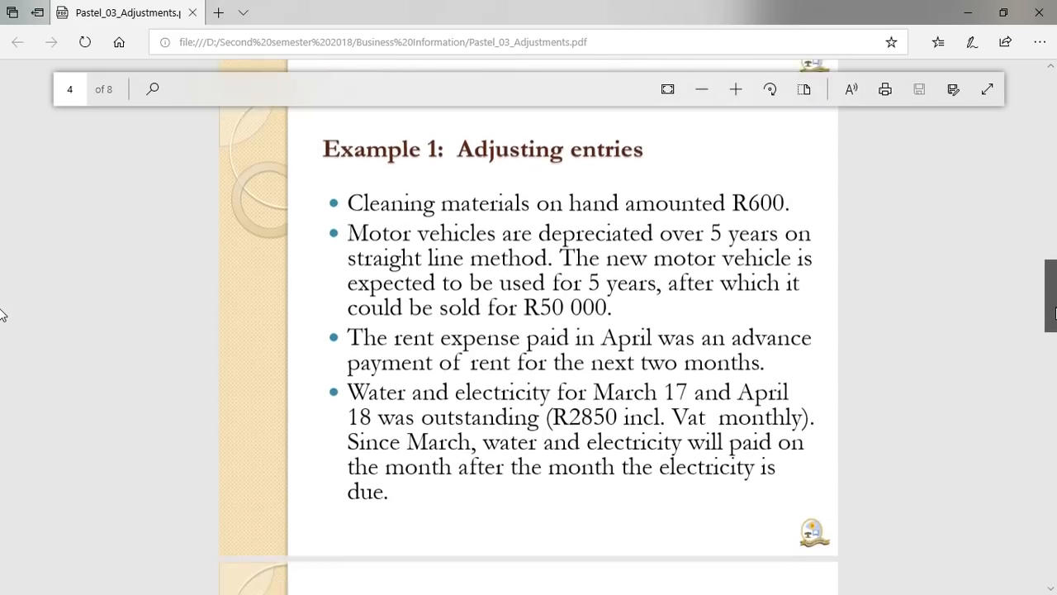
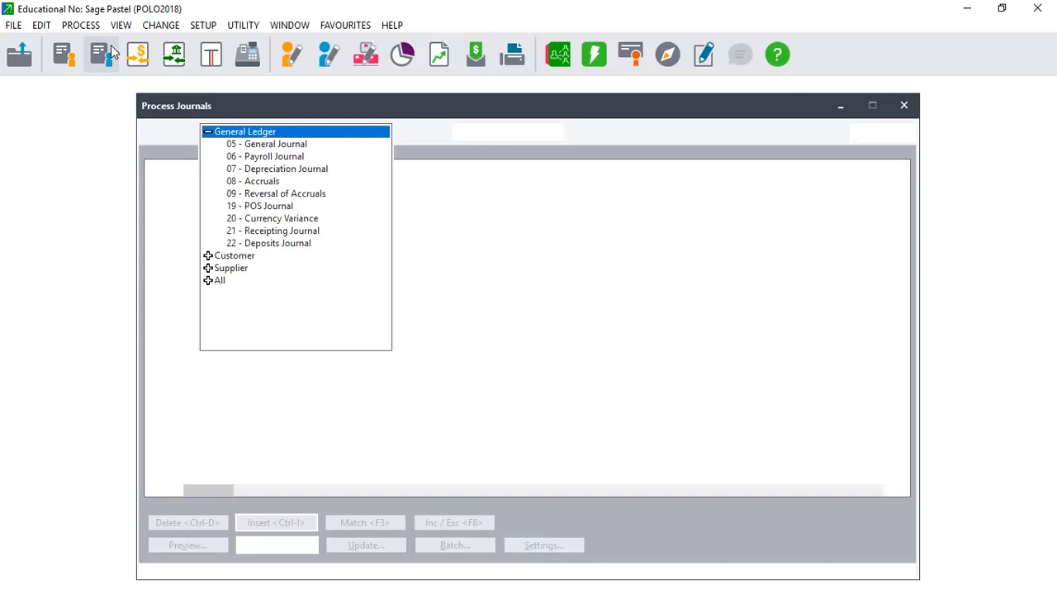
Select 08 - Accruals as the journal entry type, checking the adjusting entries PDF.
click(255, 184)
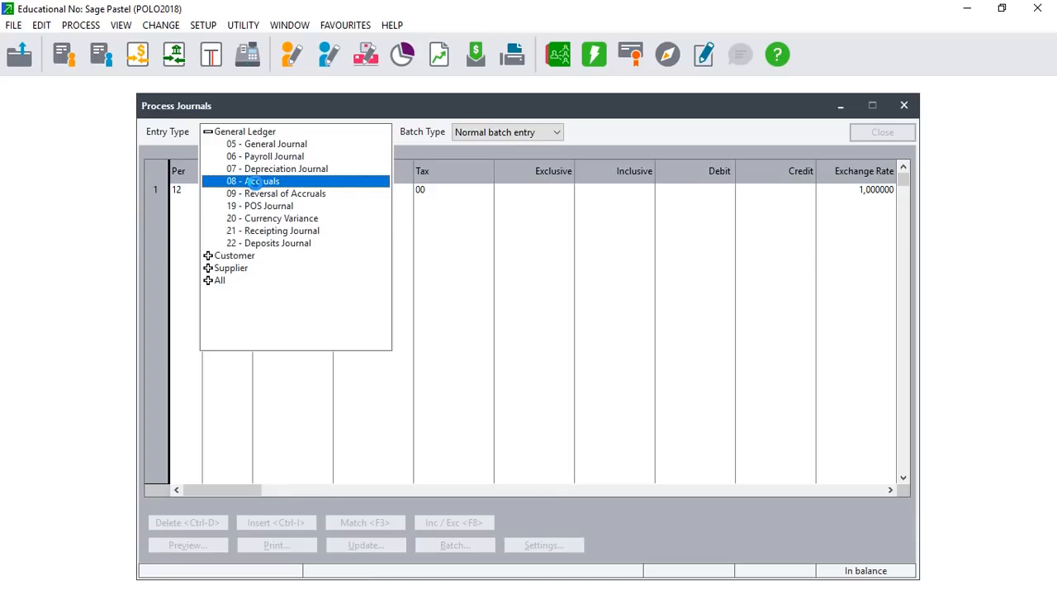
click(254, 181)
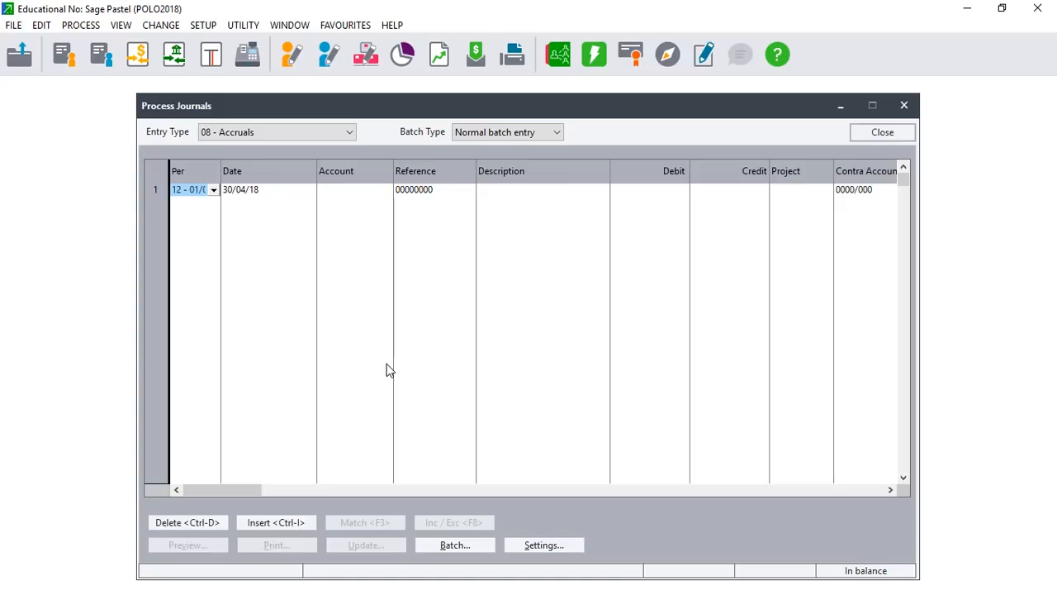
click(1001, 8)
click(973, 160)
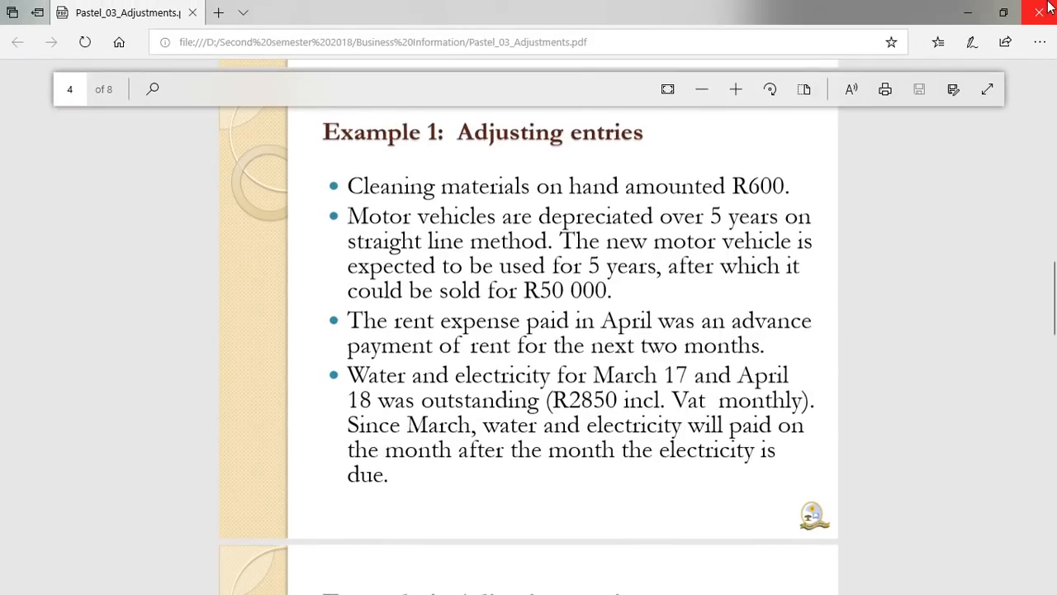
click(1004, 12)
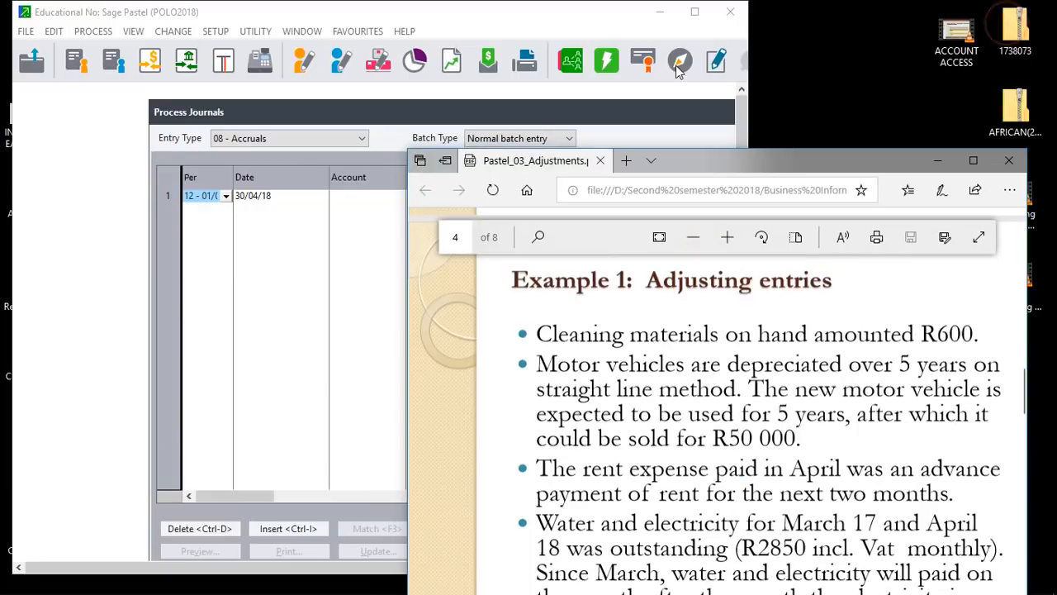
click(695, 12)
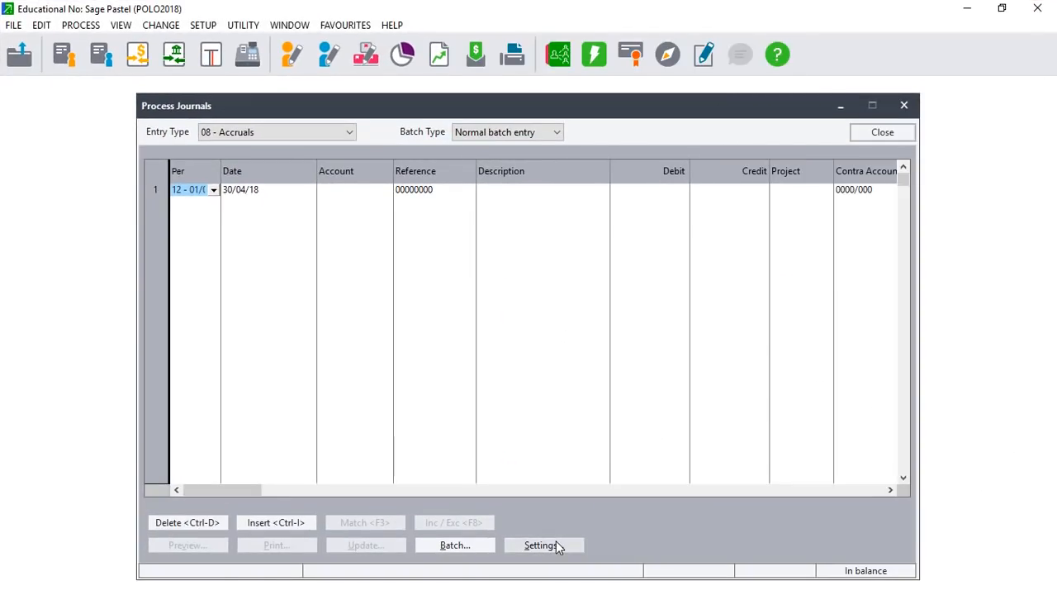
Enable Tax Processing in the journal Settings.
click(555, 544)
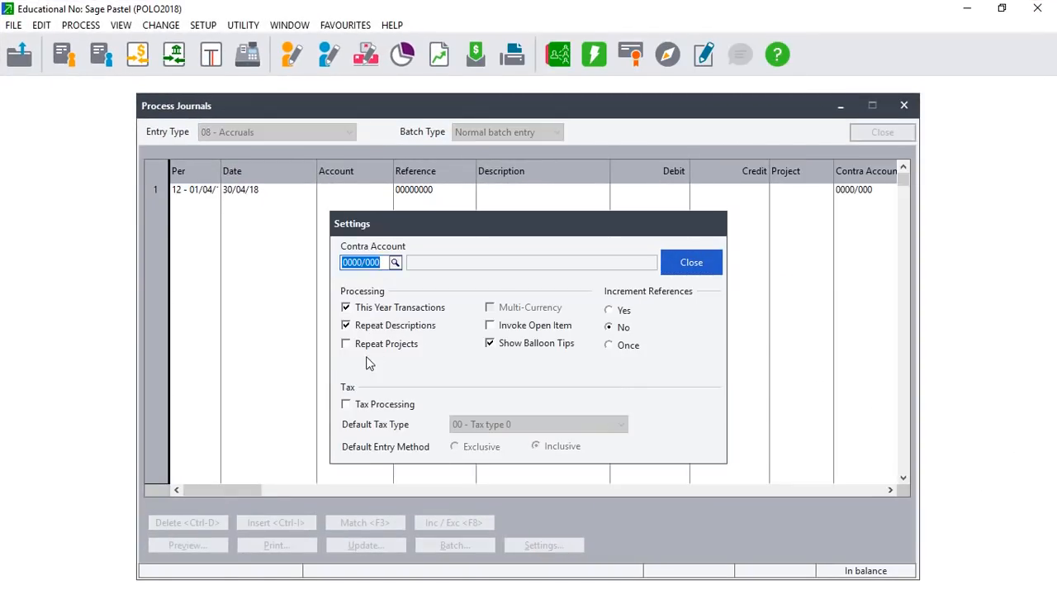
click(347, 403)
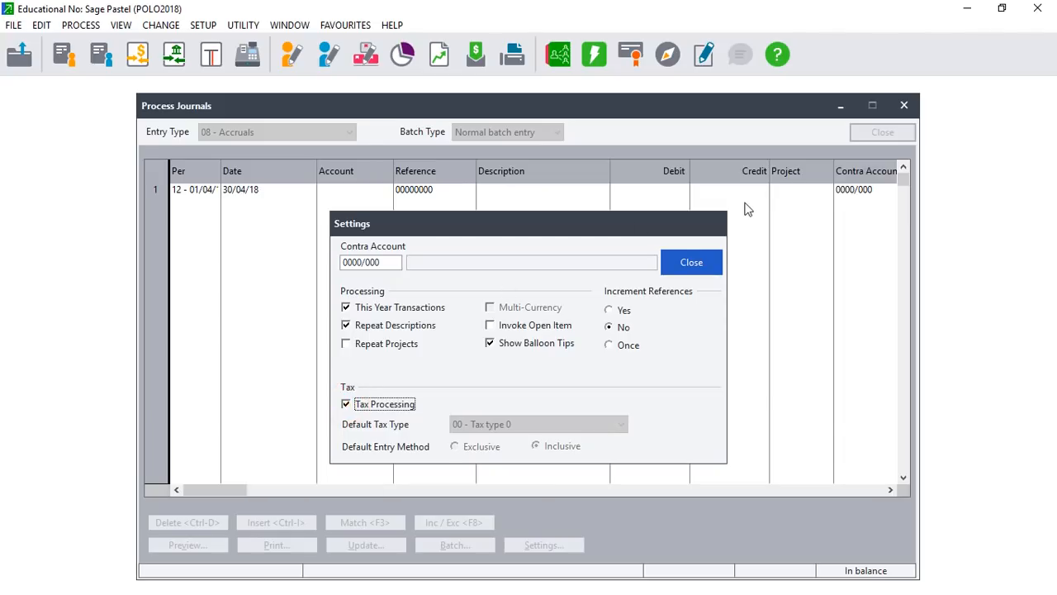
click(708, 264)
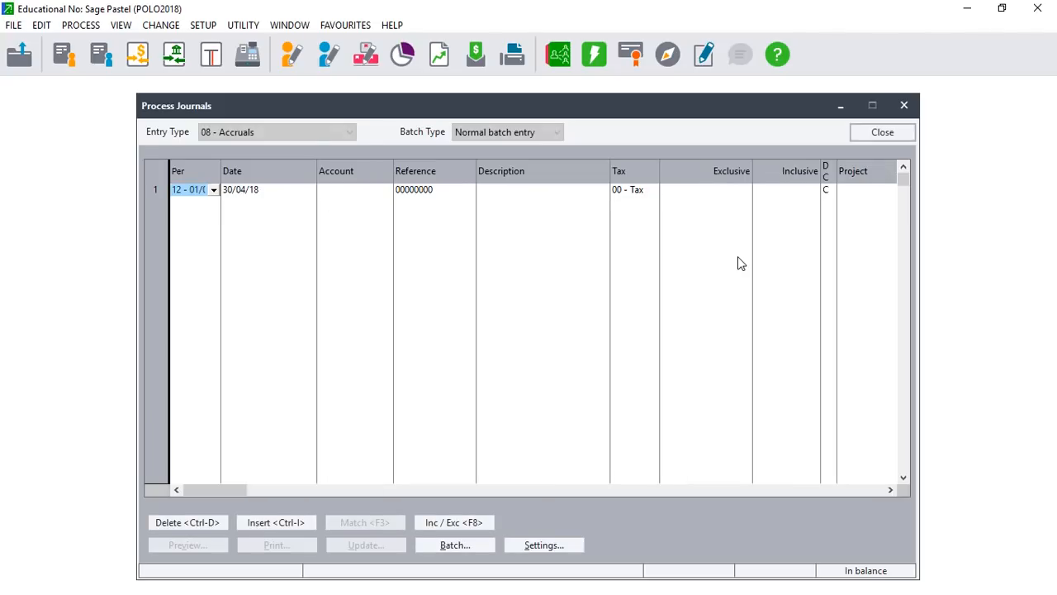
Set the first Accruals line to period 11 (March), dated 31/03/18, after checking the PDF.
click(216, 190)
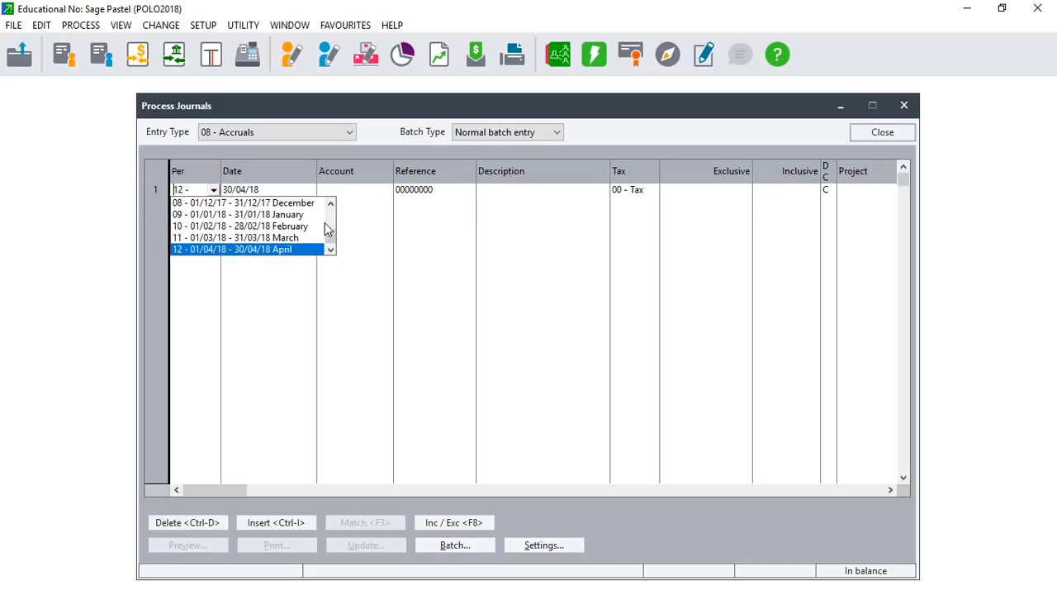
click(284, 238)
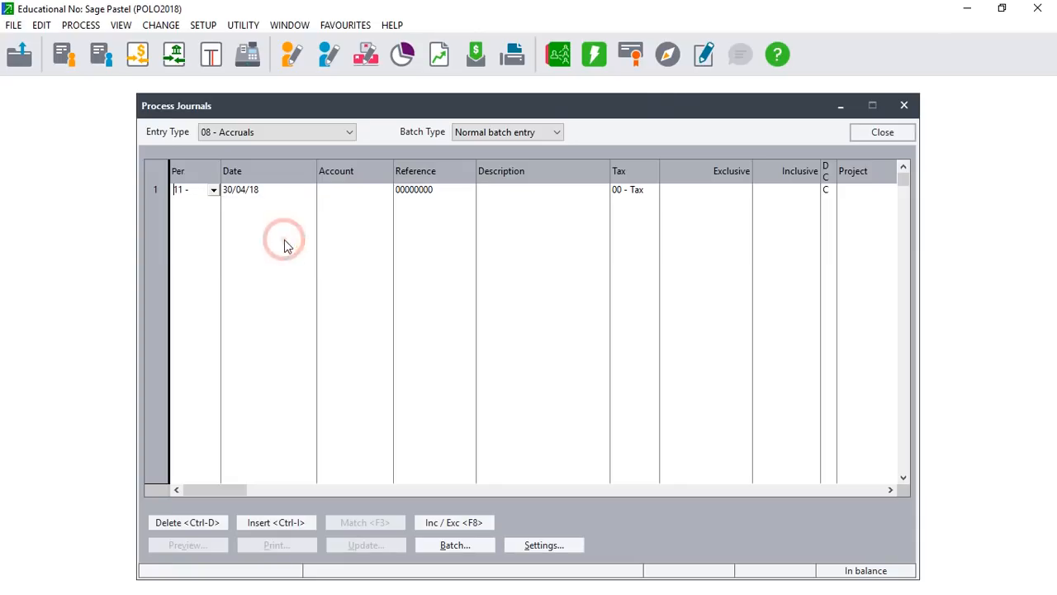
click(1011, 13)
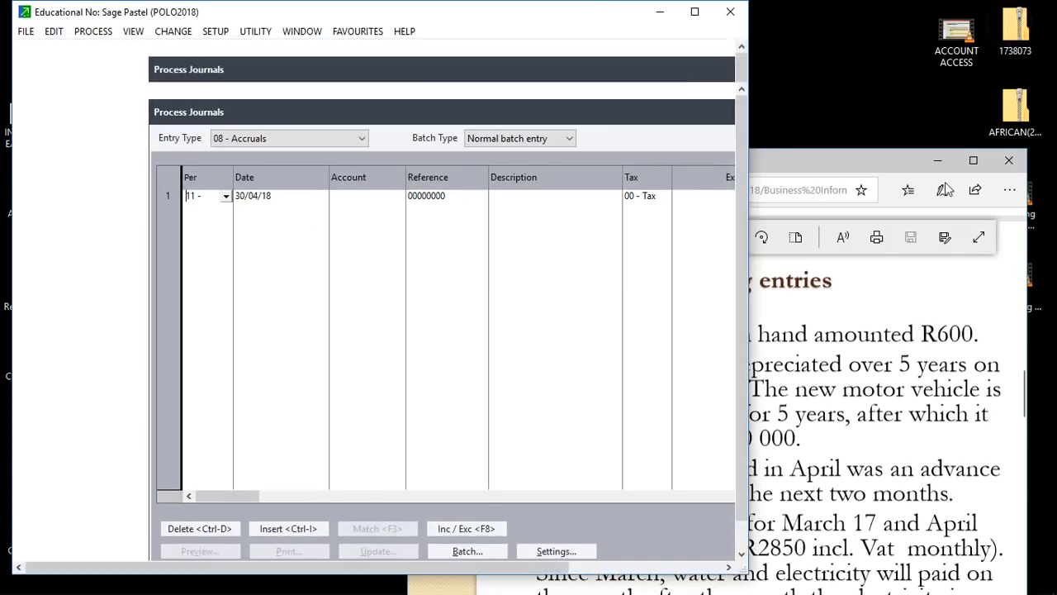
click(980, 171)
click(980, 168)
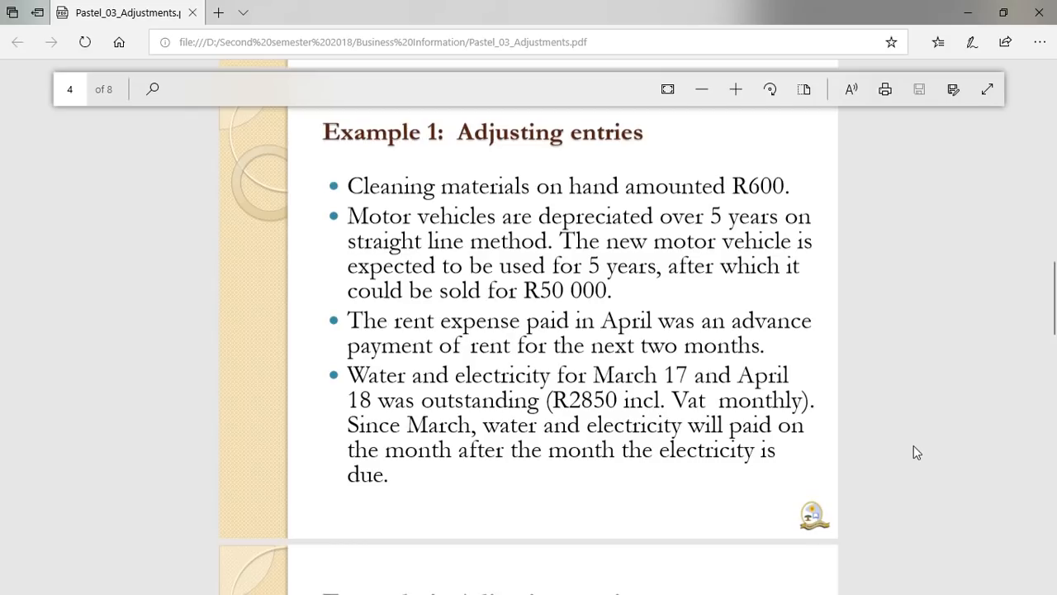
click(1004, 12)
click(694, 12)
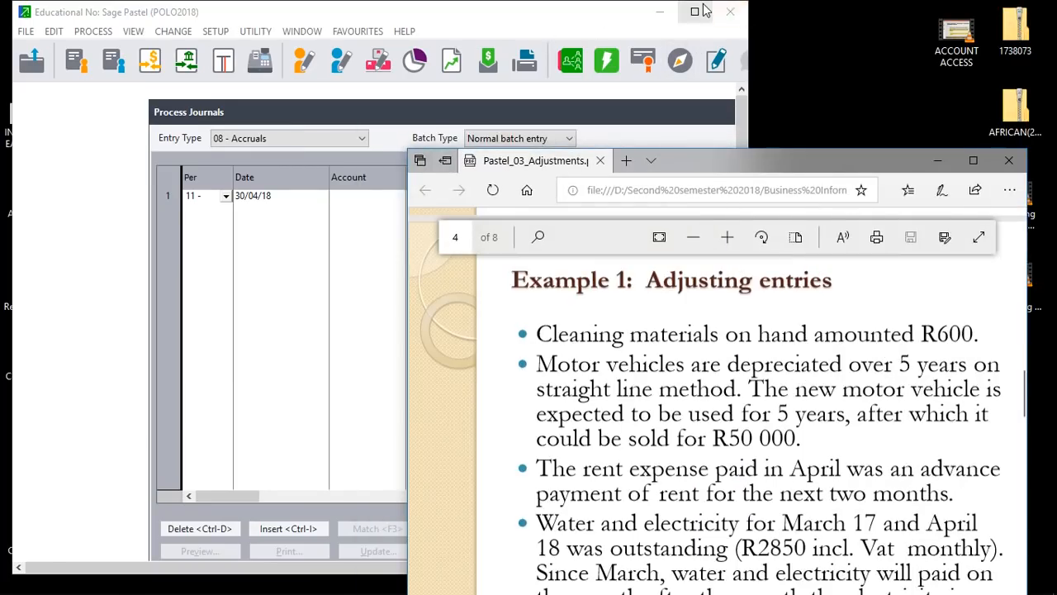
click(244, 193)
key(Tab)
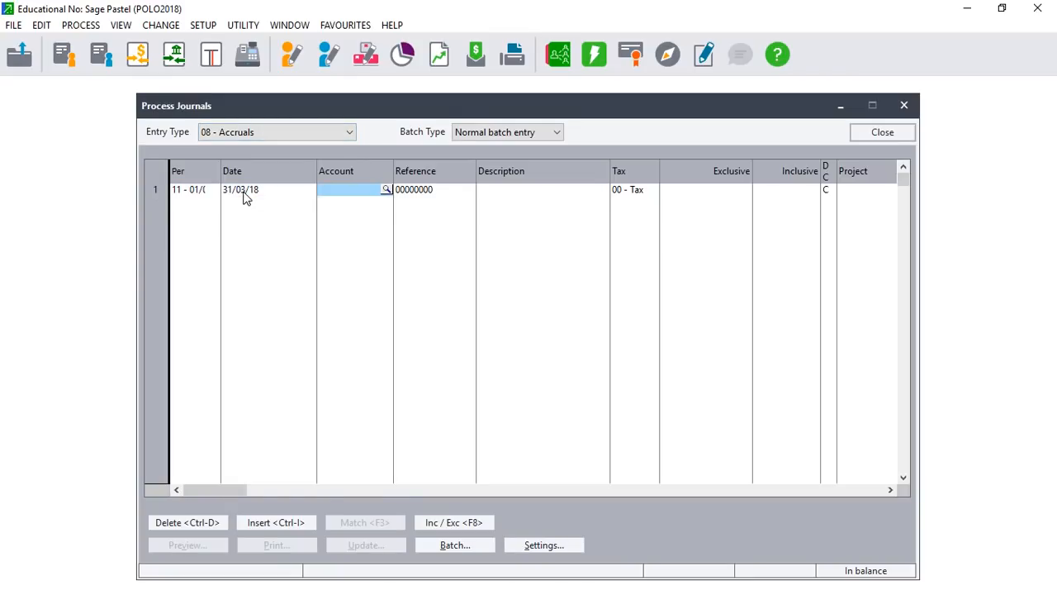
Put account Electricity & Water 3650/000 on the line with tax type 01 - Vat.
click(385, 190)
text(EL)
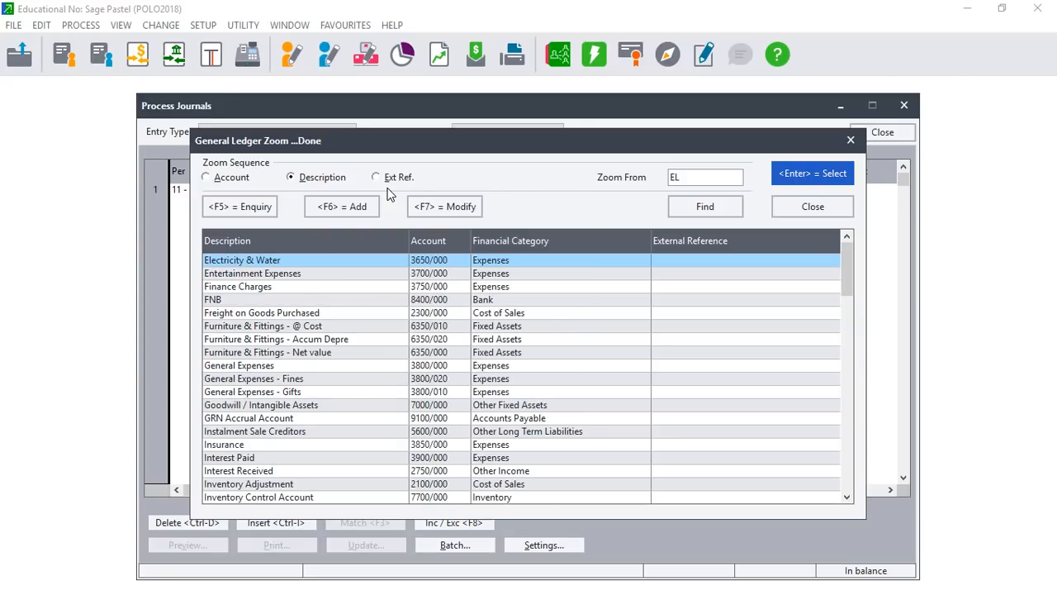
key(Return)
key(Return)
key(Return)
key(Return)
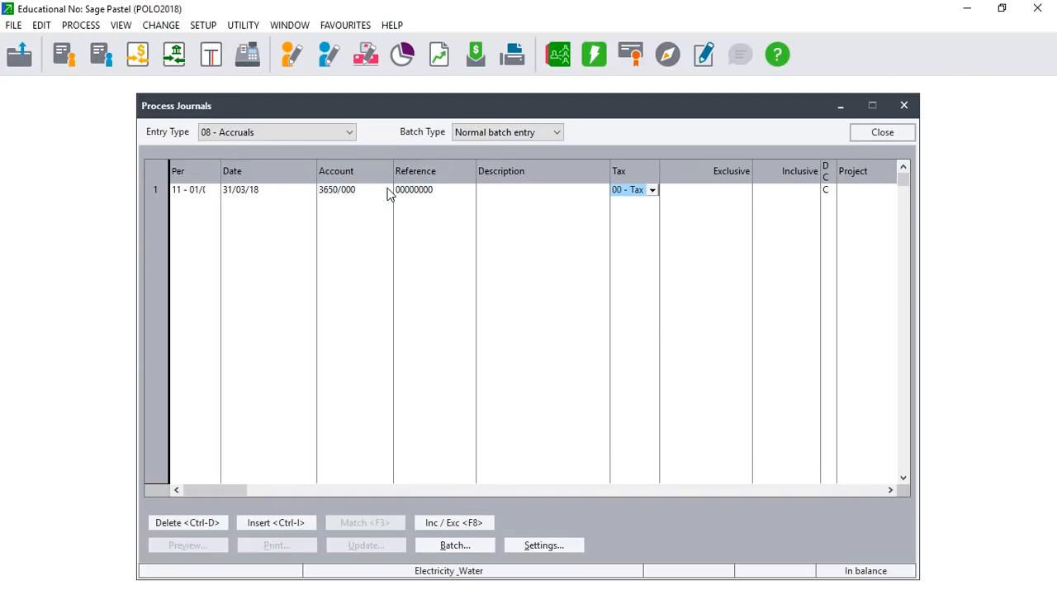
click(652, 190)
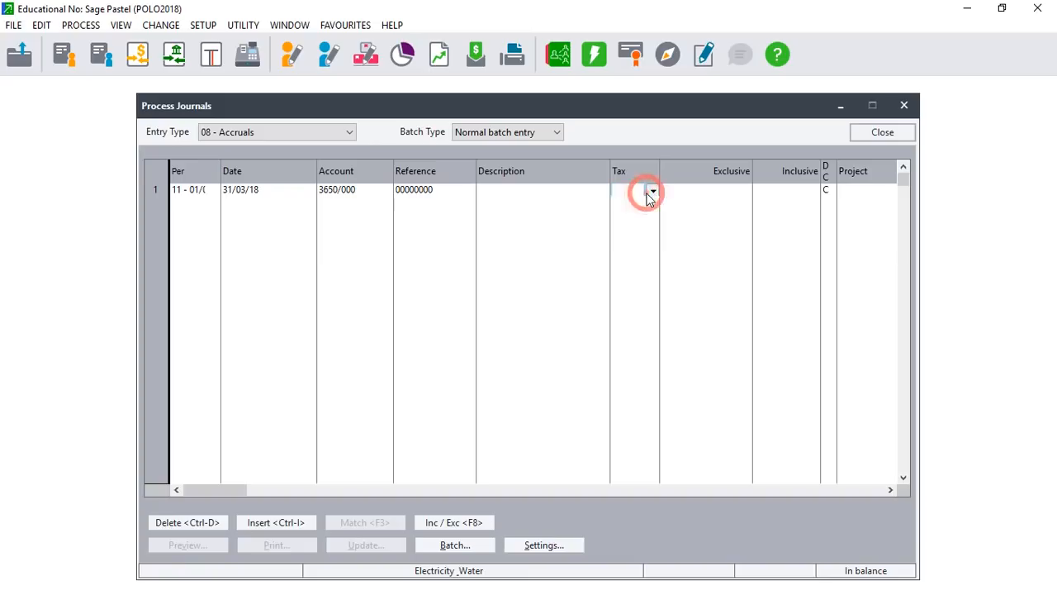
click(645, 214)
key(Return)
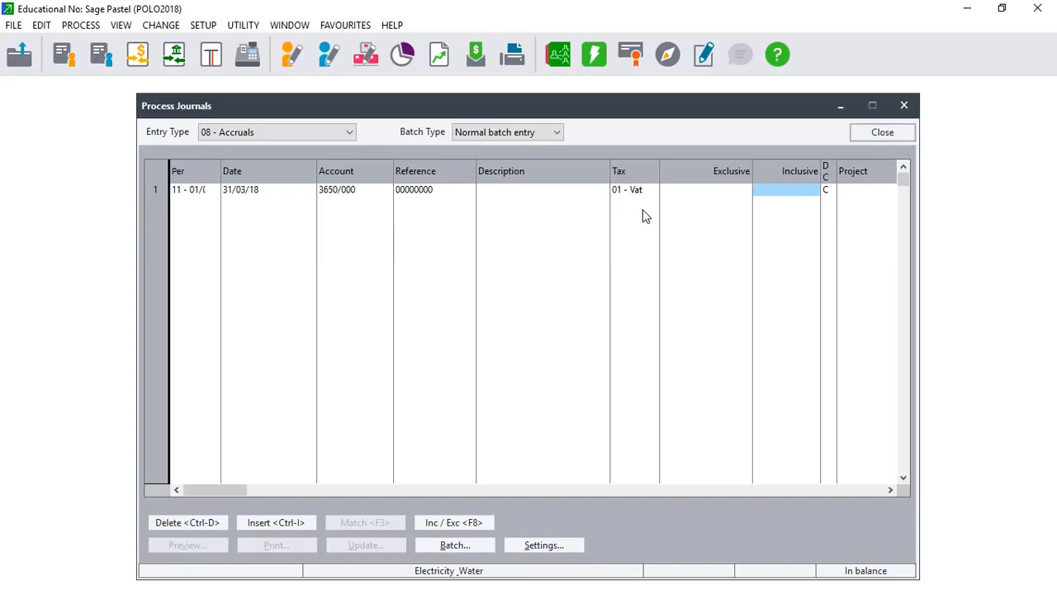
Enter 2 850,00 inclusive (2 500,00 exclusive) as a debit.
text(2850)
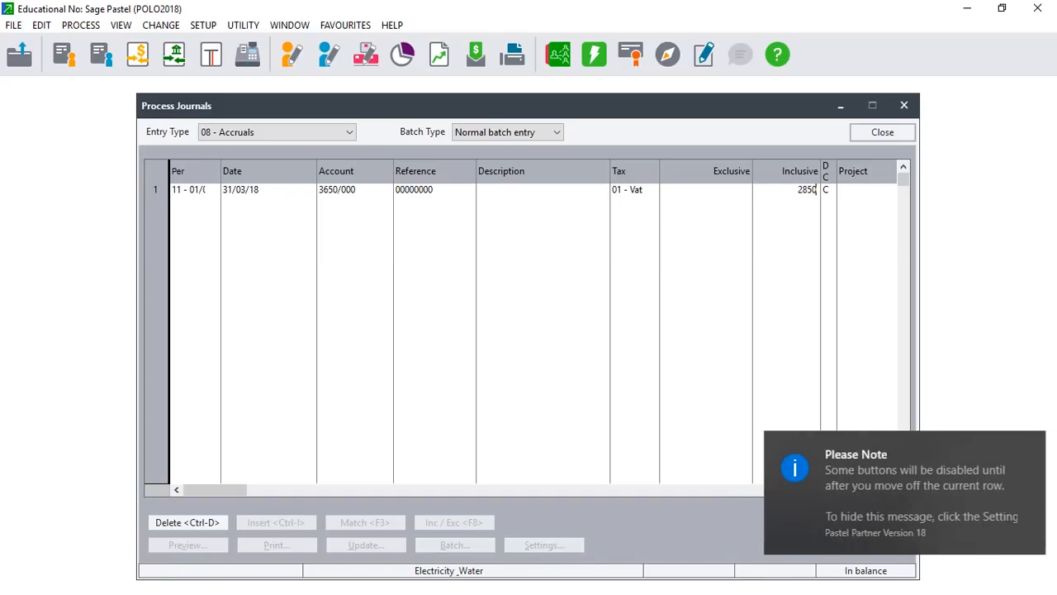
key(Return)
key(Return)
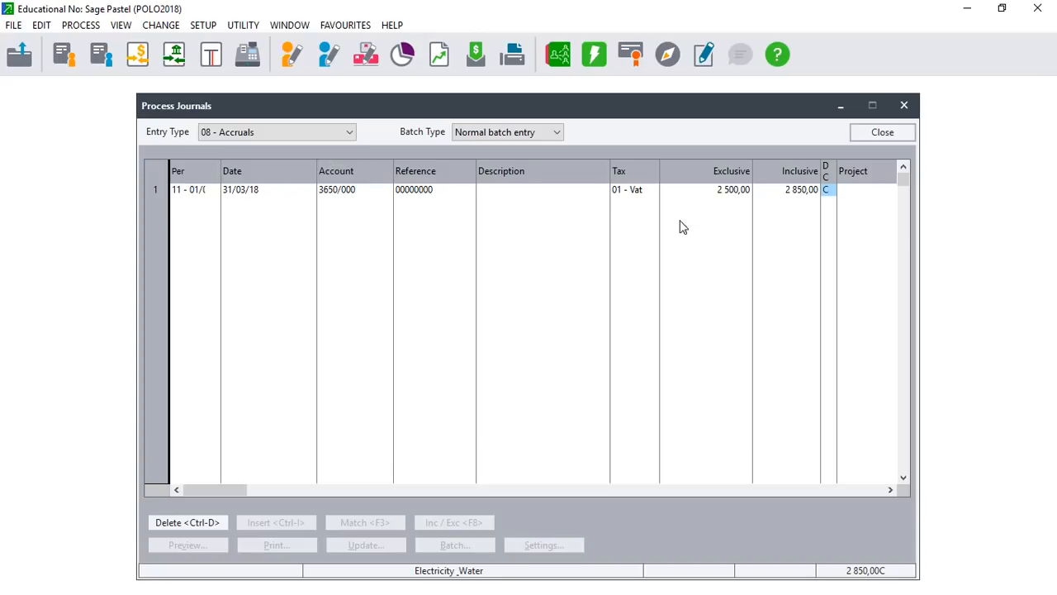
text(D)
key(Tab)
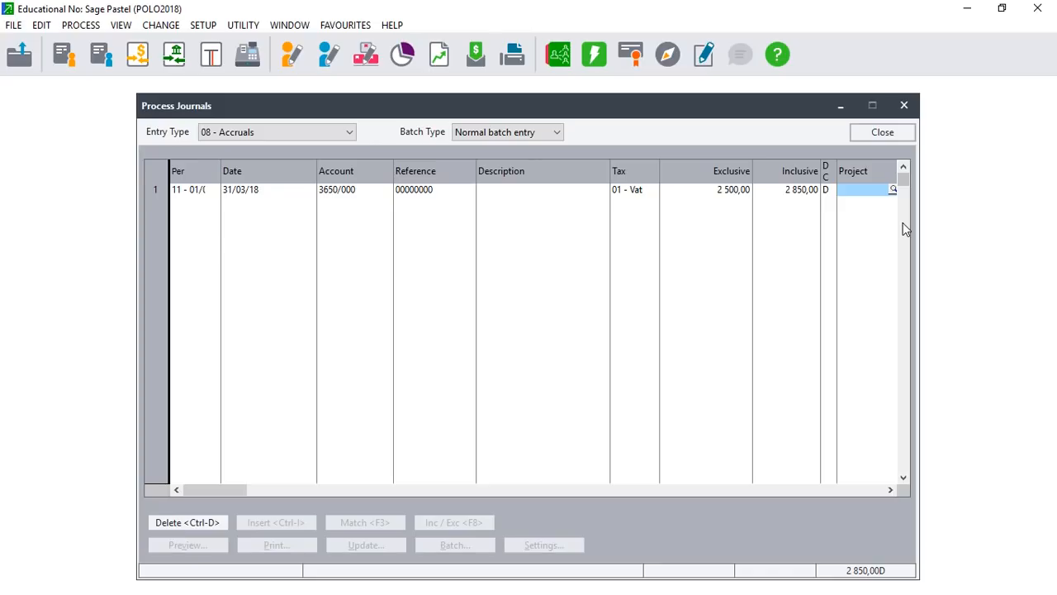
key(Tab)
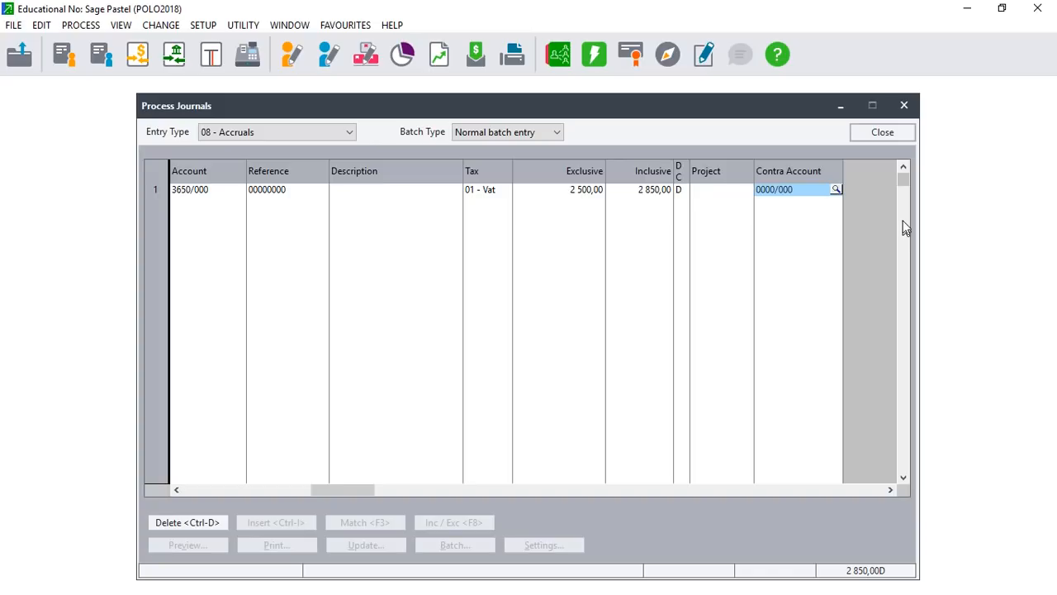
Search the contra lookup for ACCRU, EXPE and ACCR, then start adding a new ledger account.
click(836, 190)
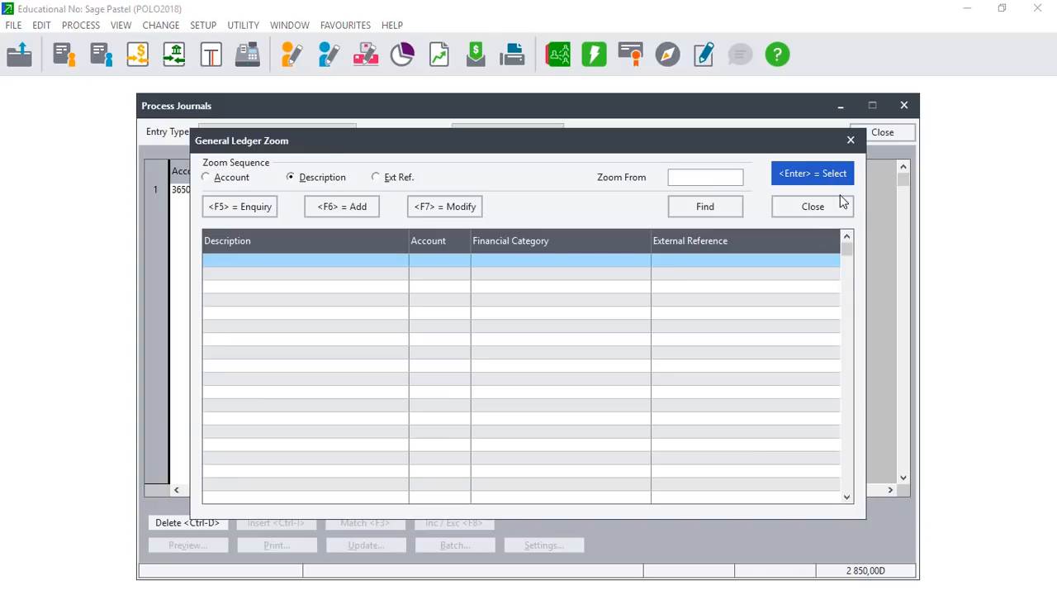
text(ACC)
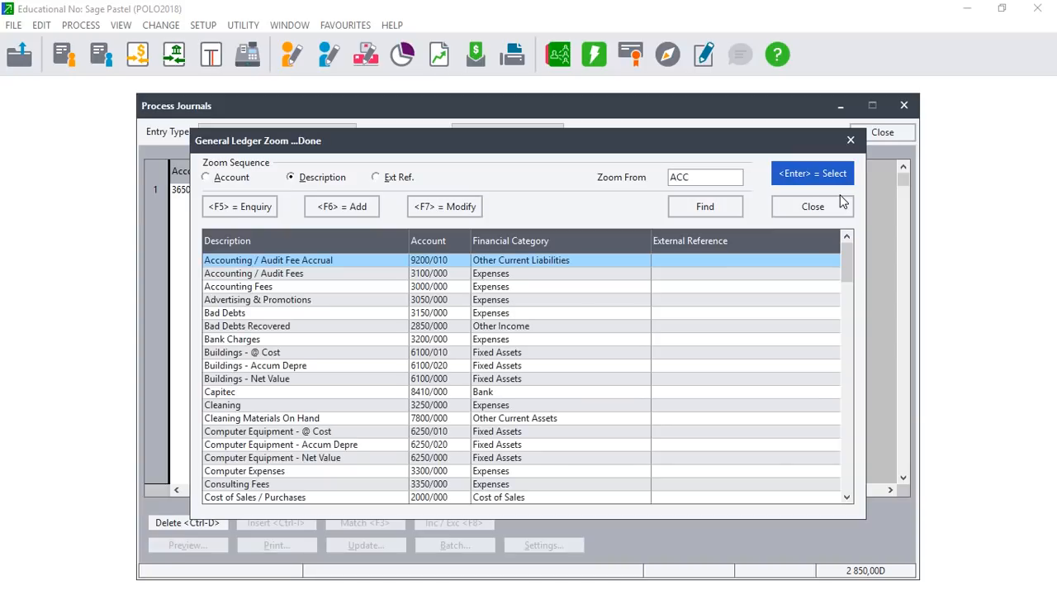
text(R)
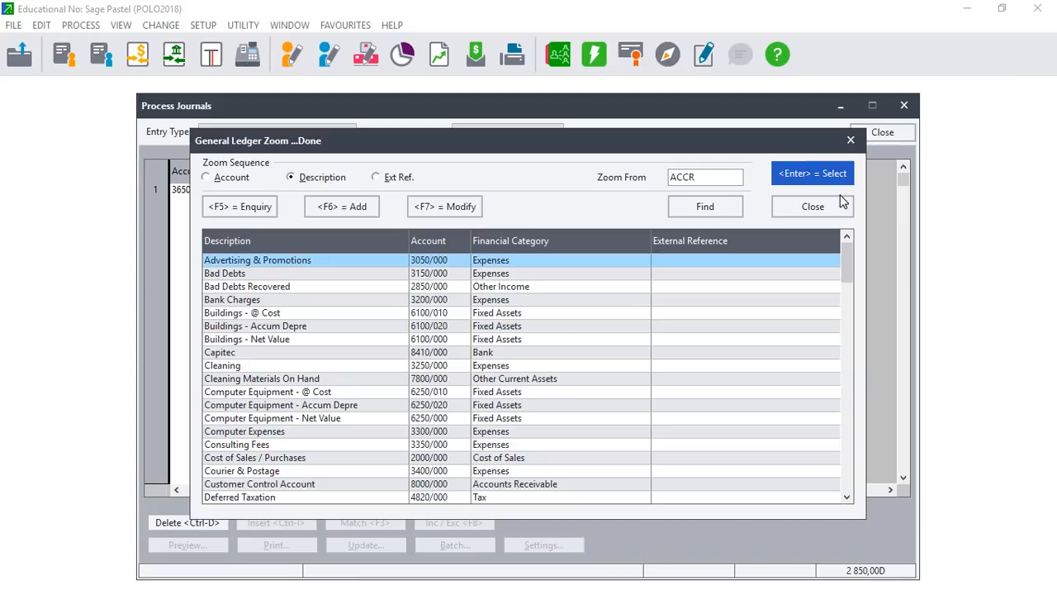
text(U)
key(BackSpace)
key(BackSpace)
key(BackSpace)
key(BackSpace)
key(BackSpace)
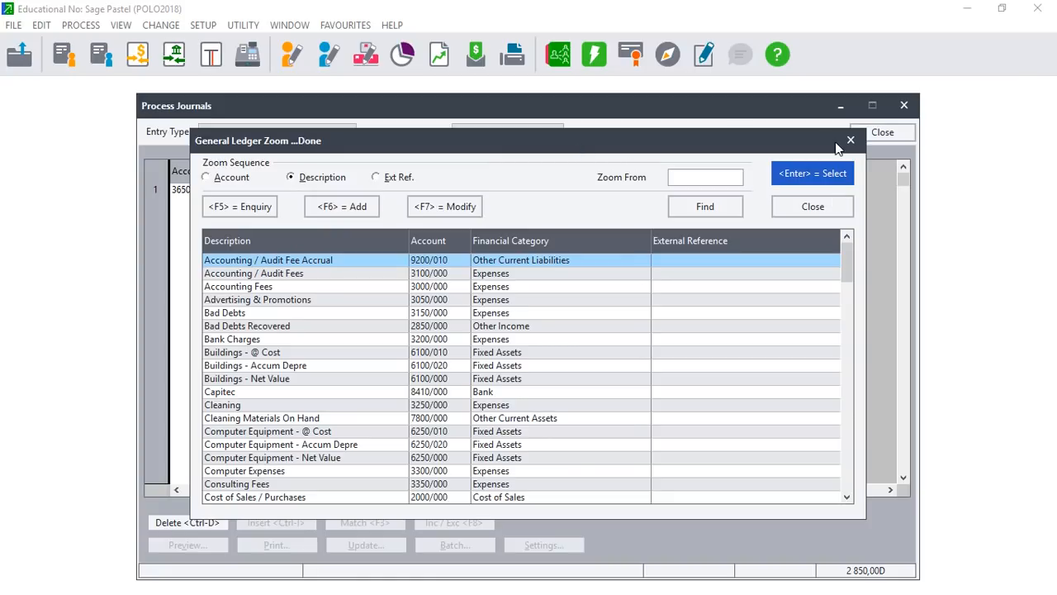
click(724, 176)
click(699, 178)
text(EXPE)
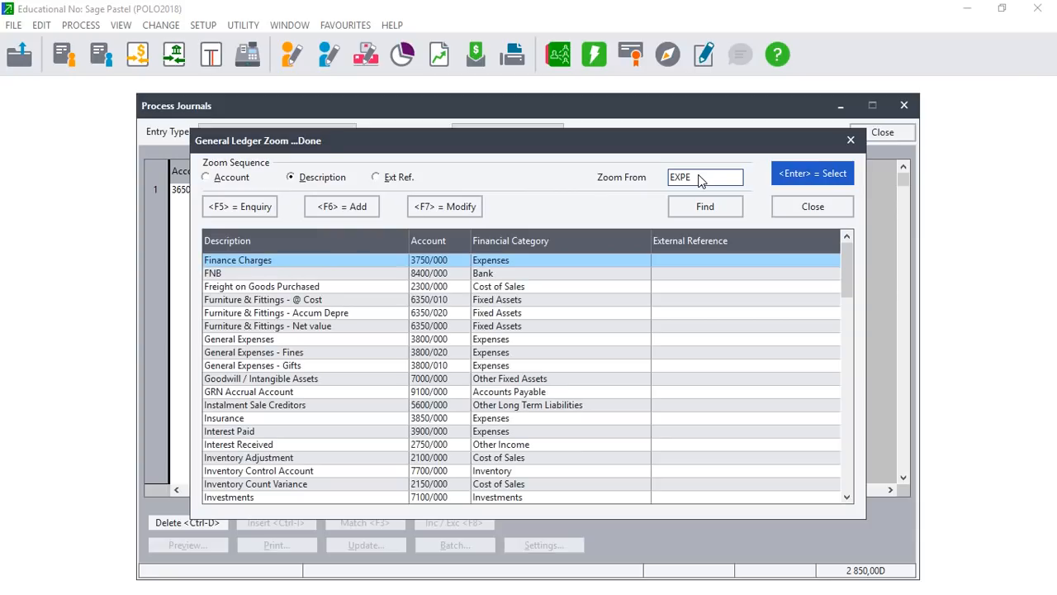
key(BackSpace)
key(BackSpace)
key(BackSpace)
key(BackSpace)
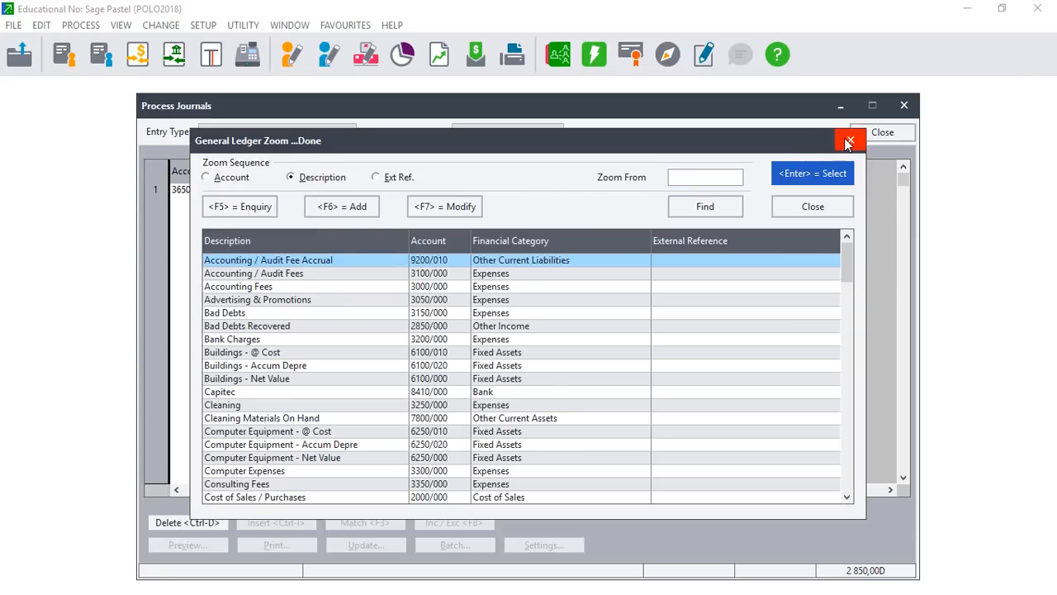
click(851, 140)
click(834, 189)
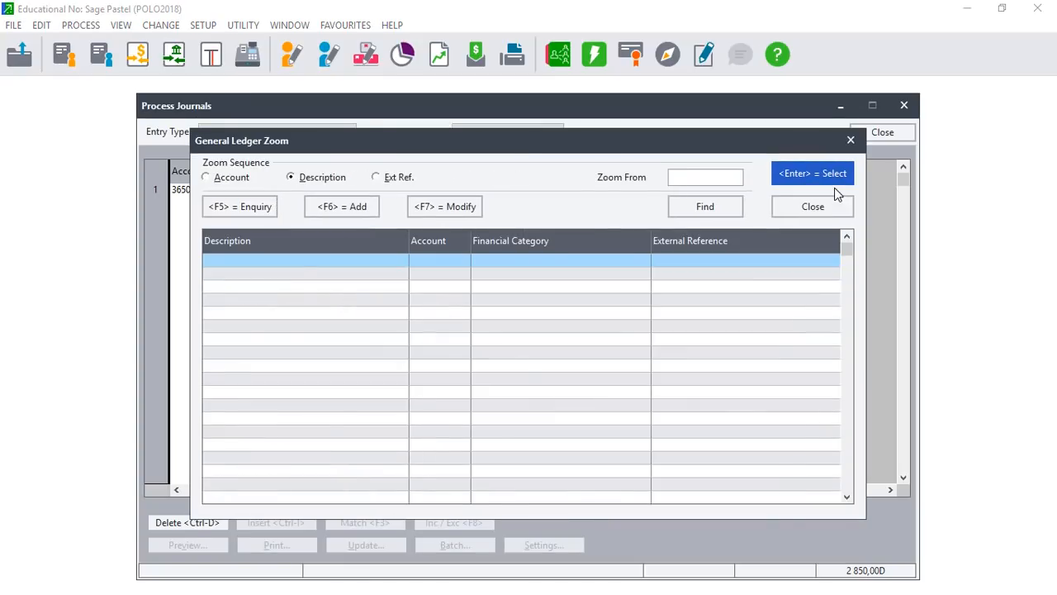
text(AC)
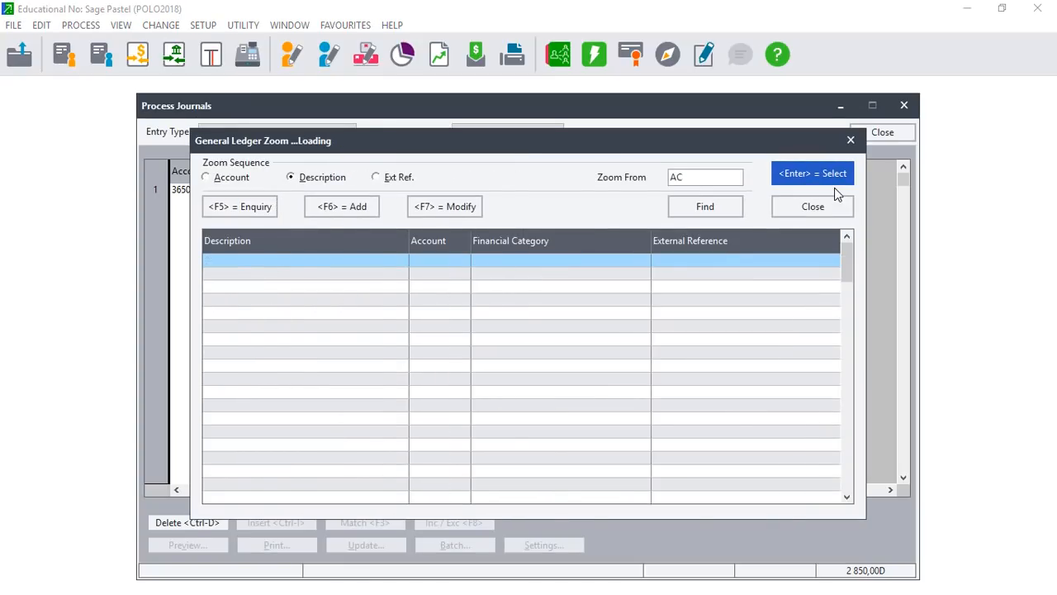
text(CR)
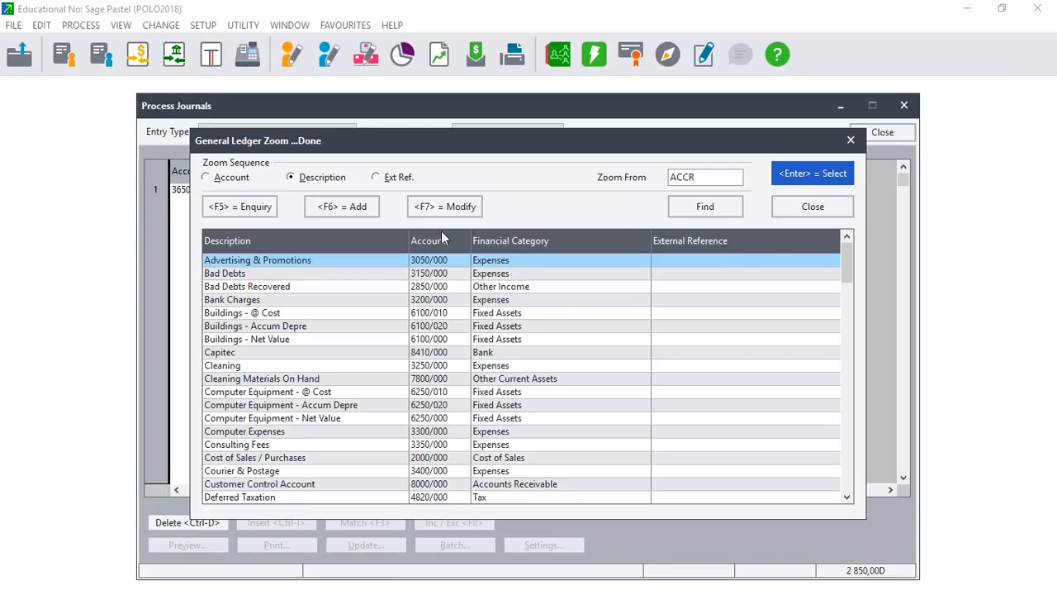
click(343, 210)
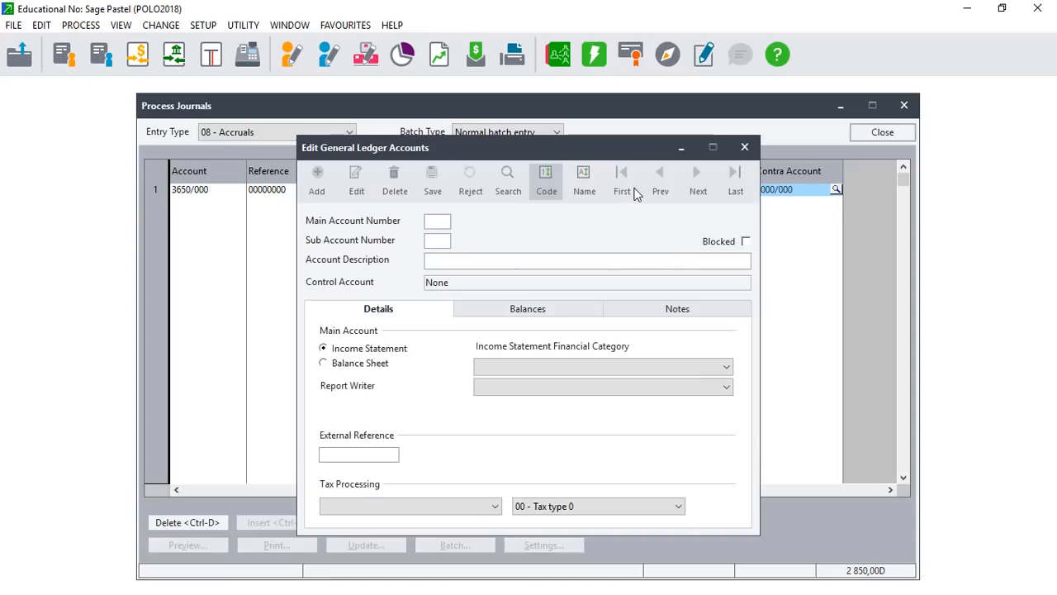
Enter account number 7900/000 with the description 'Accrued Expense'.
click(435, 225)
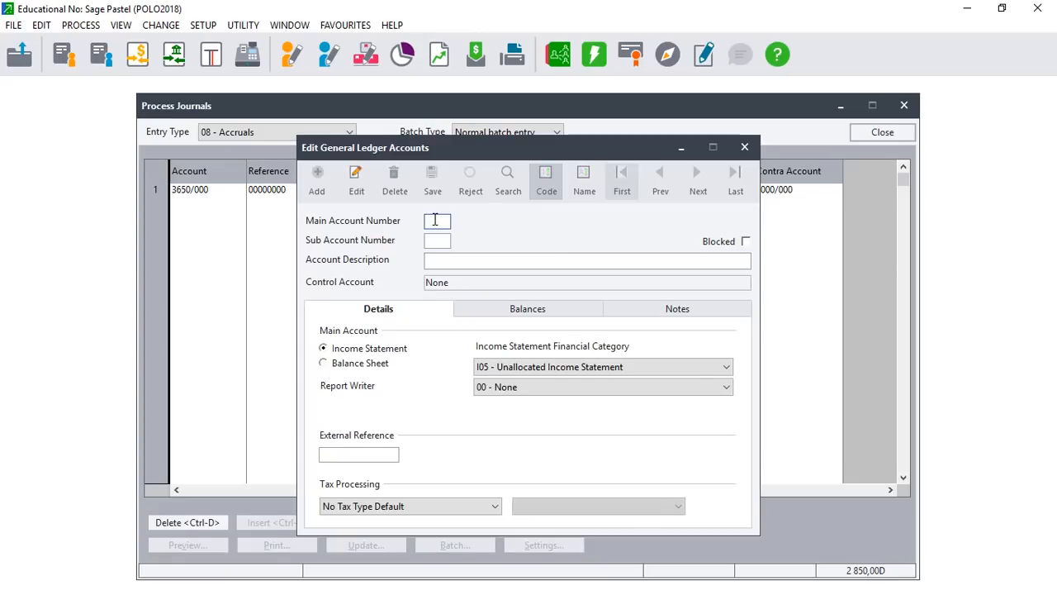
click(435, 220)
text(7800)
key(BackSpace)
key(BackSpace)
key(BackSpace)
text(900)
key(Return)
key(Return)
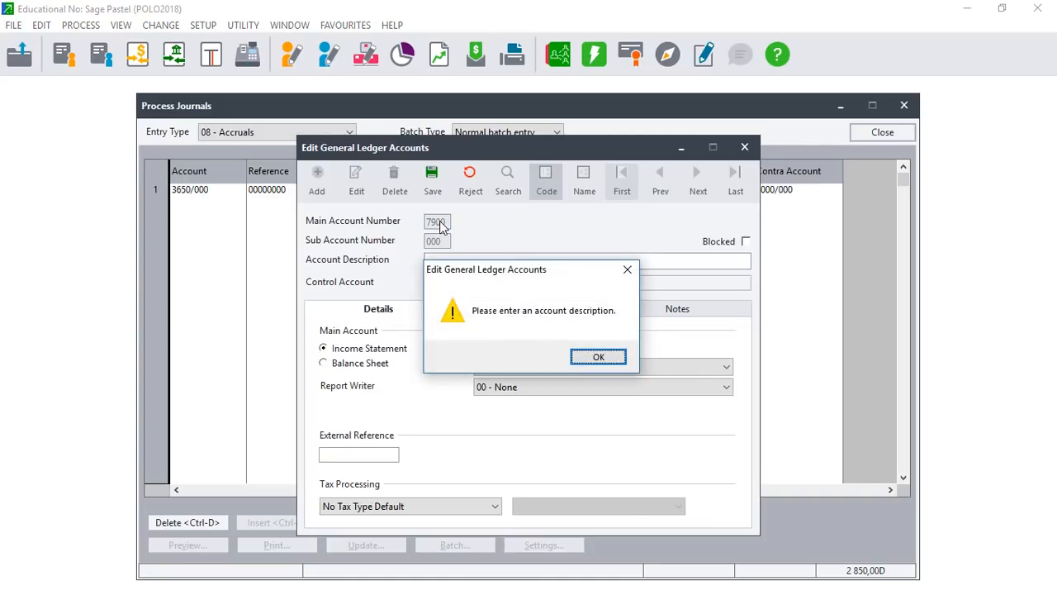
click(603, 358)
text(ACR)
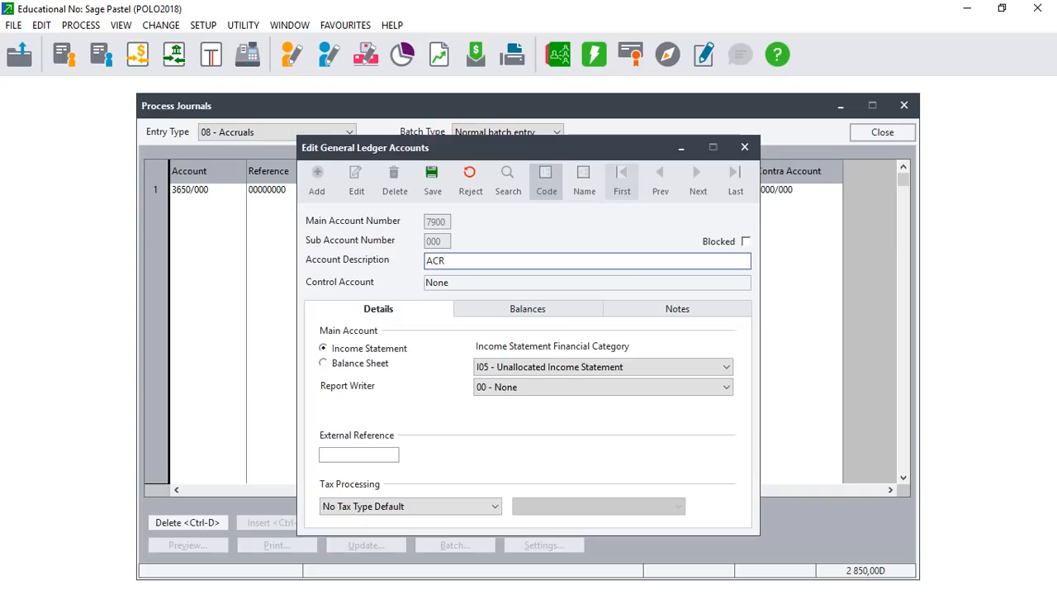
text(ued)
key(BackSpace)
key(BackSpace)
key(BackSpace)
key(BackSpace)
text(c)
key(BackSpace)
key(BackSpace)
text(ccrued Expense)
Make it a Balance Sheet account under B65 - Other Current Assets and save.
click(323, 365)
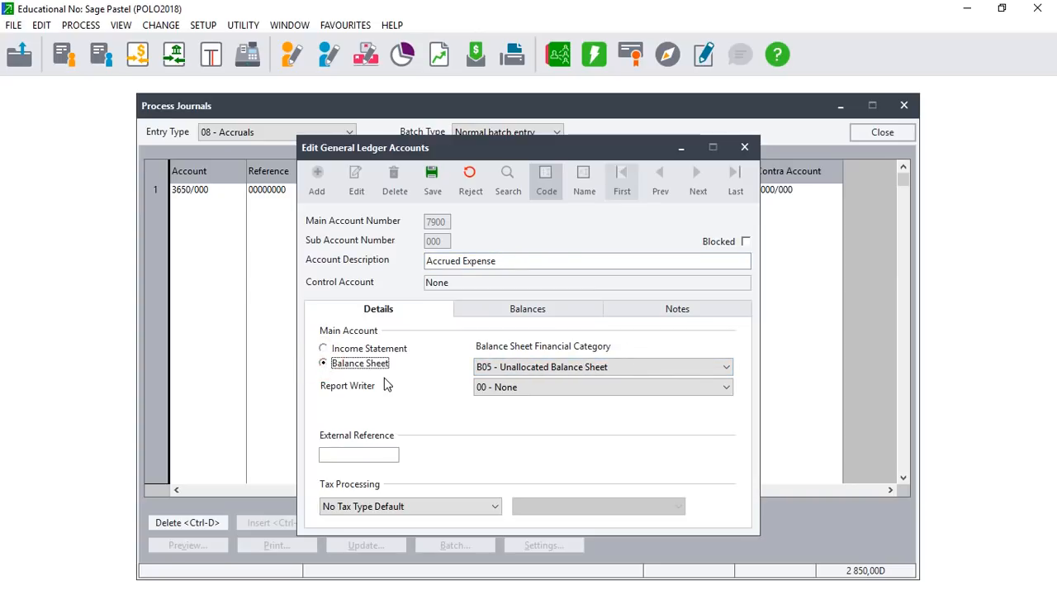
click(727, 367)
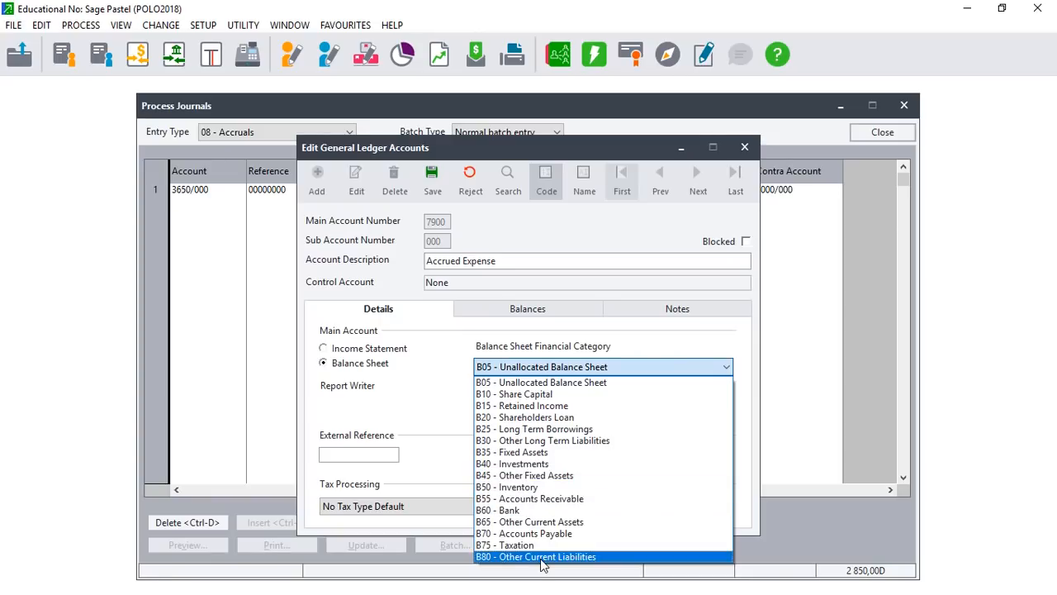
click(527, 522)
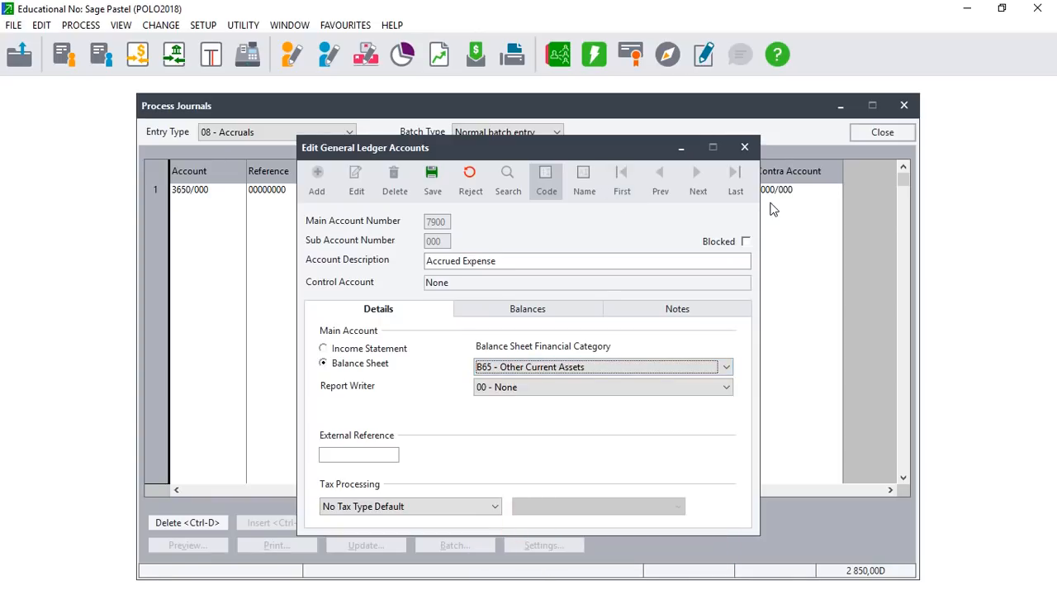
click(432, 177)
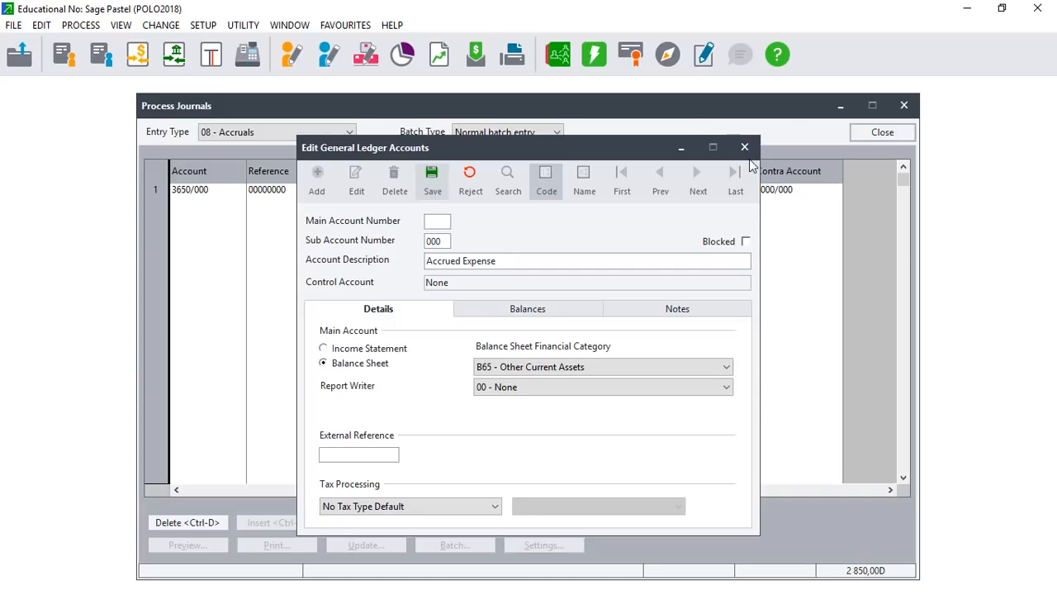
click(744, 150)
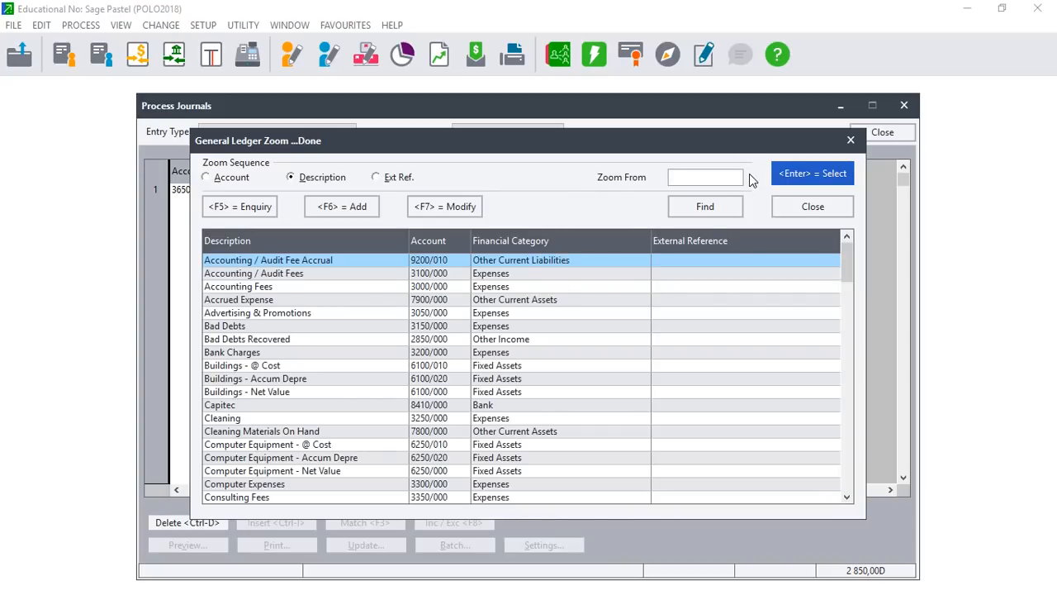
Set Accrued Expense 7900/000 as the contra account and complete the line.
text(a)
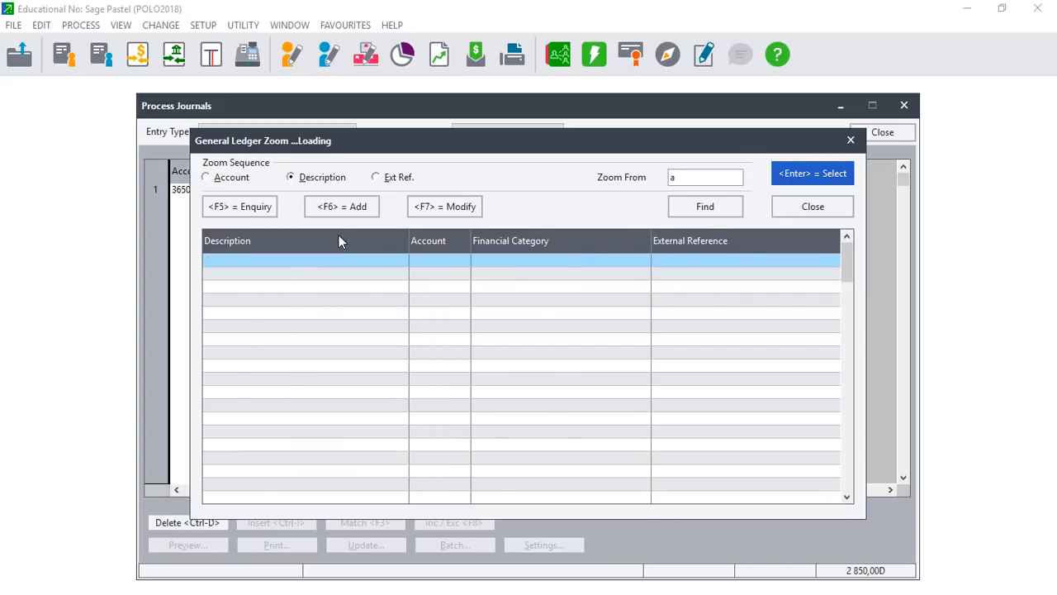
text(cc)
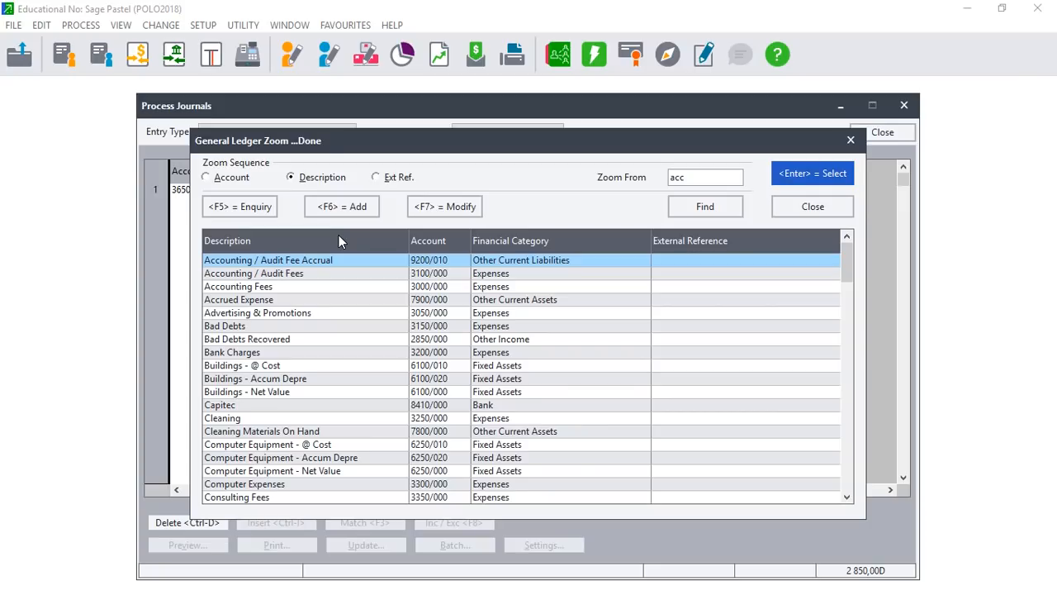
text(r)
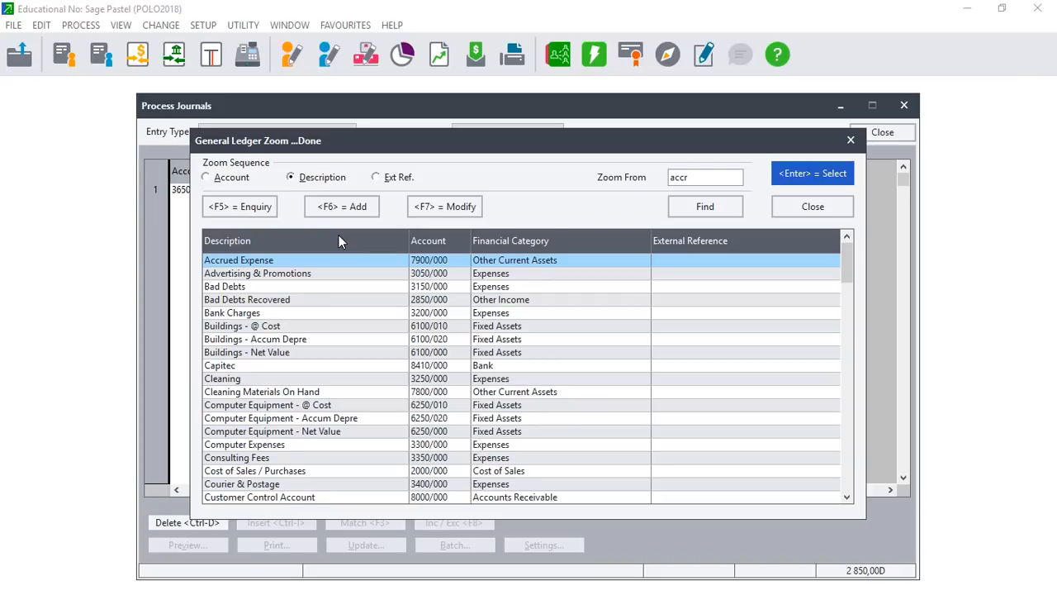
key(Return)
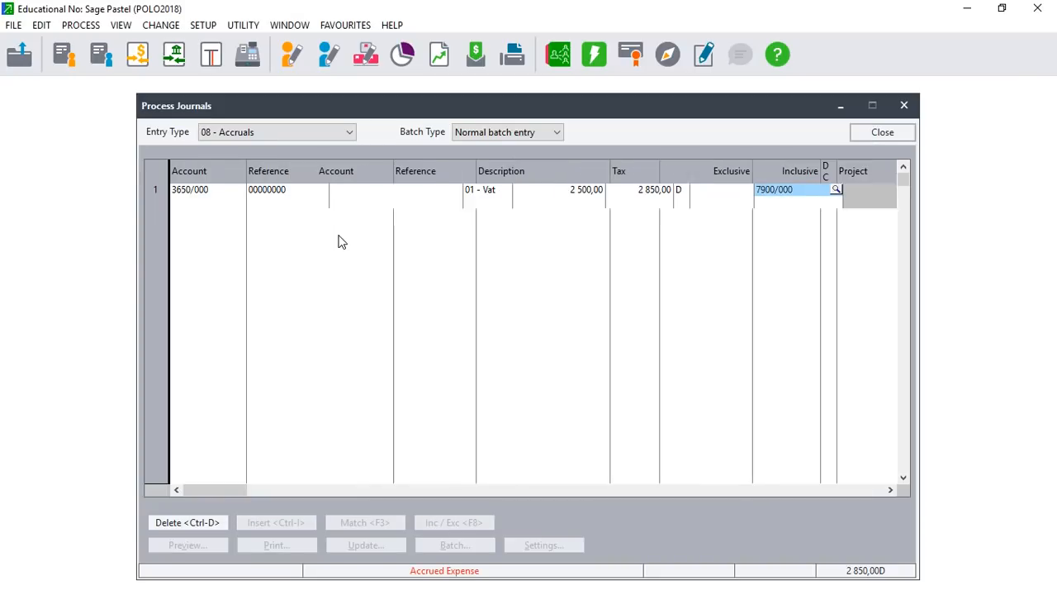
key(Return)
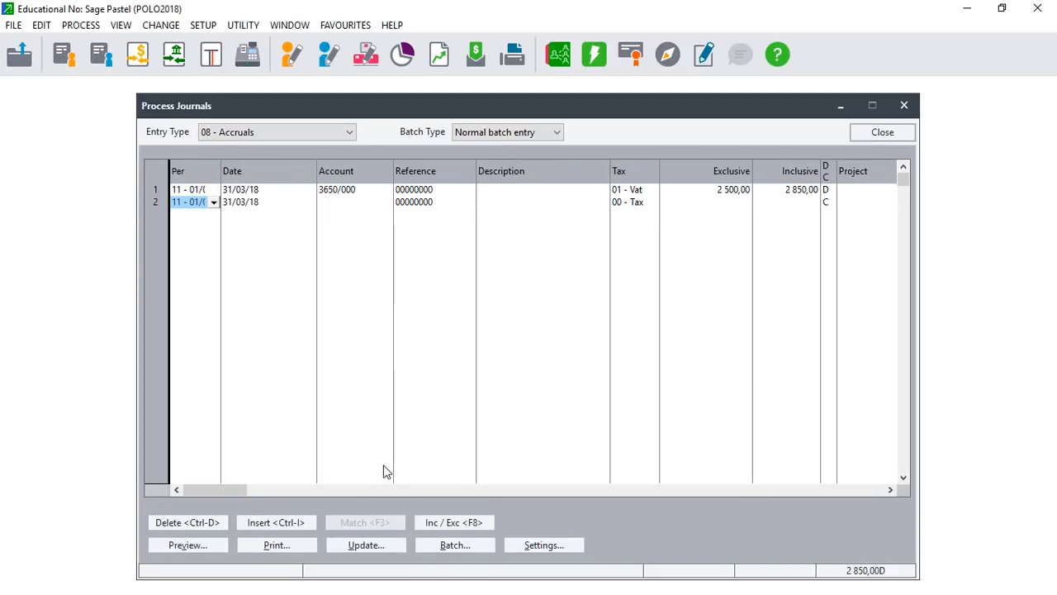
Post this journal batch with Automatically Reverse Journal ticked.
click(392, 548)
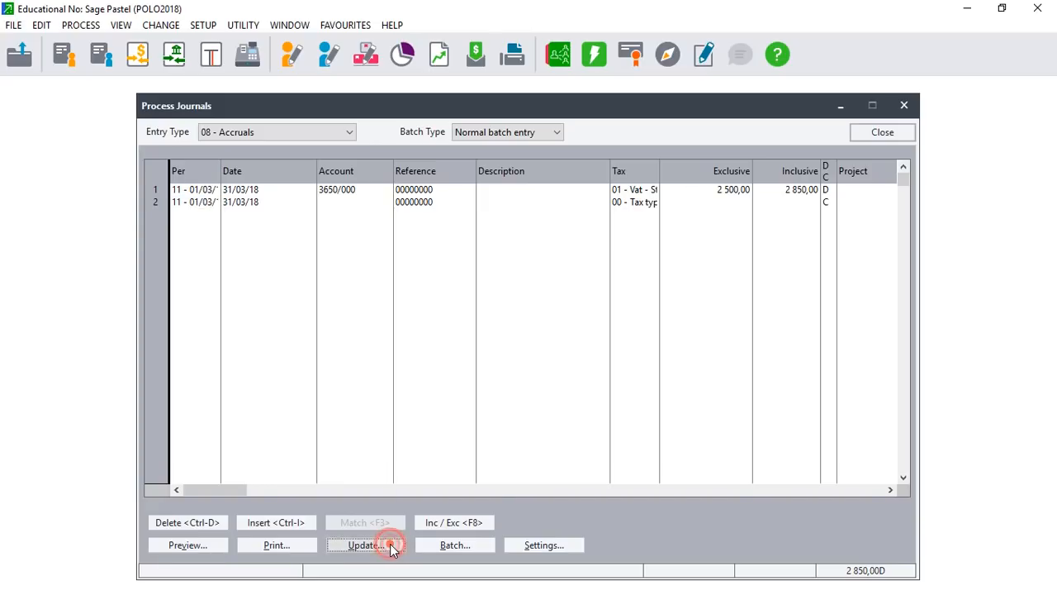
click(391, 501)
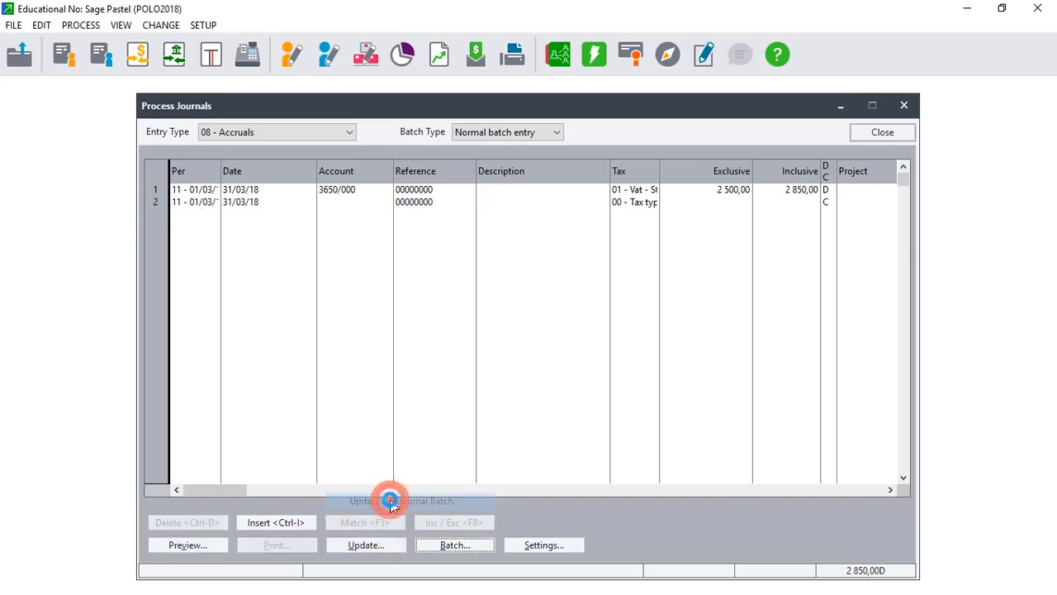
click(372, 350)
click(645, 304)
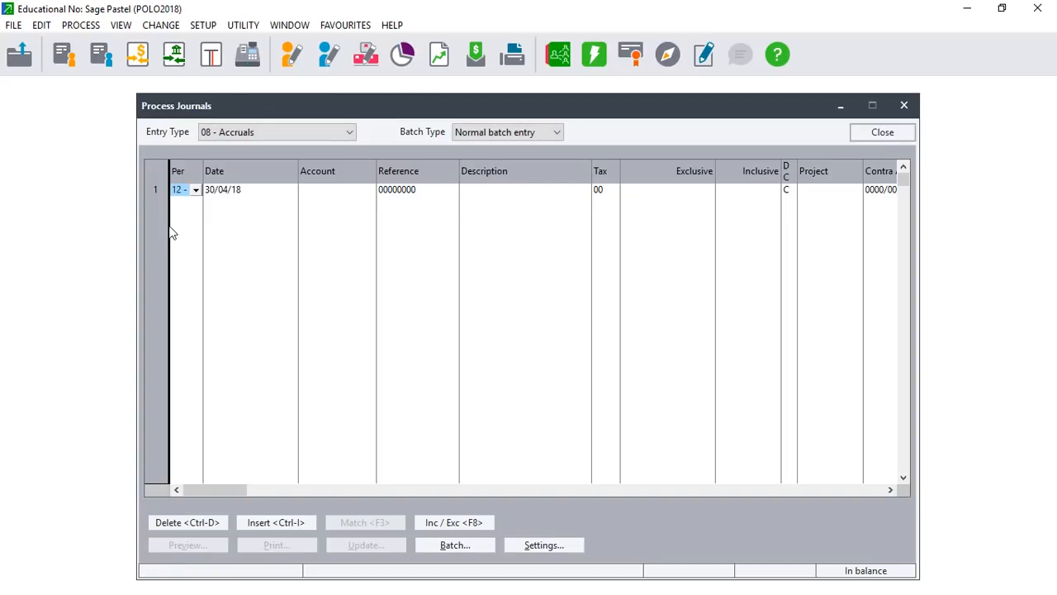
Start an April line: period 12, dated 30/04/18, account Electricity & Water 3650/000.
click(199, 190)
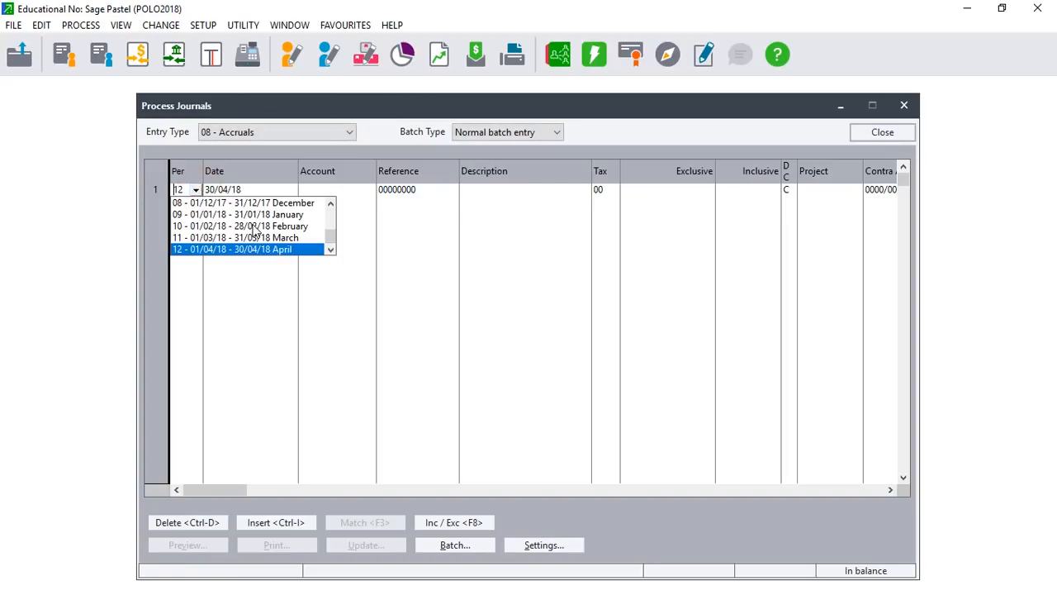
click(284, 251)
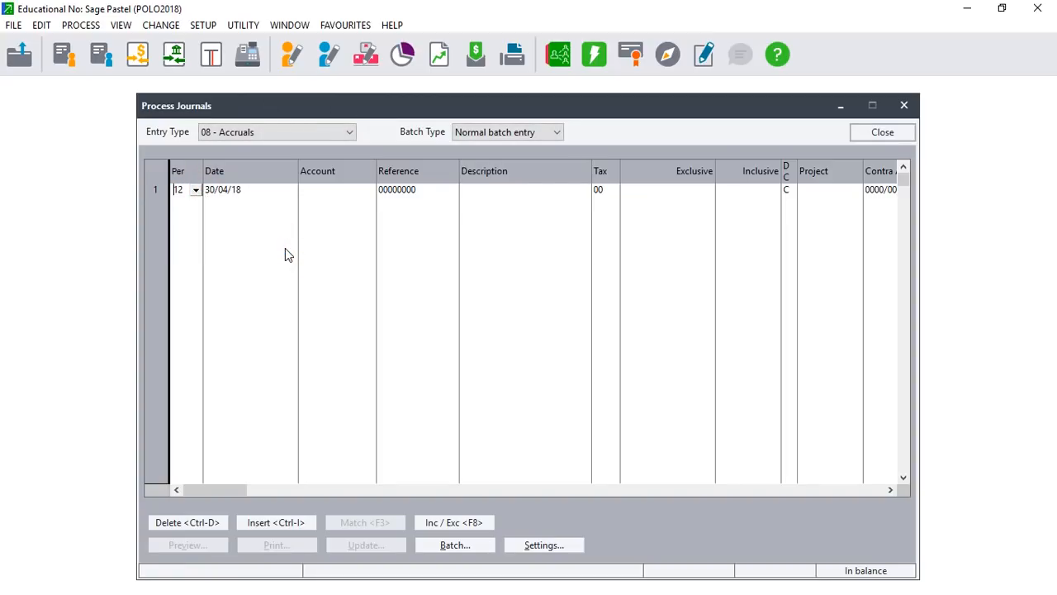
key(Tab)
key(Tab)
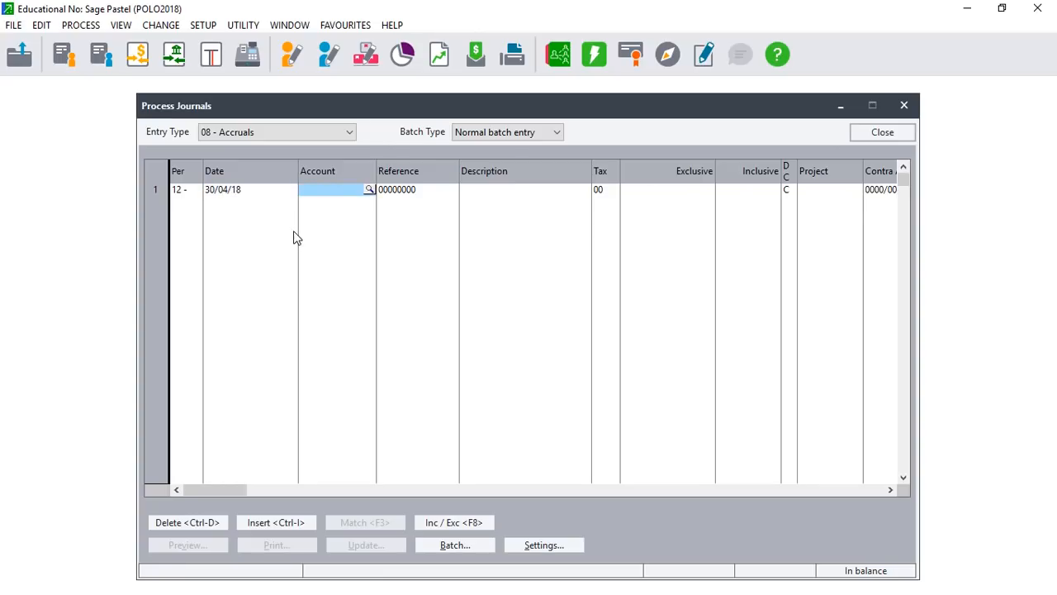
click(370, 190)
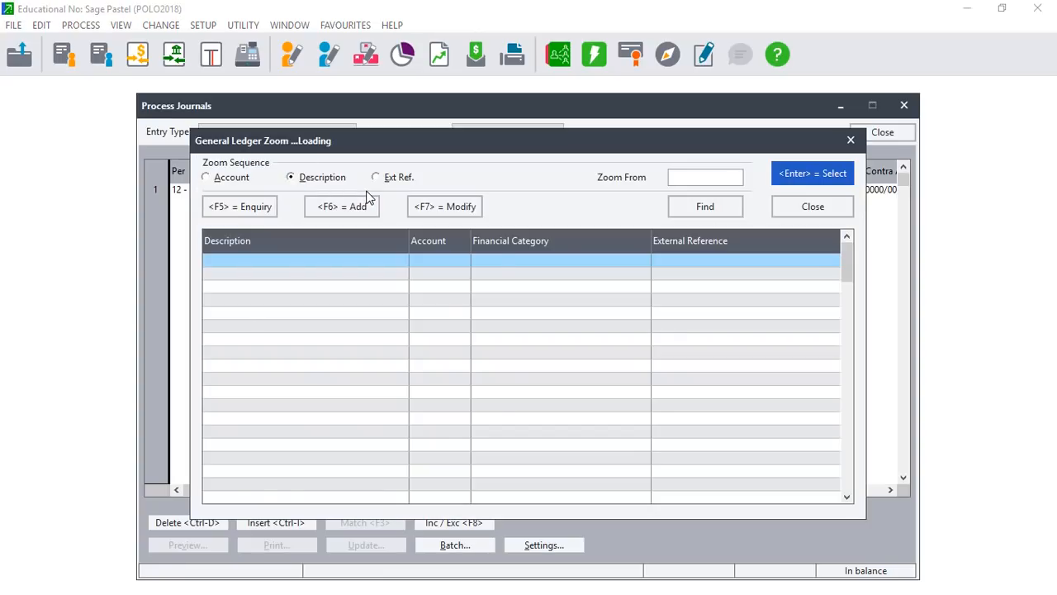
text(water)
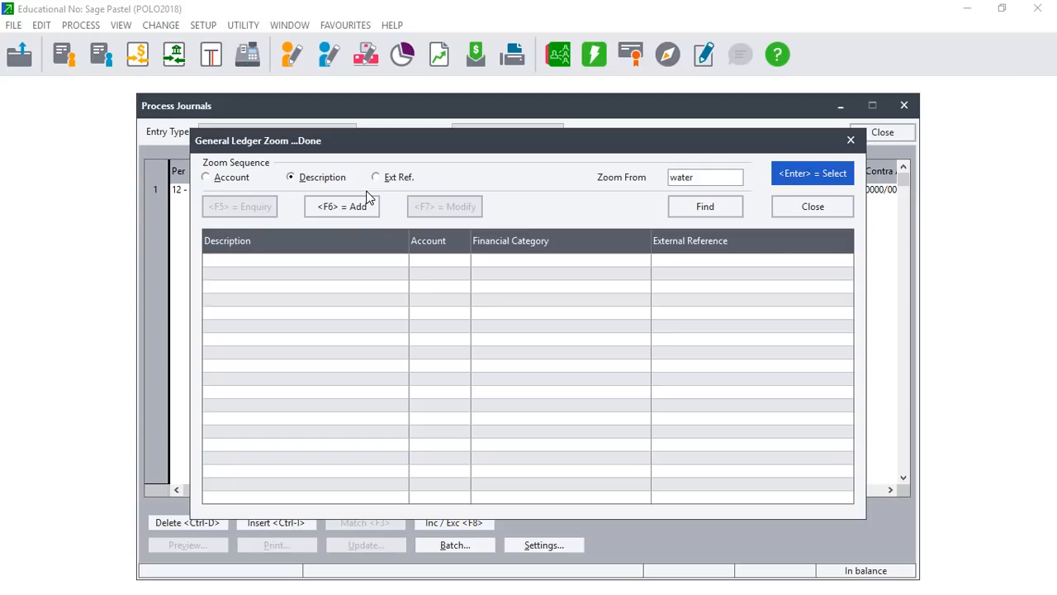
key(BackSpace)
key(BackSpace)
key(BackSpace)
key(BackSpace)
key(BackSpace)
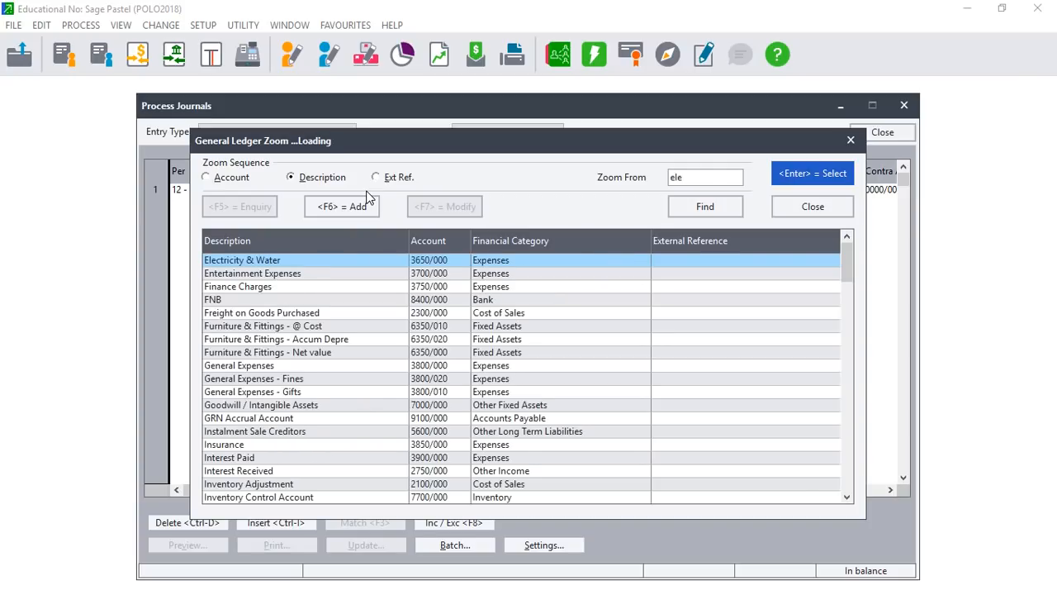
key(Return)
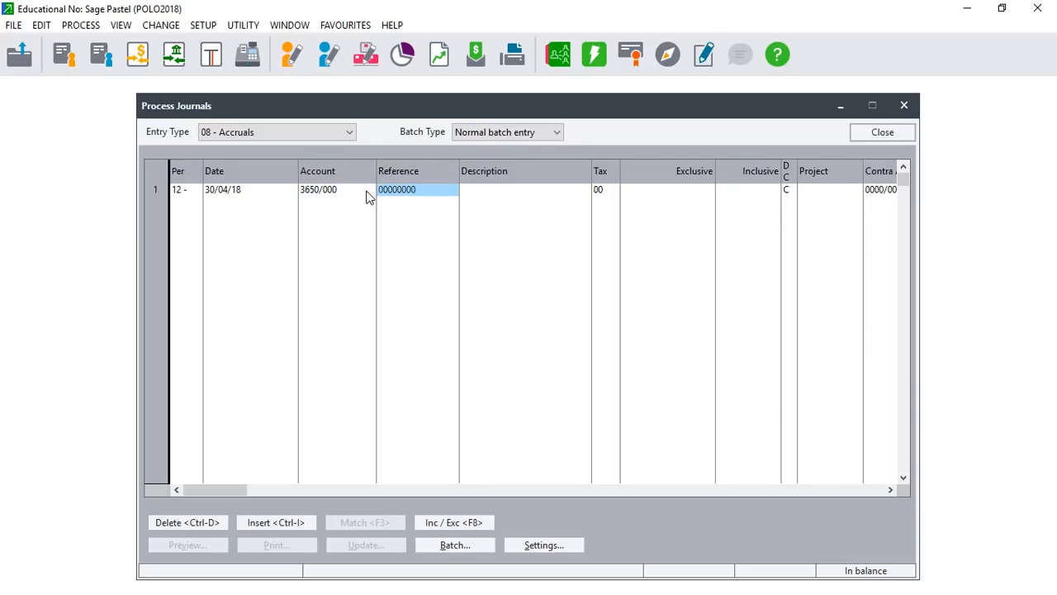
key(Return)
key(Return)
click(613, 190)
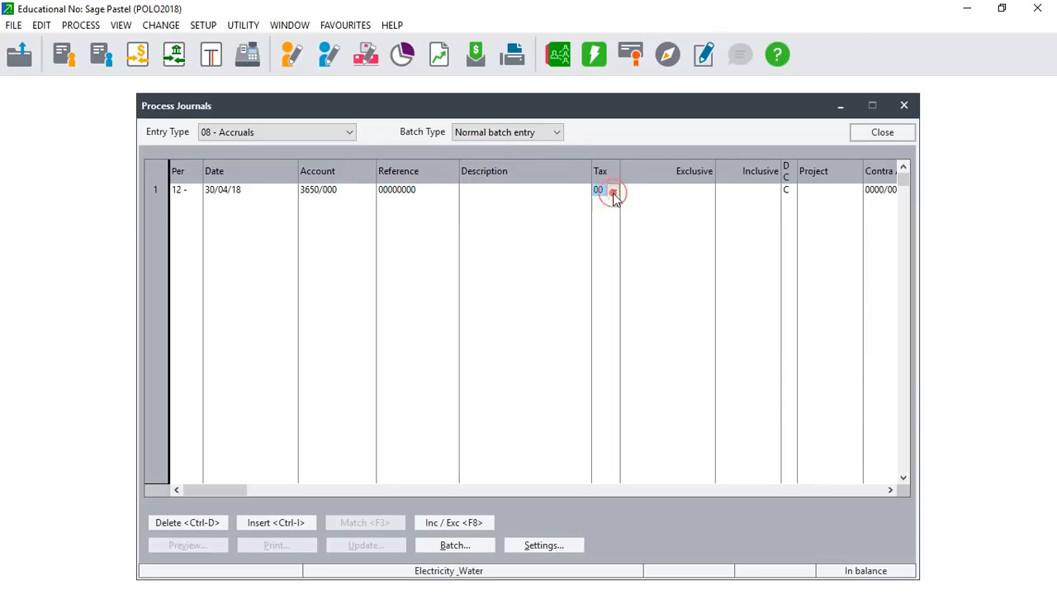
Apply tax 01 - Vat and enter a 2 850,00 inclusive debit (2 500,00 exclusive).
click(622, 214)
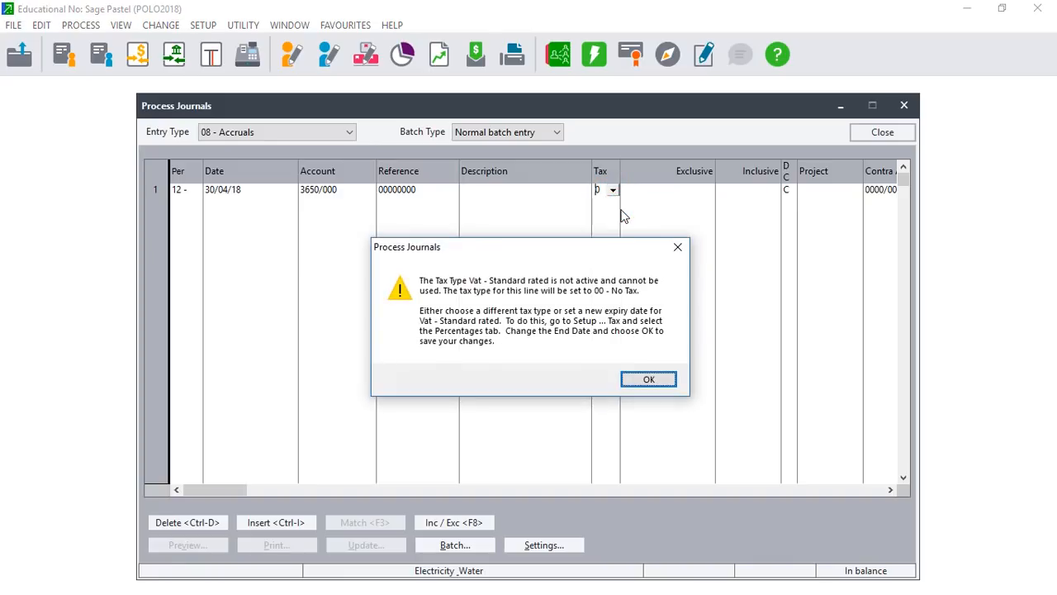
click(649, 380)
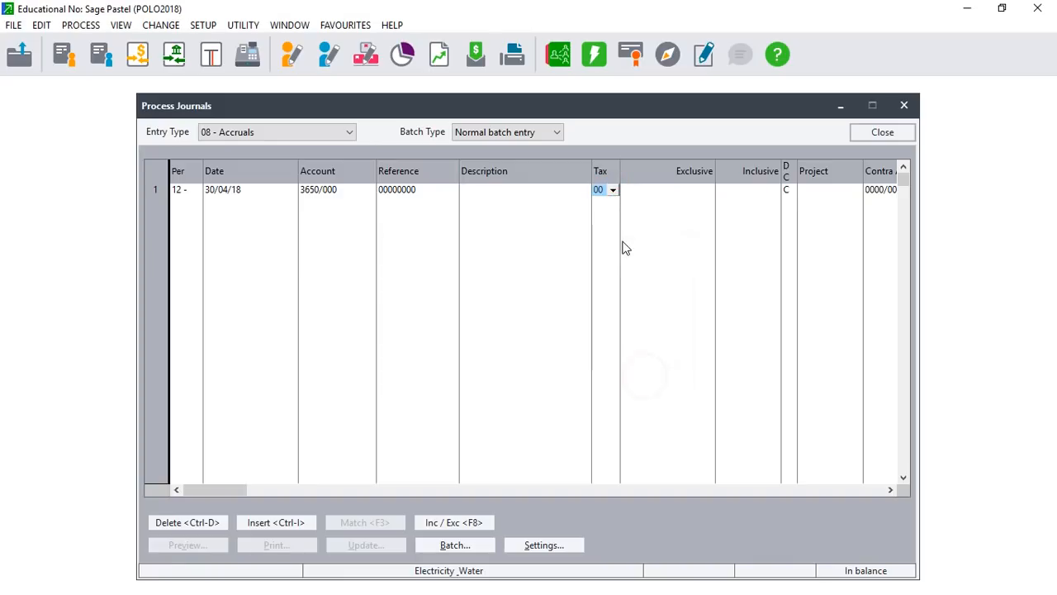
key(Tab)
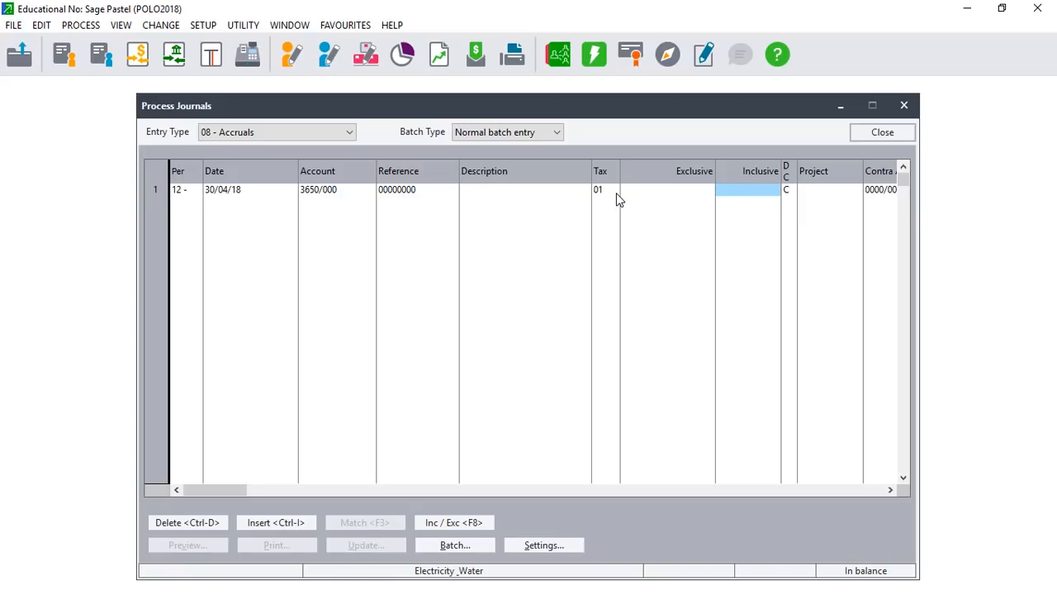
text(2850)
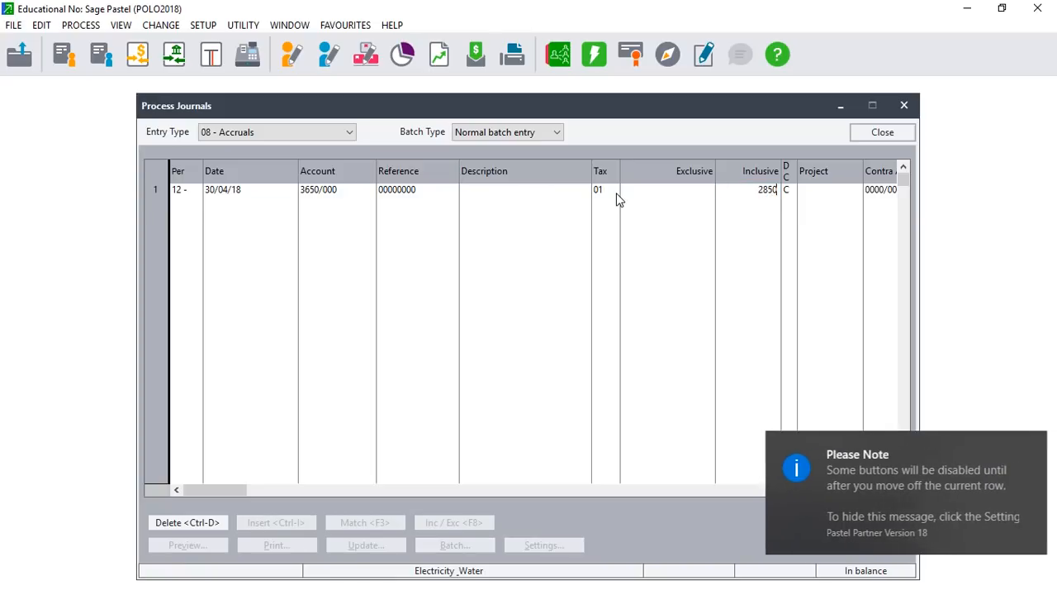
key(Tab)
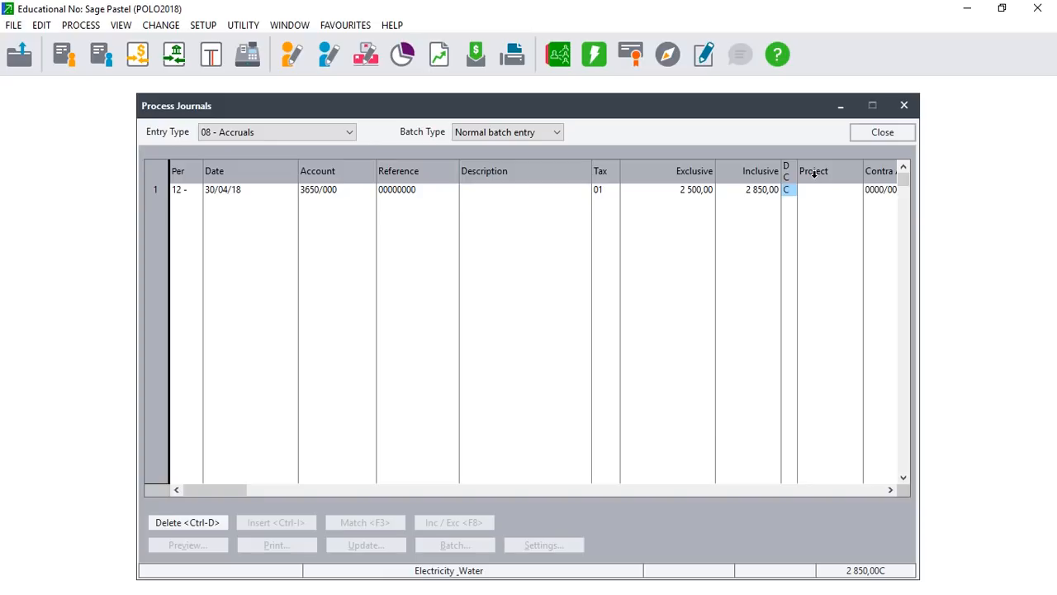
text(d)
Use Accrued Expense 7900/000 as the contra account and finish the April line.
key(Tab)
key(Tab)
key(Tab)
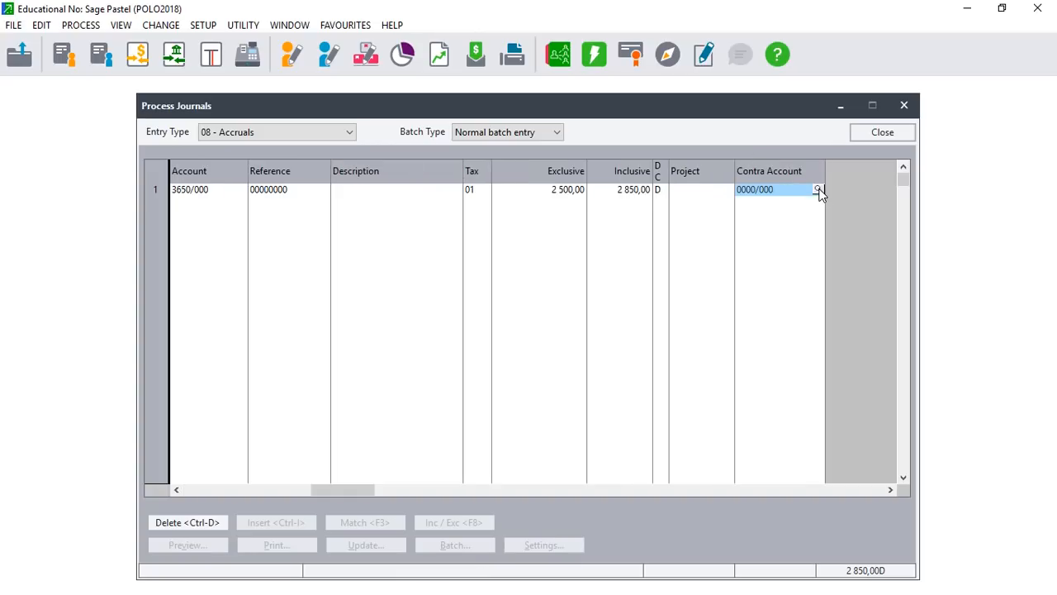
click(819, 190)
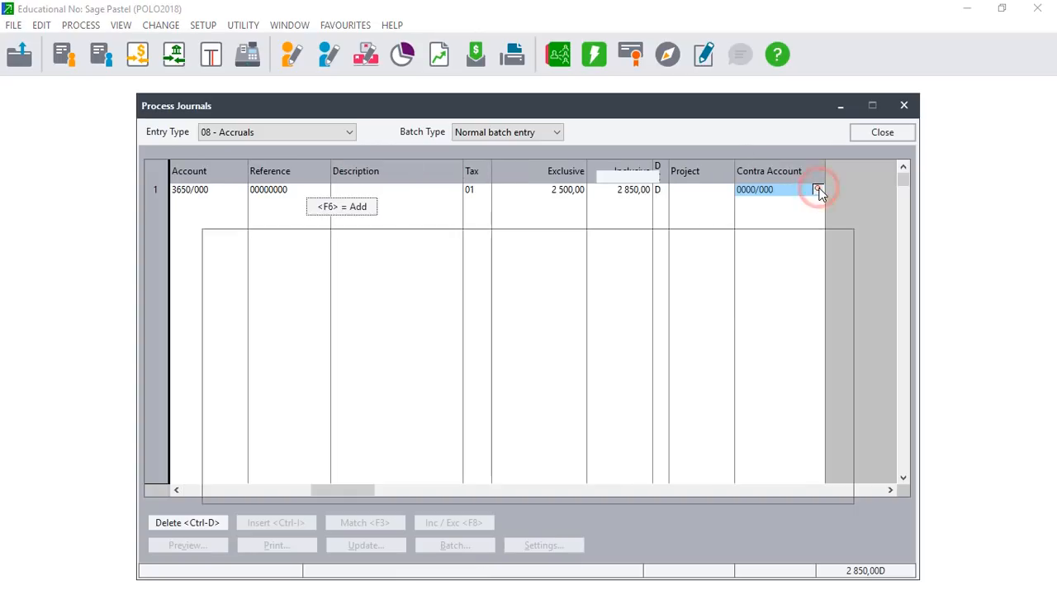
text(ac)
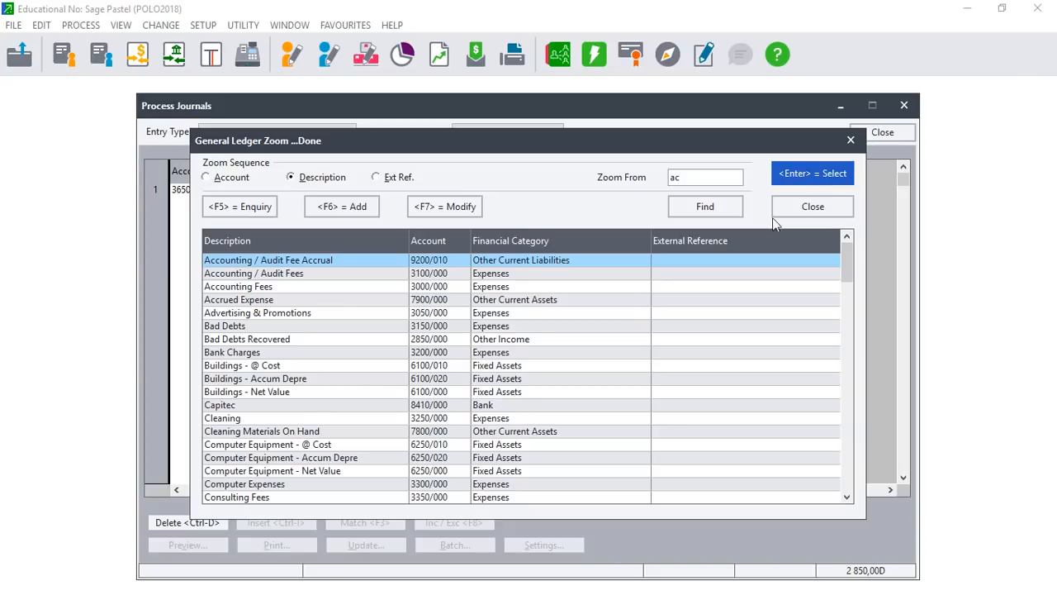
click(352, 301)
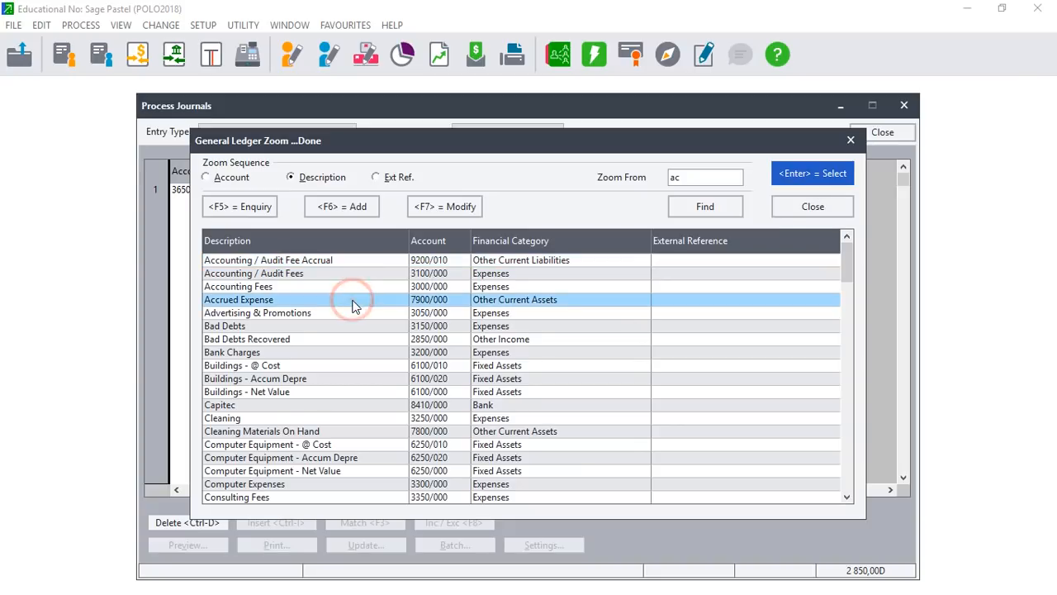
double_click(352, 300)
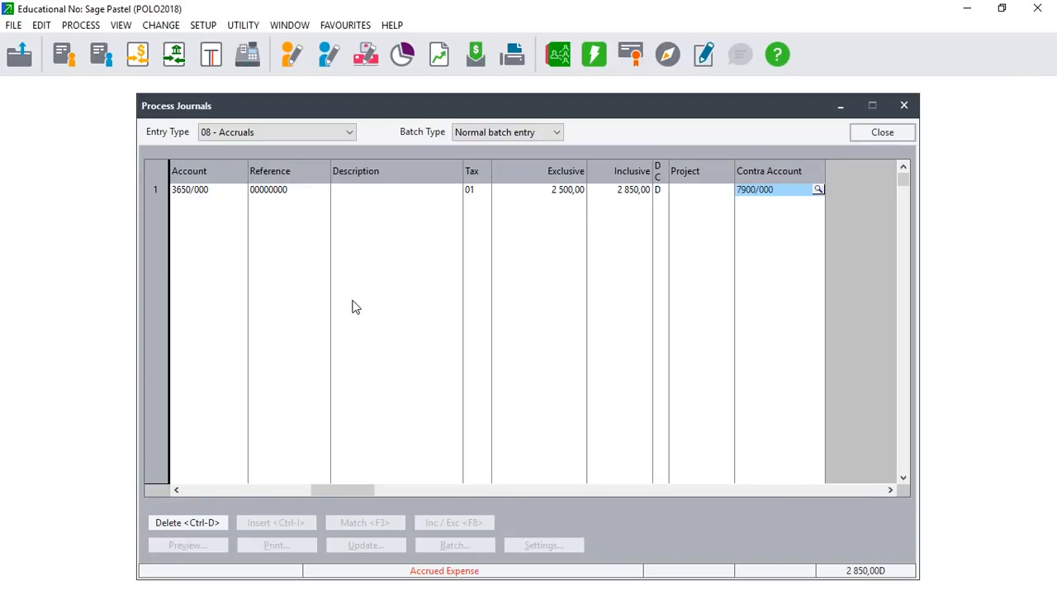
key(Return)
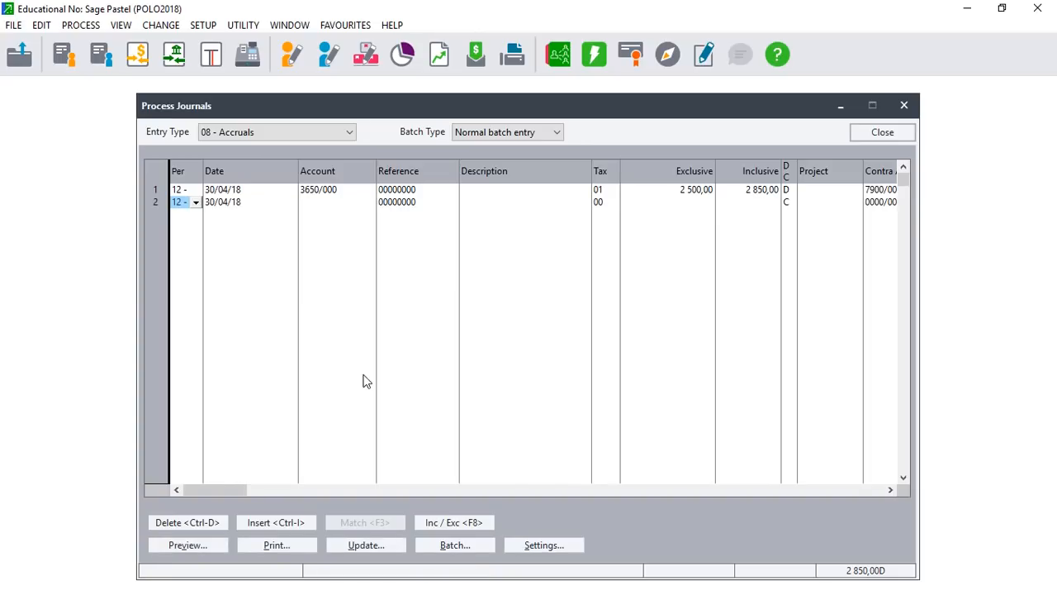
Post only this April accrual journal batch.
click(359, 544)
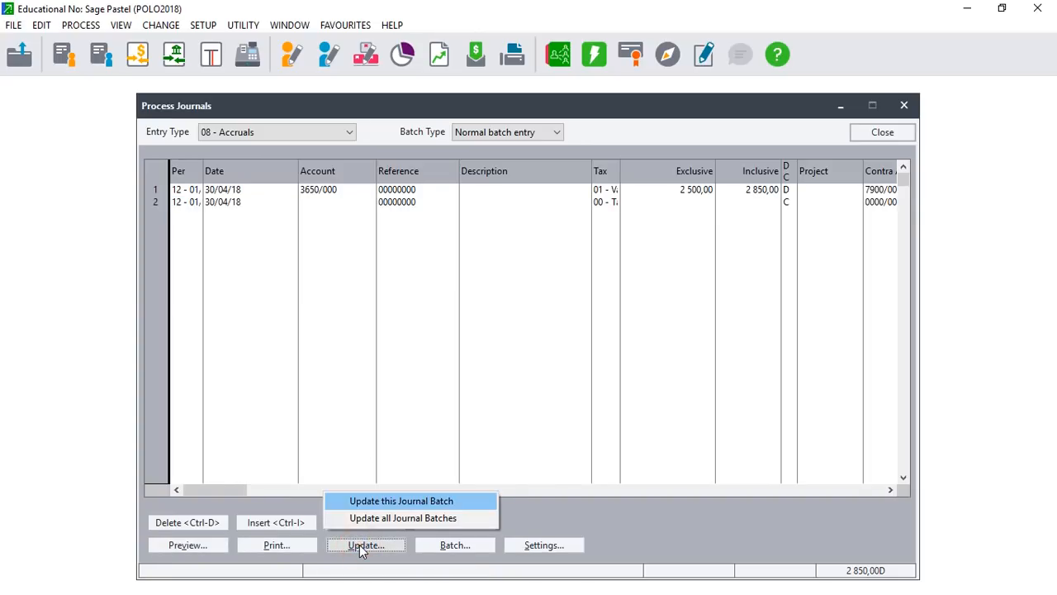
click(369, 503)
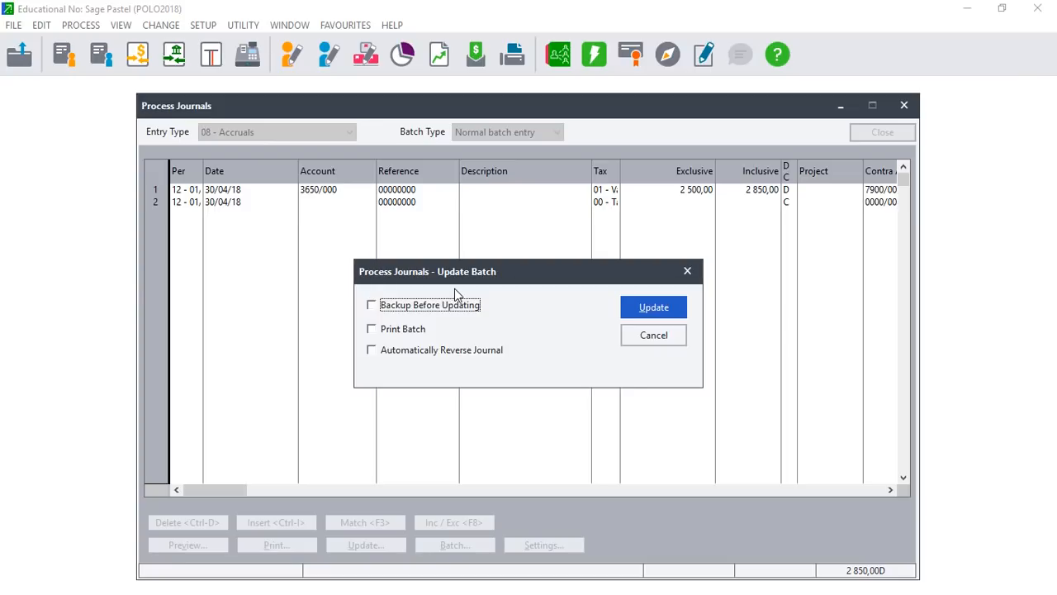
click(667, 306)
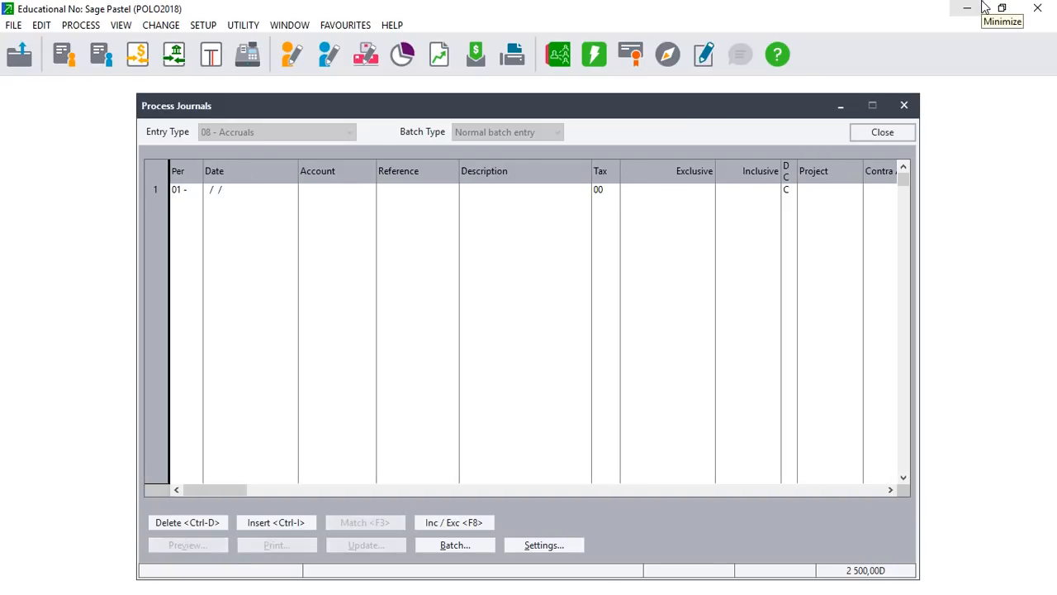
click(1002, 8)
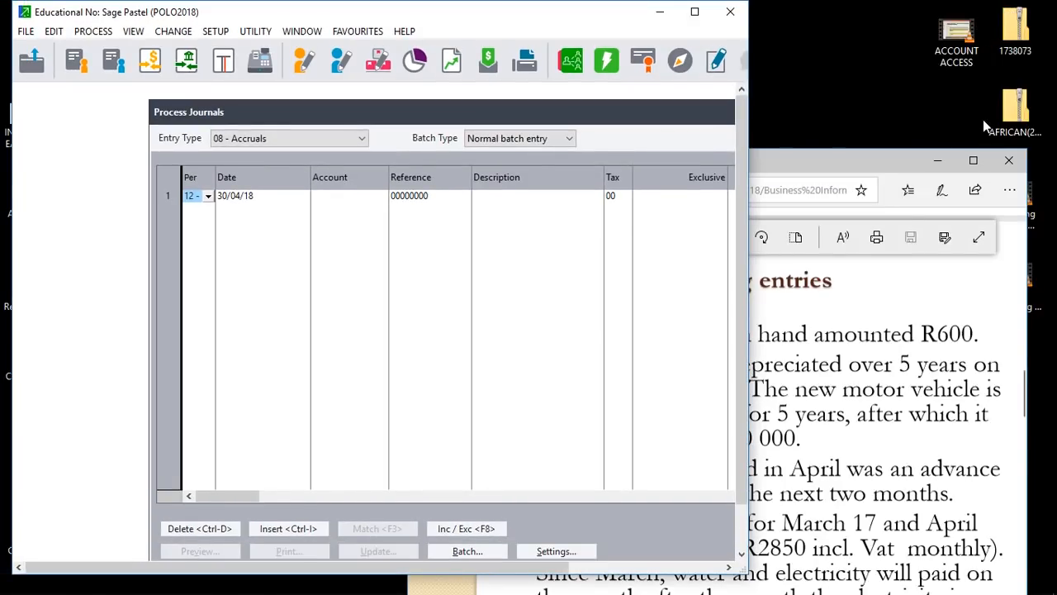
click(973, 160)
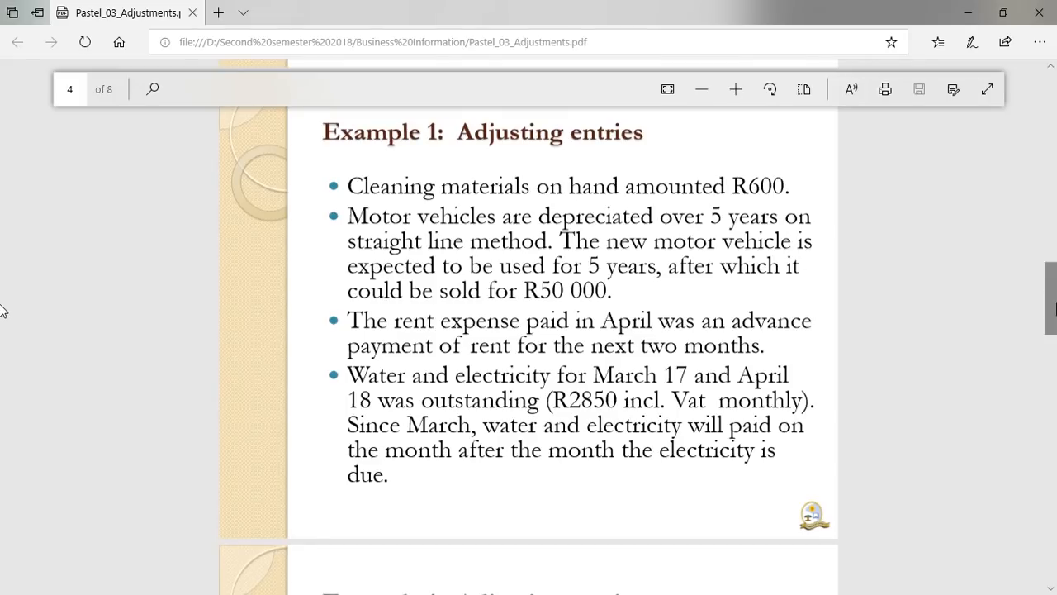
scroll(2, 320, down, 1)
scroll(2, 320, down, 3)
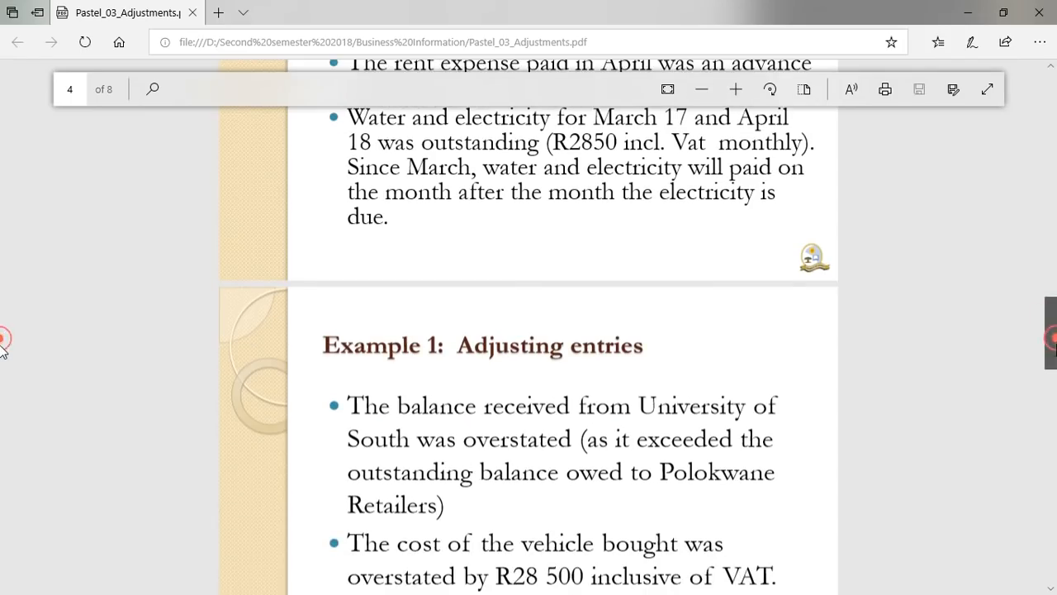
scroll(2, 355, down, 1)
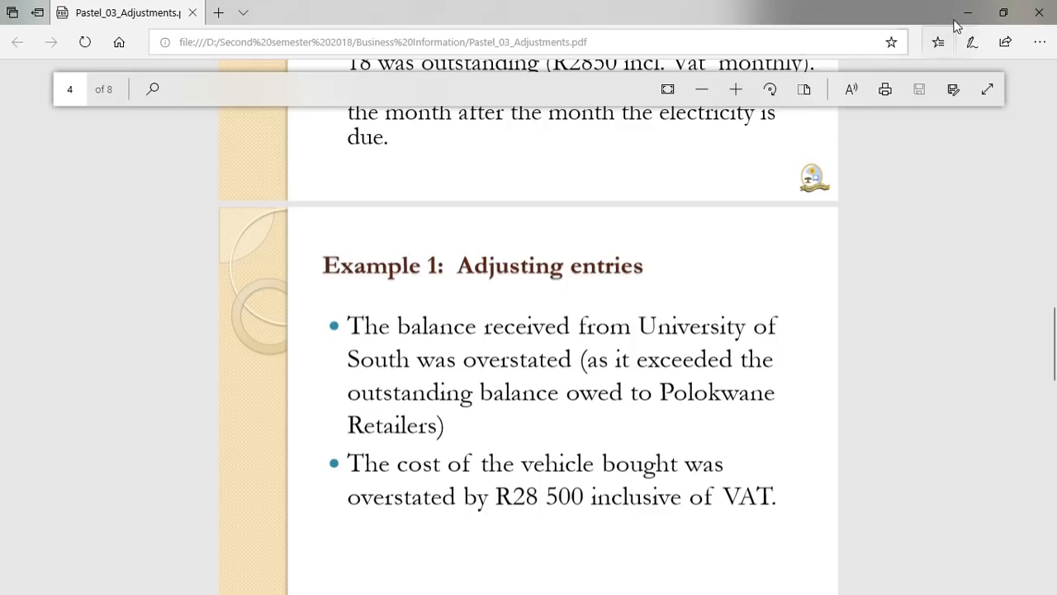
click(993, 22)
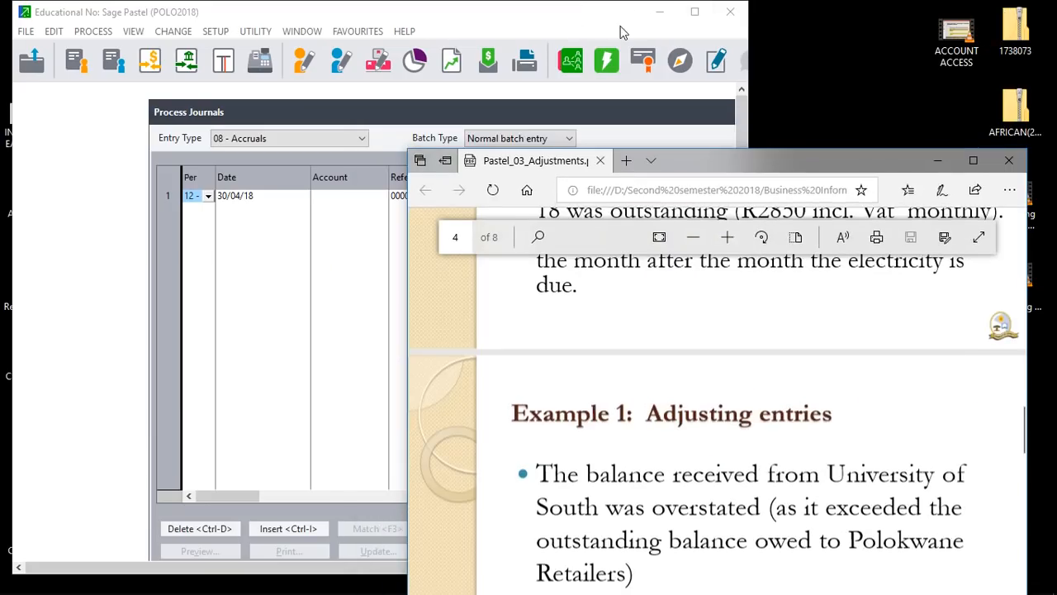
click(694, 15)
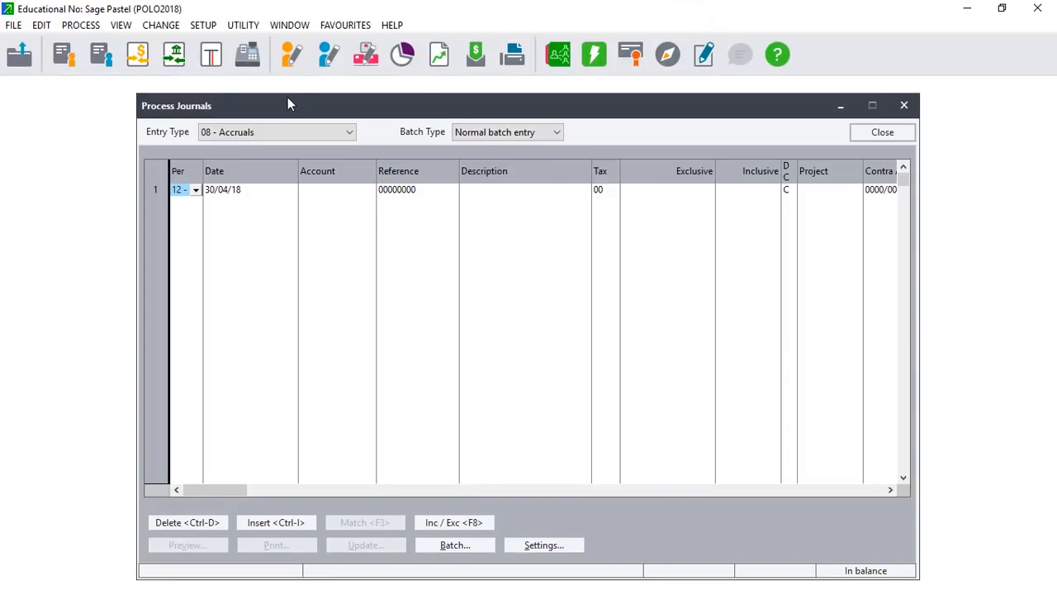
click(80, 25)
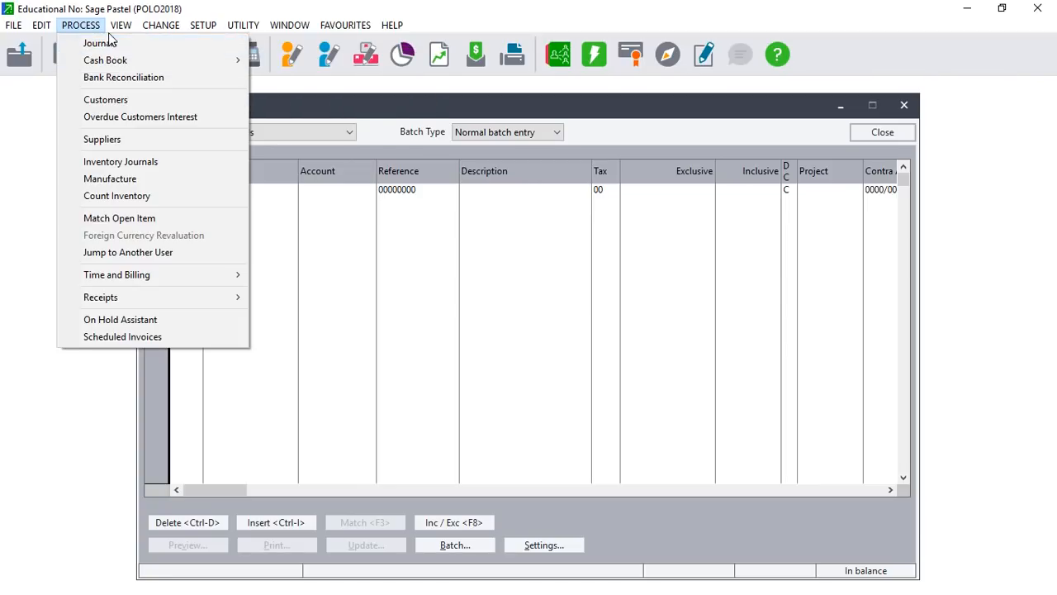
click(67, 30)
click(41, 25)
Close Process Journals, then open and close the Edit Supplier Accounts window.
mouse_move(70, 31)
click(903, 109)
click(902, 109)
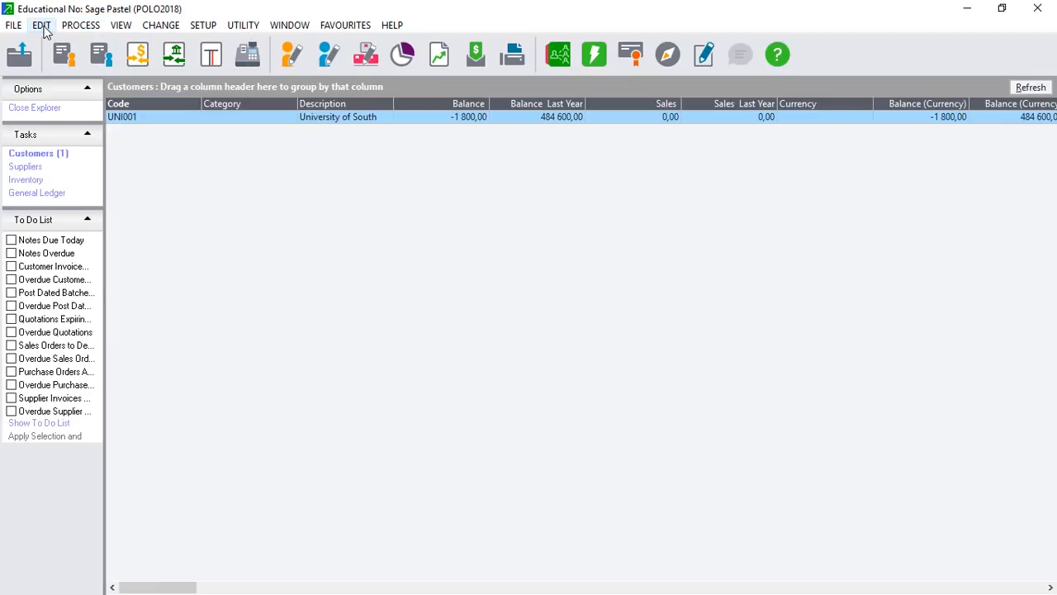
click(42, 25)
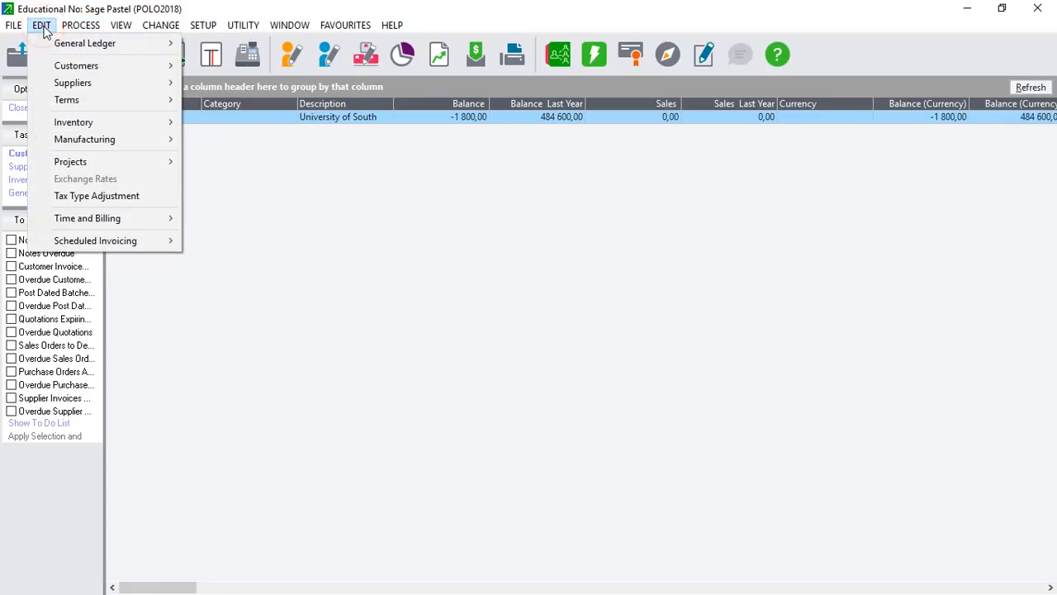
click(94, 82)
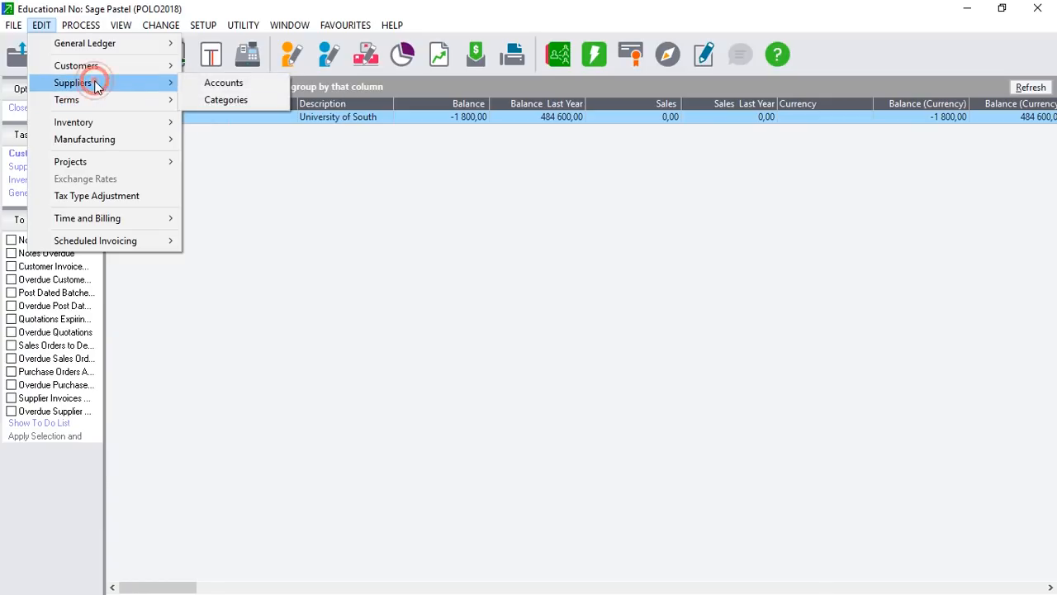
click(198, 82)
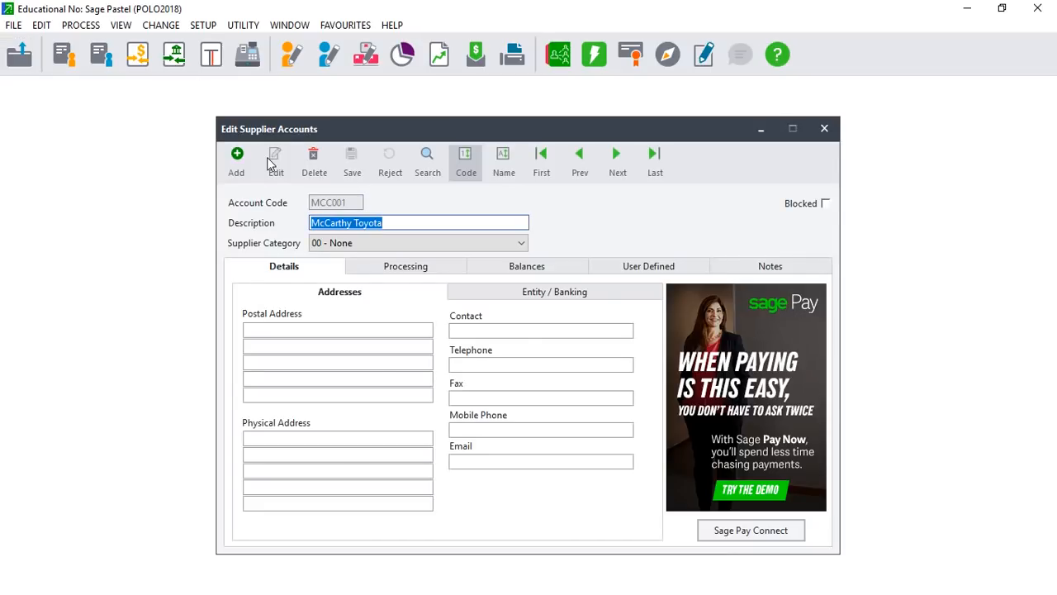
click(825, 131)
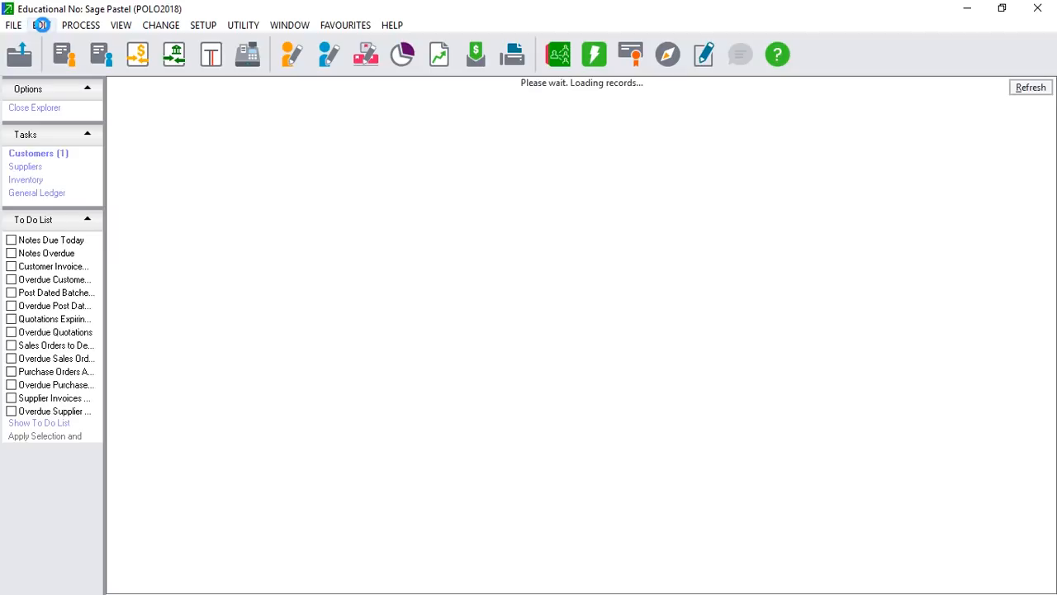
Open University of South's customer account, review its Balances tab, then close it.
click(44, 27)
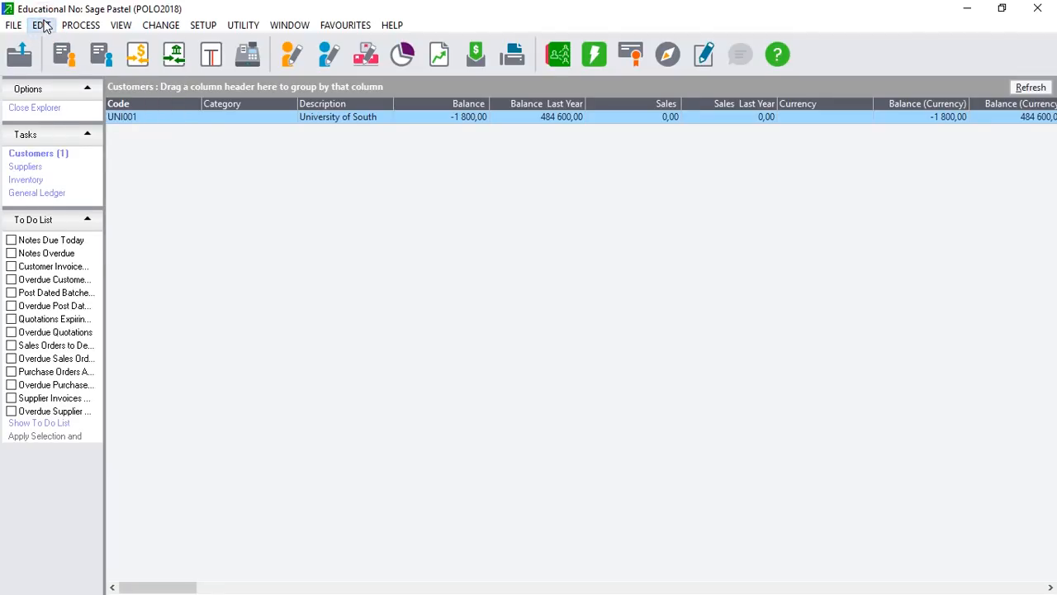
click(41, 26)
mouse_move(90, 69)
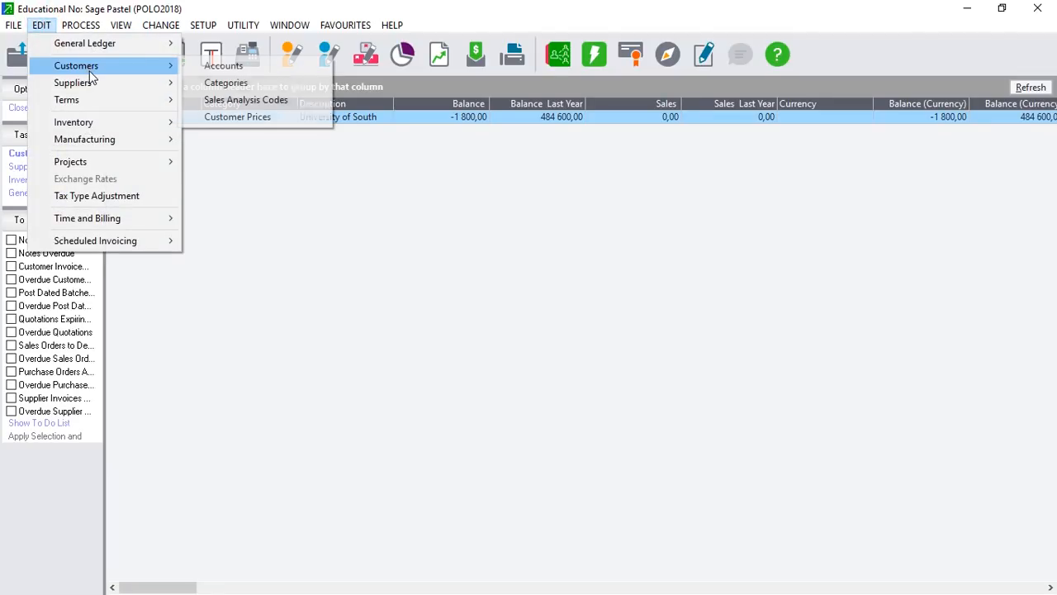
click(214, 65)
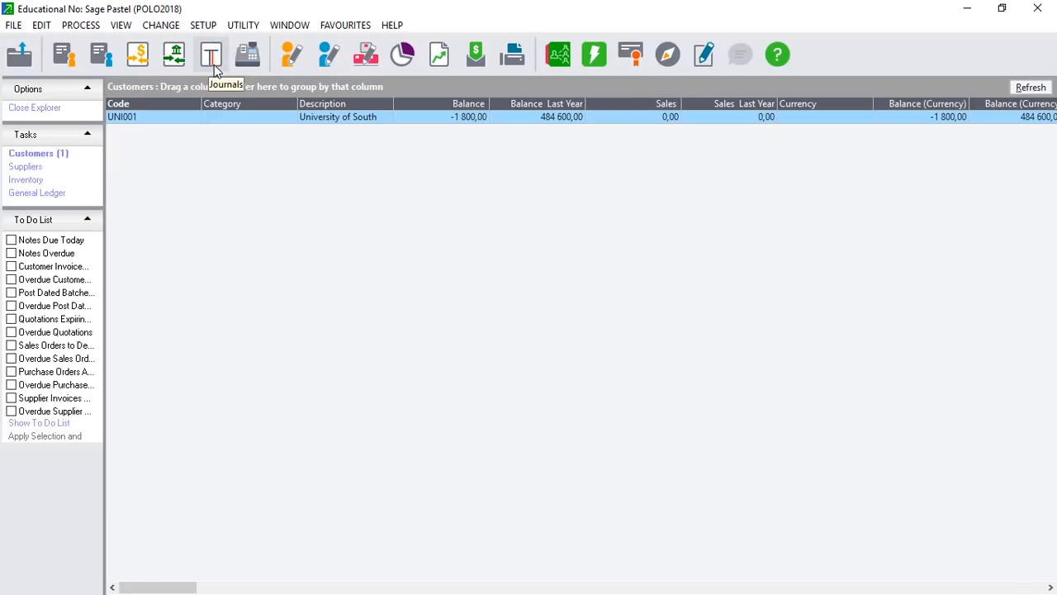
click(213, 63)
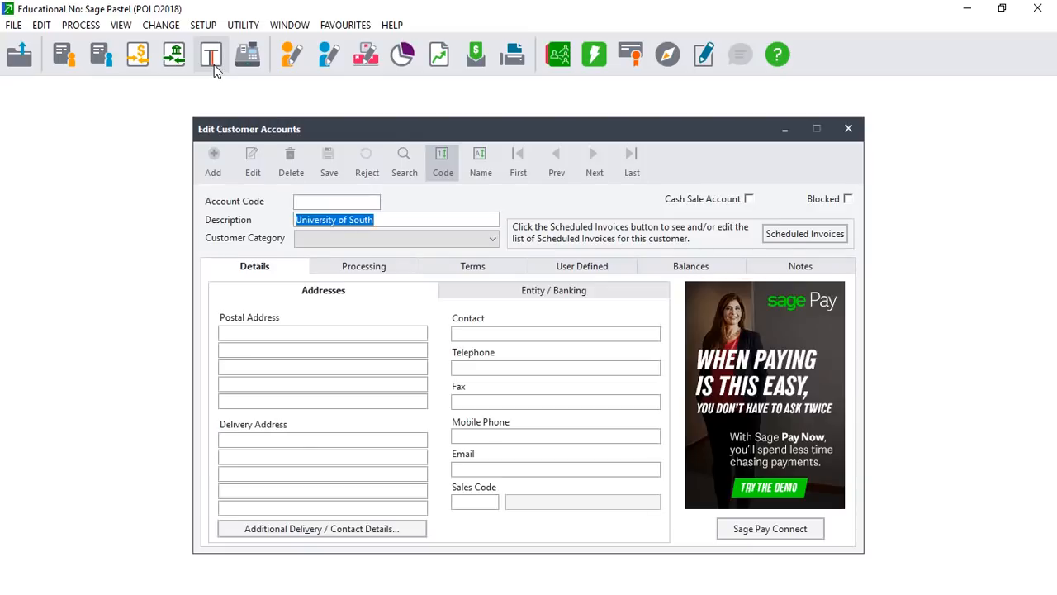
click(680, 273)
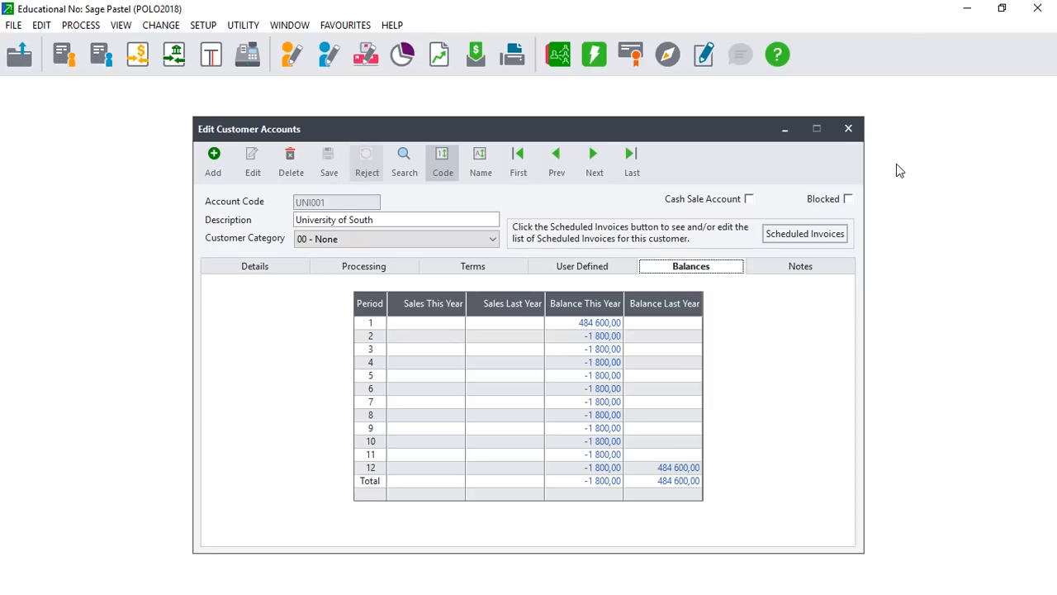
click(851, 130)
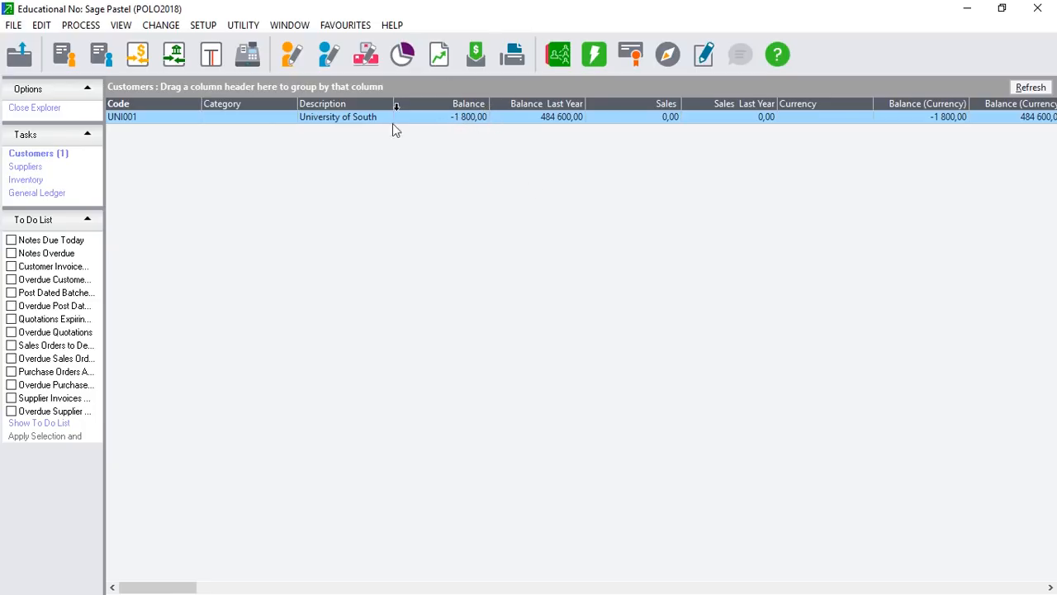
Sort the customers by balance, then open Process Cash Books for the bank cash book.
click(450, 104)
click(493, 155)
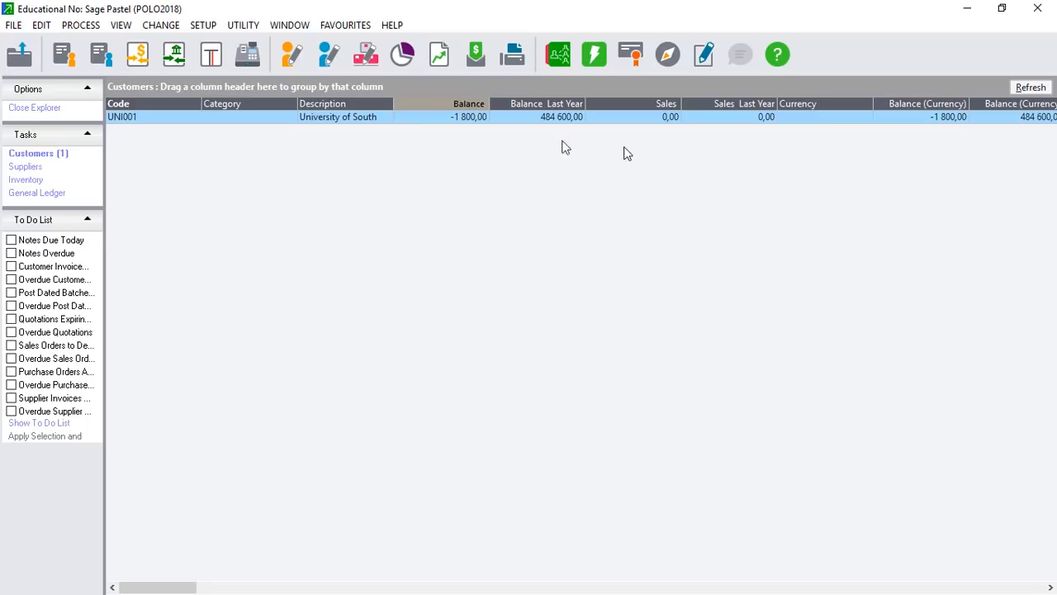
click(80, 25)
mouse_move(111, 65)
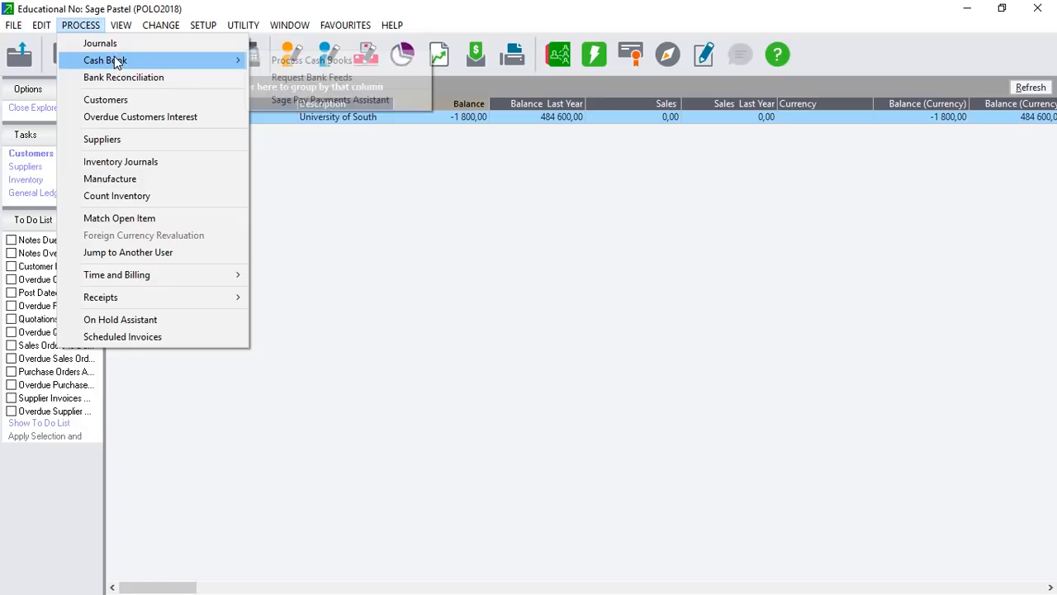
click(275, 65)
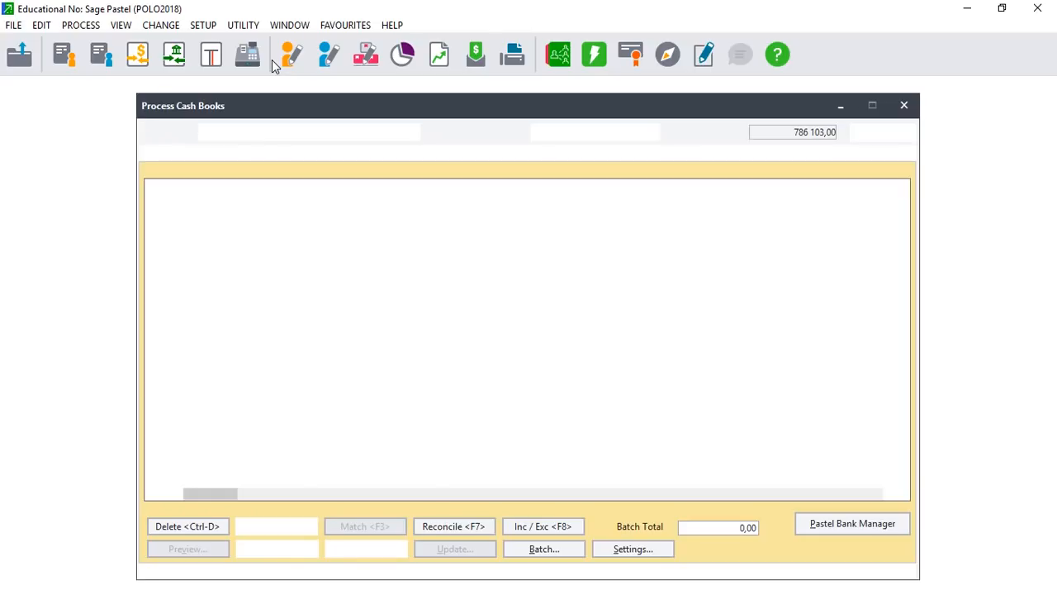
On the Payments side, keep period 12 and check the line allows only G and S account types.
click(378, 157)
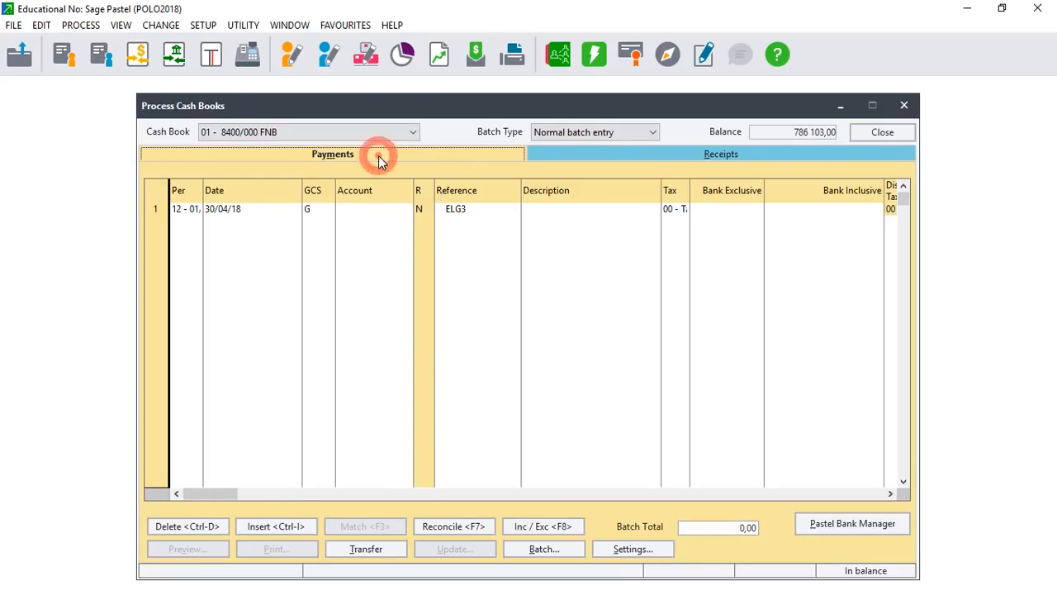
click(189, 212)
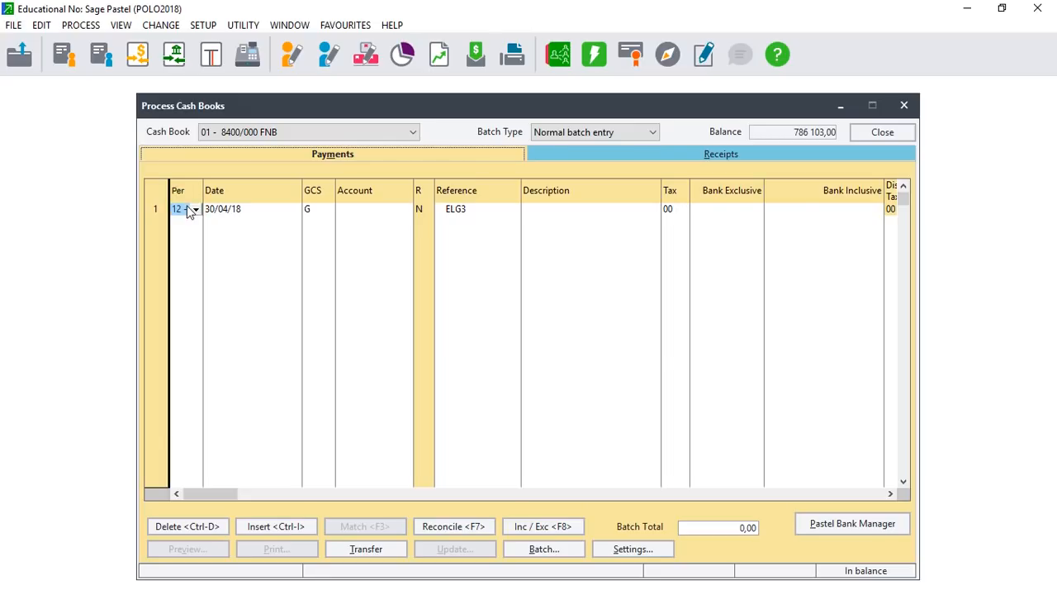
click(195, 210)
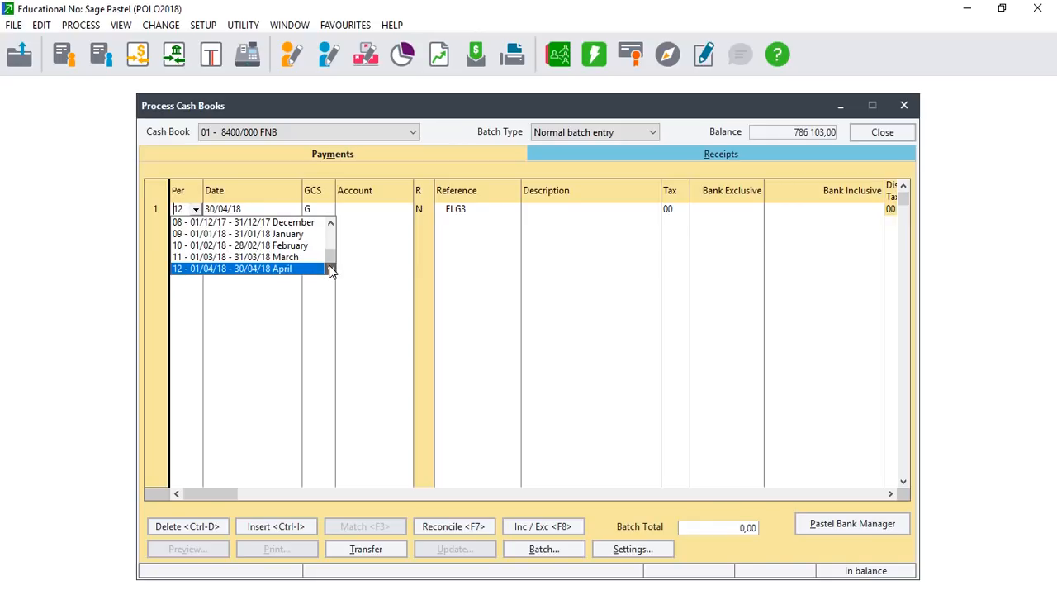
click(329, 266)
key(Return)
key(Return)
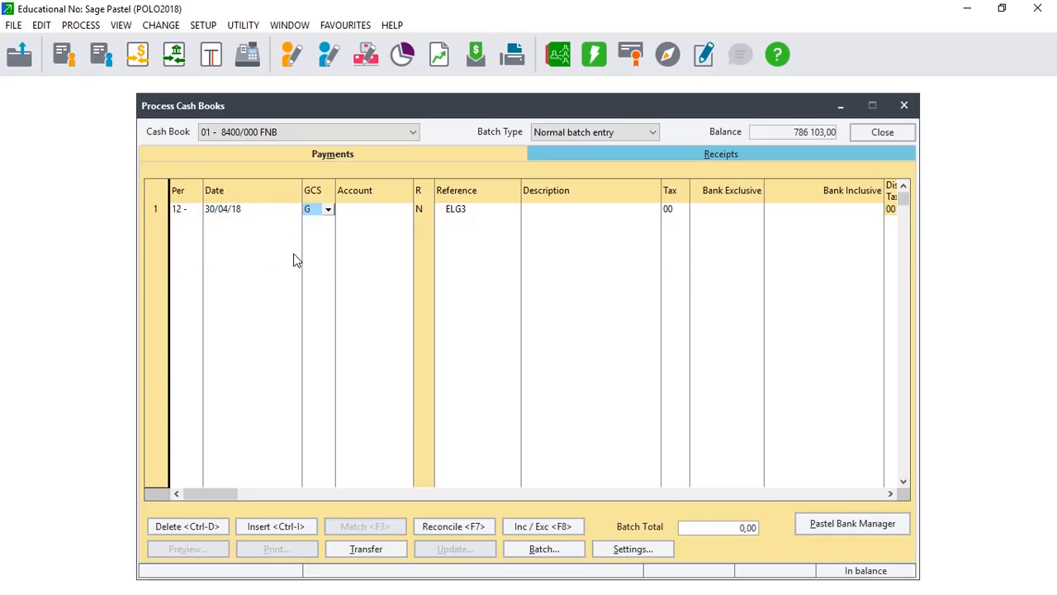
click(338, 211)
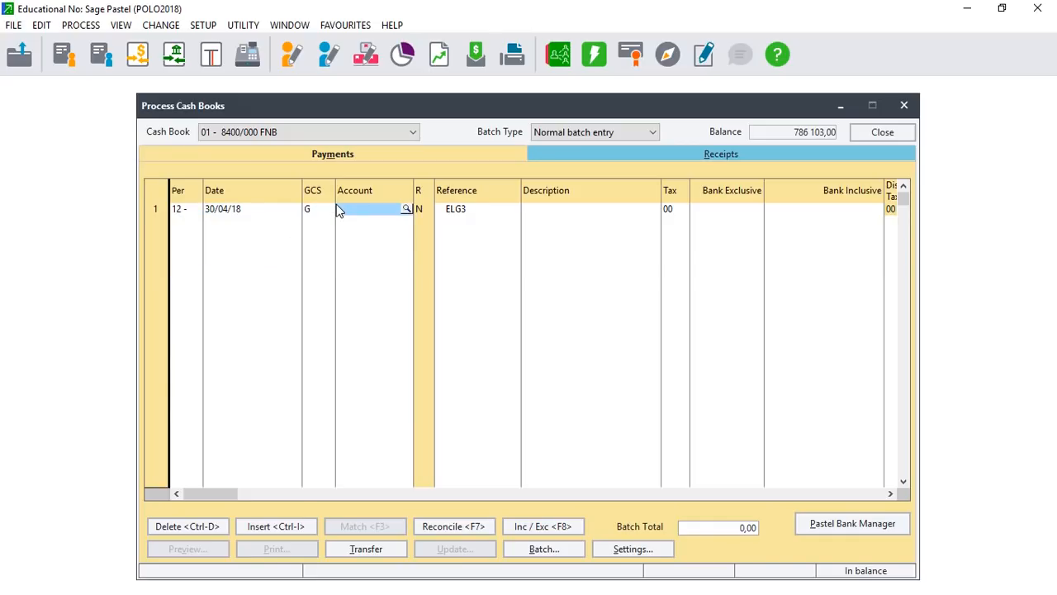
click(328, 211)
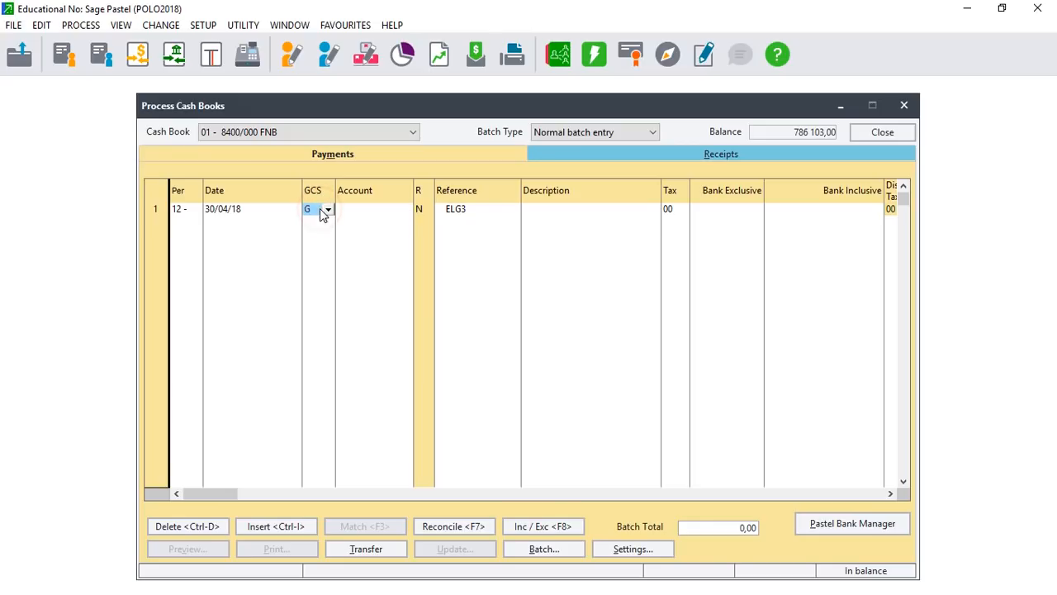
click(329, 210)
click(730, 155)
Switch the cash book to the Receipts side and open the Setup menu.
click(730, 155)
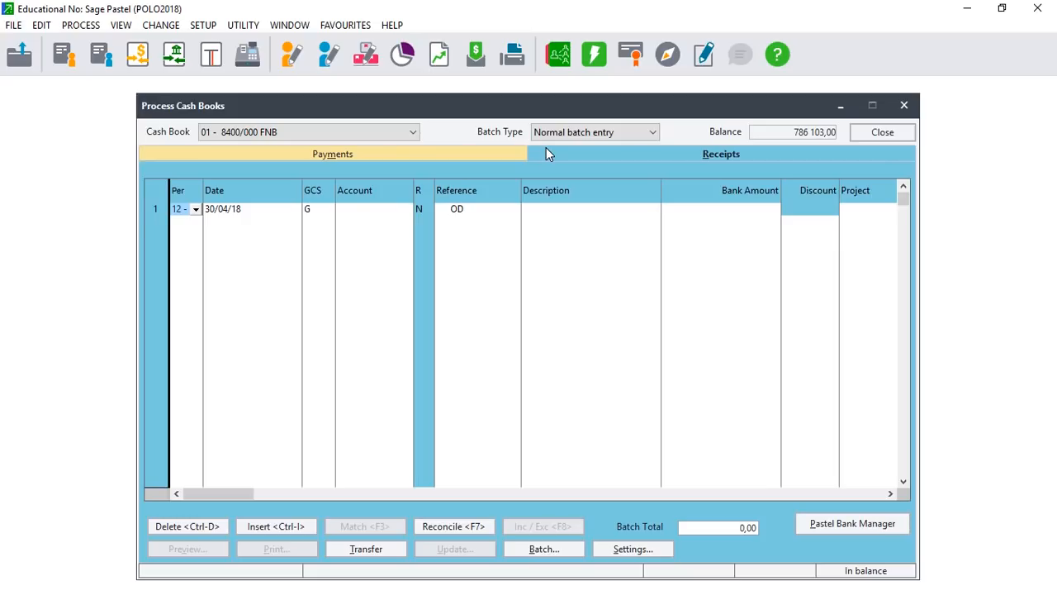
click(183, 27)
click(202, 23)
click(202, 25)
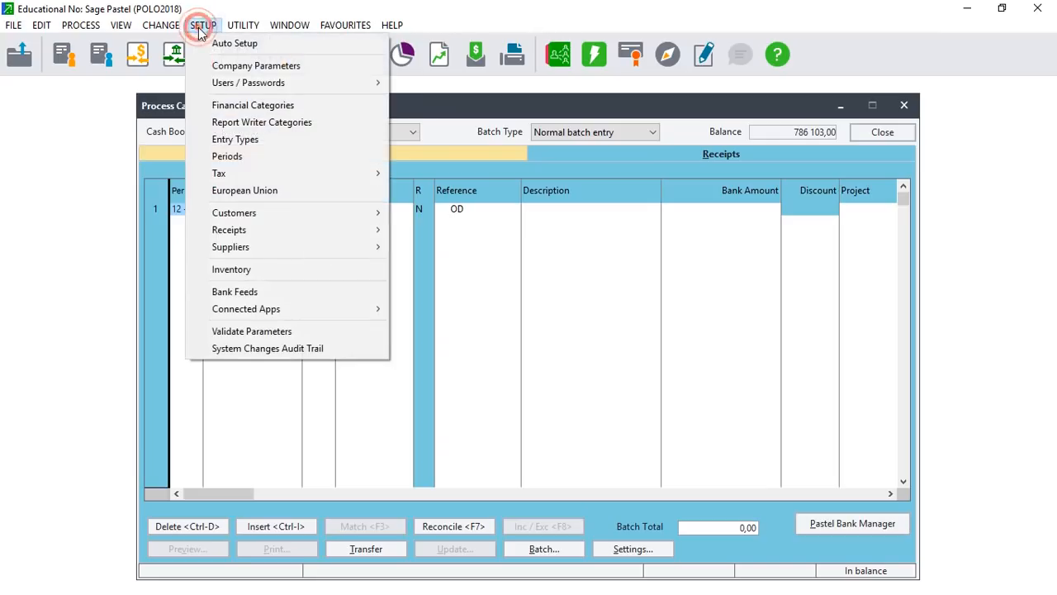
Dismiss the Sole Access Mode warning, recheck the Payments account types, and close Process Cash Books.
click(242, 155)
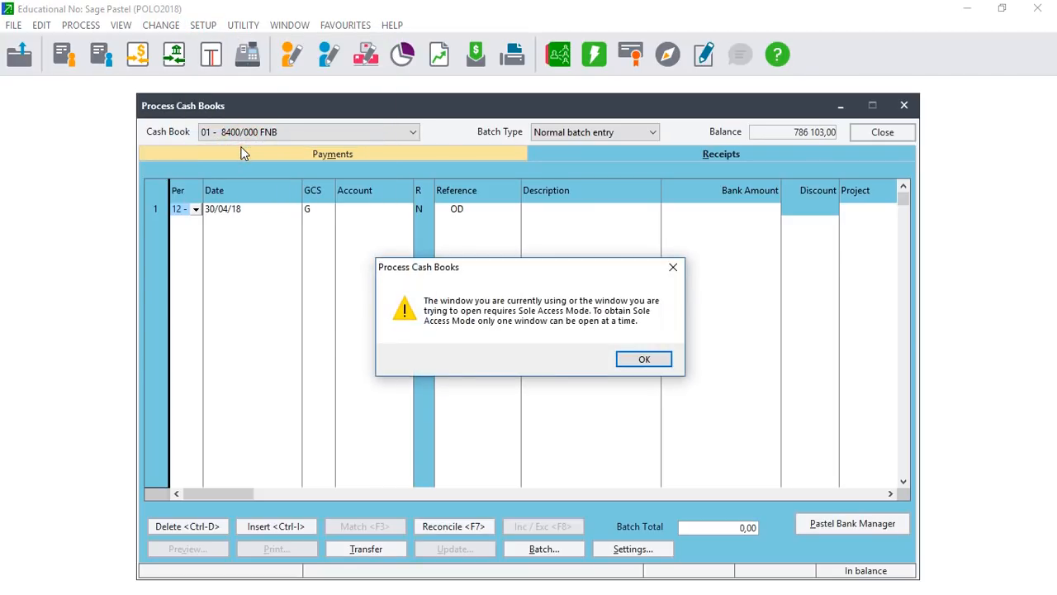
click(642, 360)
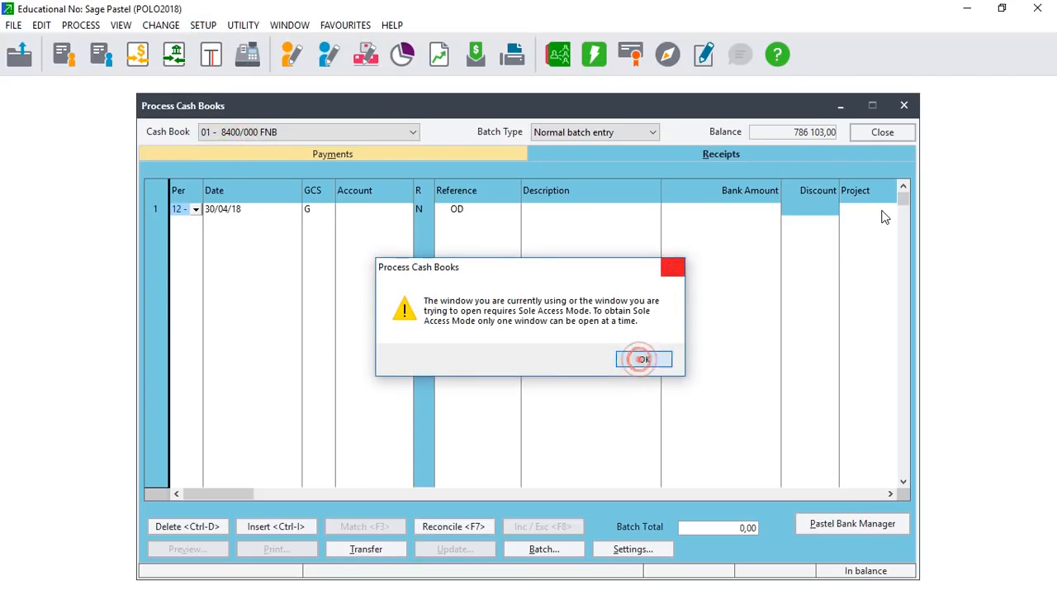
click(384, 158)
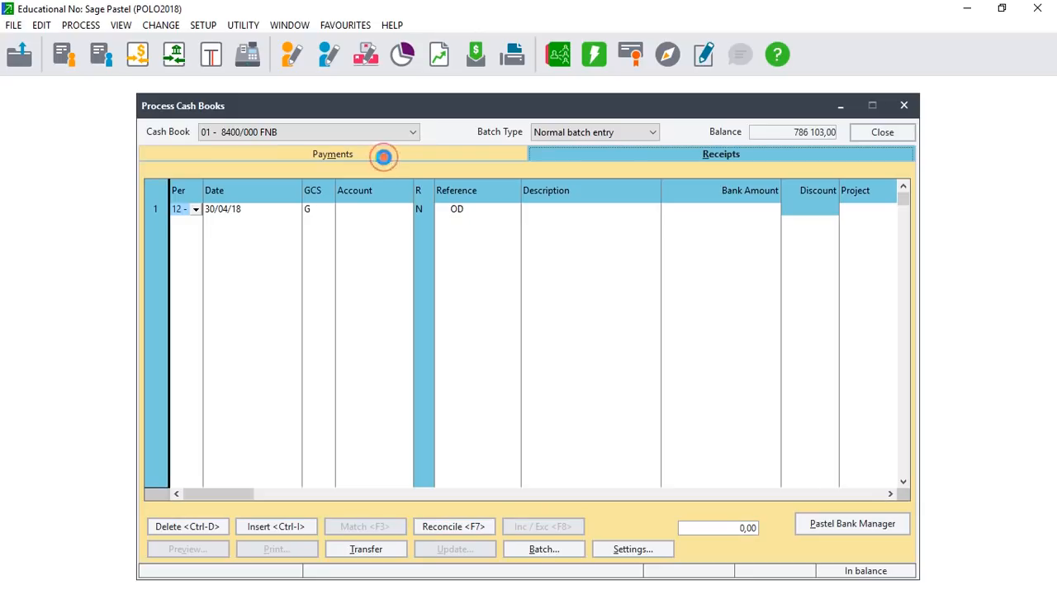
click(314, 214)
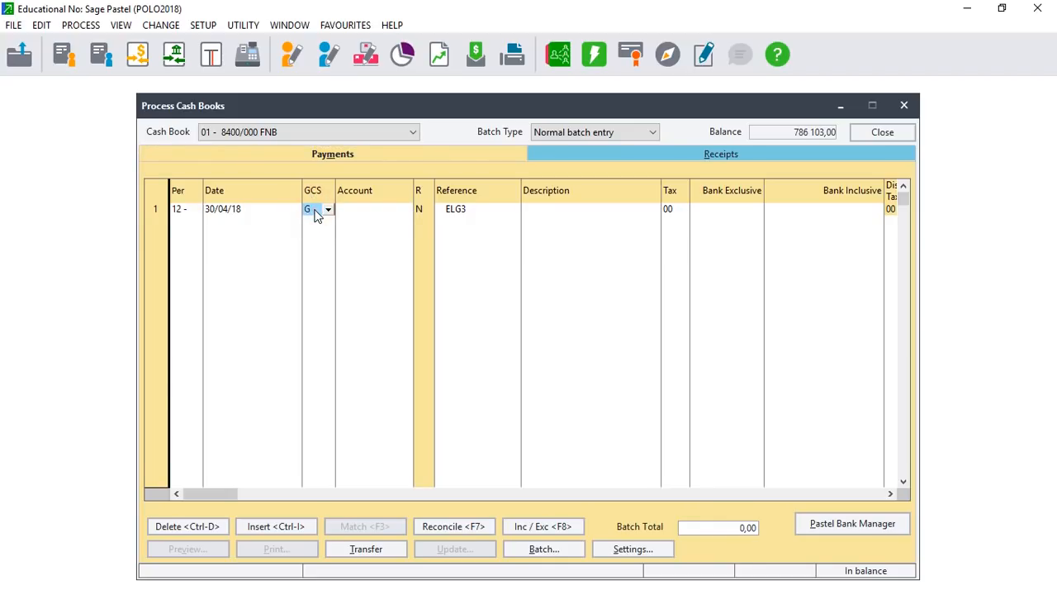
click(329, 212)
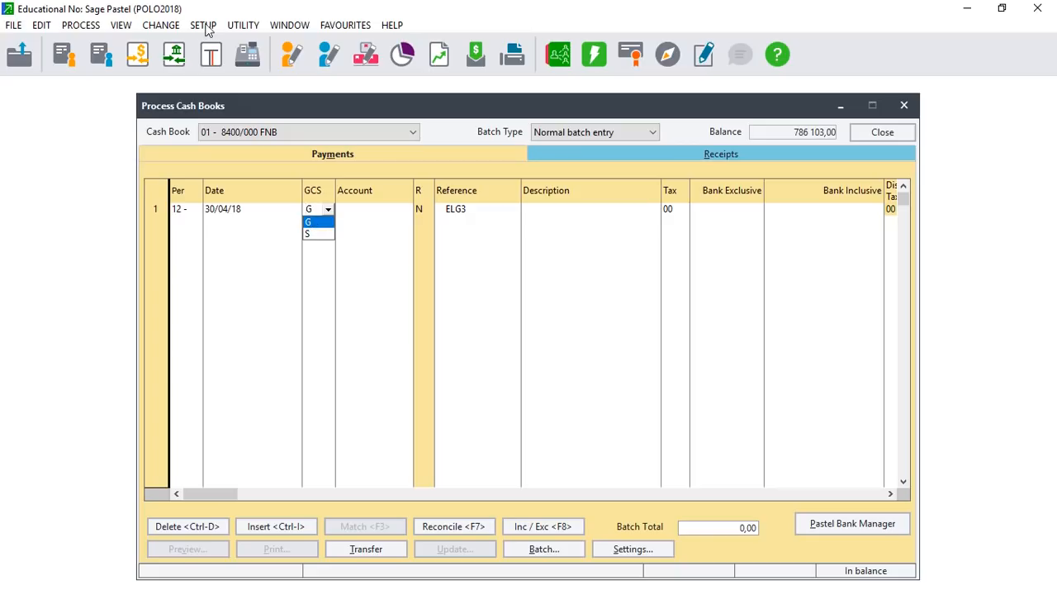
click(911, 103)
click(911, 103)
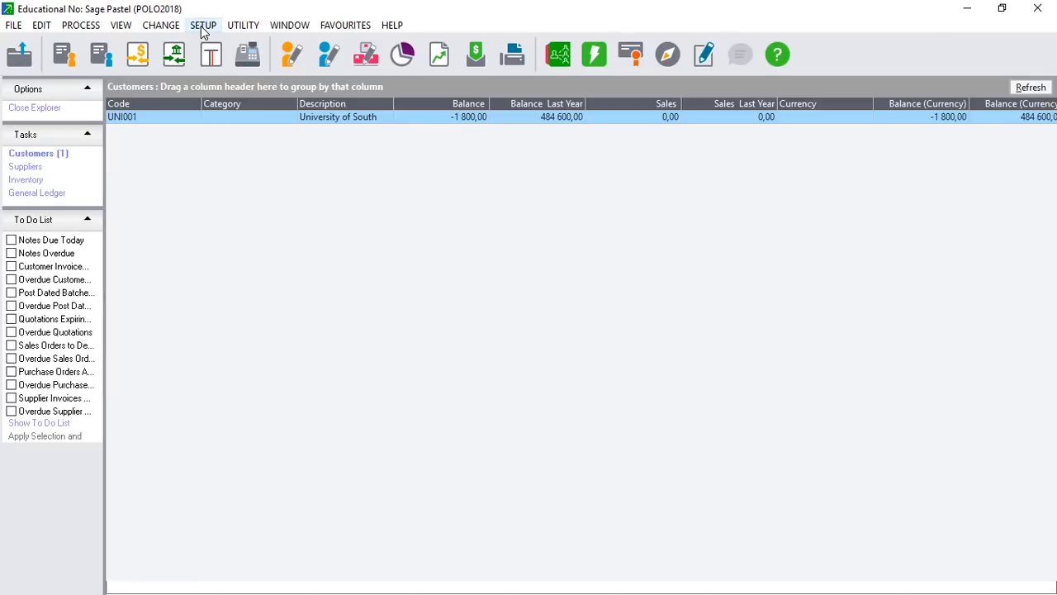
Open Setup > Entry Types and enter the setup password.
click(203, 27)
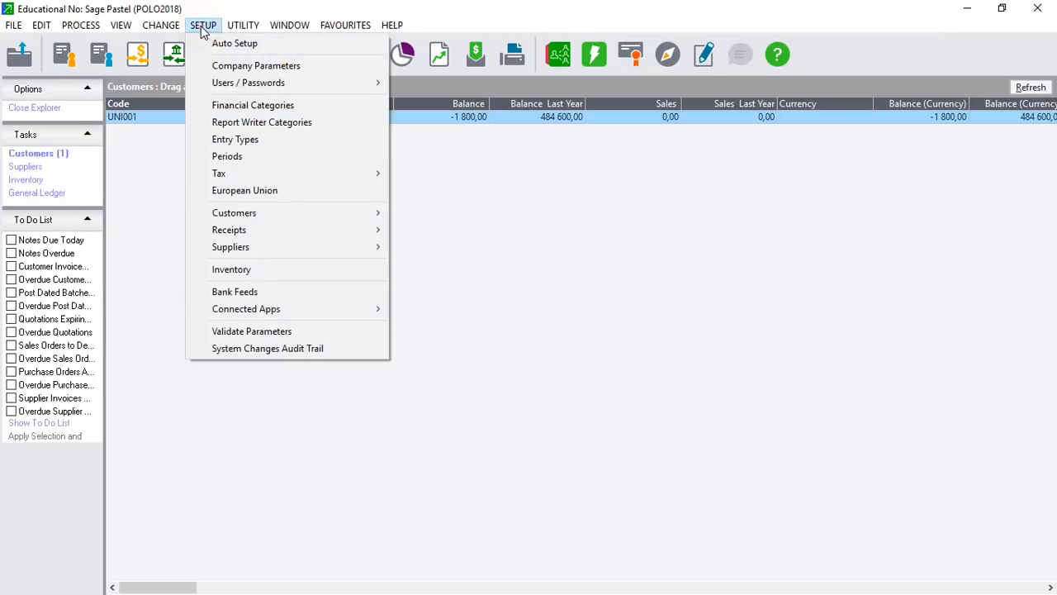
click(244, 143)
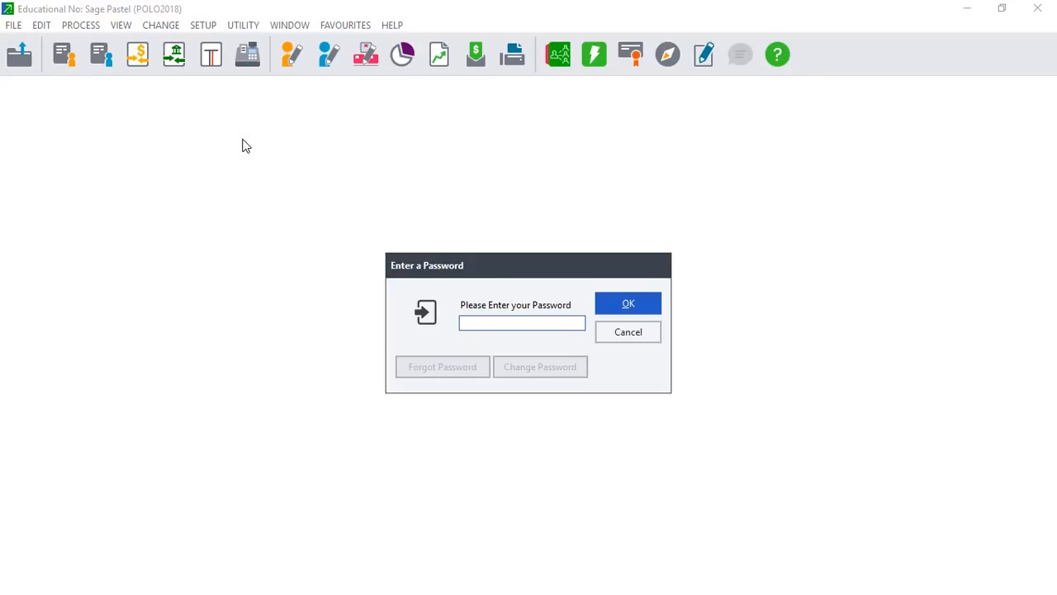
text(pastel)
key(Caps_Lock)
text(●●●●●●)
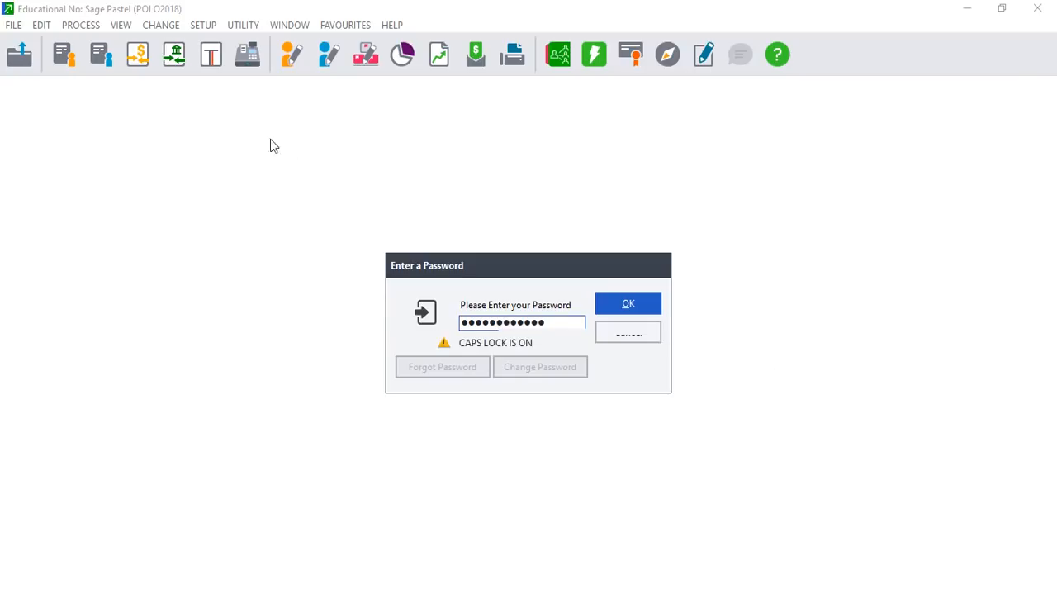
click(628, 304)
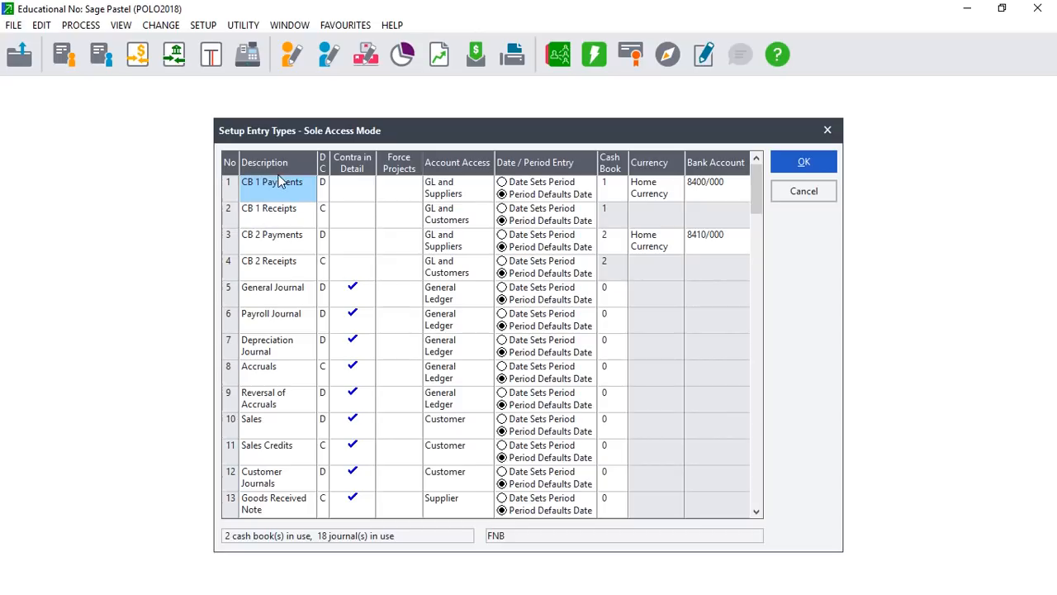
Set CB 1 Payments account access to Any Account and save the entry types.
click(472, 189)
click(487, 183)
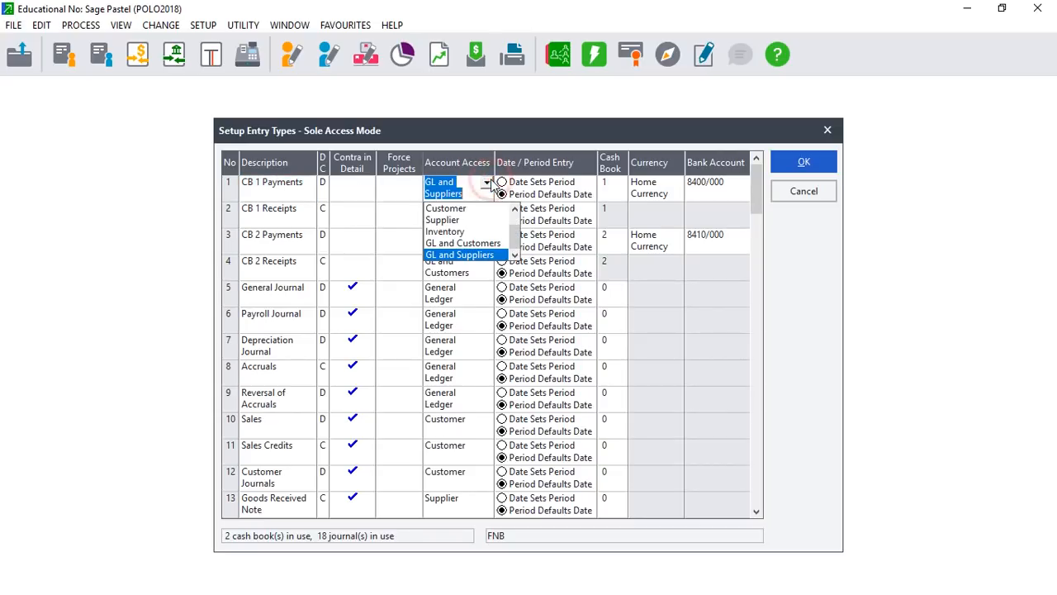
click(514, 208)
click(514, 208)
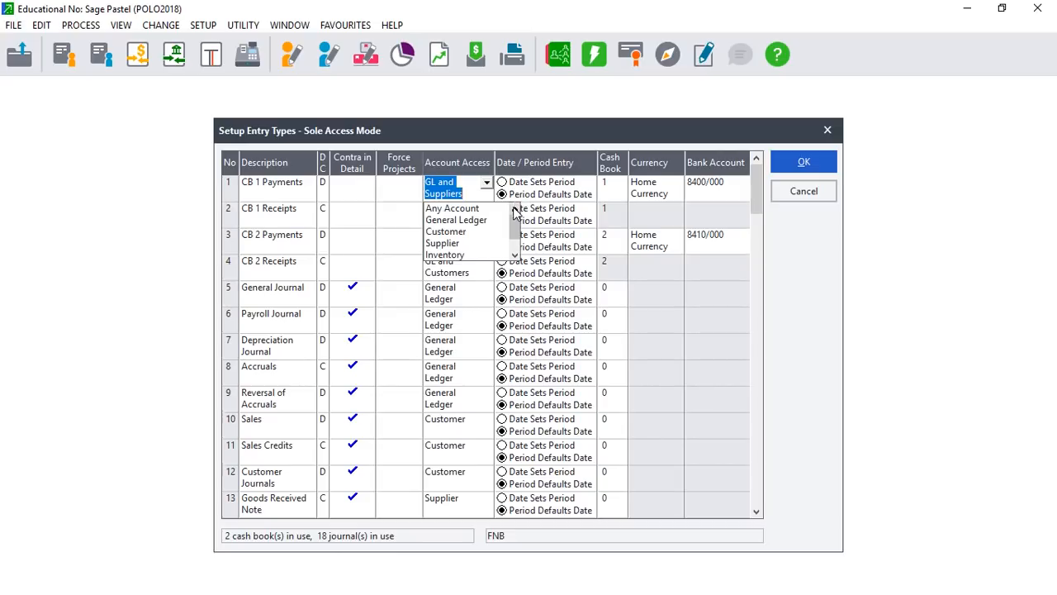
click(476, 210)
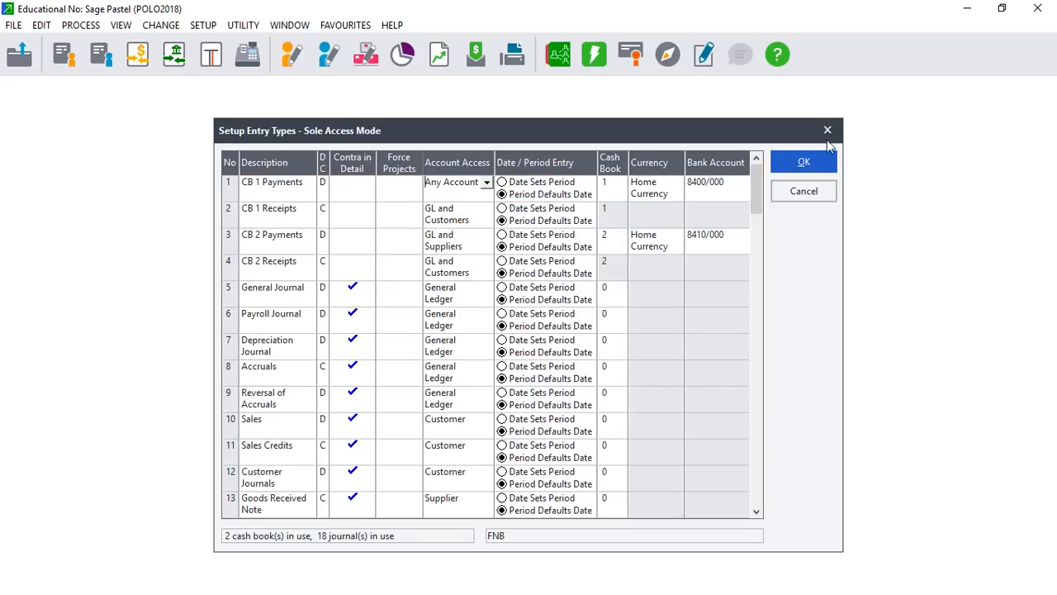
click(805, 166)
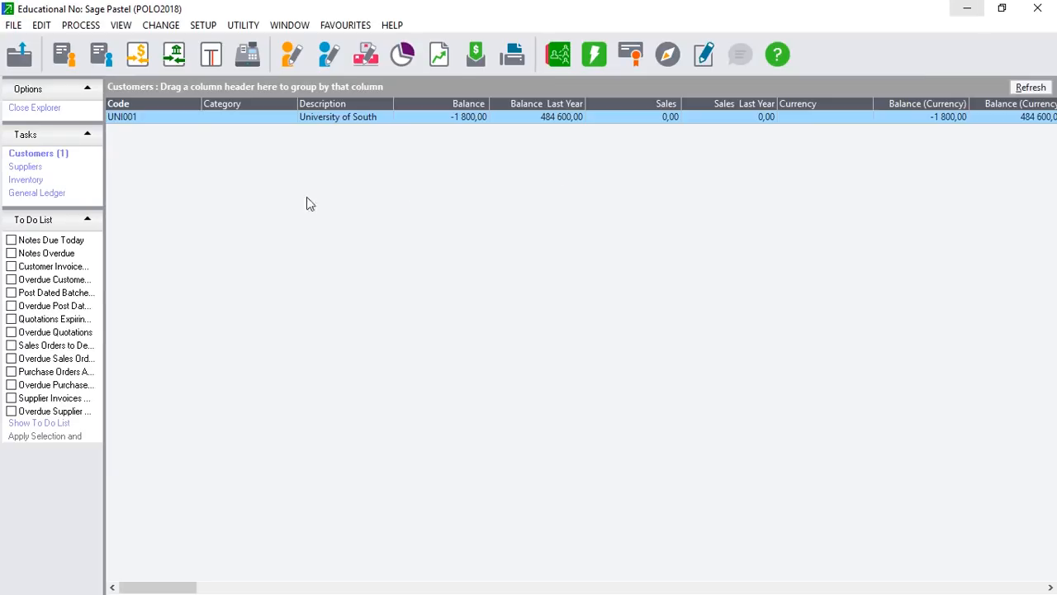
Reopen Process Cash Books on the FNB bank cash book batch.
click(91, 27)
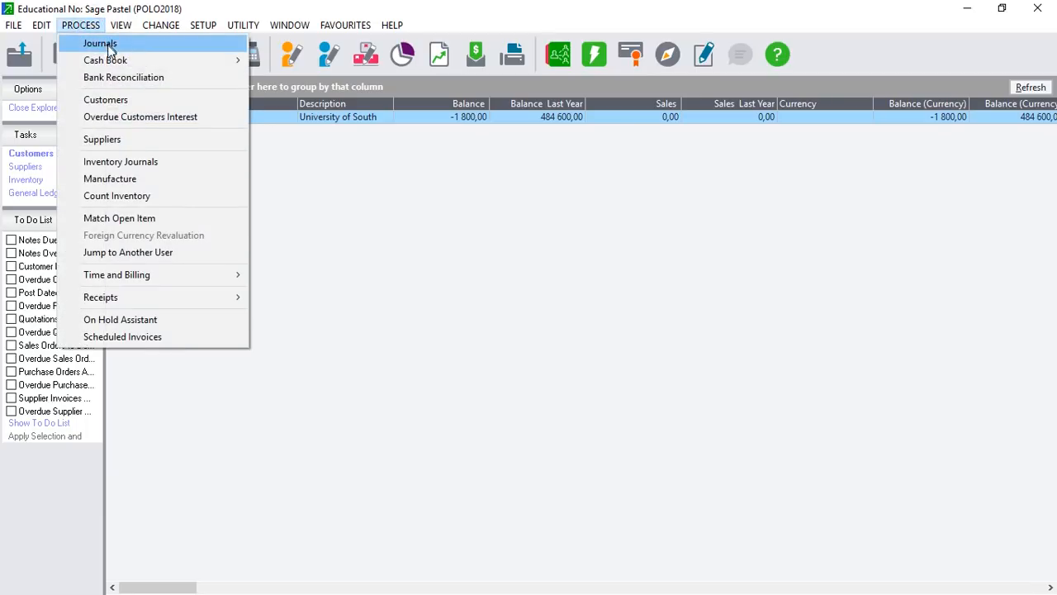
mouse_move(162, 62)
click(281, 61)
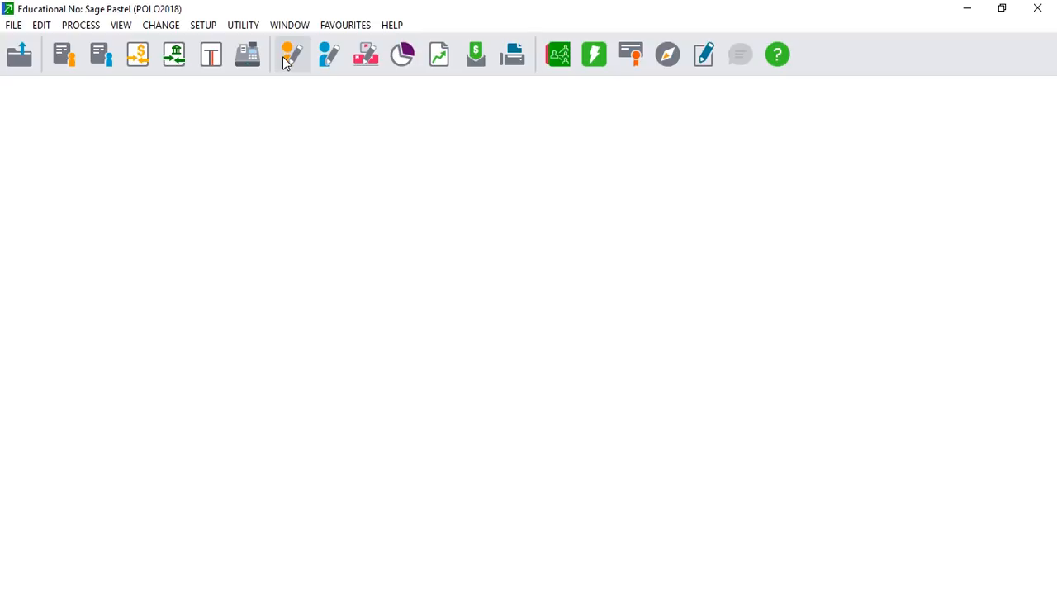
click(287, 58)
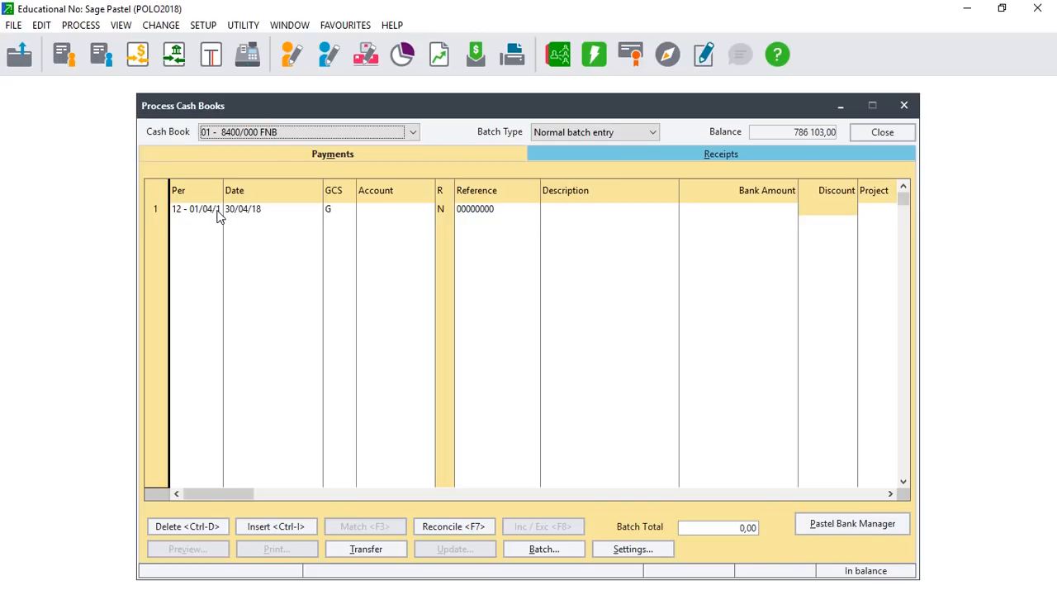
key(Tab)
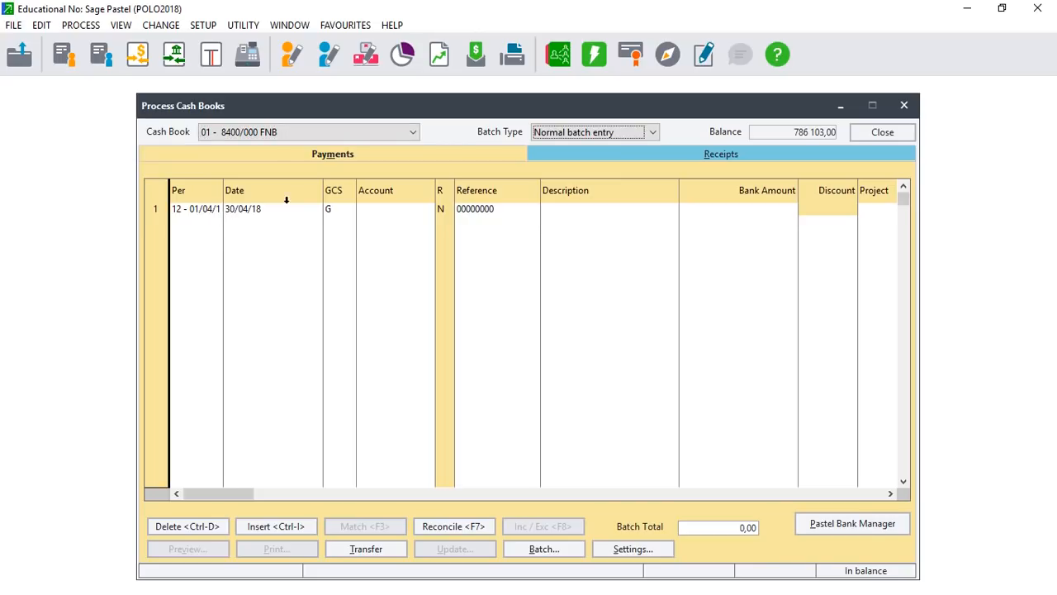
Make payment line 1 a customer line for UNI001, University of South.
click(323, 210)
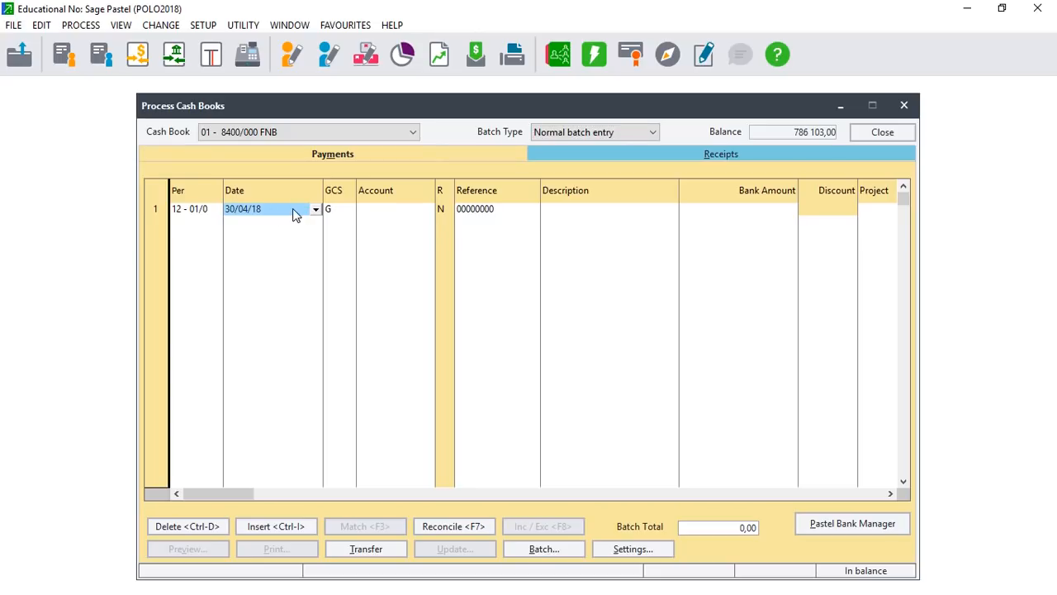
key(Tab)
click(349, 211)
click(337, 234)
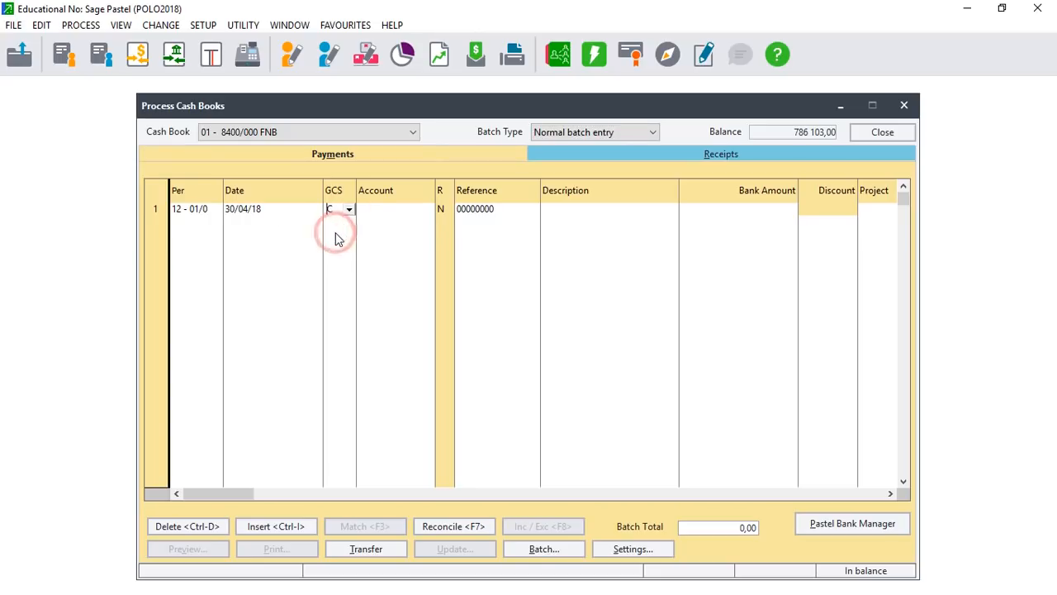
click(351, 211)
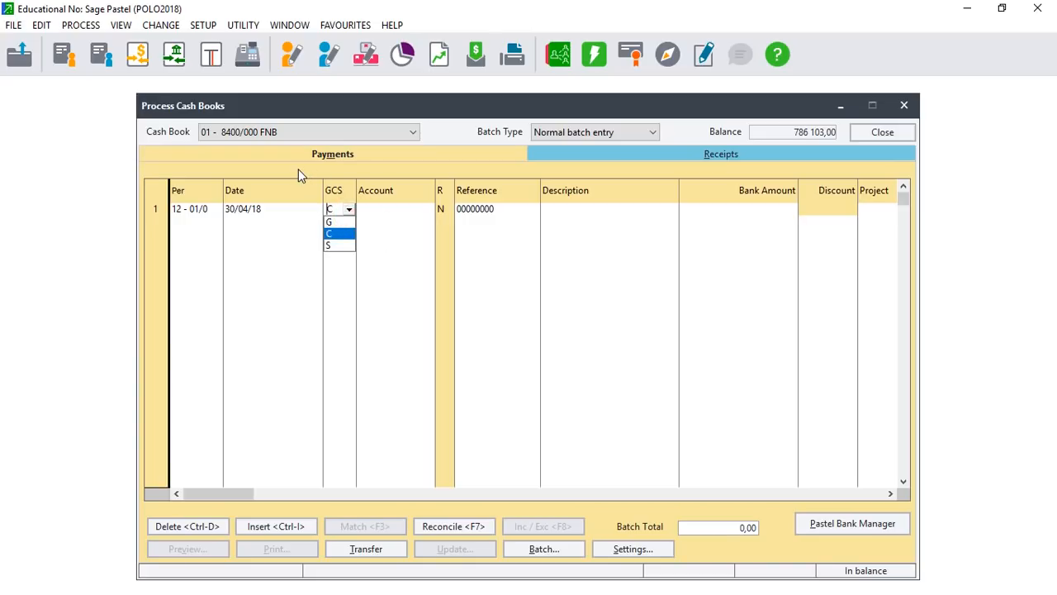
click(369, 209)
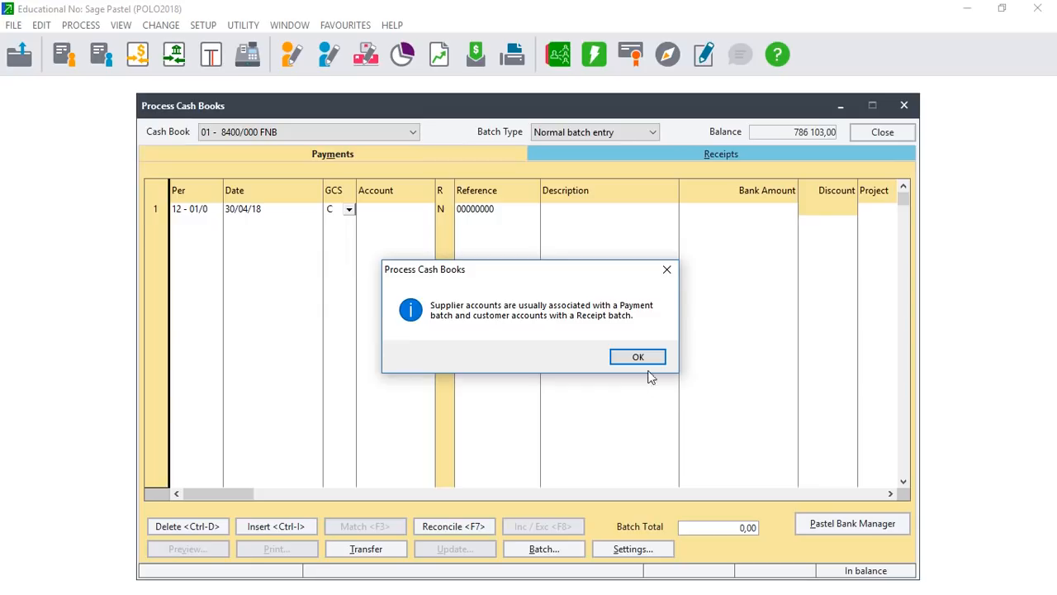
click(627, 353)
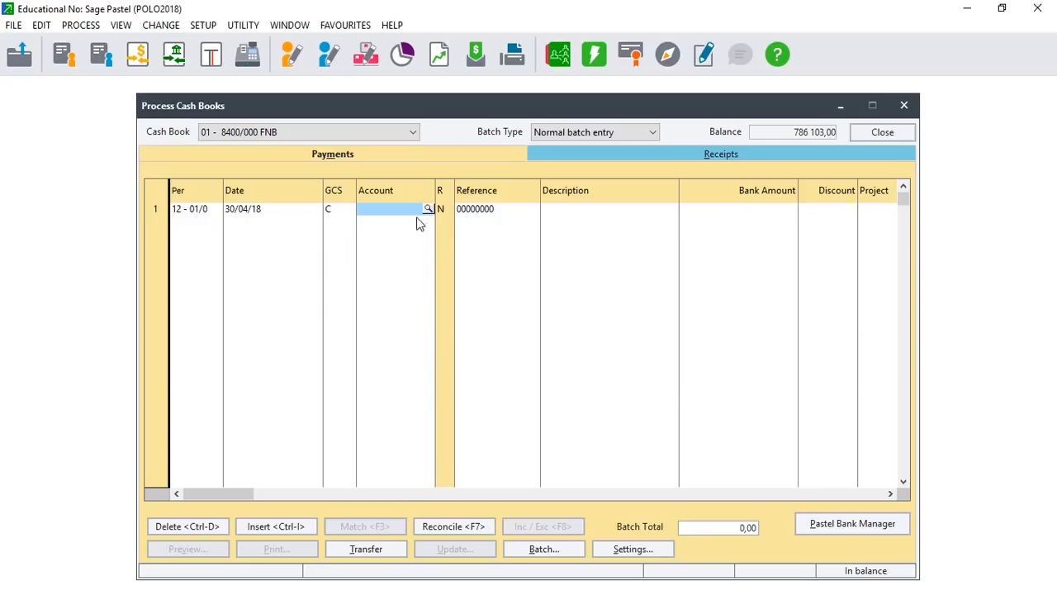
click(427, 210)
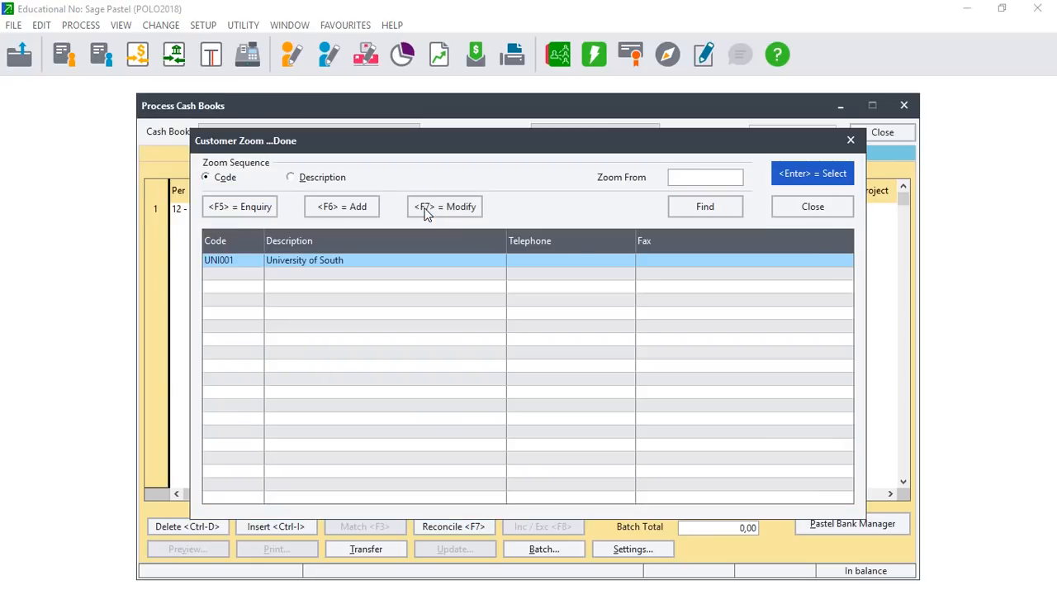
key(Return)
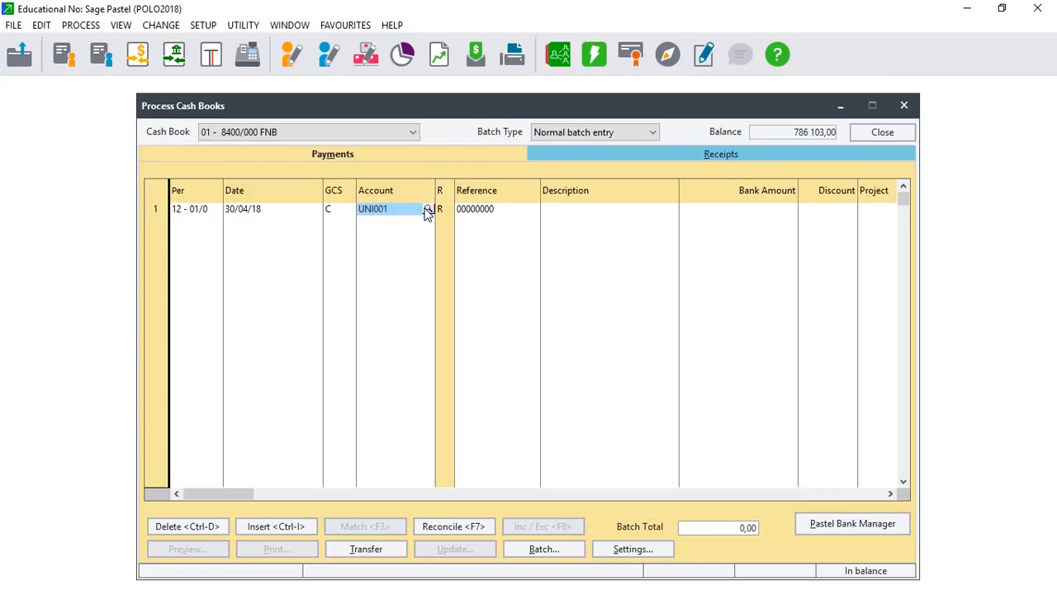
key(Return)
key(Return)
key(Return)
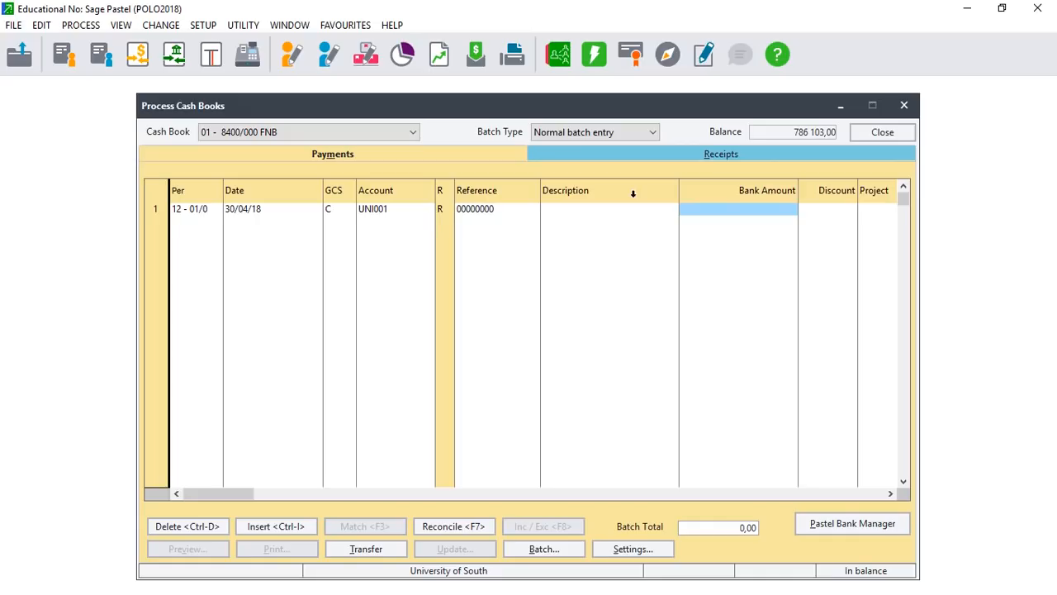
click(1004, 8)
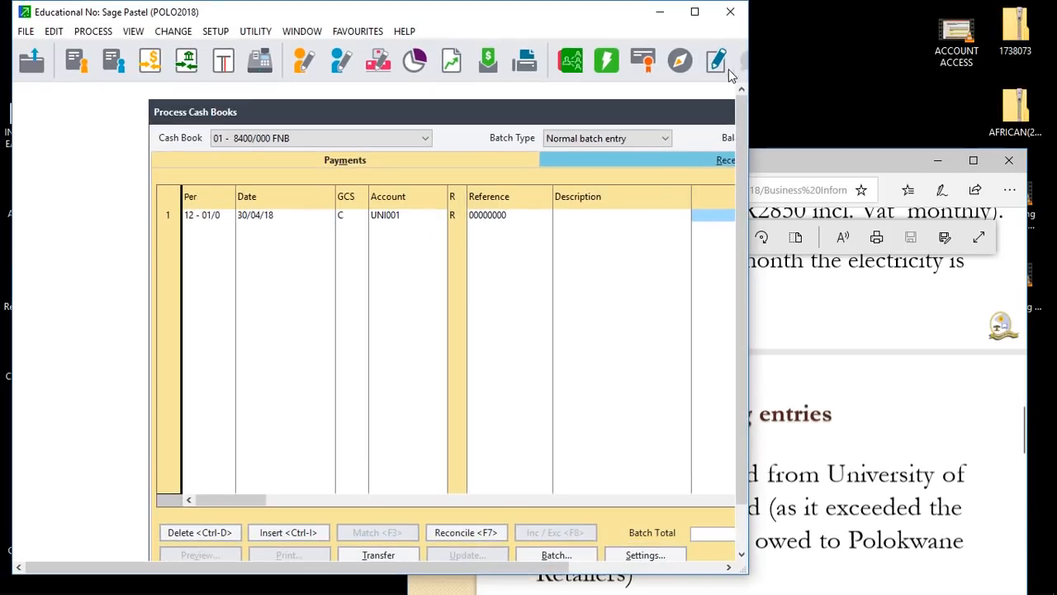
click(978, 161)
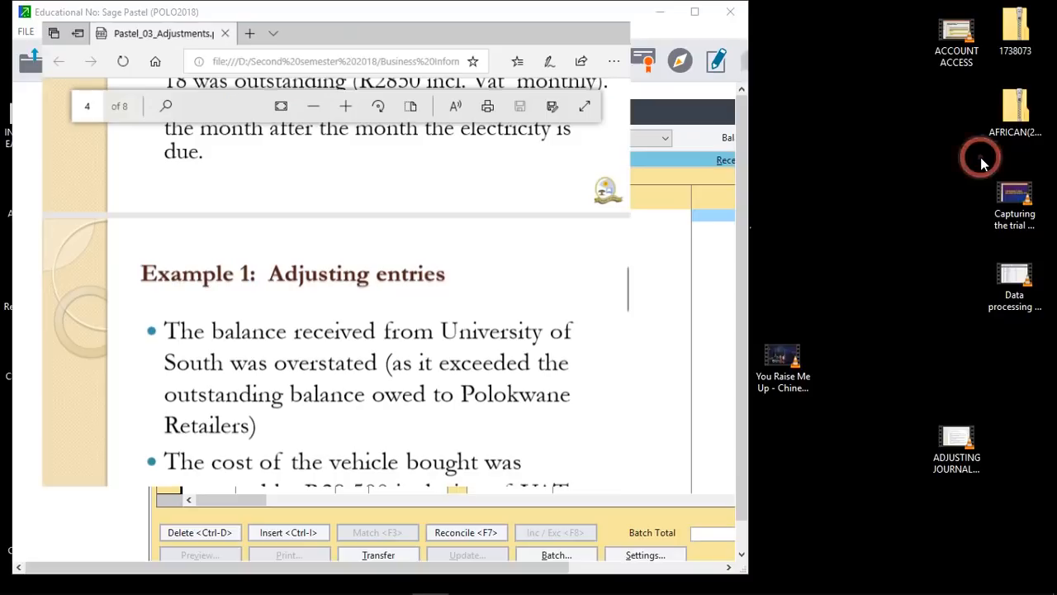
drag(1053, 366, 1051, 304)
drag(3, 291, 3, 283)
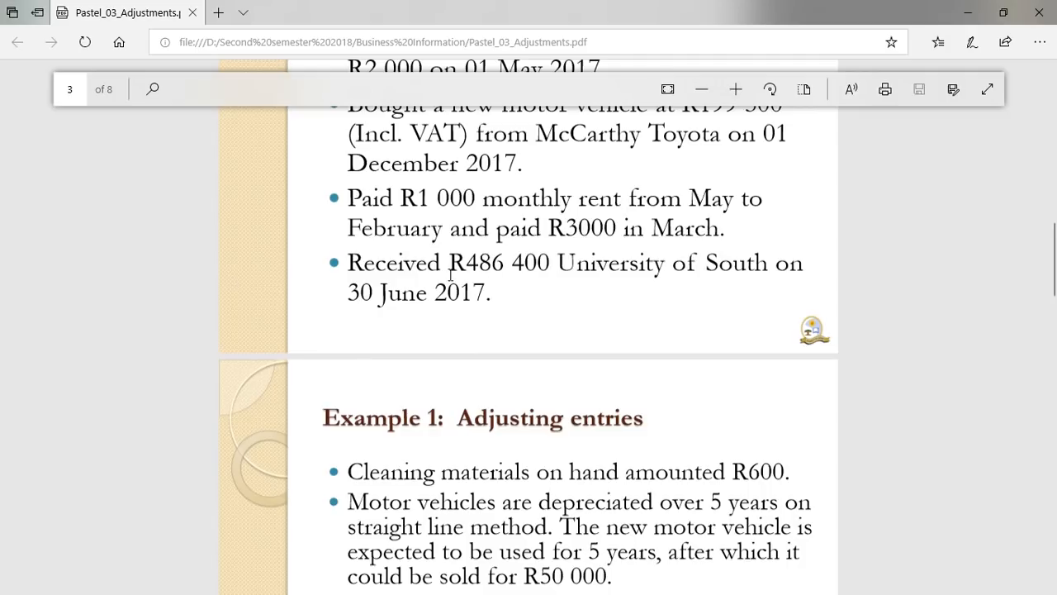
click(1004, 13)
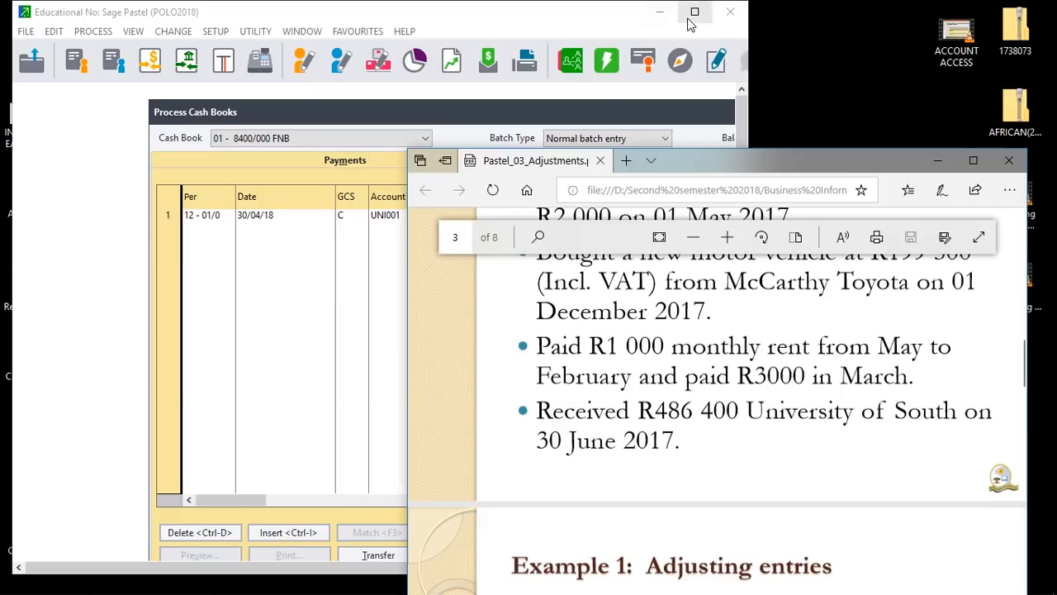
click(694, 13)
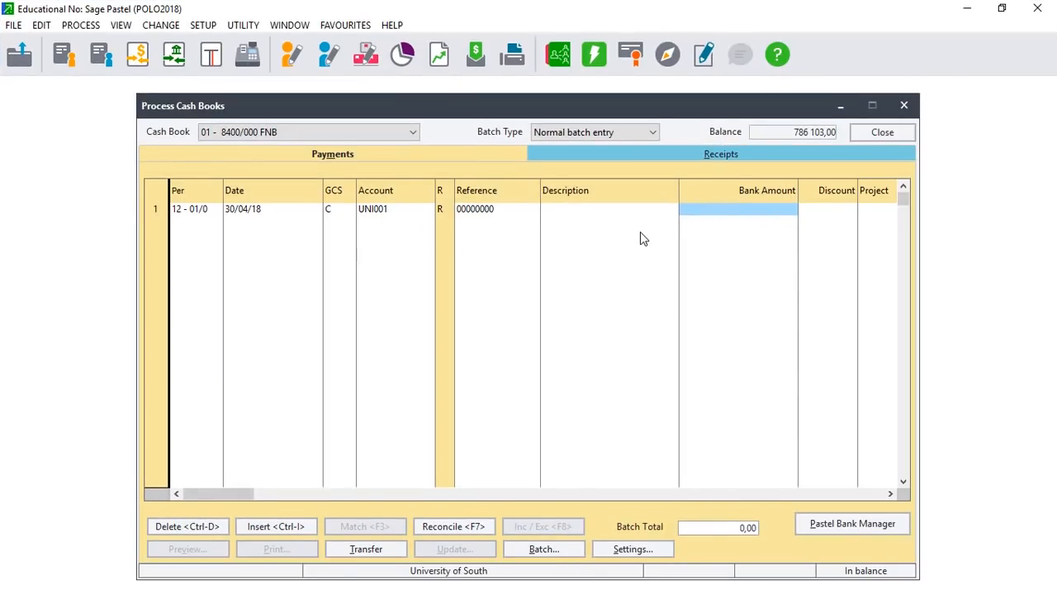
Post a 1 800,00 payment to University of South and open the Customers list to confirm.
text(1 800)
key(Return)
key(Return)
key(Return)
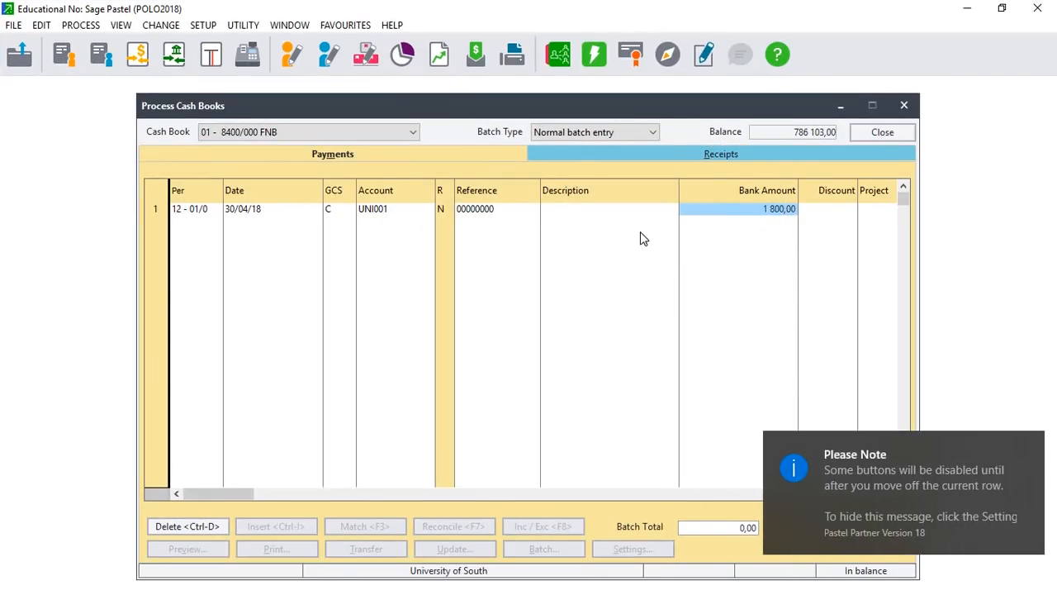
click(475, 550)
click(480, 500)
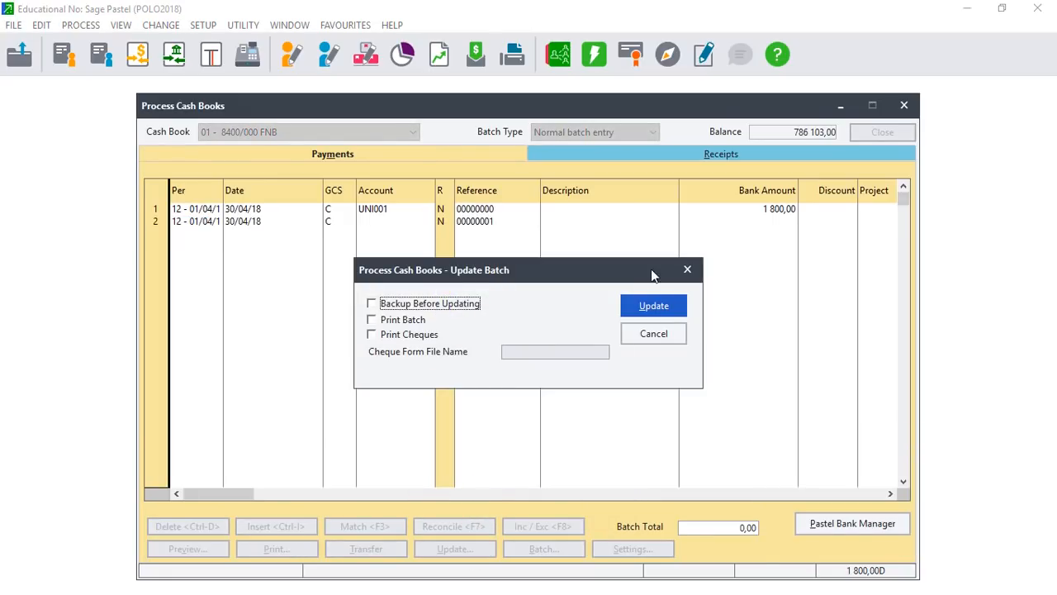
click(648, 305)
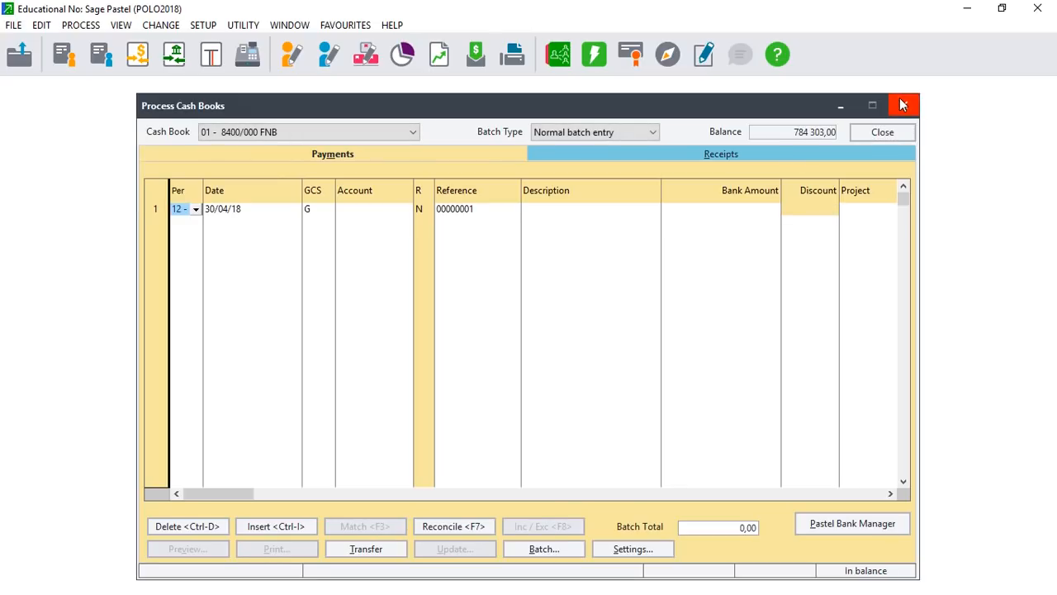
key(Escape)
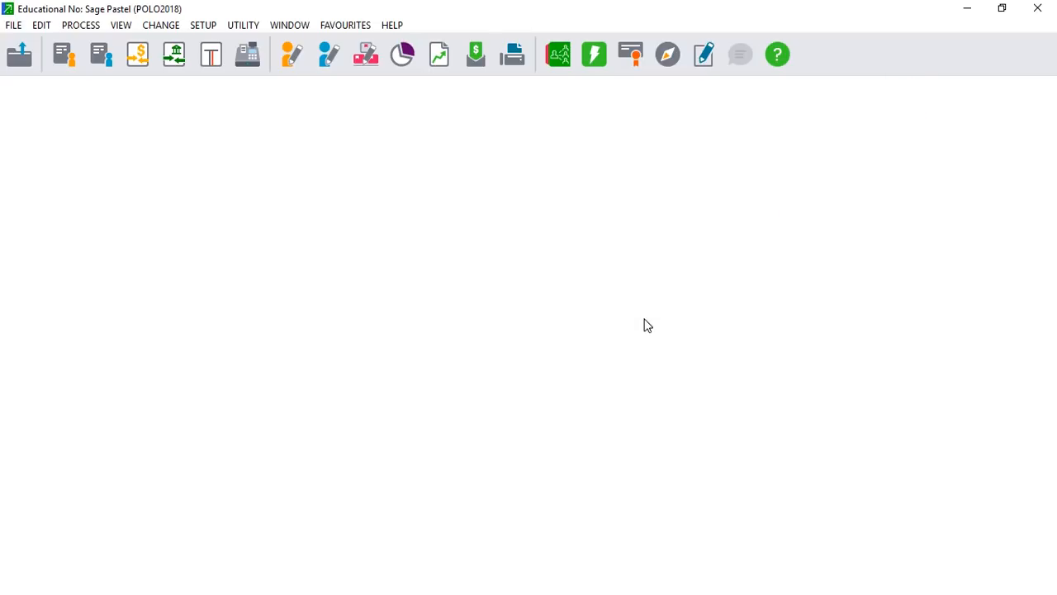
click(448, 430)
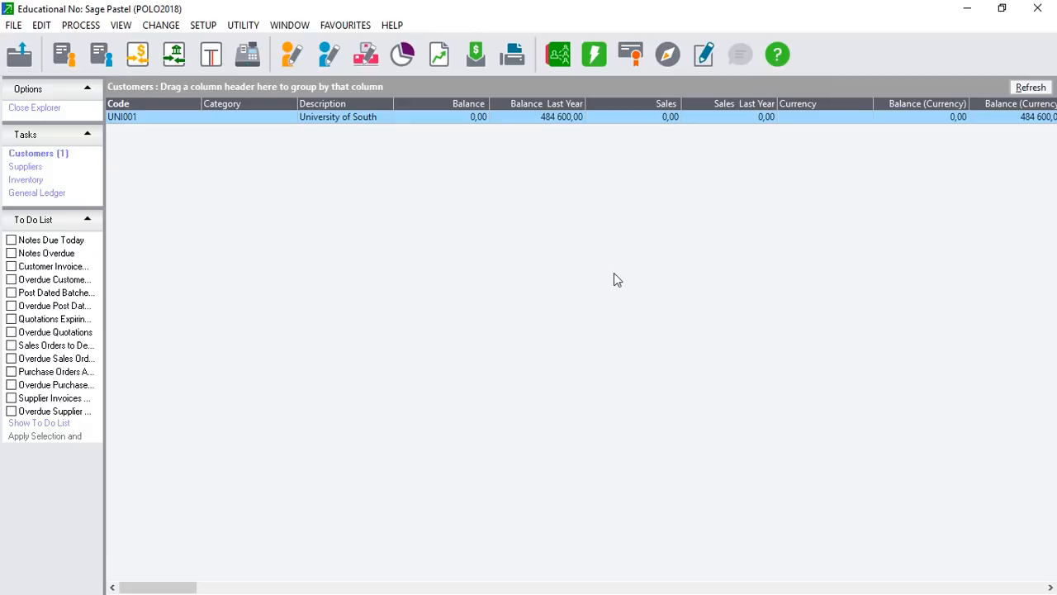
Bring the Pastel_03_Adjustments PDF full-screen in Edge and scroll to page 5's adjusting entries.
click(1002, 7)
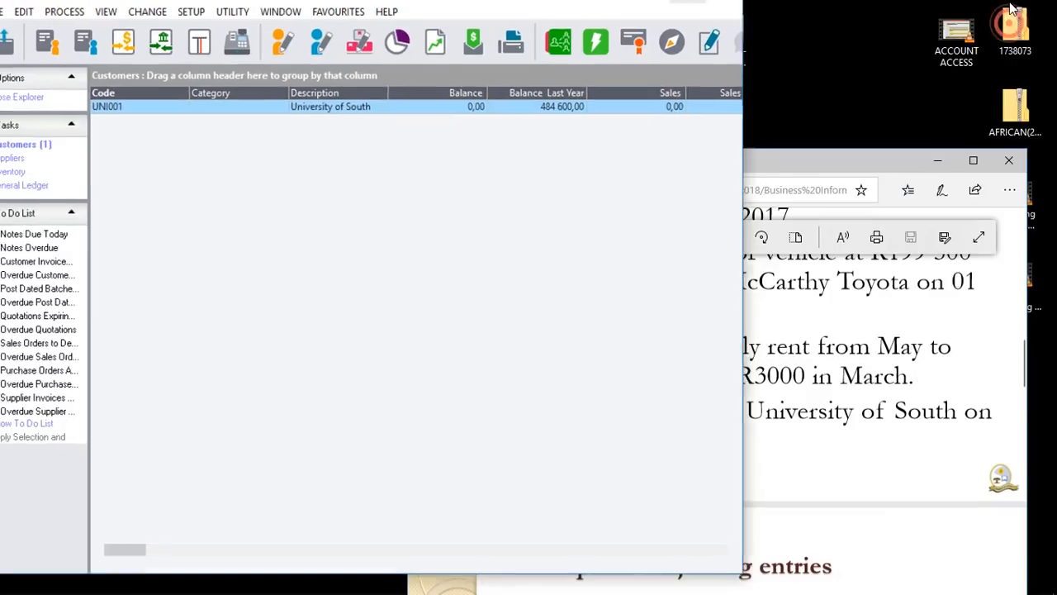
click(973, 159)
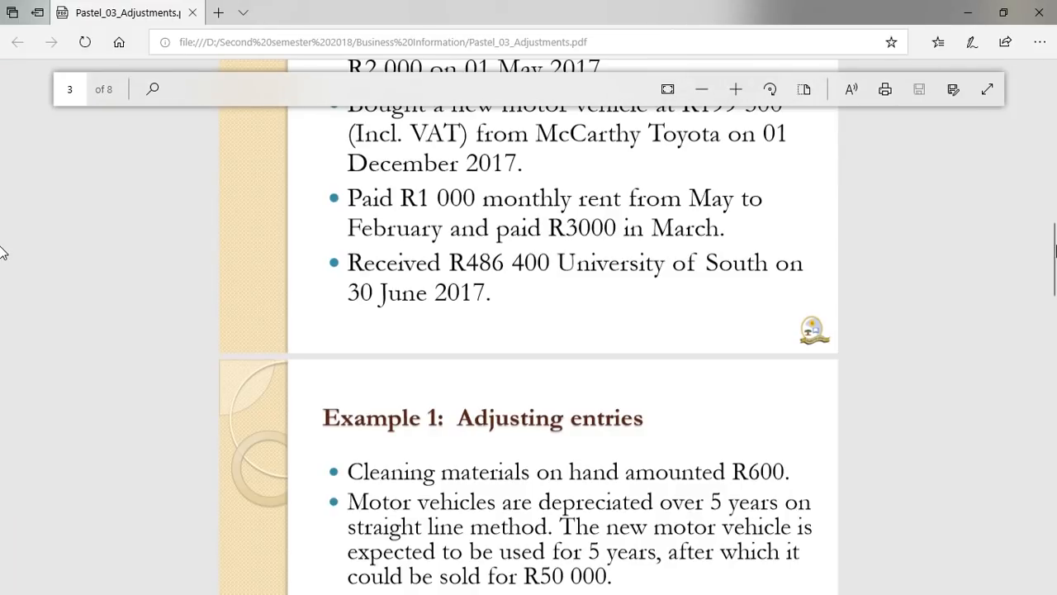
scroll(3, 263, down, 1)
scroll(3, 262, down, 5)
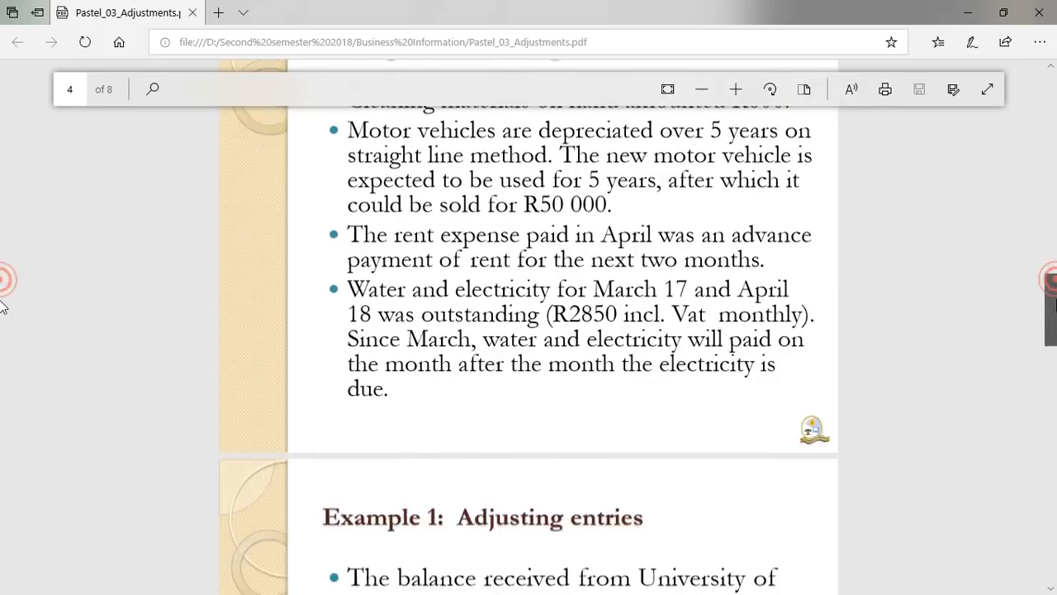
scroll(3, 324, down, 2)
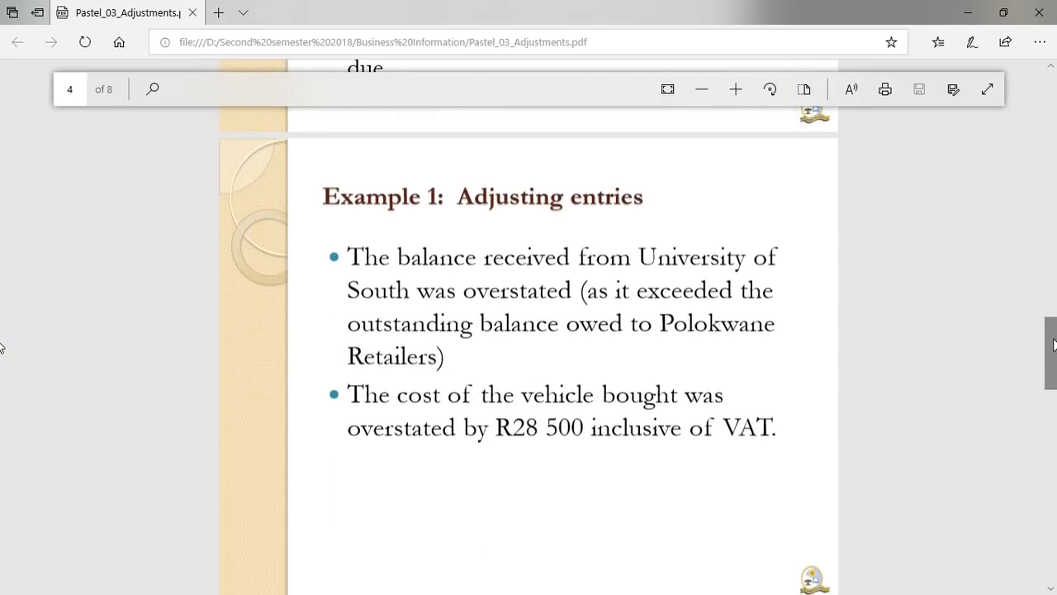
scroll(2, 347, down, 1)
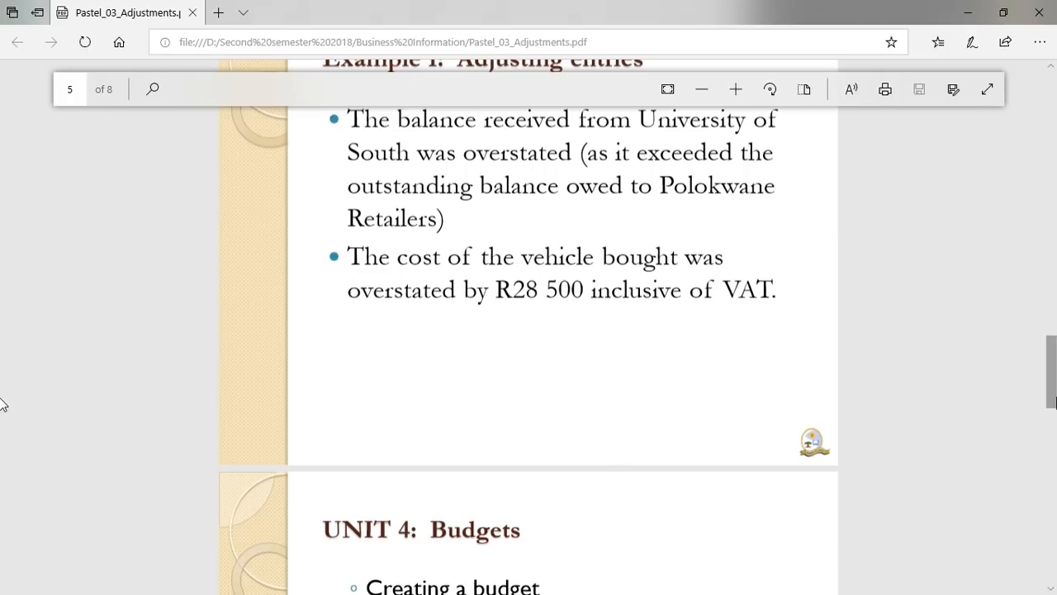
scroll(3, 403, up, 1)
scroll(3, 393, up, 1)
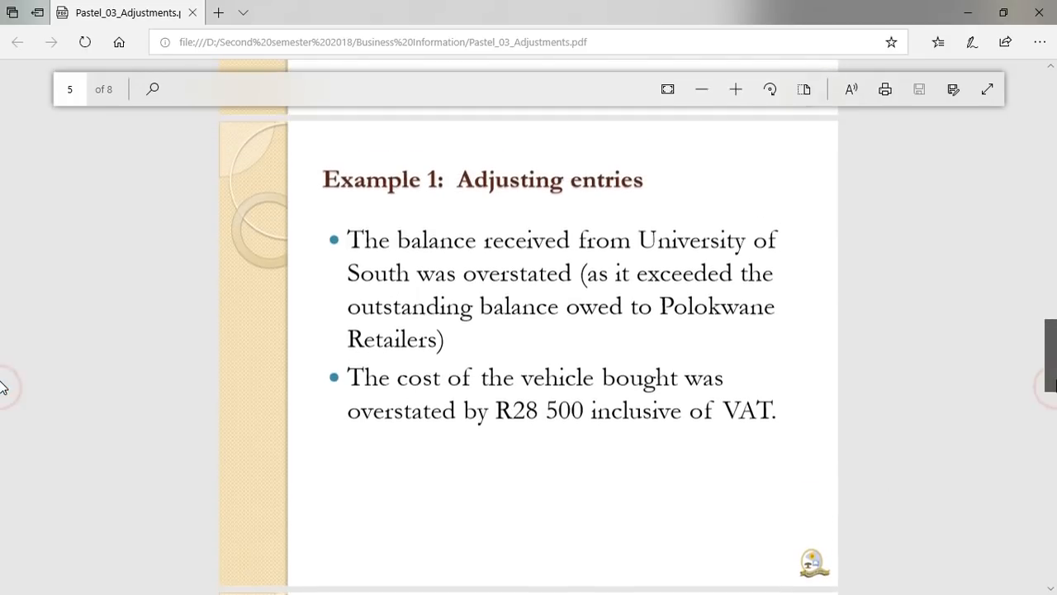
scroll(2, 386, up, 10)
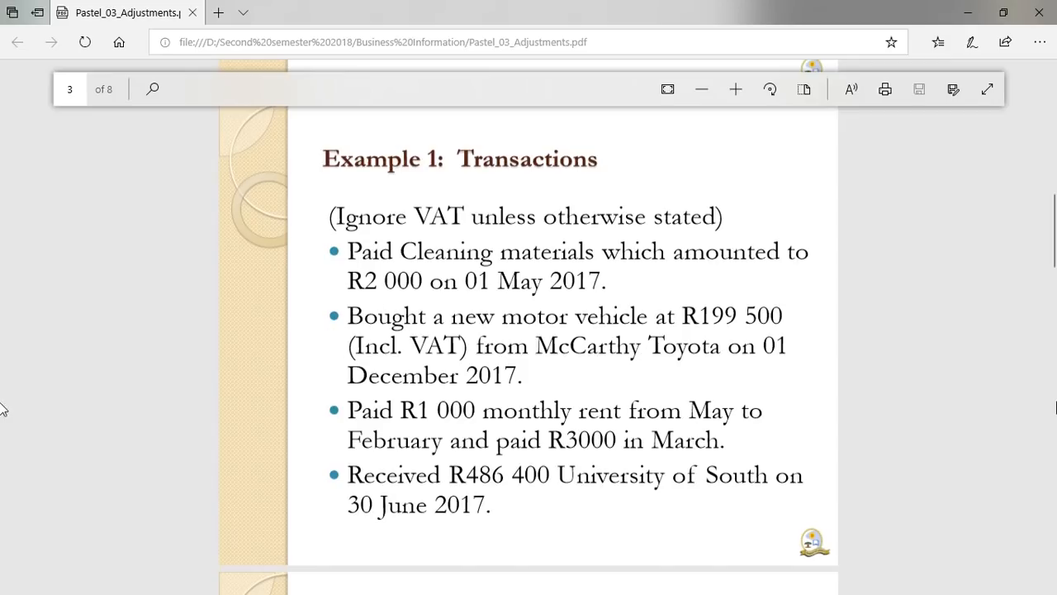
scroll(2, 324, down, 5)
scroll(3, 331, down, 4)
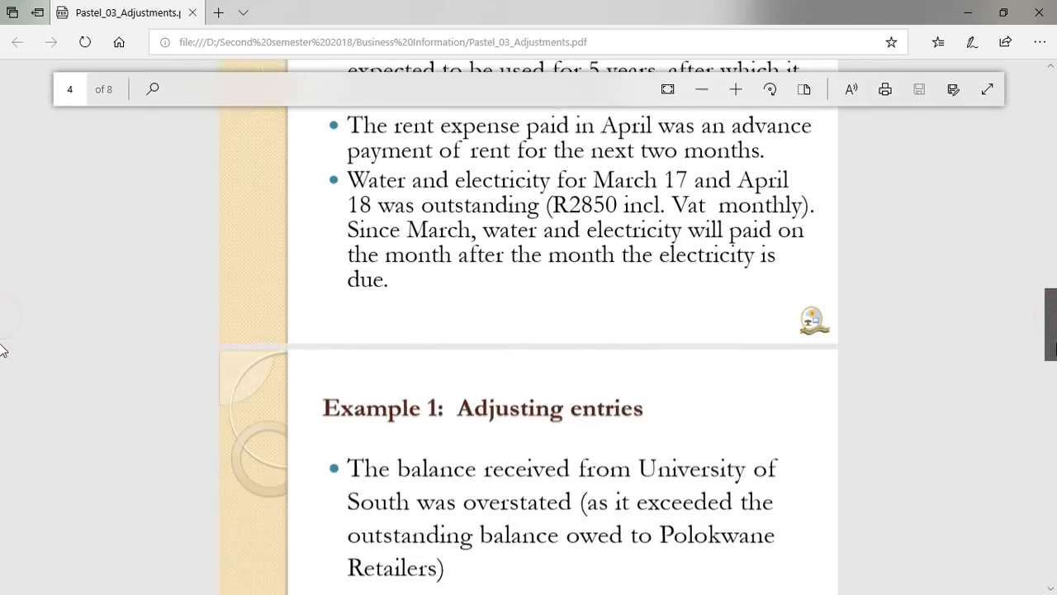
scroll(2, 355, up, 2)
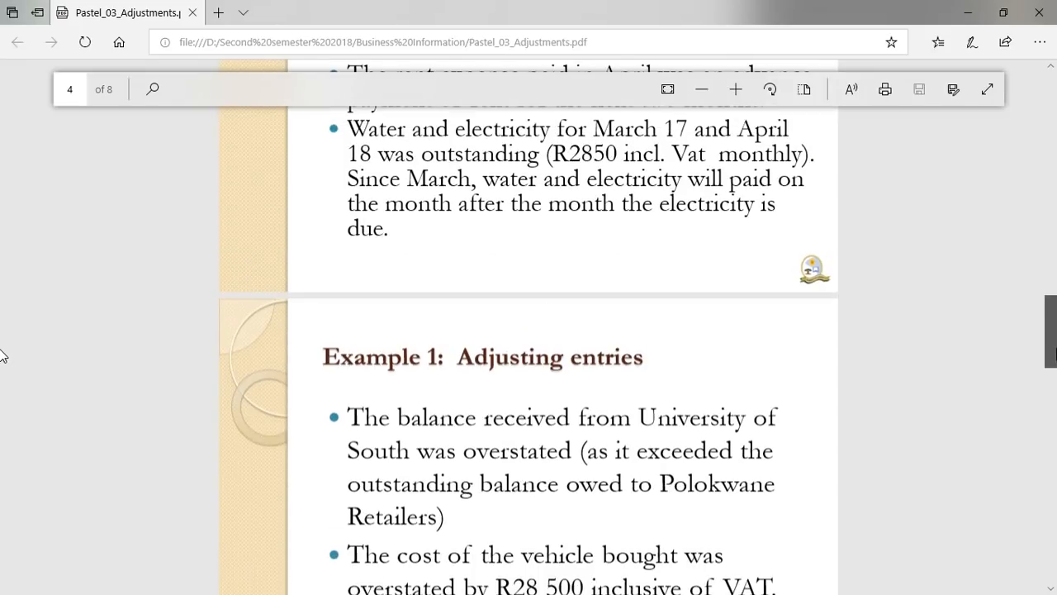
scroll(2, 355, up, 4)
scroll(2, 305, up, 5)
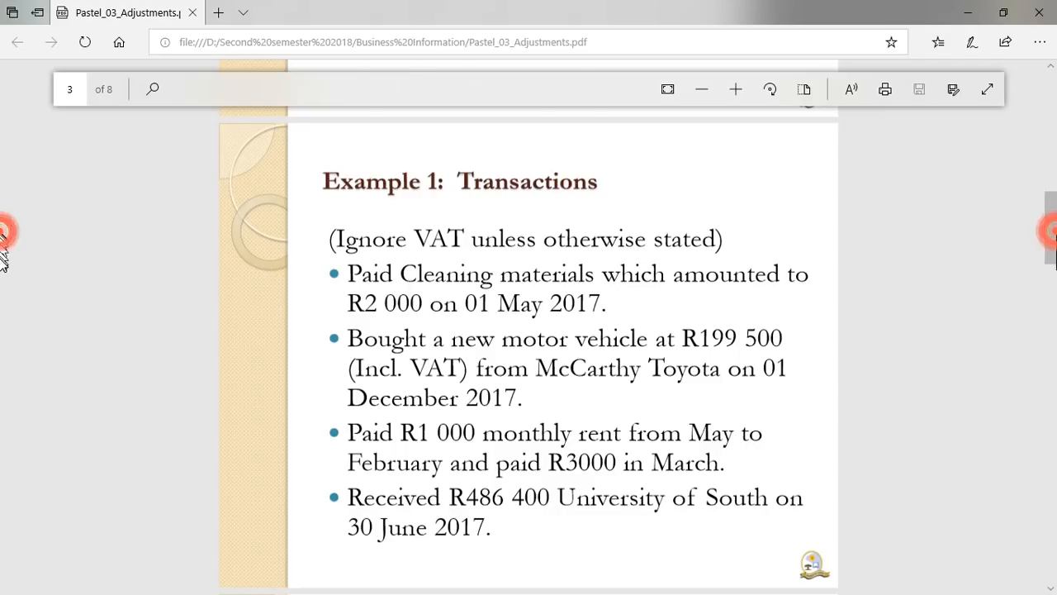
scroll(2, 244, down, 3)
scroll(2, 264, down, 1)
scroll(3, 275, down, 7)
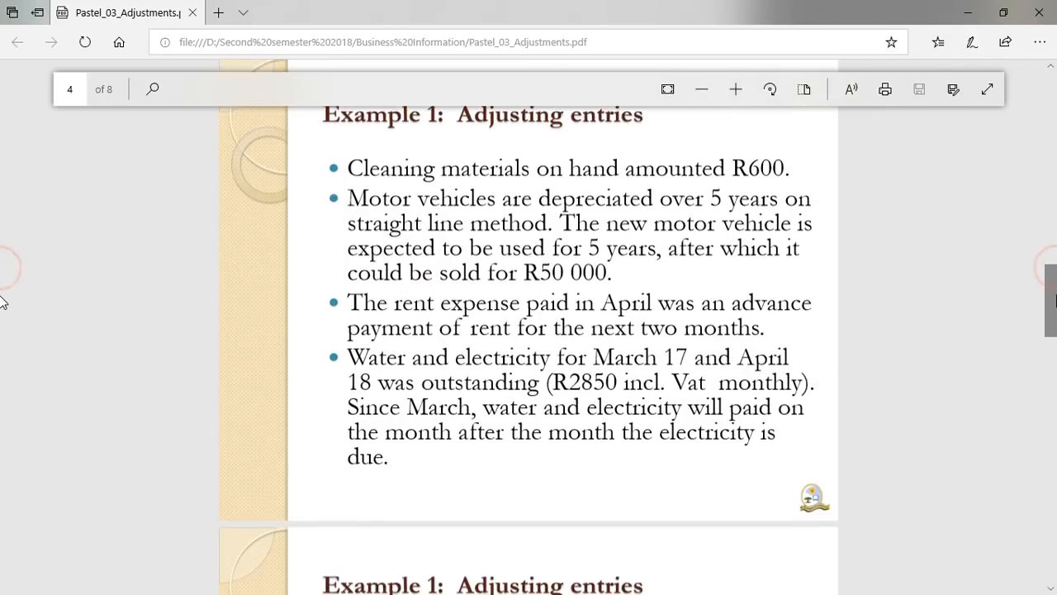
scroll(2, 369, down, 1)
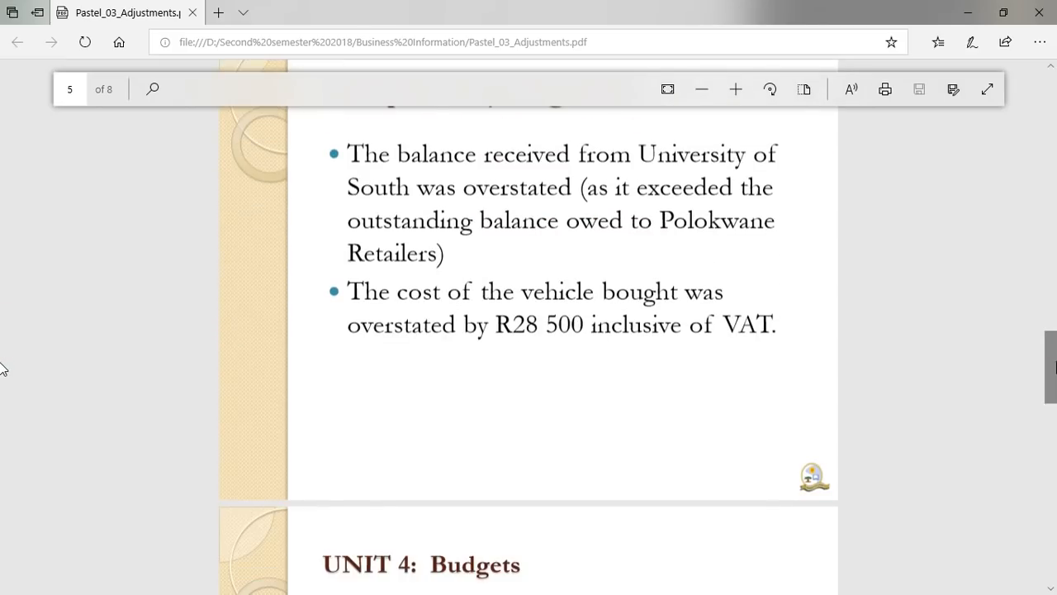